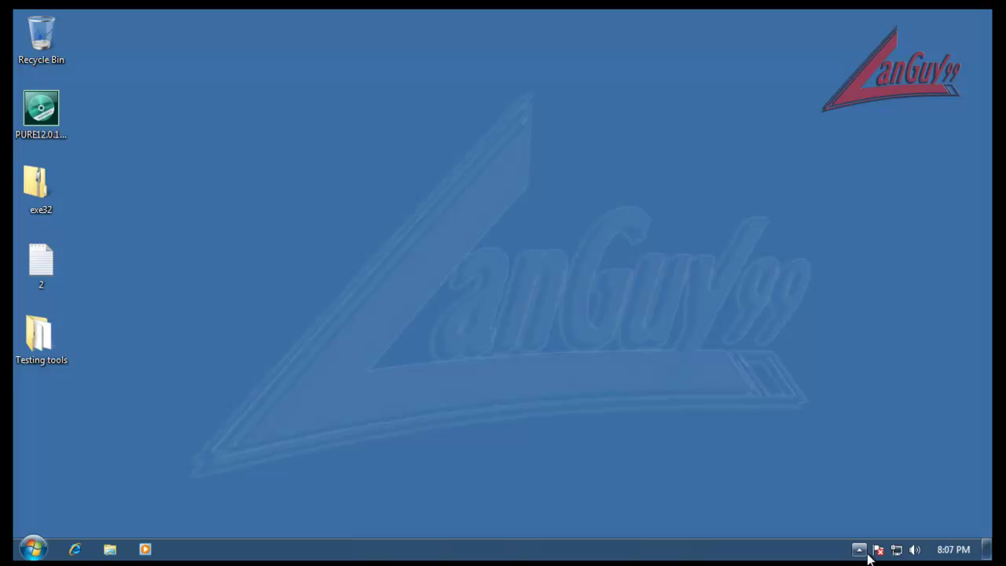
Examine the Kaspersky processes in Task Manager with processes from all users shown, and close it
right_click(617, 550)
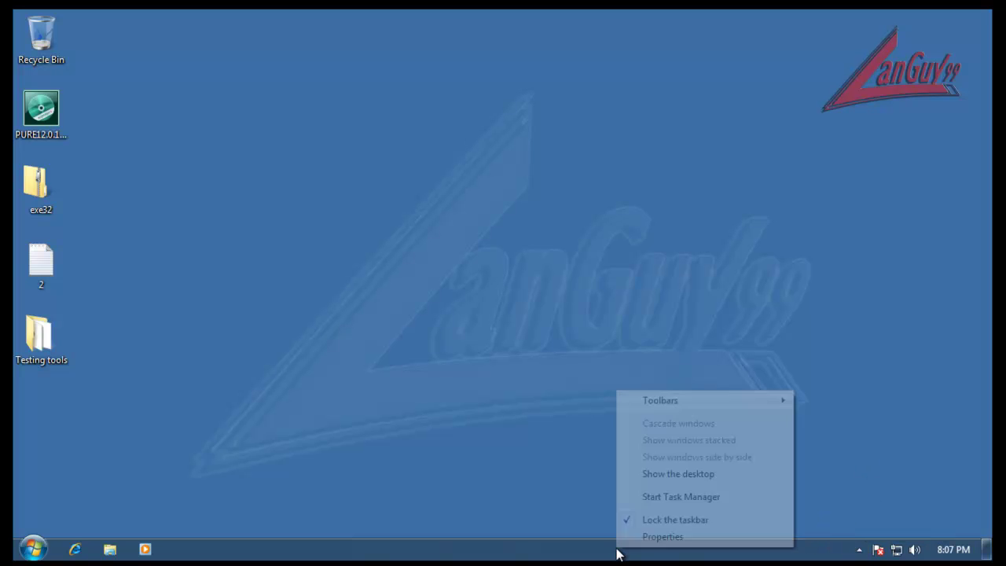
left_click(683, 497)
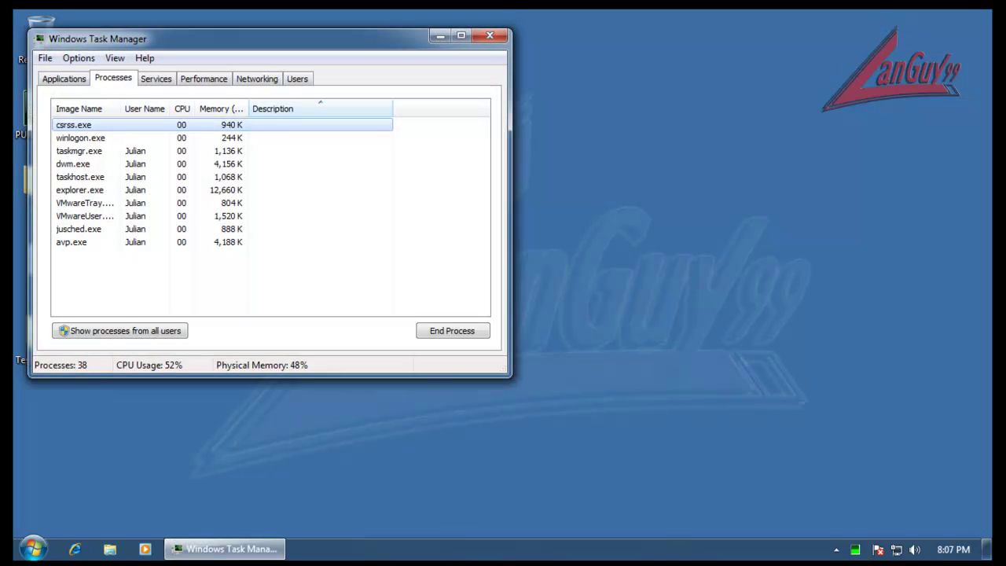
left_click(182, 330)
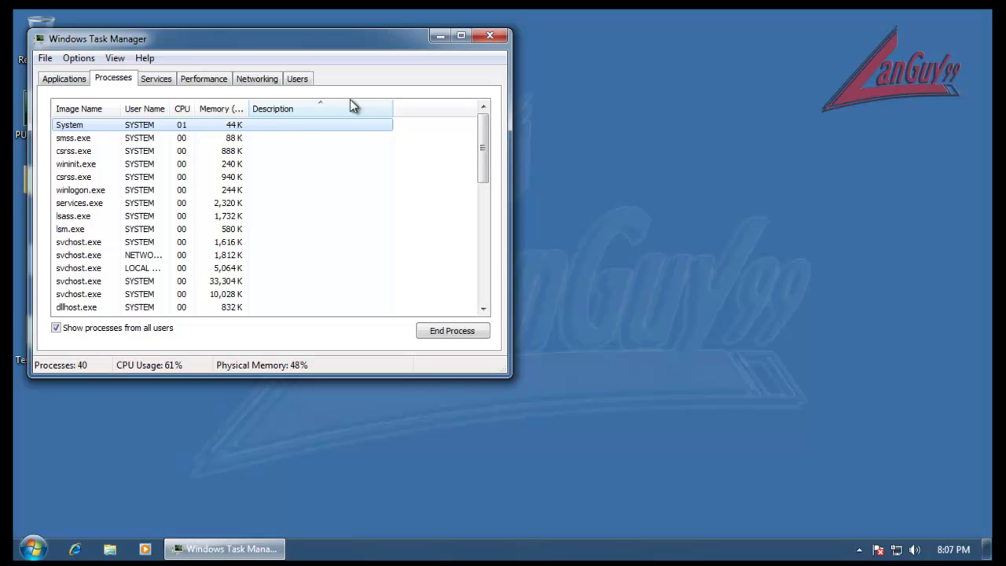
scroll(351, 146, "down", 5)
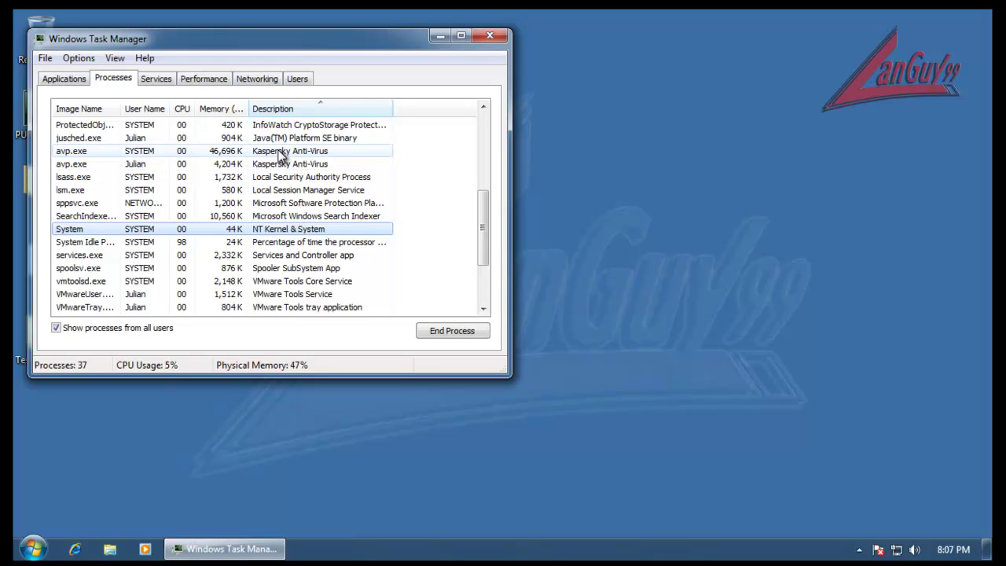
left_click(491, 36)
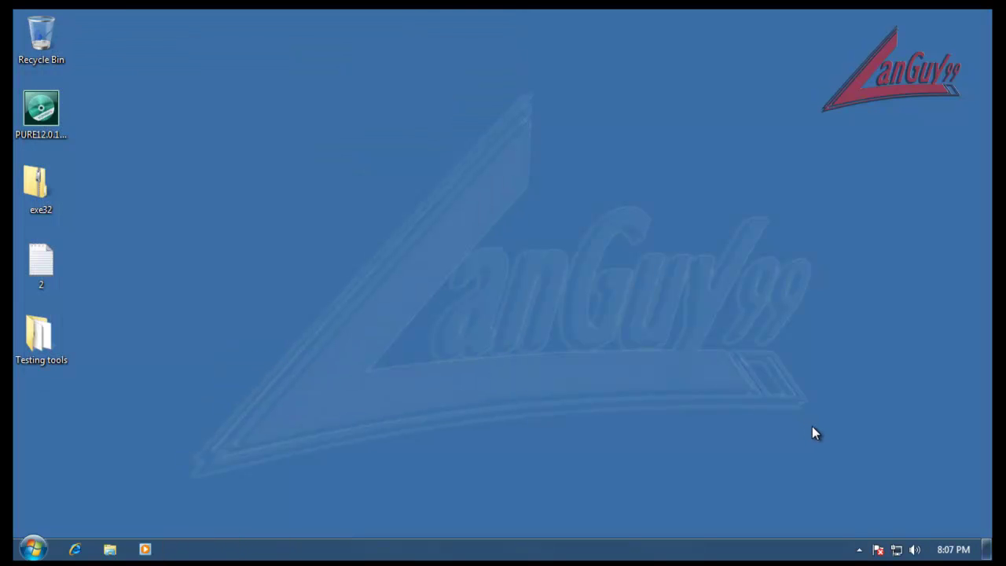
Start a database update in Kaspersky PURE 2.0 and review its Security Problems details
left_click(859, 550)
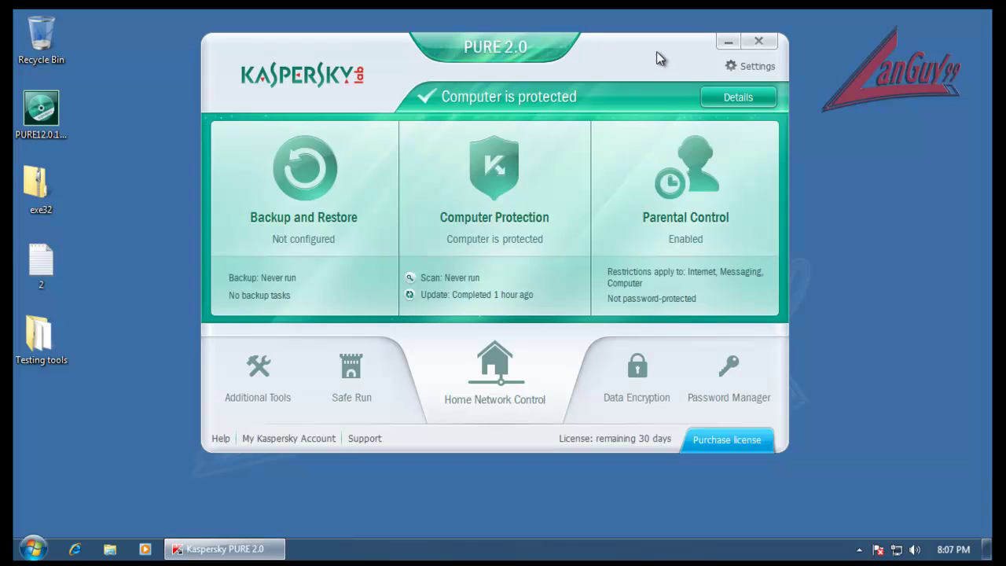
left_click_drag(656, 51, 656, 60)
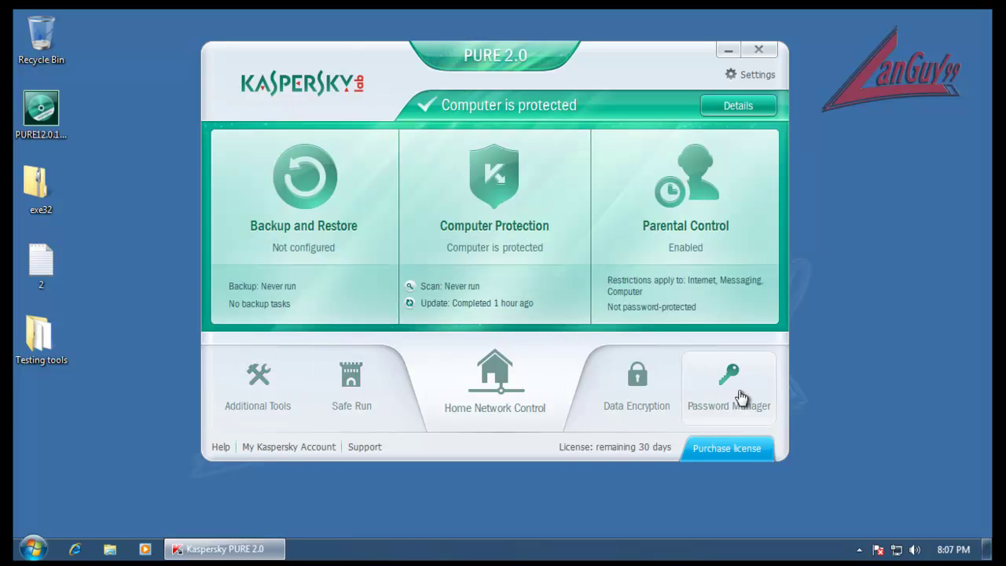
left_click(474, 304)
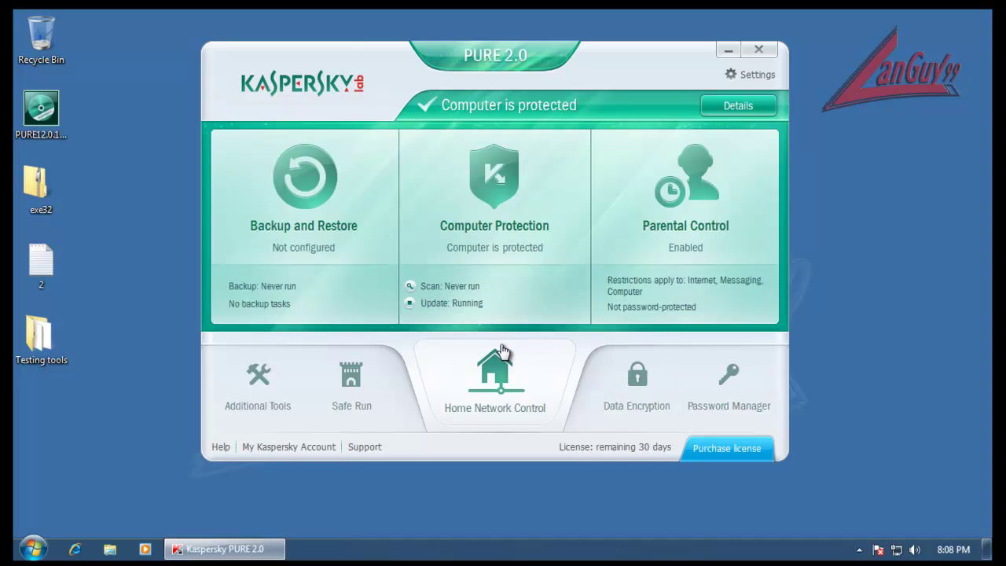
left_click(733, 104)
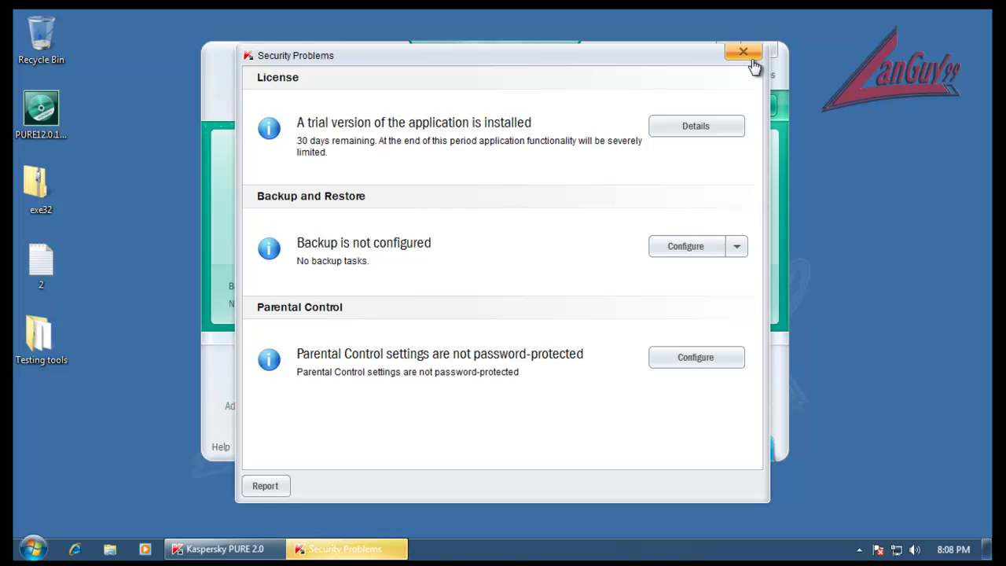
left_click(743, 53)
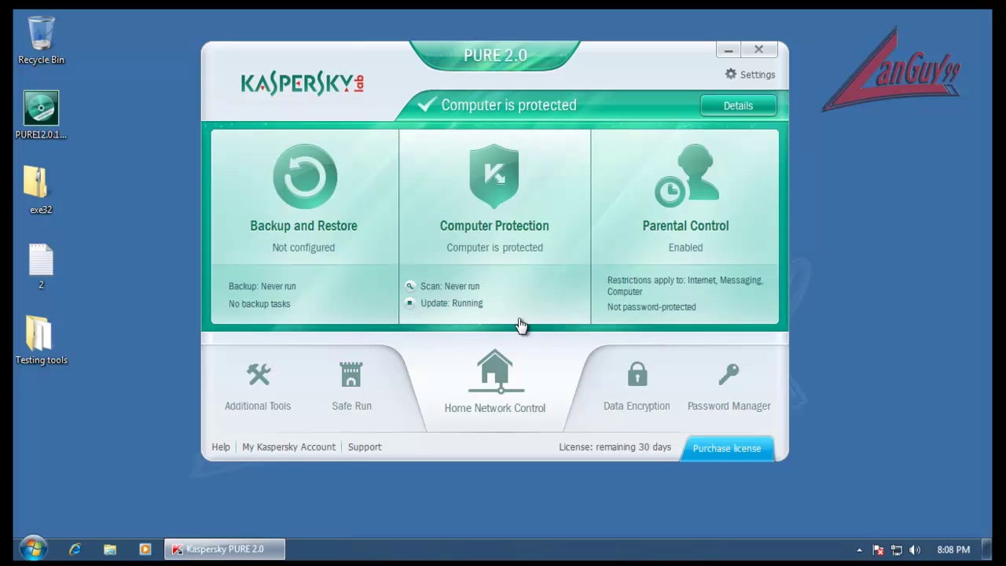
Inspect Applications Activity and Network Monitor under Computer Protection, closing each window after viewing
left_click(479, 206)
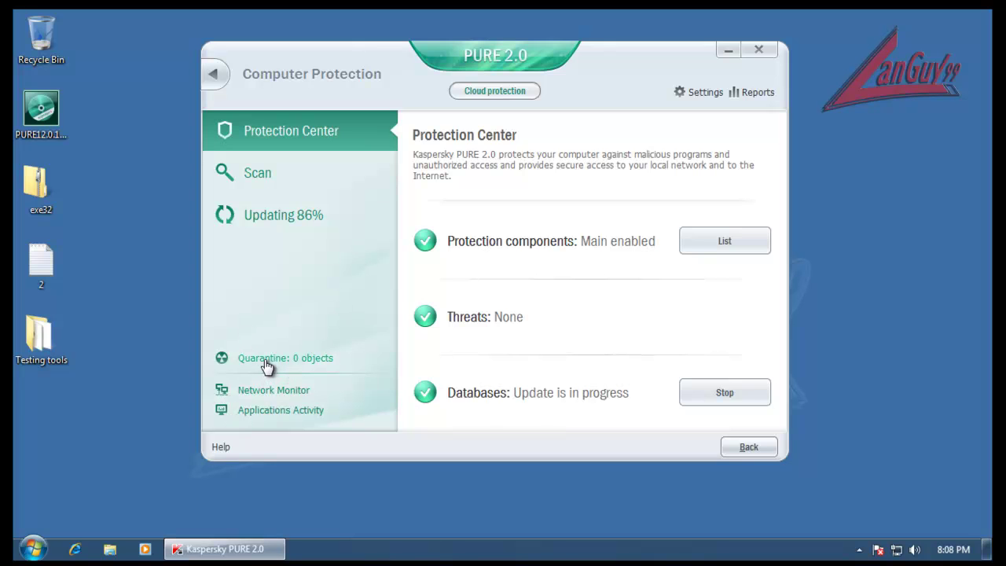
left_click(299, 410)
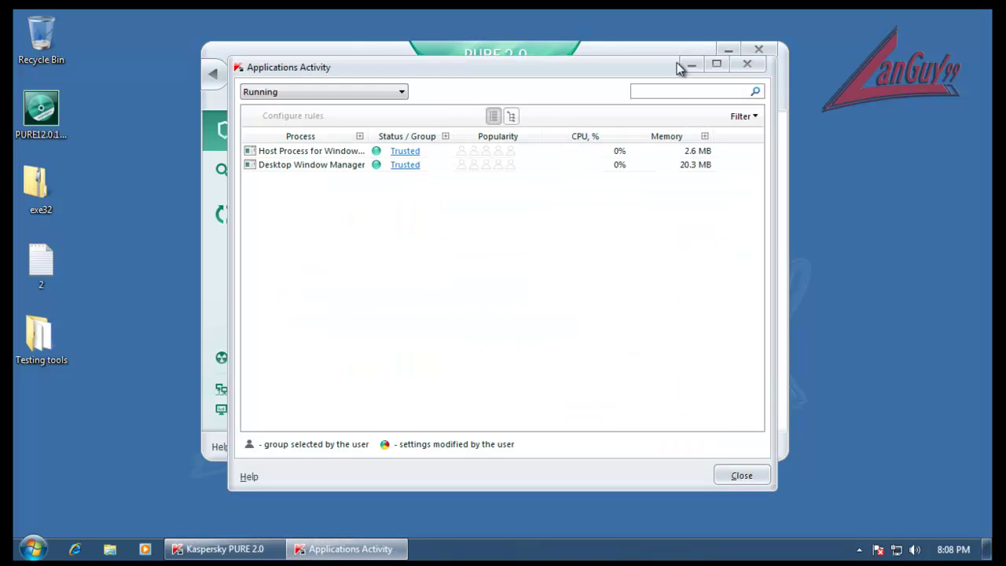
left_click(747, 63)
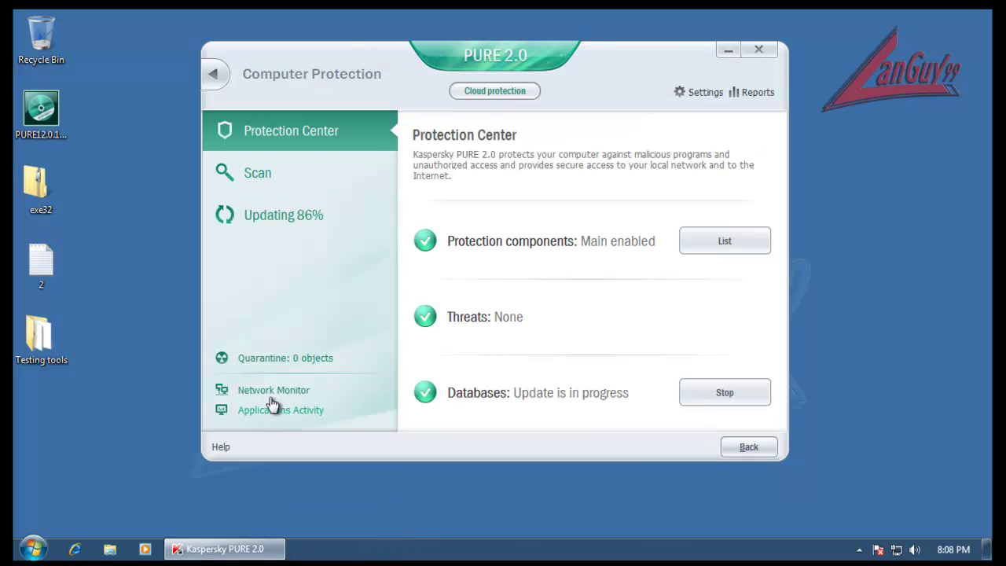
left_click(277, 391)
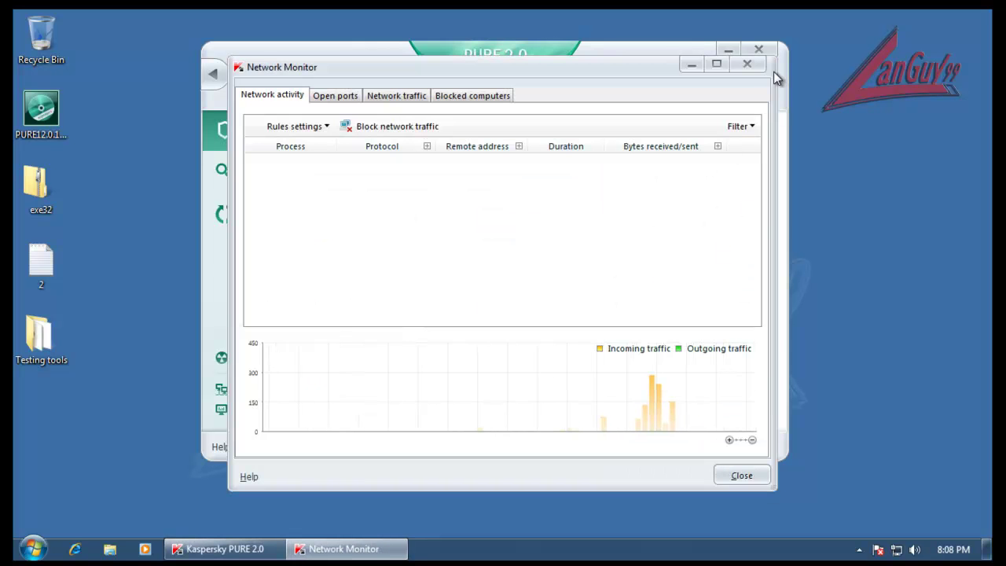
left_click(746, 63)
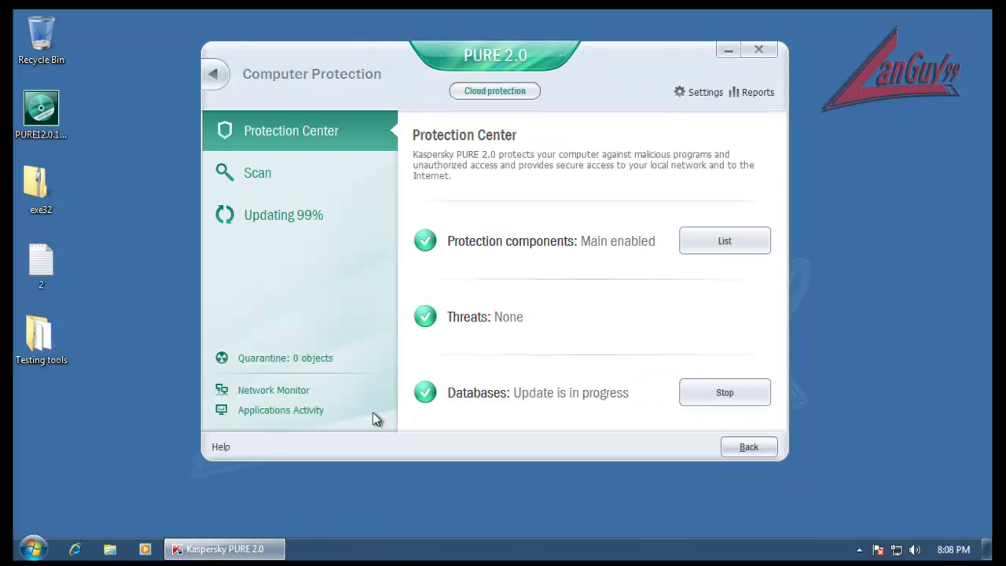
Examine the detailed Update Center report from its first to its last entries, and close it
left_click(301, 222)
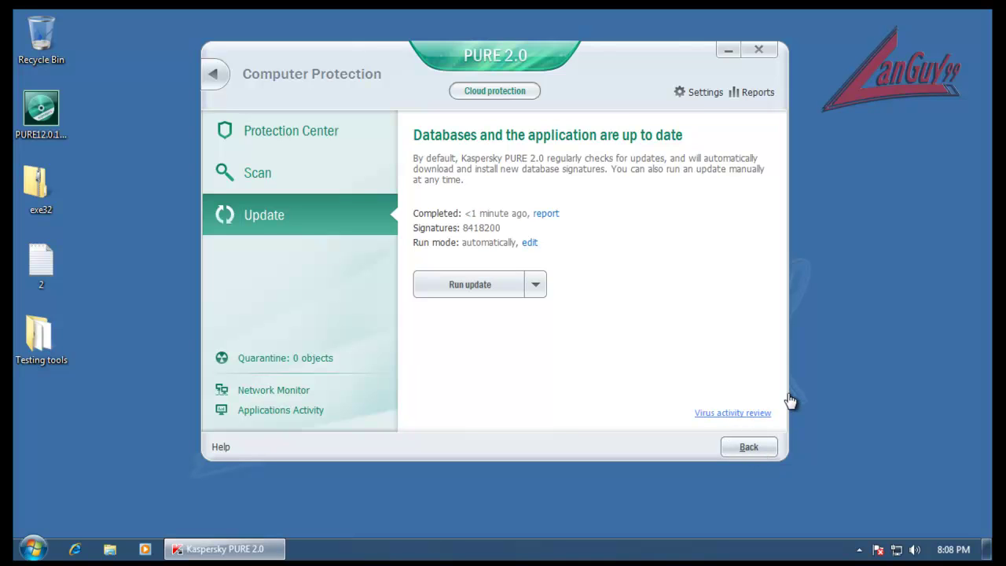
left_click(546, 213)
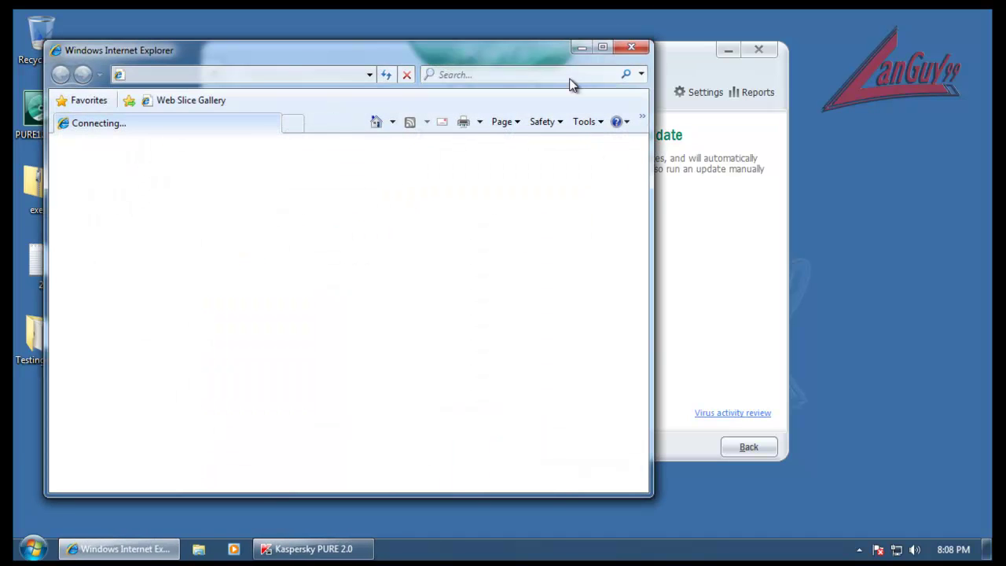
left_click(631, 49)
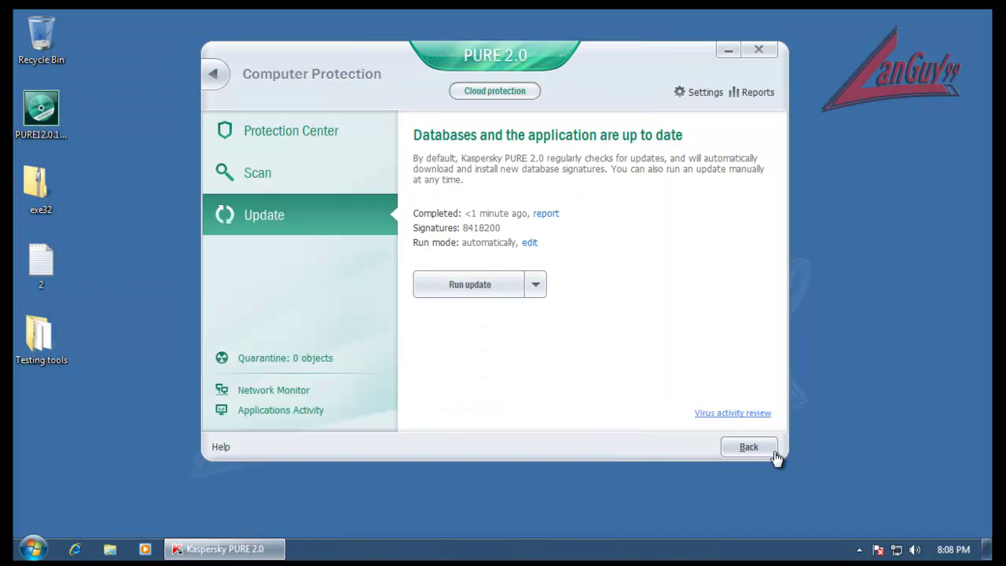
left_click(548, 214)
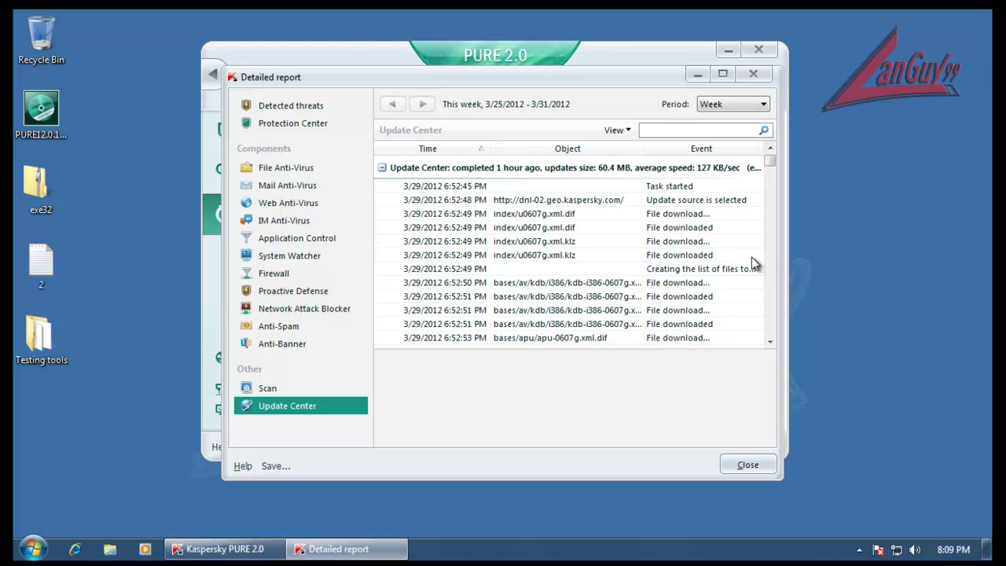
left_click_drag(774, 163, 782, 337)
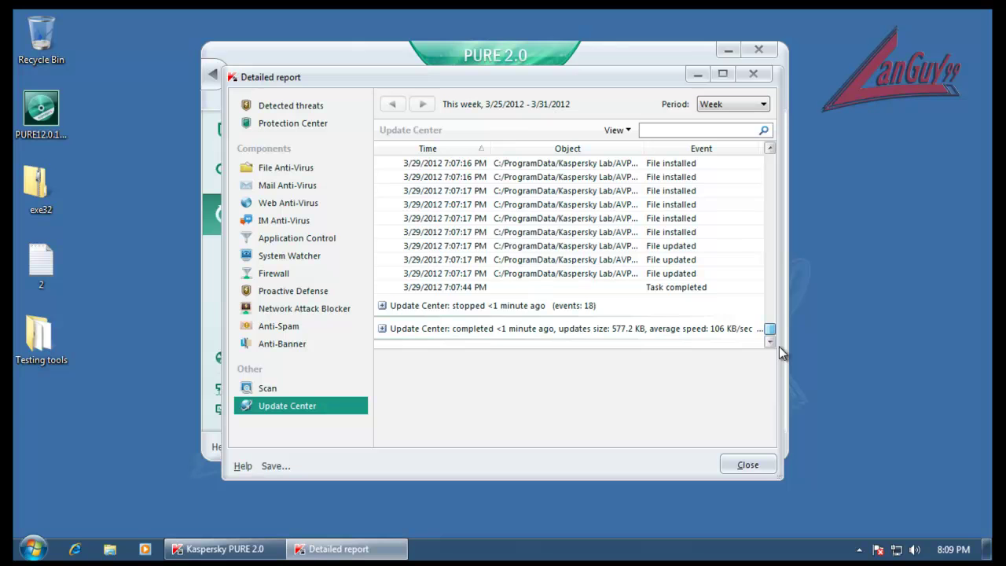
left_click_drag(778, 347, 782, 110)
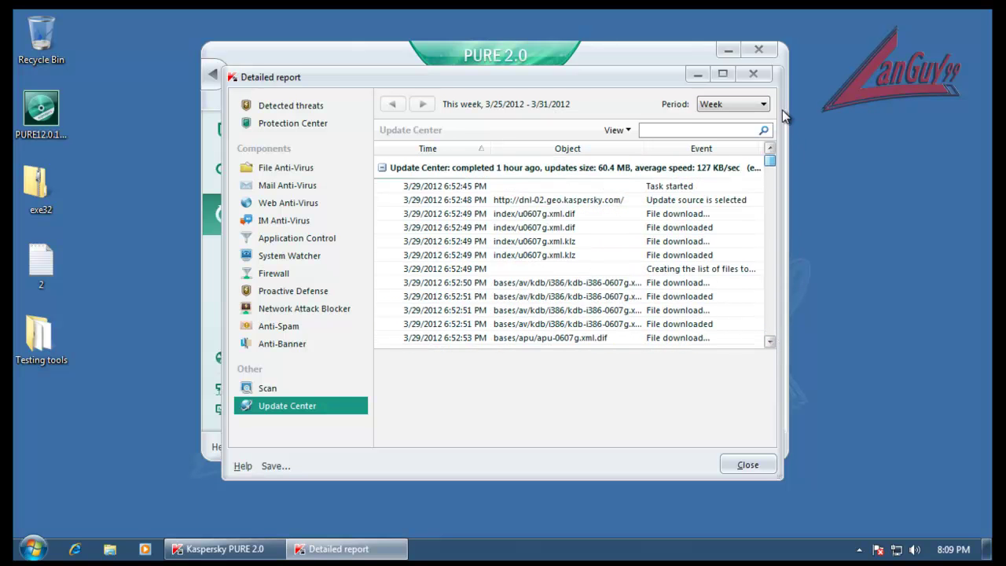
left_click(752, 75)
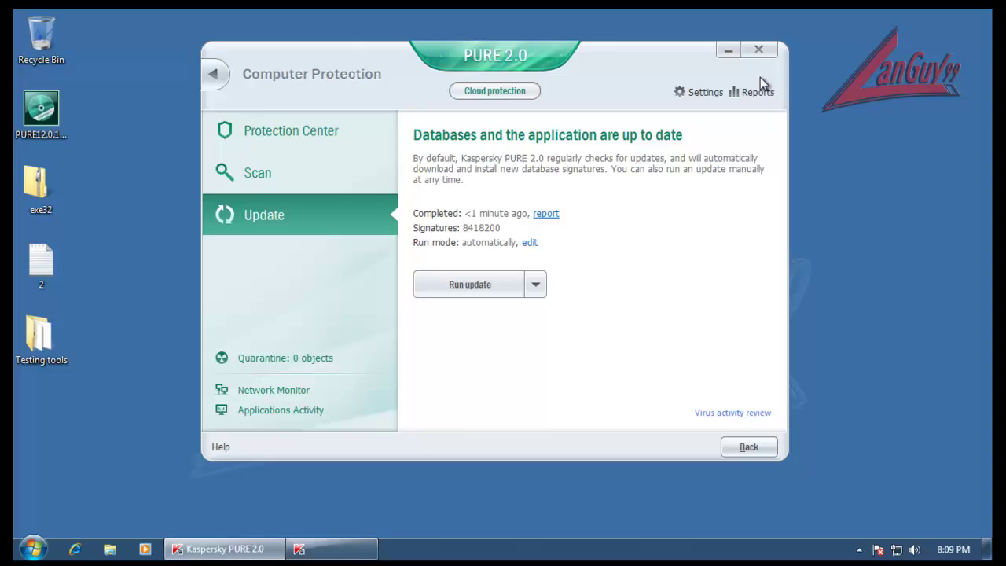
Look over the Scan and Protection Center sections and return to the main overview
left_click(270, 175)
left_click(296, 132)
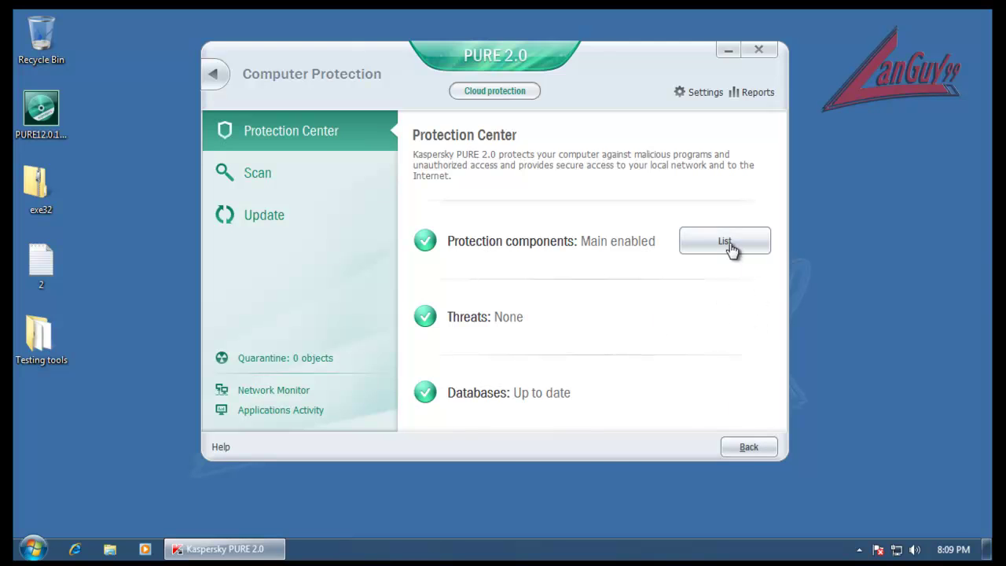
left_click(215, 75)
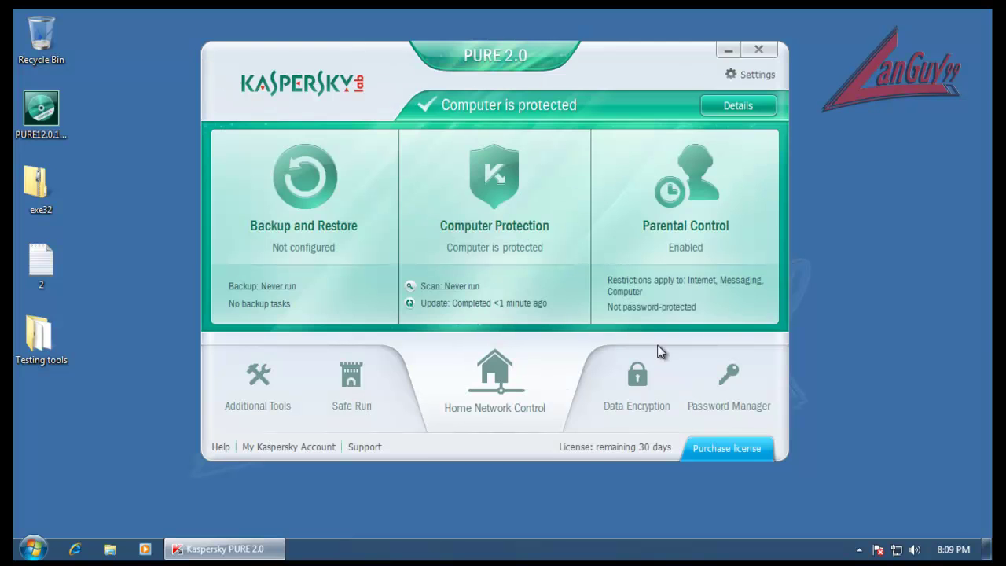
Open the user account's Parental Control settings and reports, skipping the administrator password setup
left_click(689, 212)
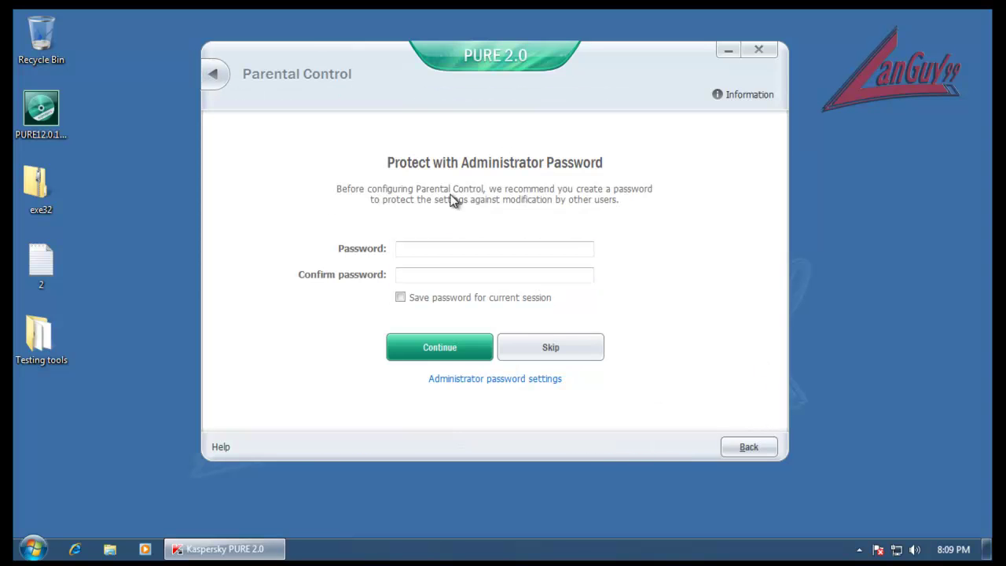
left_click(539, 348)
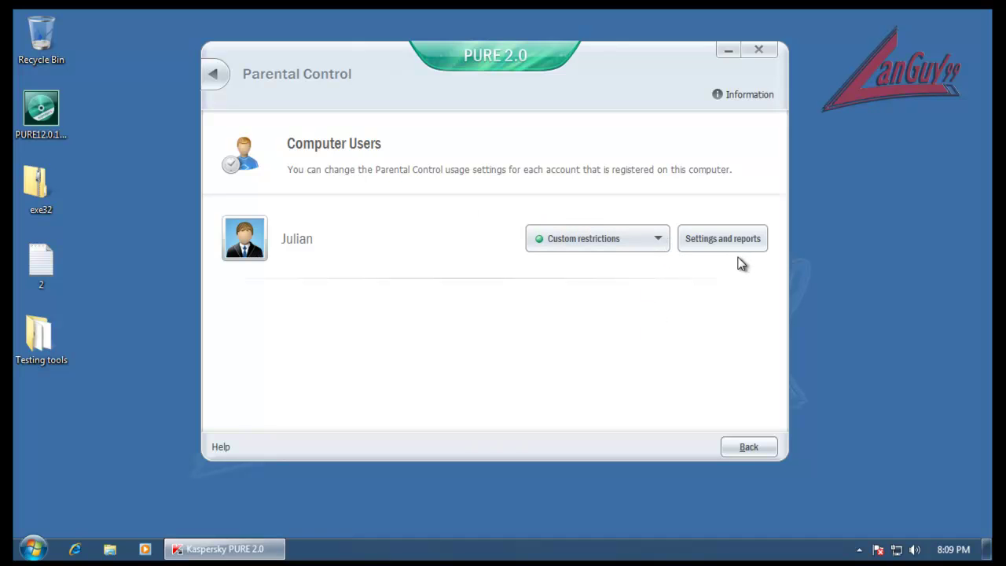
left_click(698, 251)
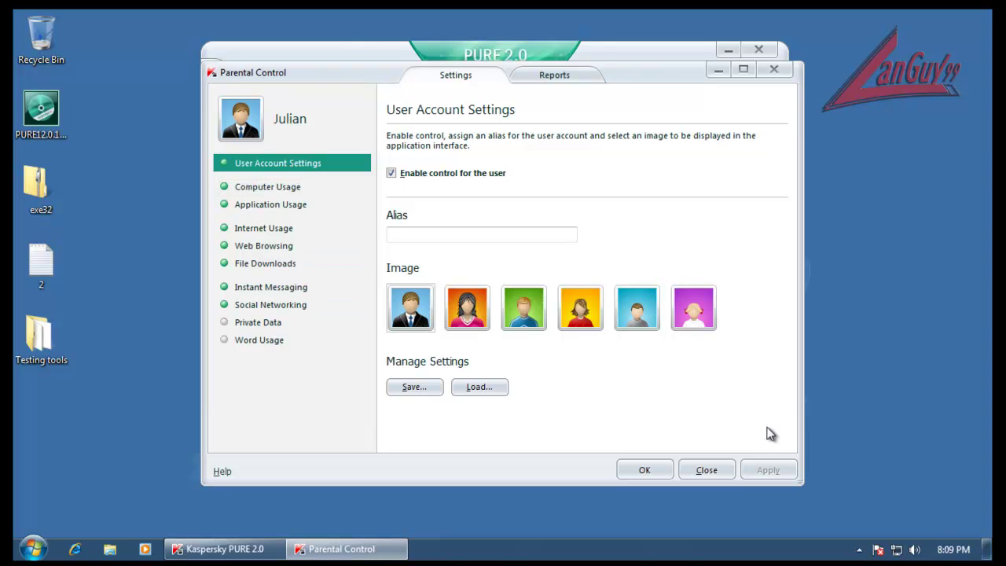
Examine the Parental Control settings for computer usage, application usage, internet usage, web browsing and file downloads
left_click(283, 187)
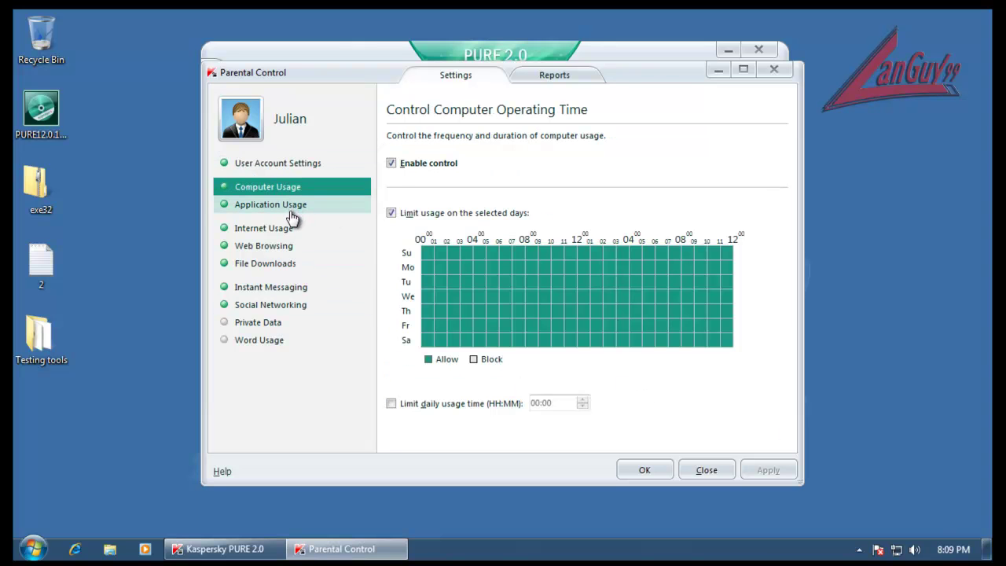
left_click(290, 209)
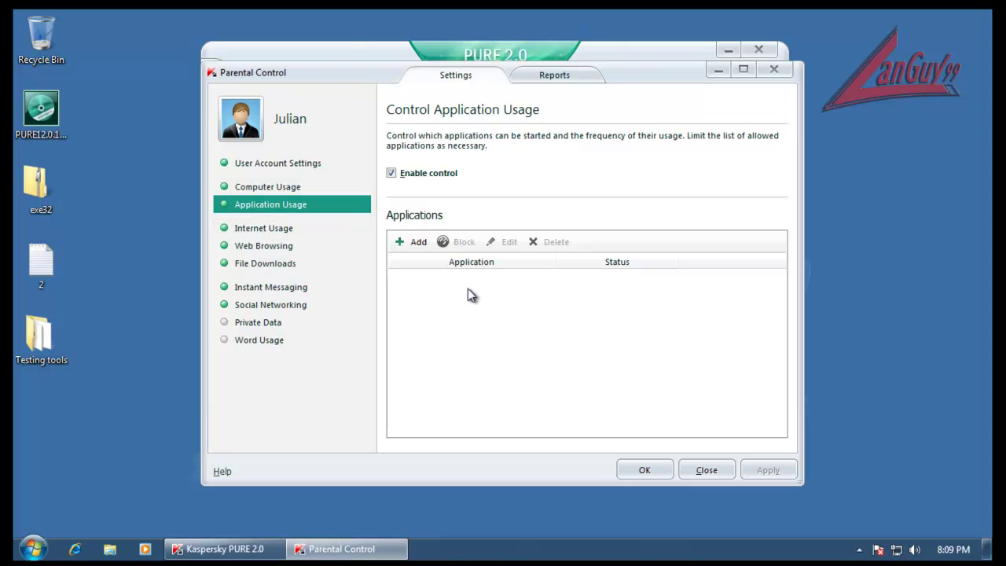
left_click(280, 232)
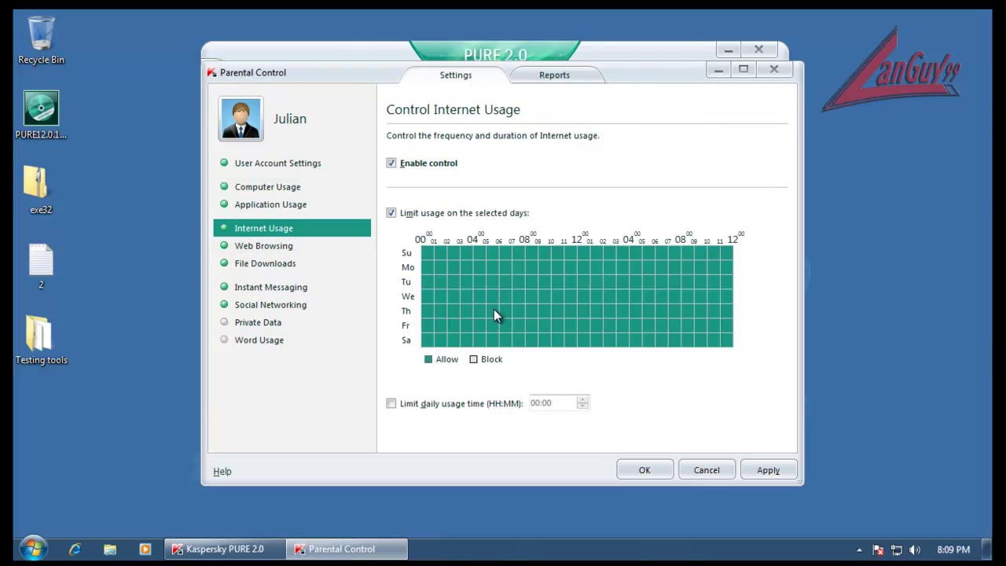
left_click(267, 246)
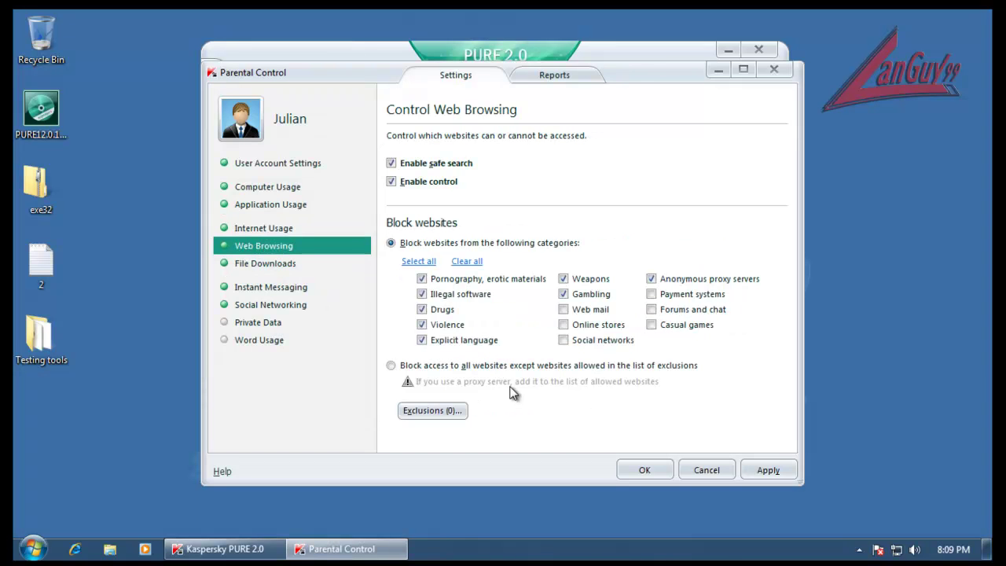
left_click(263, 265)
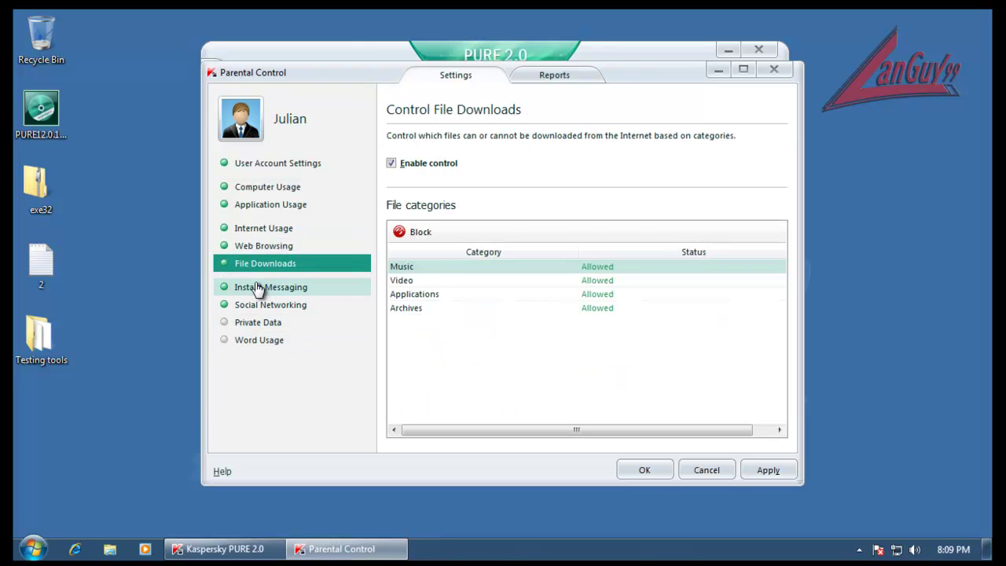
Examine the Parental Control settings for instant messaging, social networking, private data and word usage
left_click(260, 287)
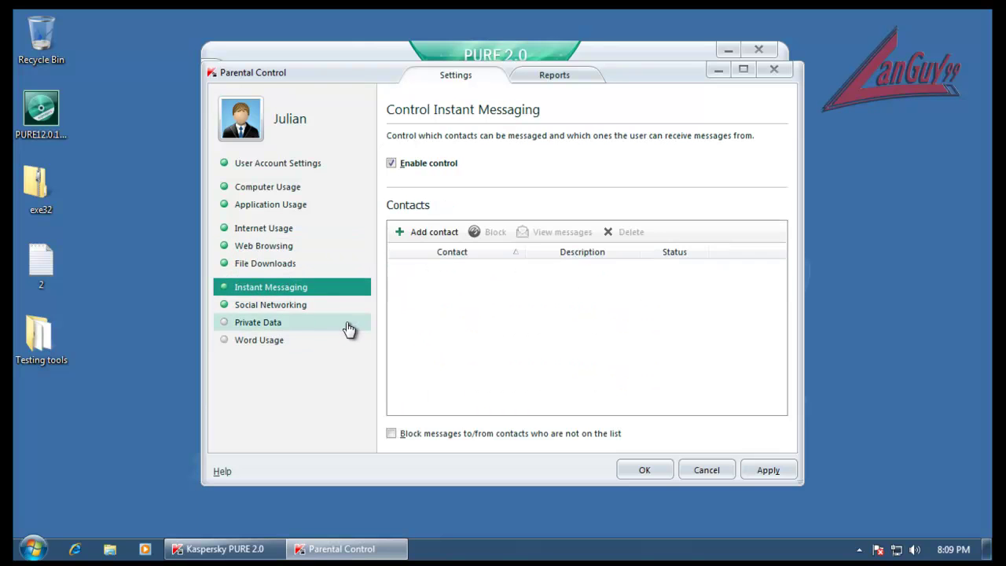
left_click(288, 305)
left_click(263, 322)
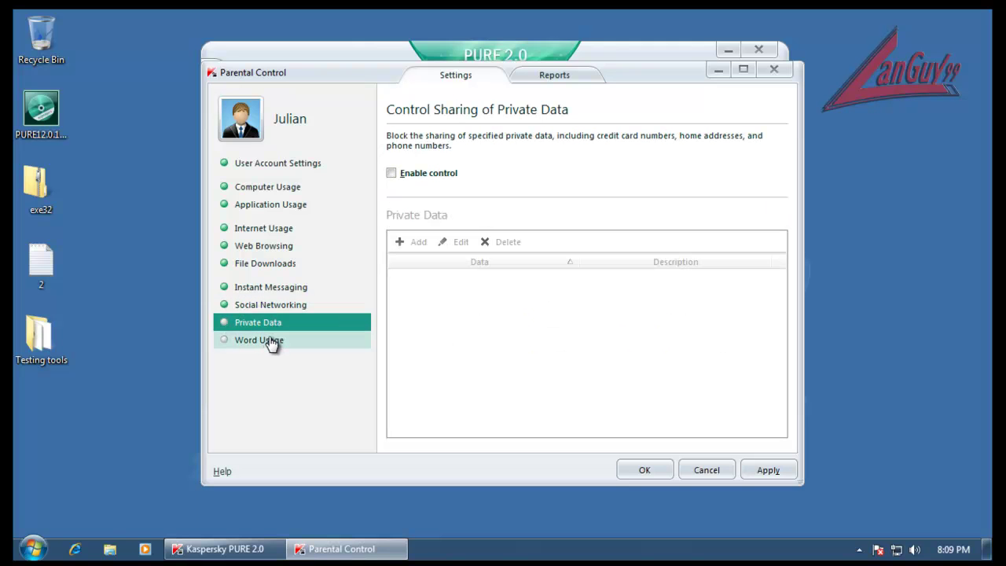
left_click(271, 342)
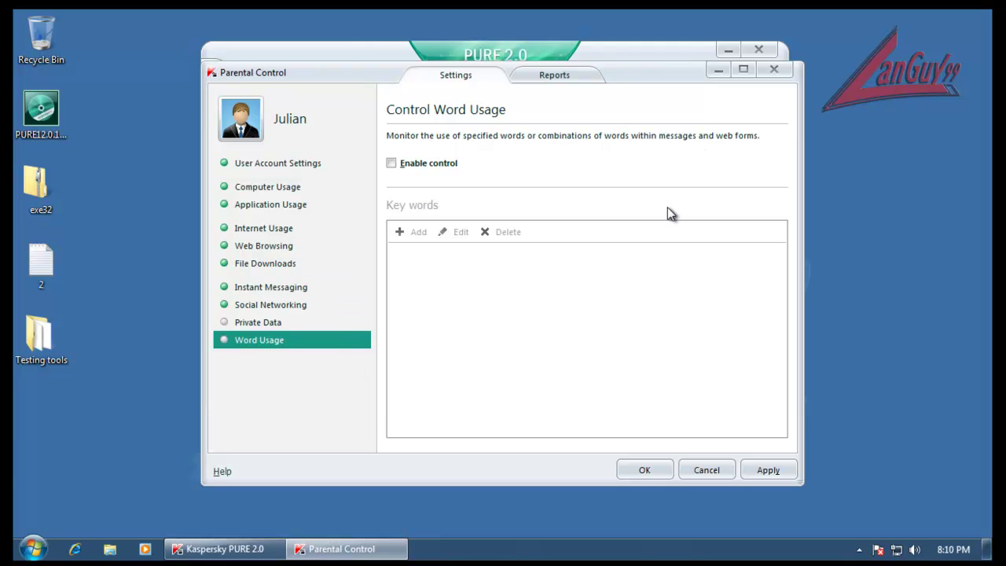
Close the Parental Control settings and look over the Backup and Restore sections, returning to the main overview
left_click(716, 471)
left_click(750, 445)
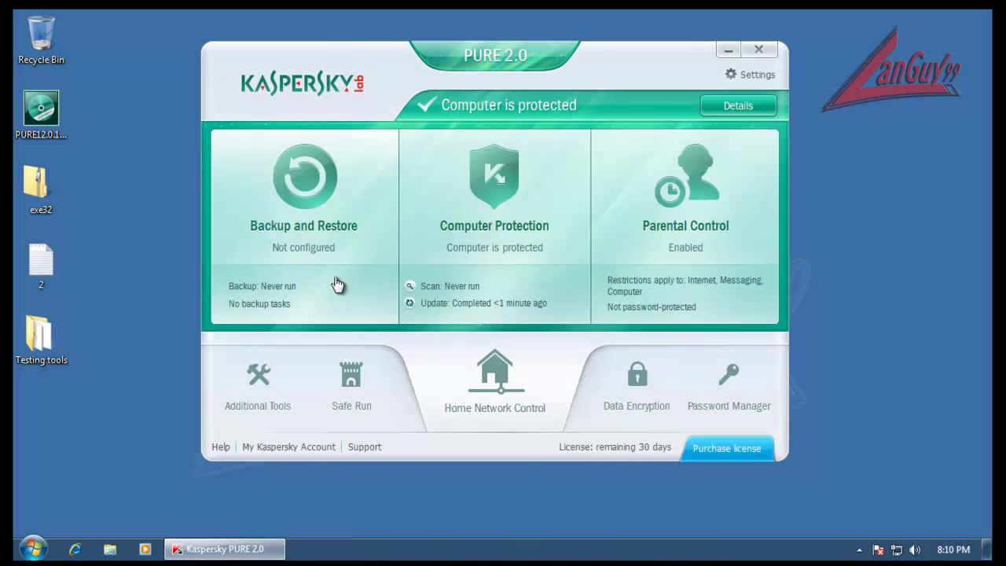
left_click(301, 178)
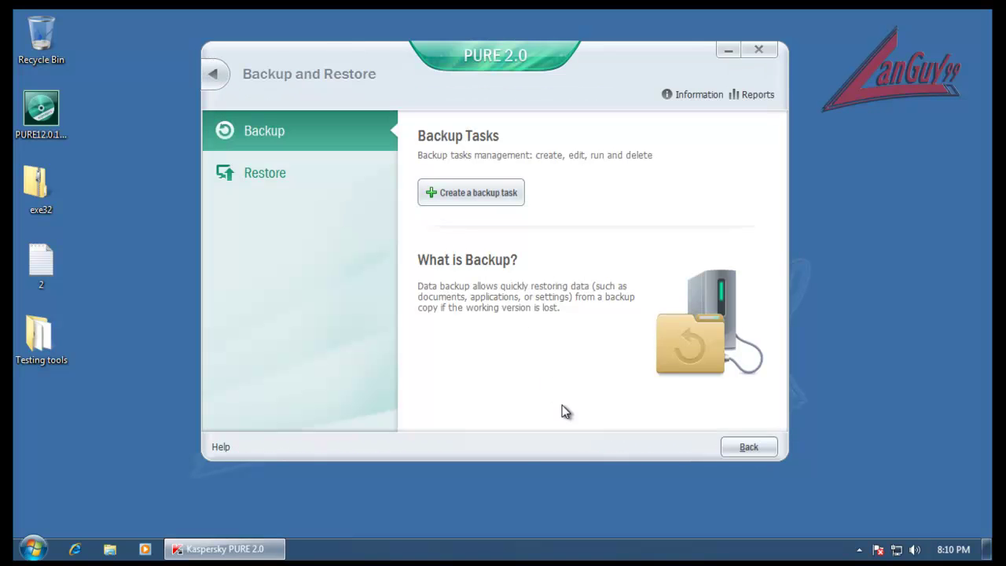
left_click(267, 174)
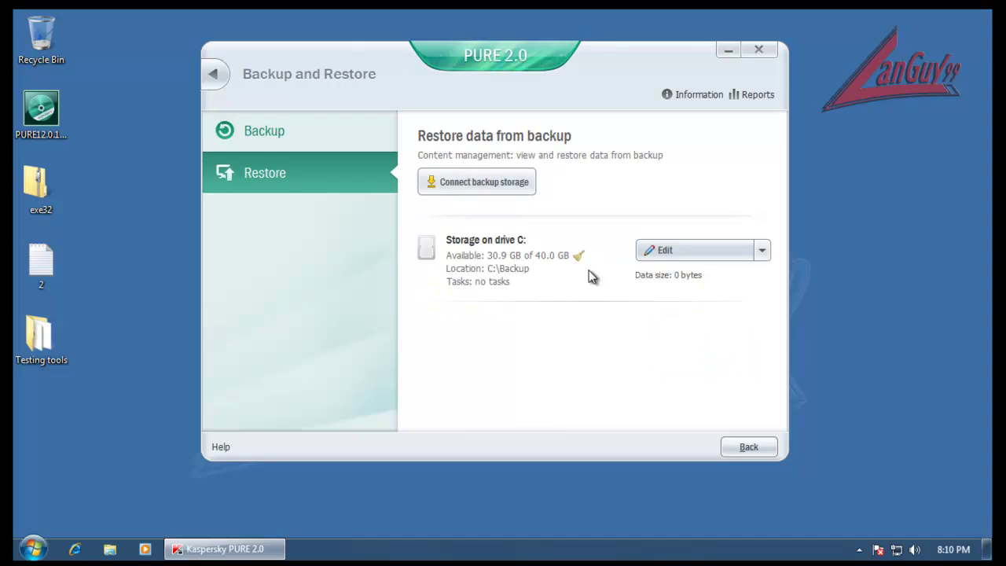
left_click(267, 130)
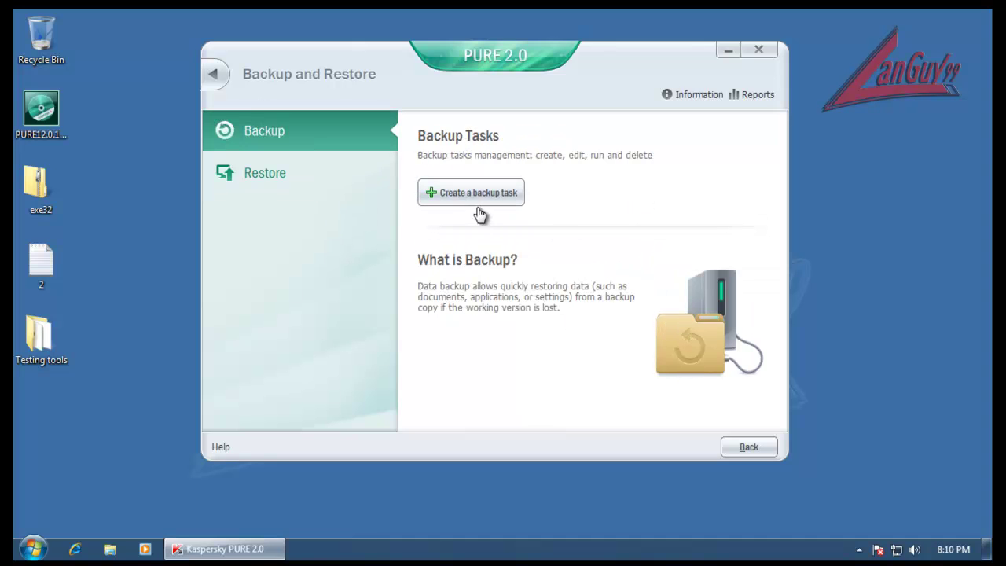
left_click(747, 441)
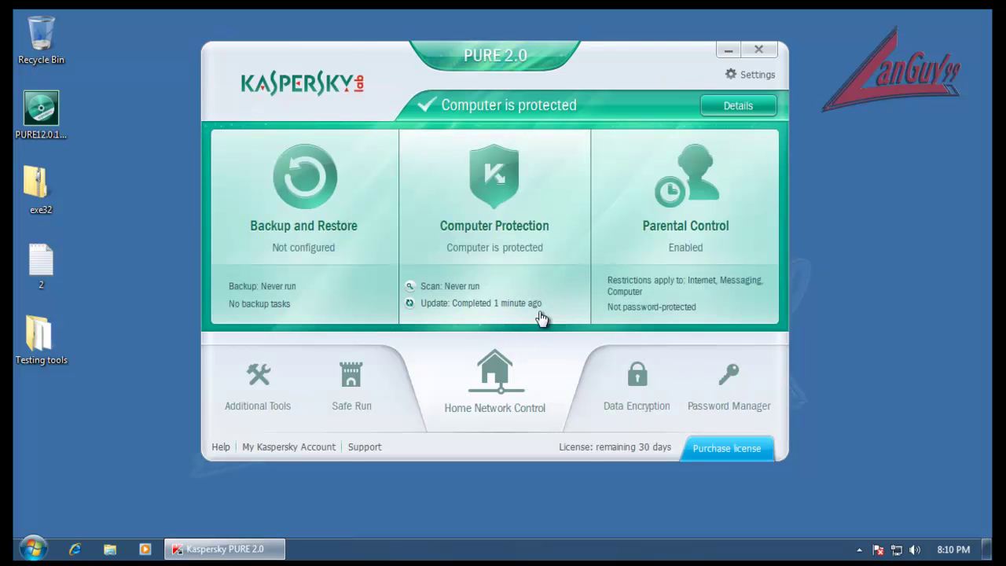
Preview the backup task wizard's task type, content and storage pages, cancel it and return to the main overview
left_click(321, 220)
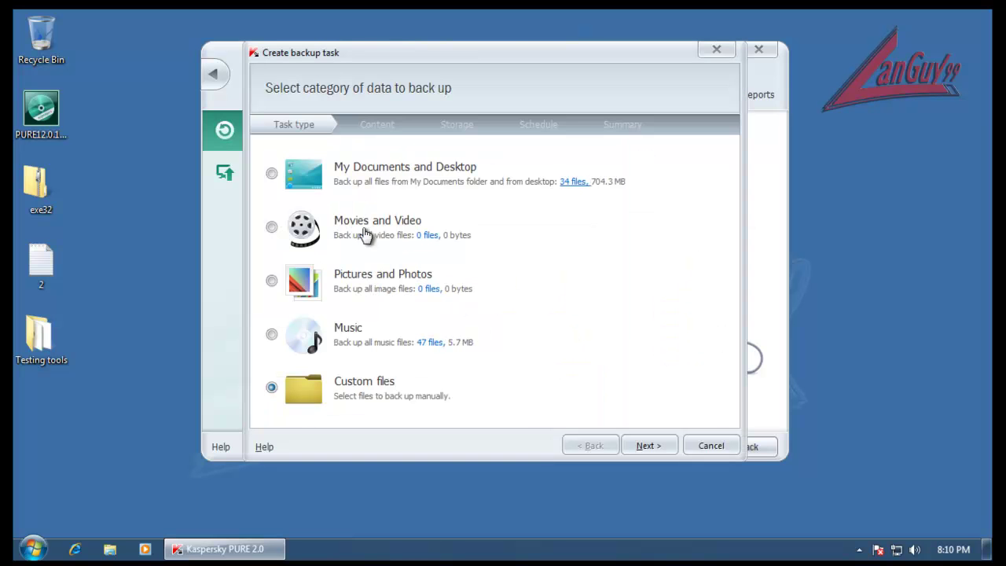
left_click(649, 445)
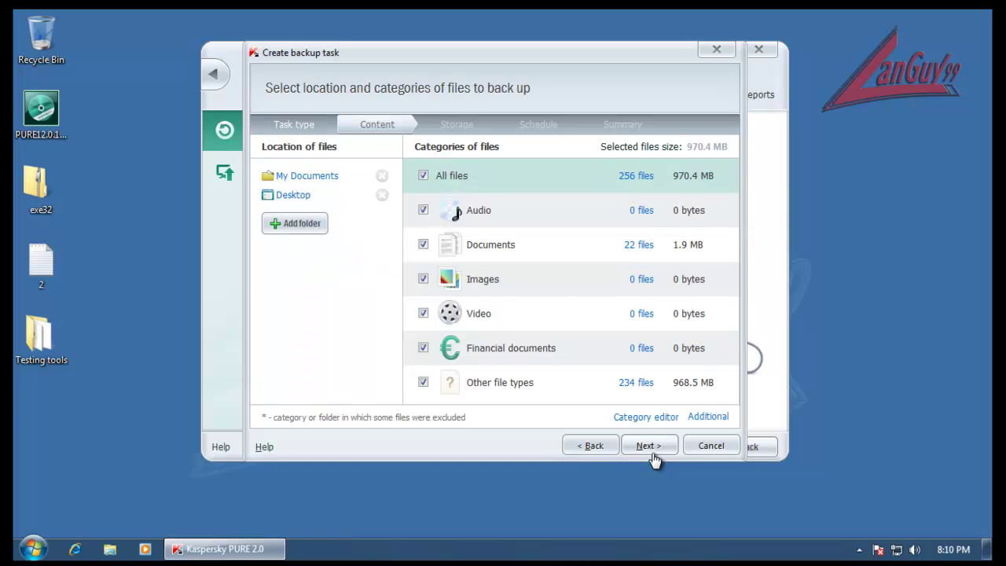
left_click(649, 446)
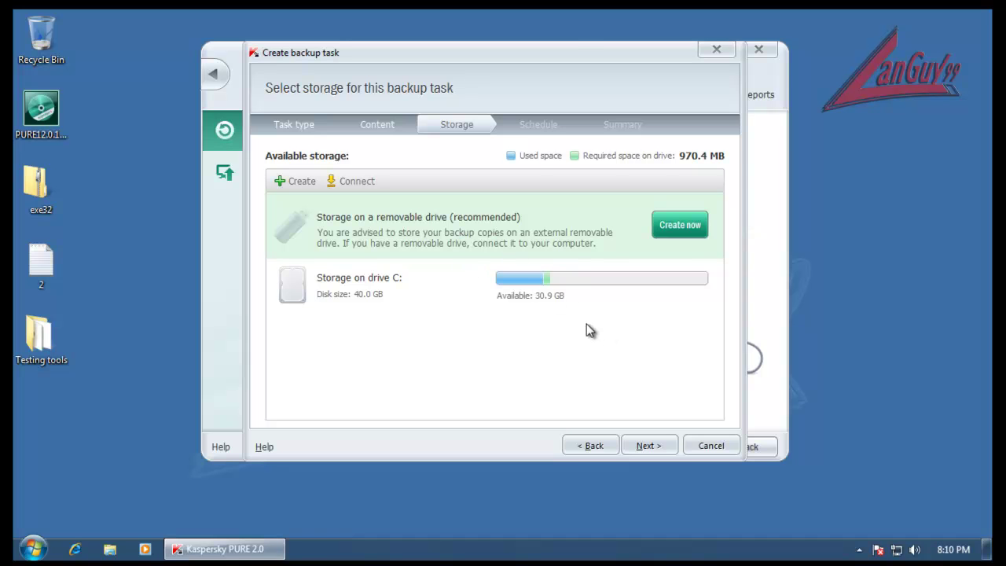
left_click(711, 446)
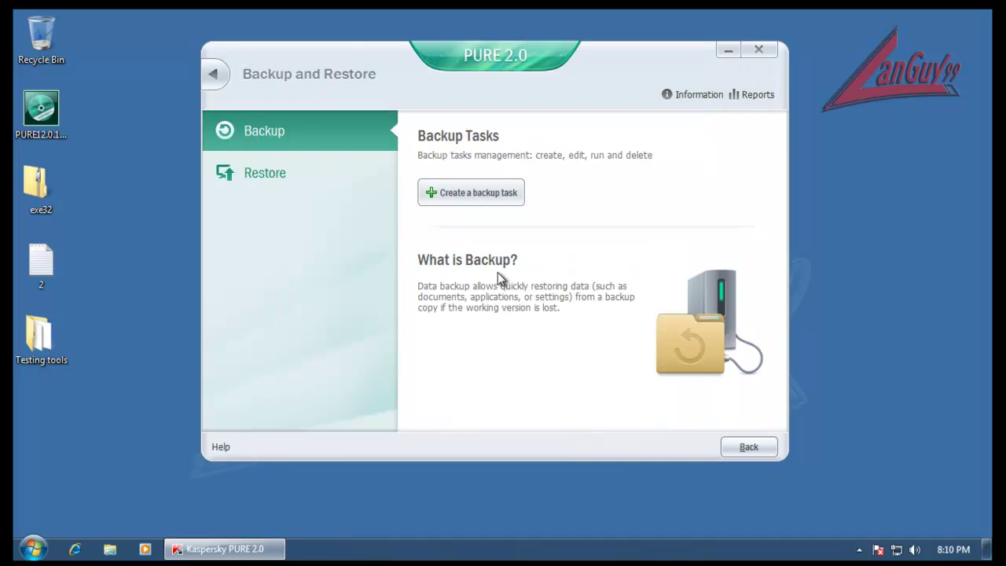
left_click(724, 446)
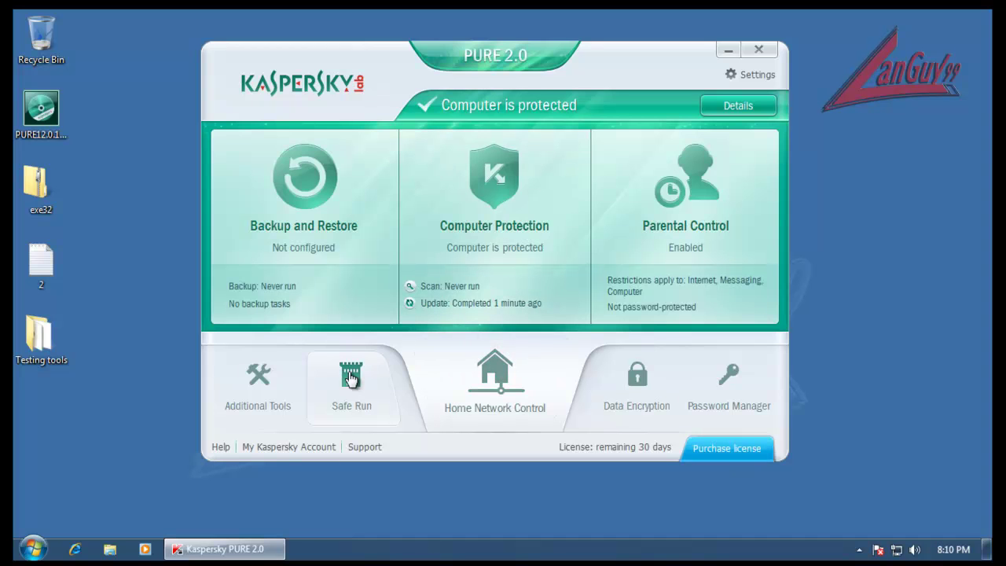
Look over the Additional Tools, Password Manager and Home Network Control sections, returning to the main overview
left_click(283, 384)
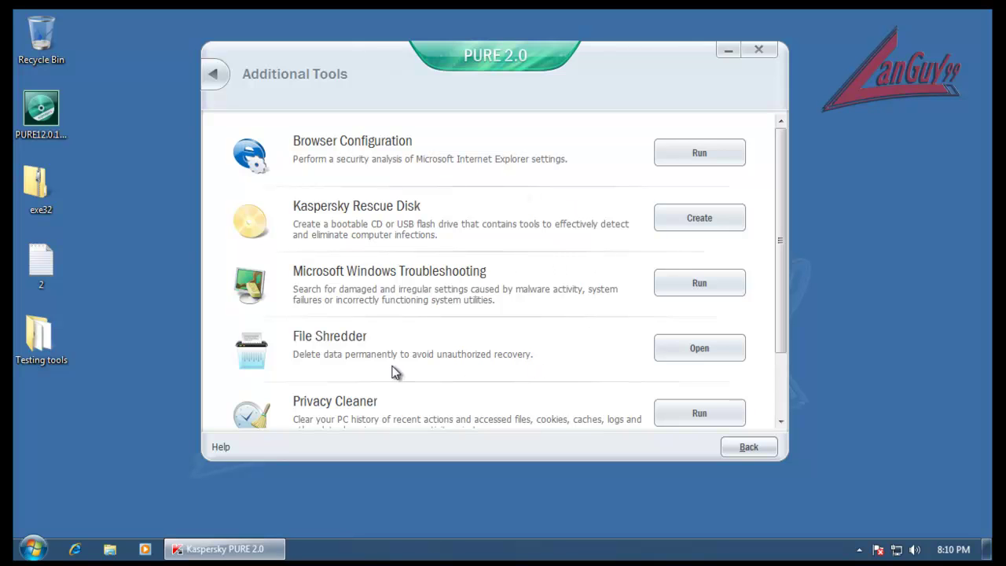
scroll(398, 376, "down", 1)
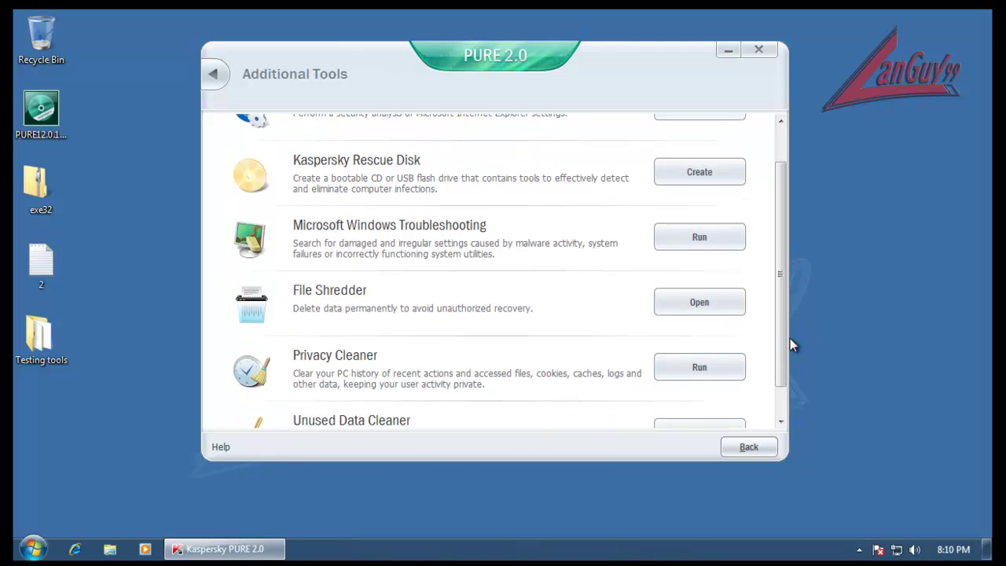
left_click_drag(787, 343, 798, 394)
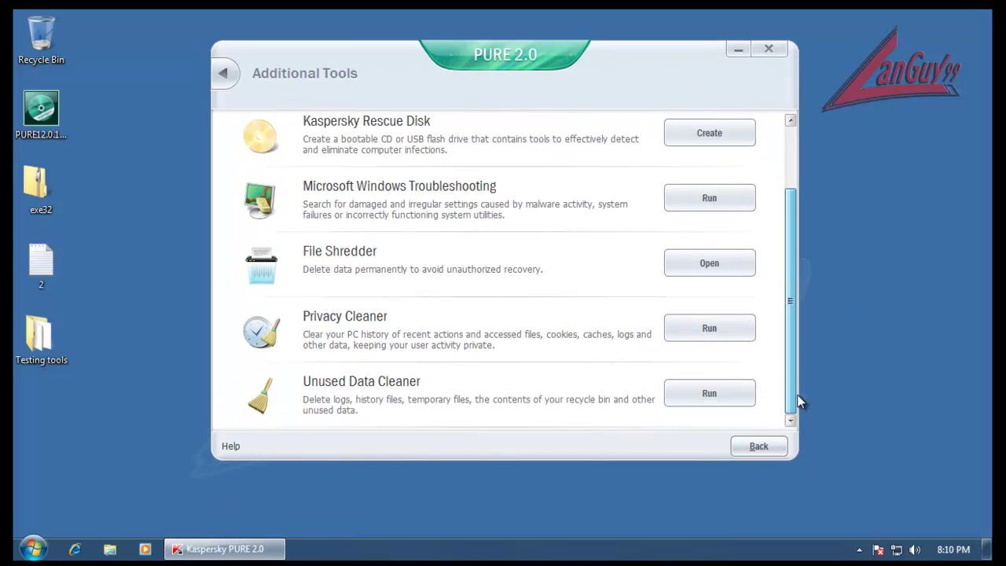
left_click(758, 445)
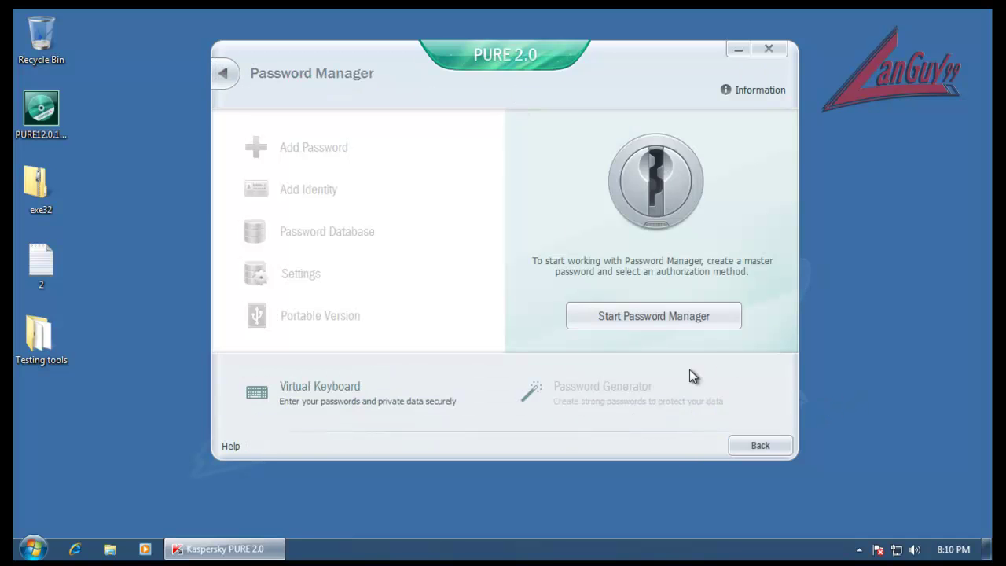
left_click(759, 443)
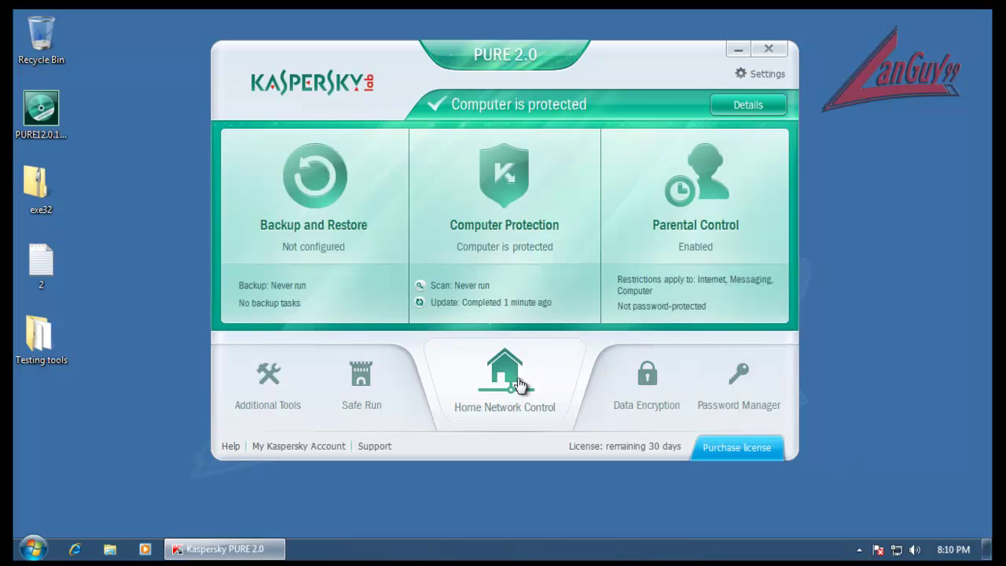
left_click(568, 400)
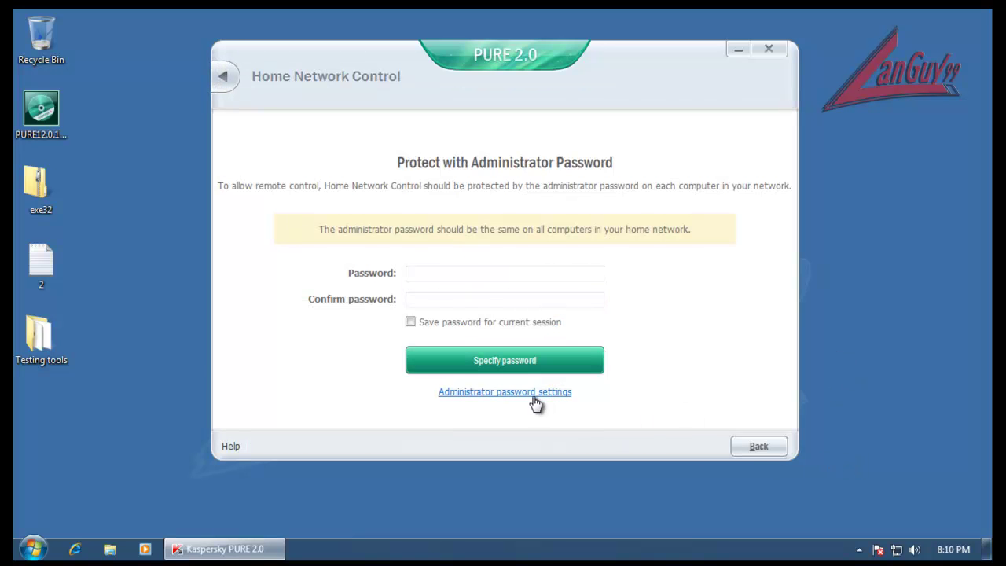
left_click(748, 452)
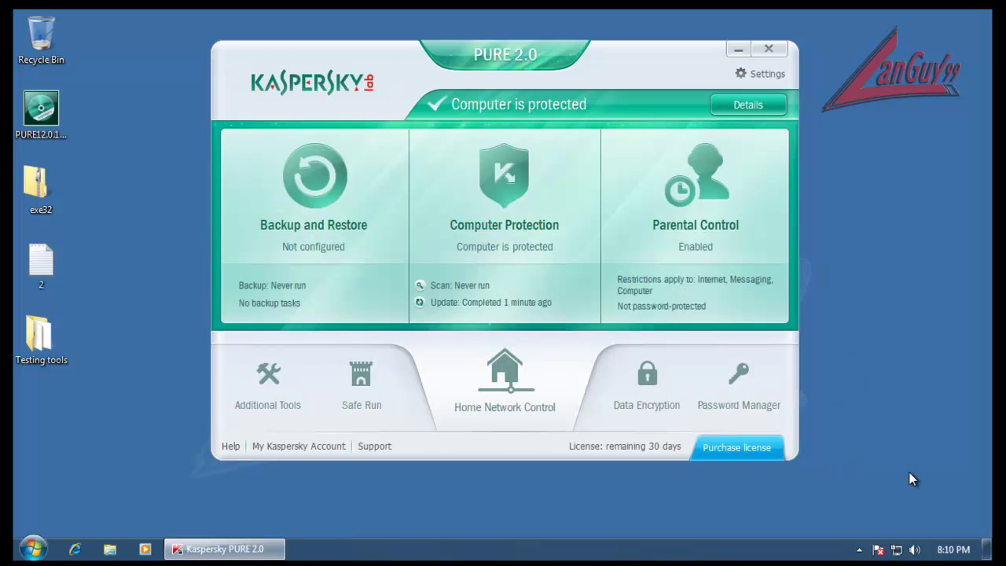
Look over the Protection and Additional categories in the program settings and close the Kaspersky windows
left_click(772, 76)
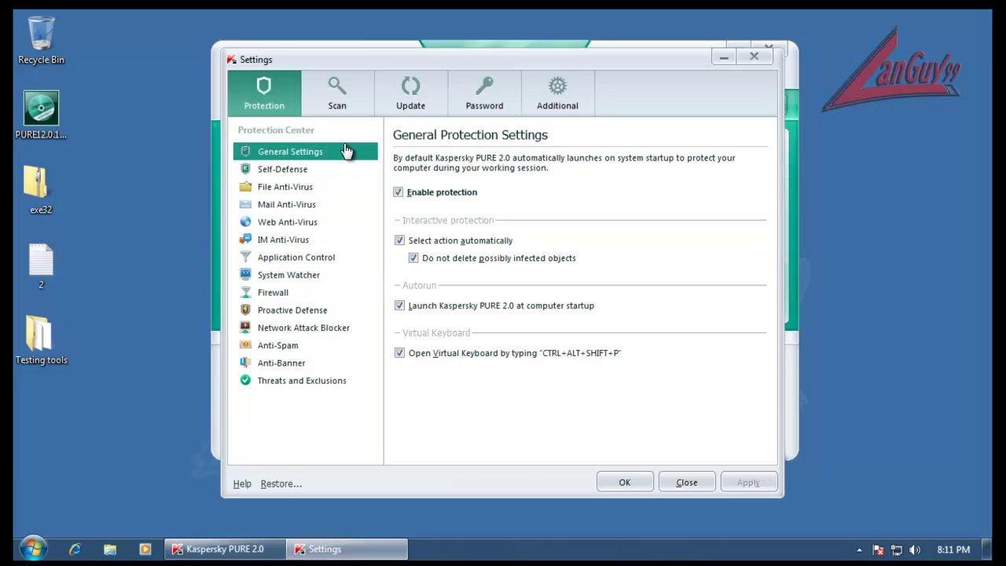
left_click(563, 105)
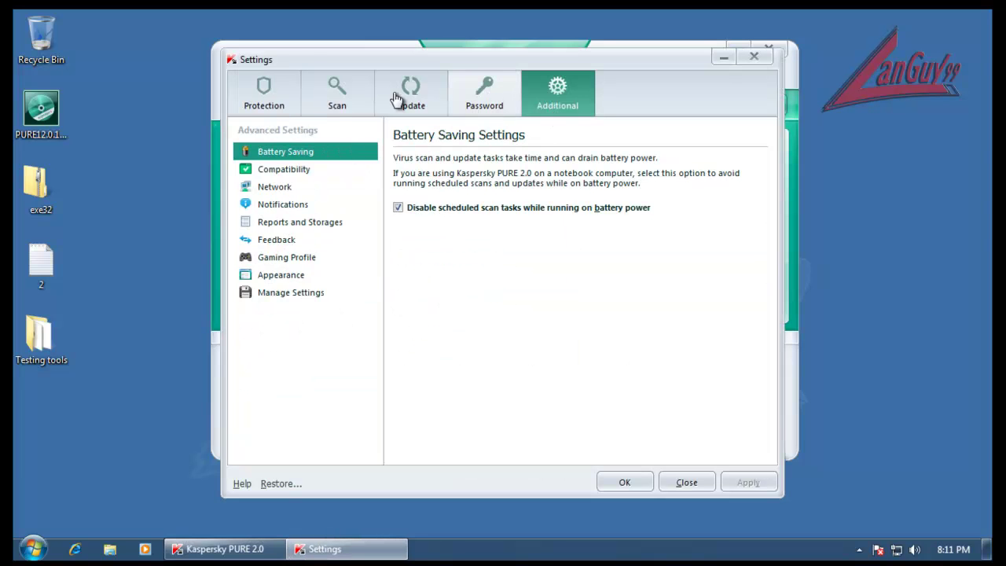
left_click(283, 106)
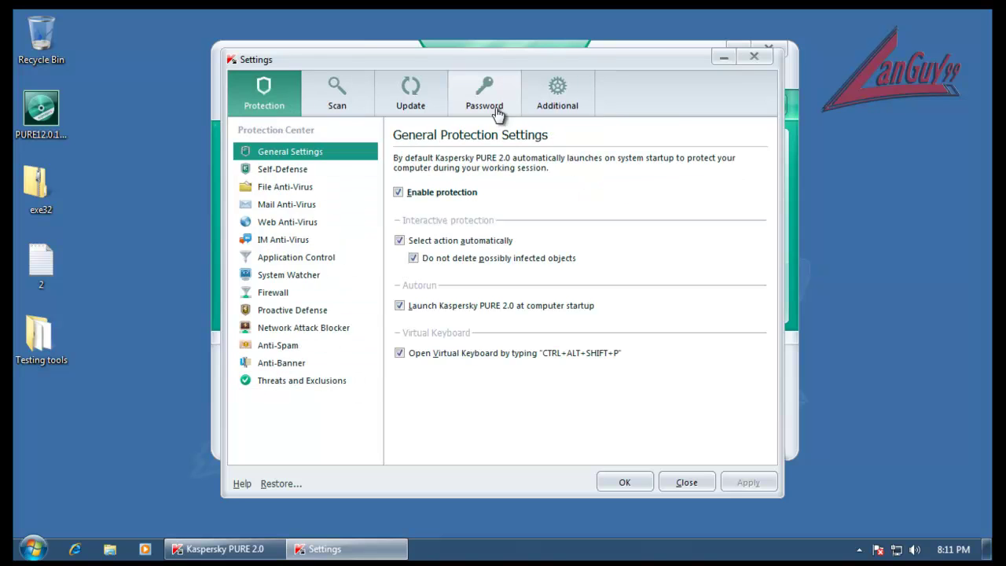
left_click(707, 485)
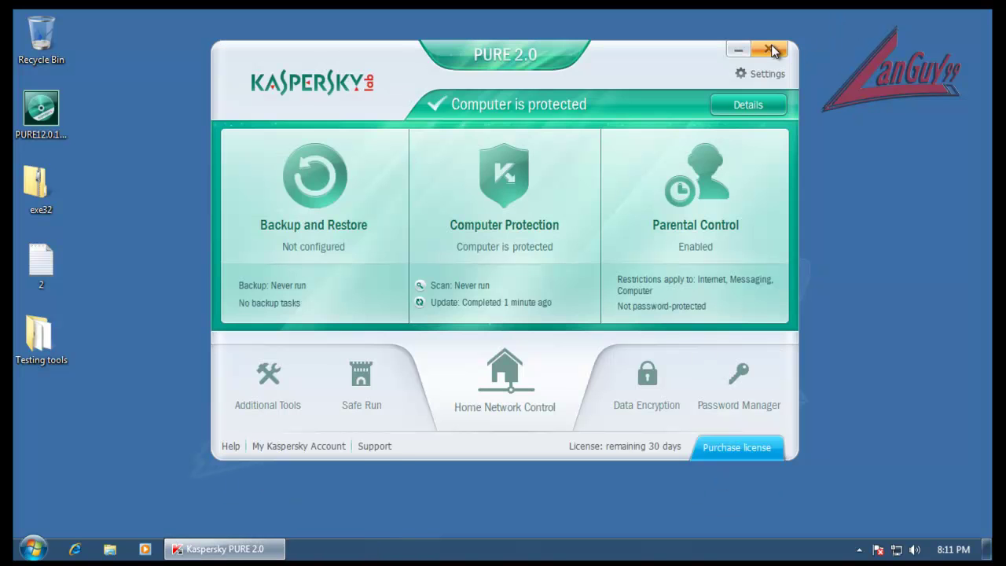
left_click(768, 48)
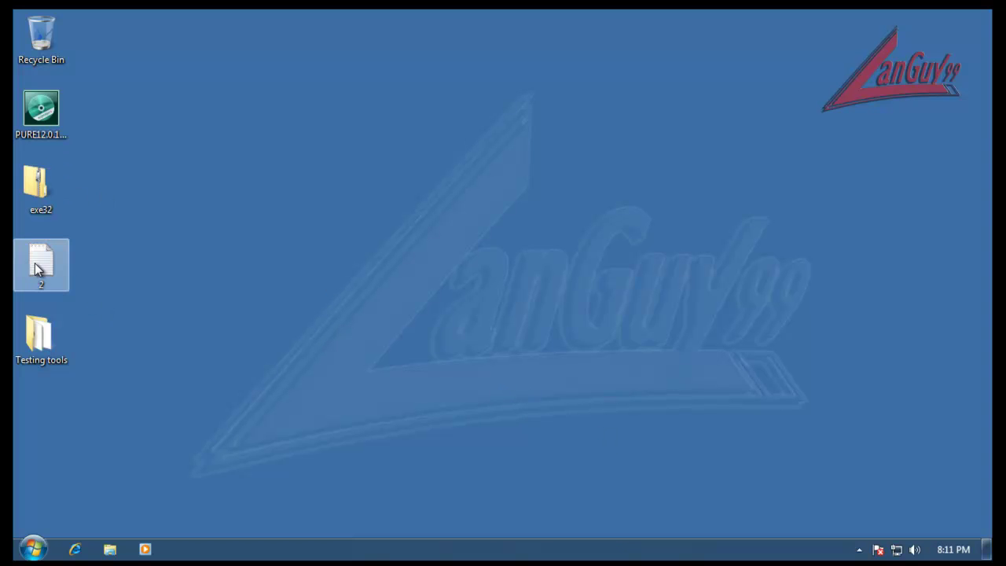
Browse the files in the exe32 archive's inner folder, select them all to check their count and close the folder
double_click(42, 199)
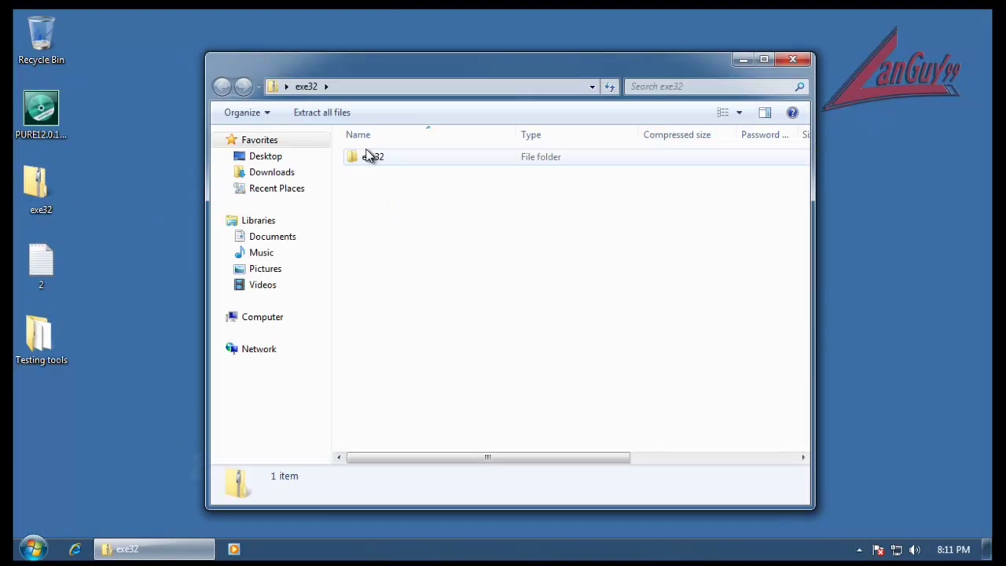
double_click(372, 162)
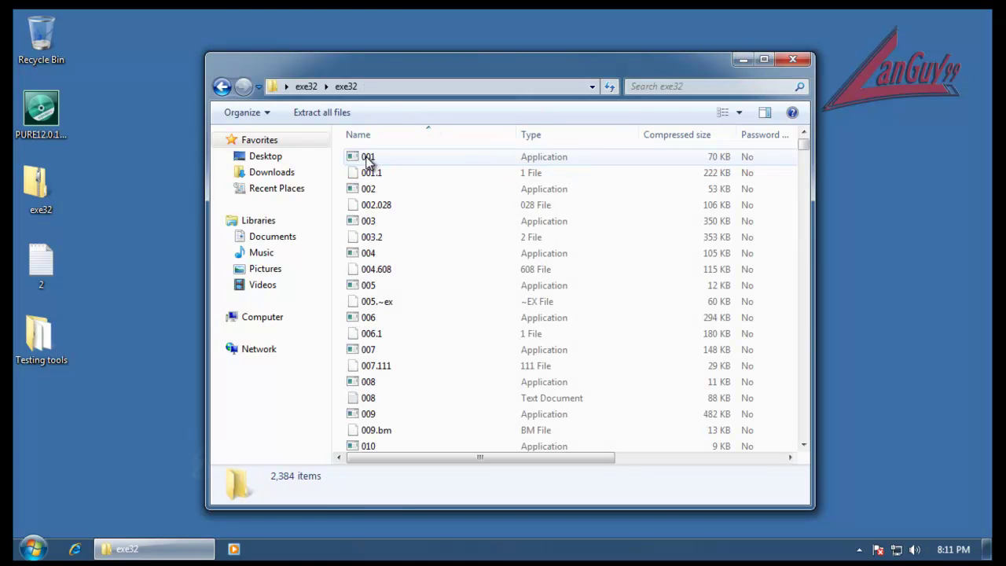
scroll(414, 216, "down", 20)
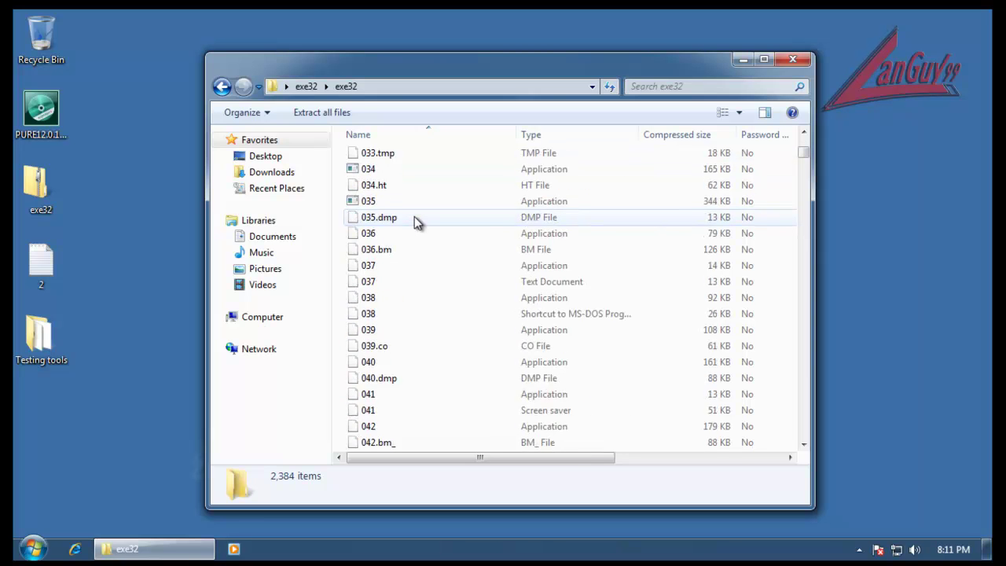
scroll(413, 216, "down", 5)
scroll(410, 215, "up", 20)
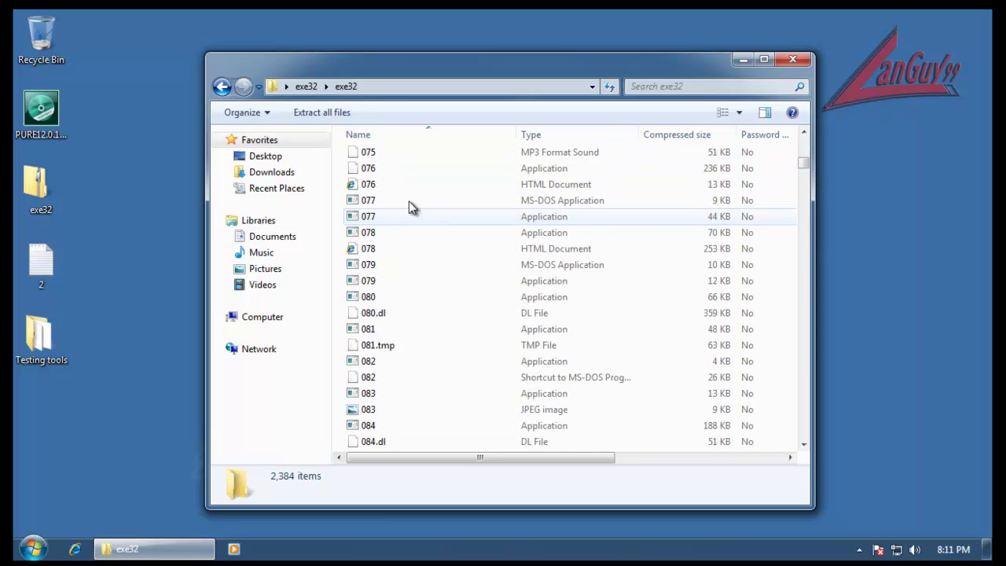
scroll(390, 220, "up", 13)
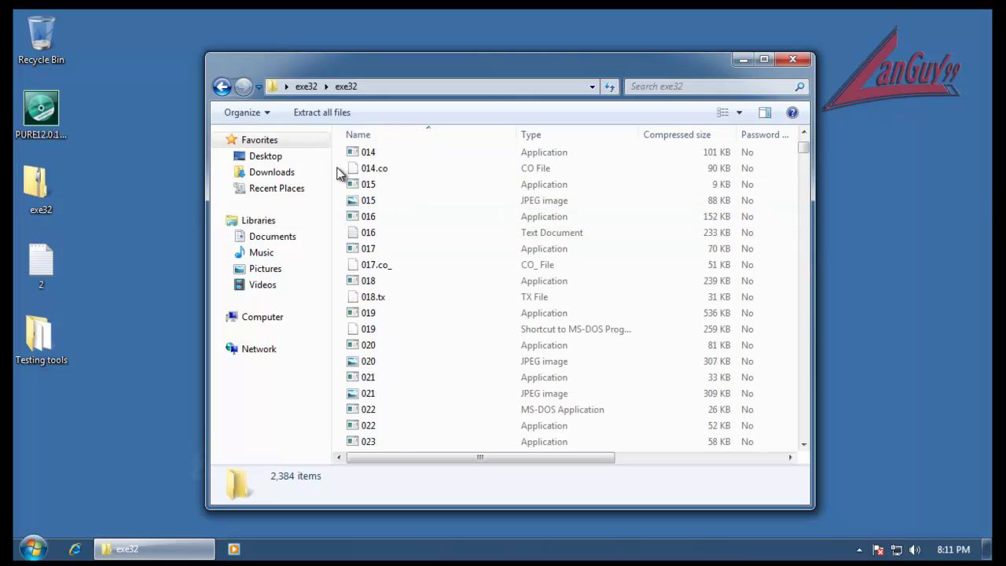
left_click(365, 161)
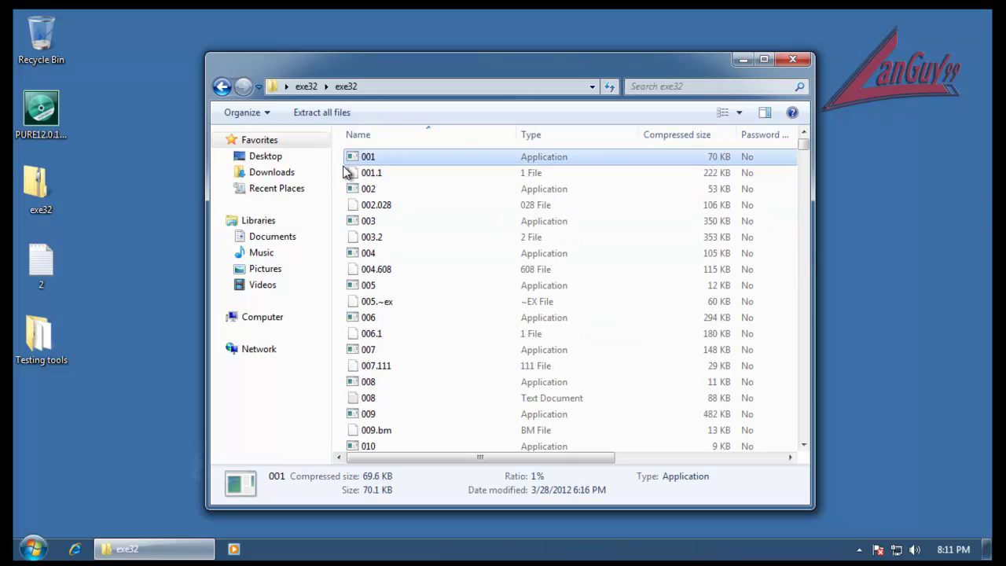
key("shift+End")
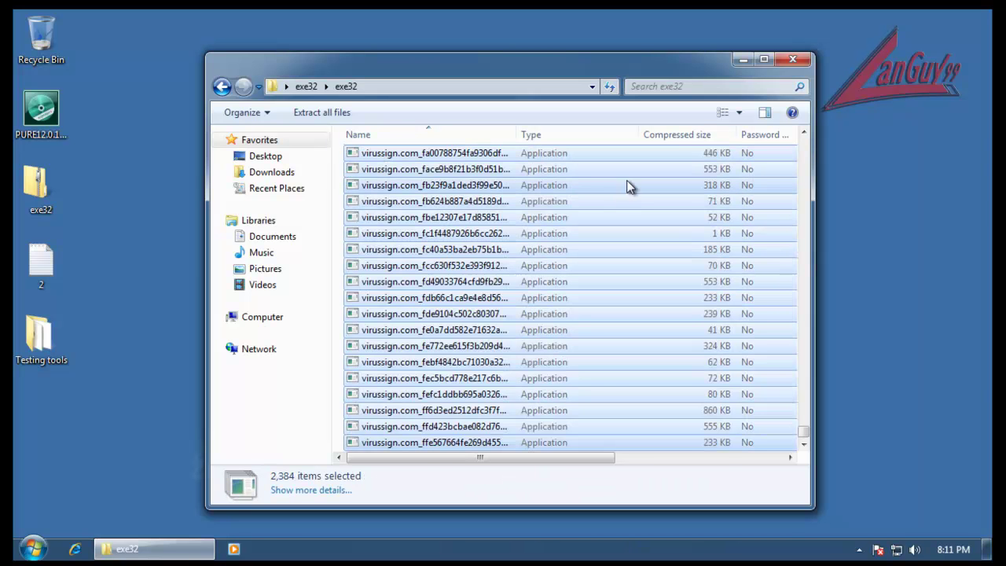
left_click(802, 61)
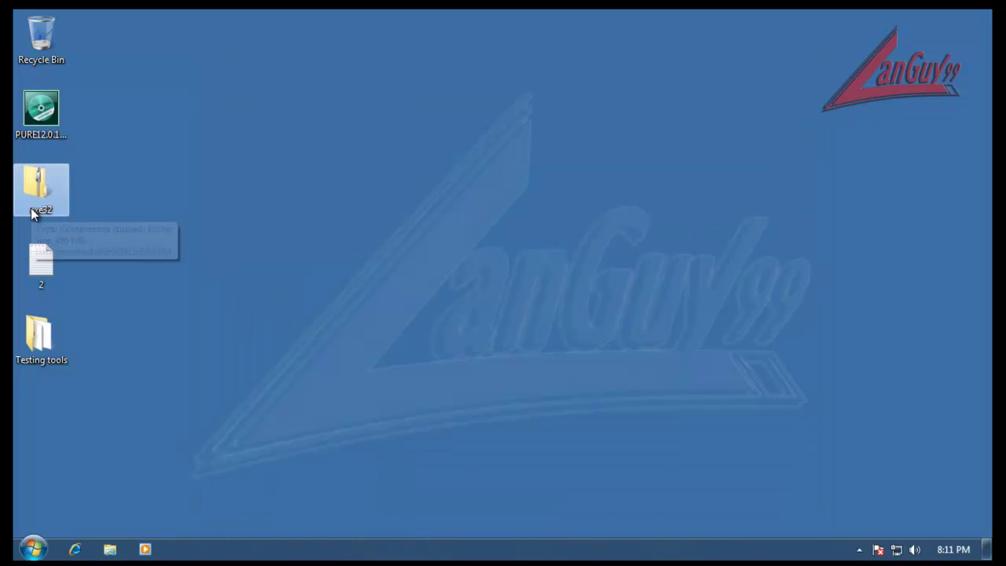
Rename the exe32 archive on the desktop to 2384
key("F2")
type("2384")
key("Return")
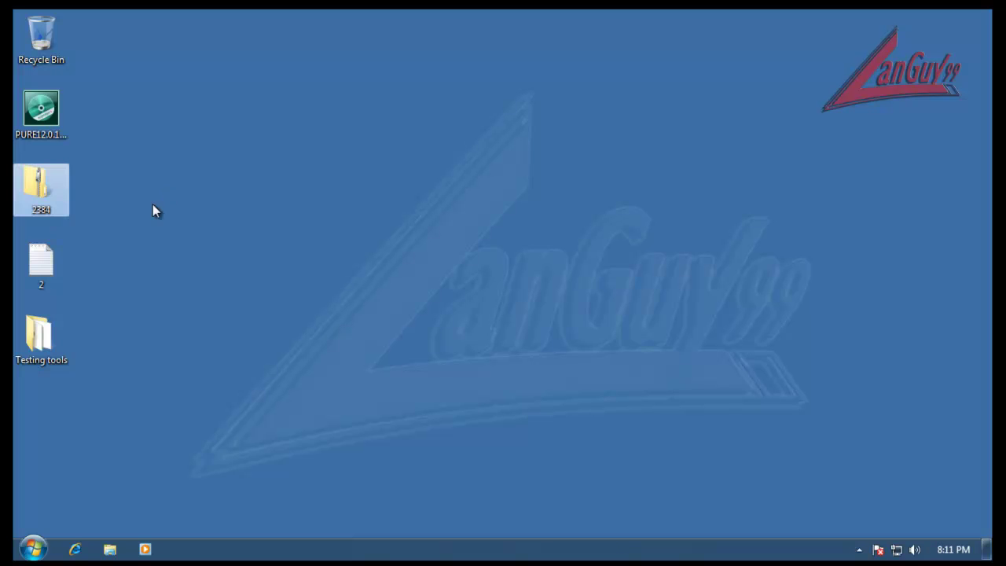
Open Internet Explorer and the desktop text file 2, placing the URL list in Notepad below the browser window
left_click(83, 549)
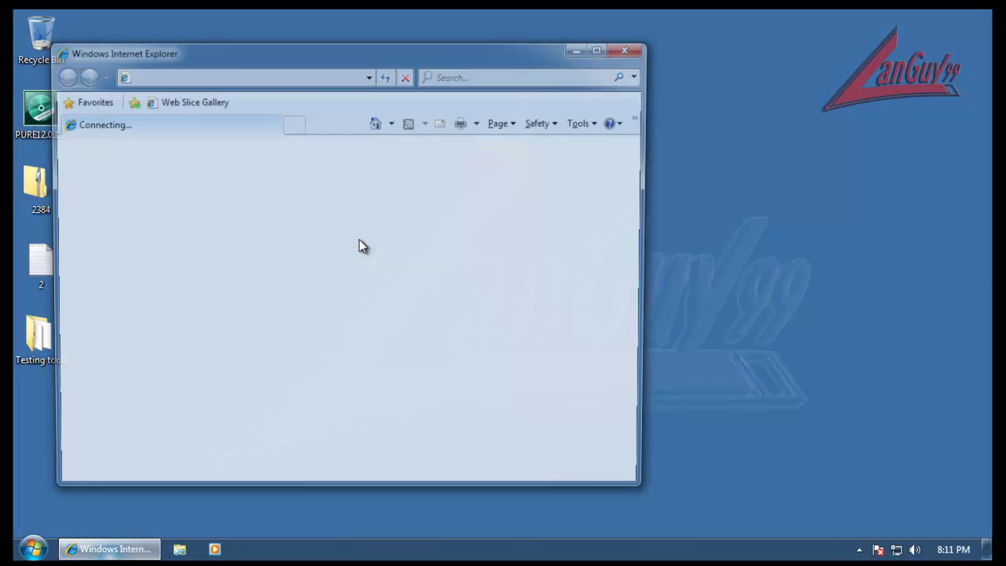
left_click_drag(341, 59, 431, 50)
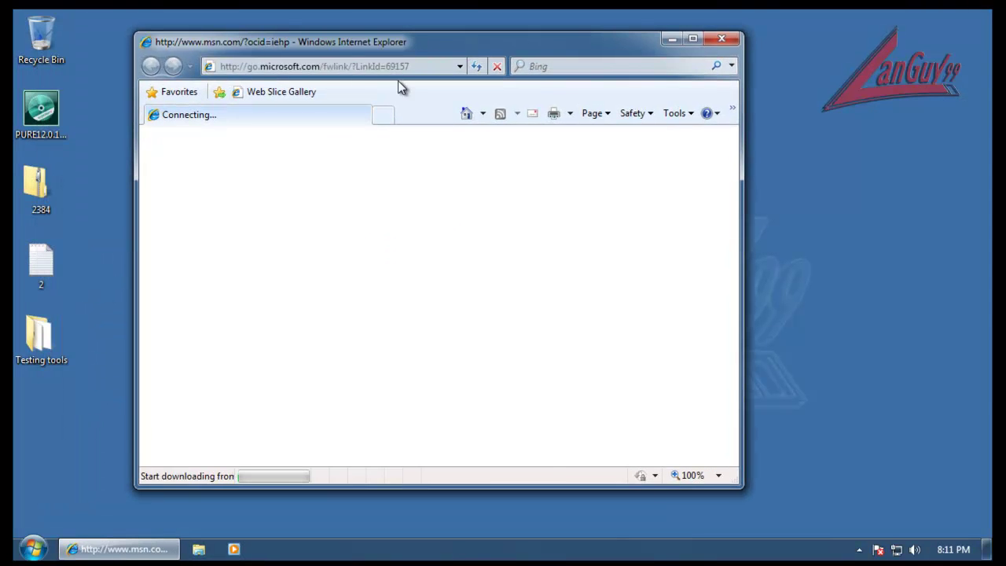
double_click(35, 262)
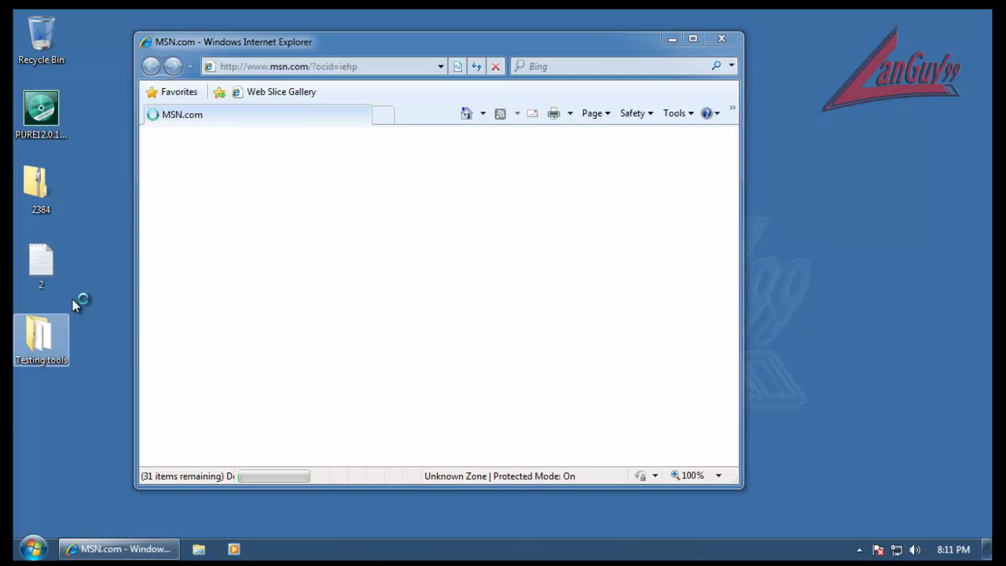
left_click_drag(357, 98, 290, 295)
left_click(470, 142)
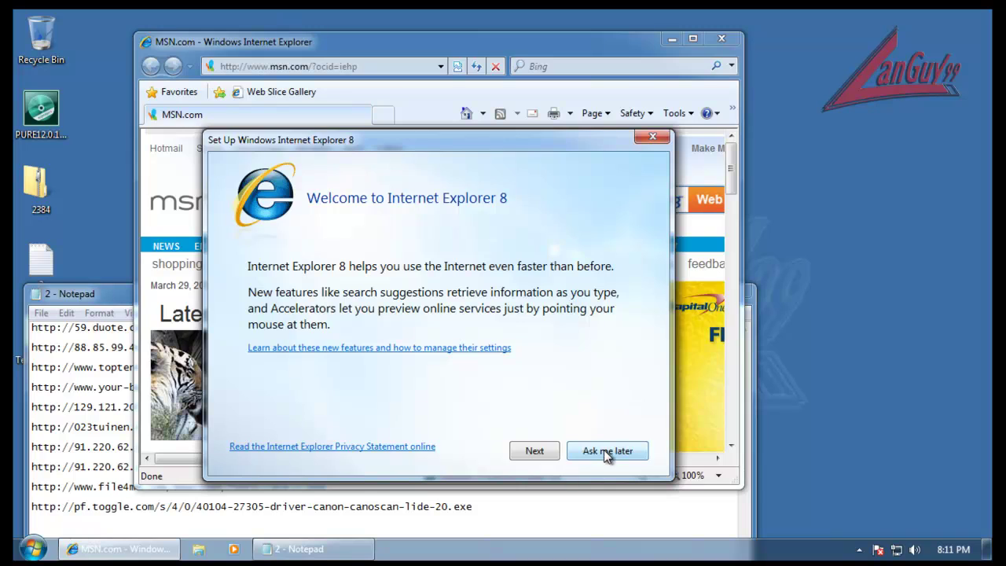
Postpone the Internet Explorer 8 setup and move the browser window clear of the URL list
left_click(667, 448)
left_click_drag(597, 49, 818, 48)
left_click_drag(258, 327, 17, 318)
key("ctrl+c")
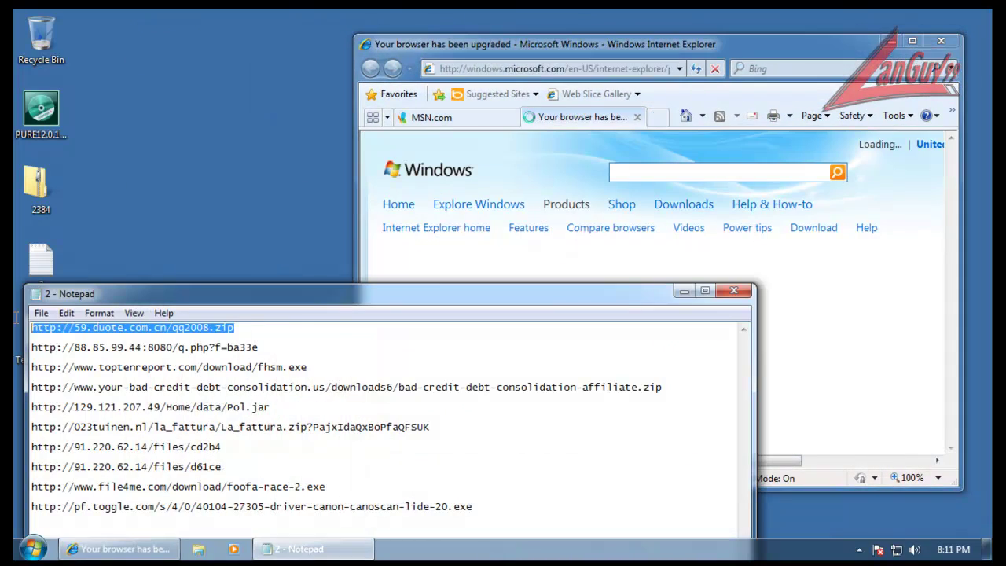
left_click(635, 68)
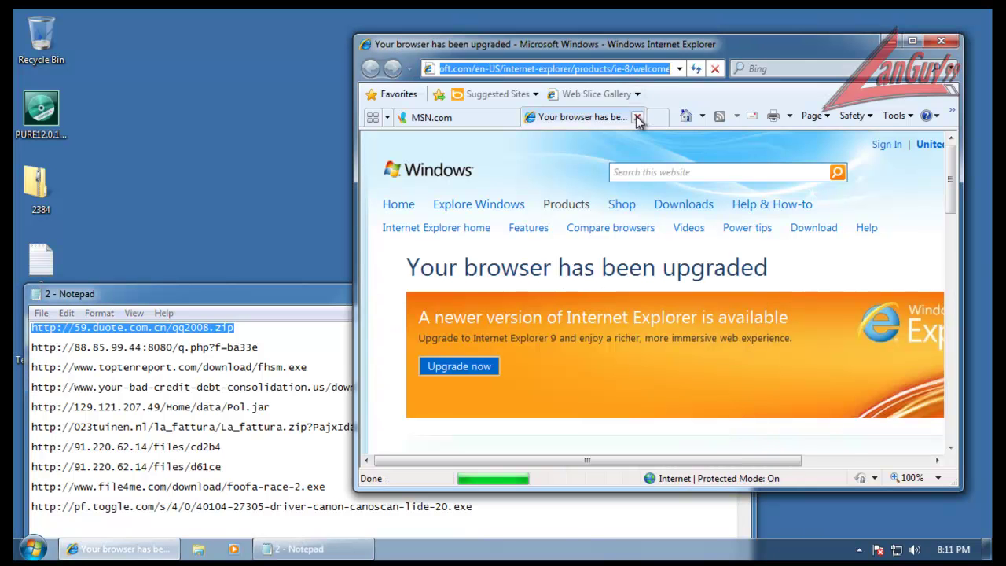
left_click(636, 116)
left_click(602, 68)
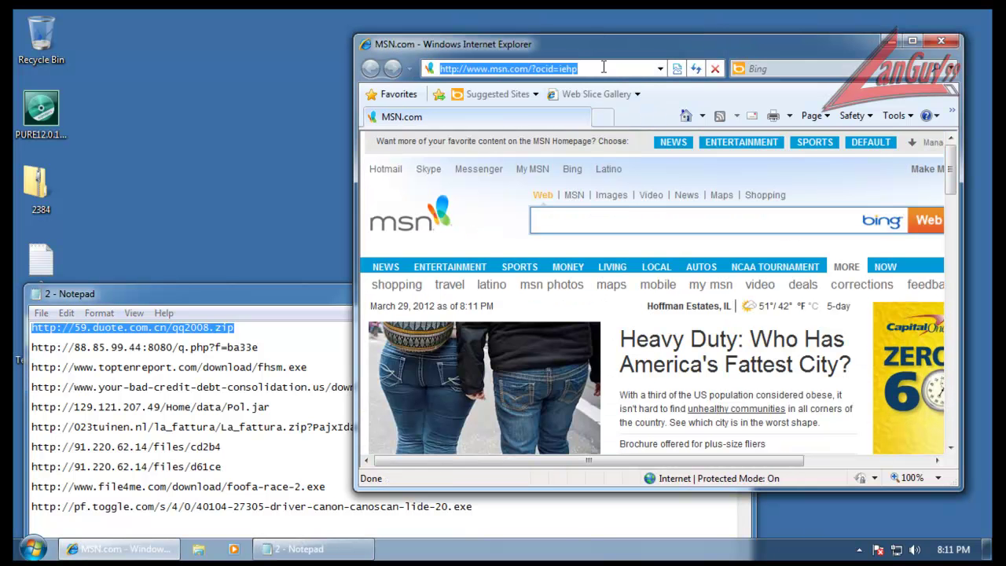
key("ctrl+v")
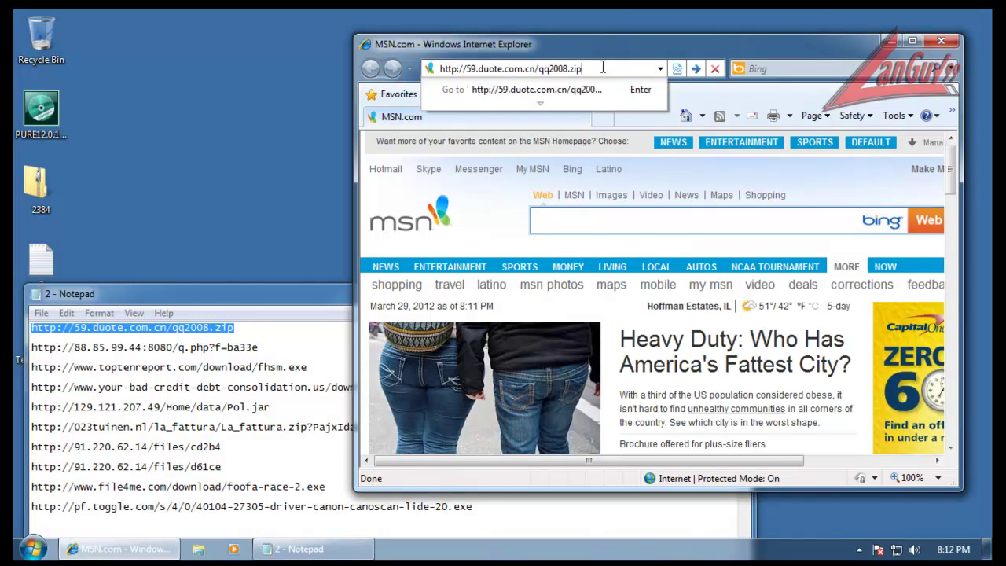
key("Return")
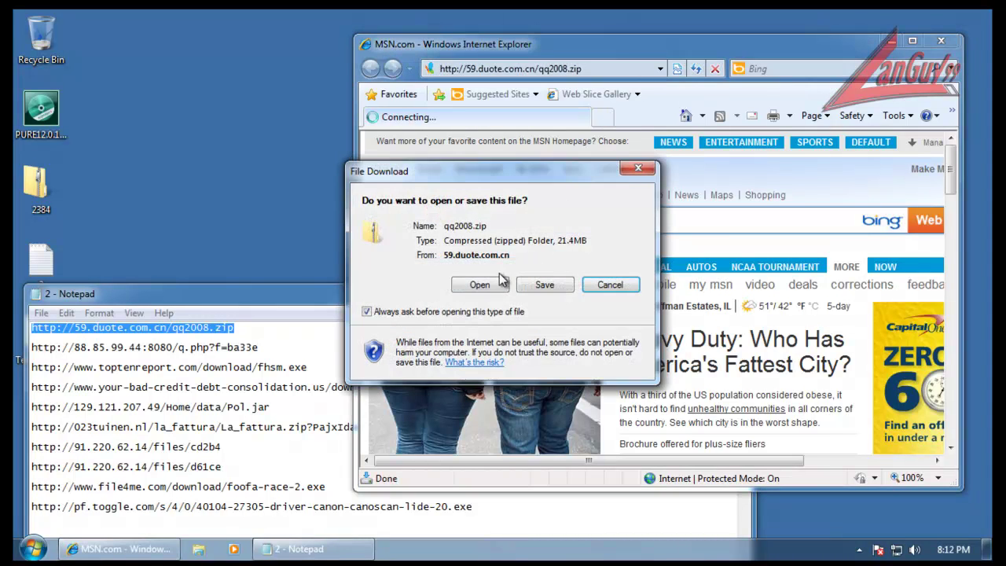
left_click(481, 288)
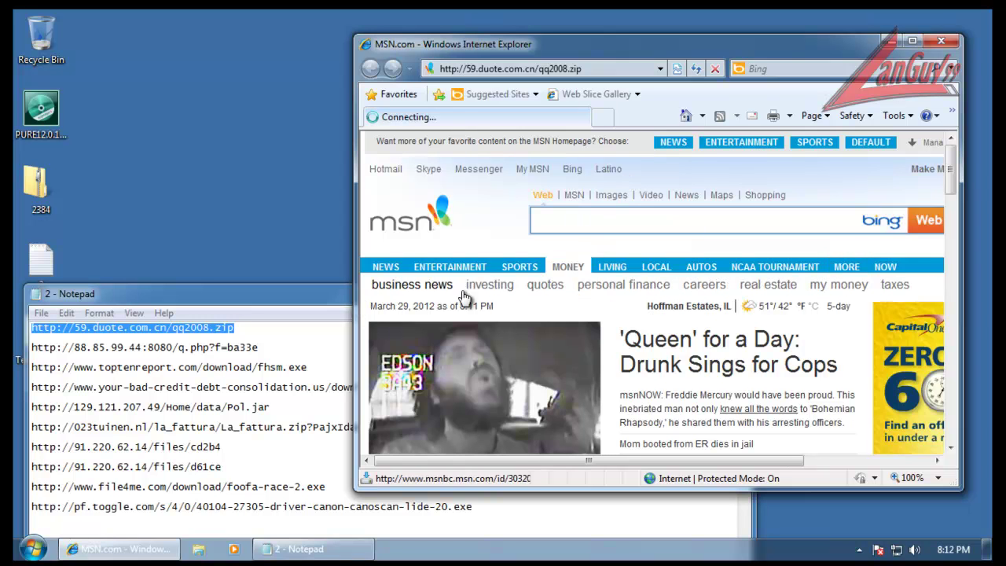
left_click(269, 348)
left_click_drag(270, 348, 18, 355)
key("ctrl+c")
left_click_drag(215, 352, 597, 117)
left_click(584, 68)
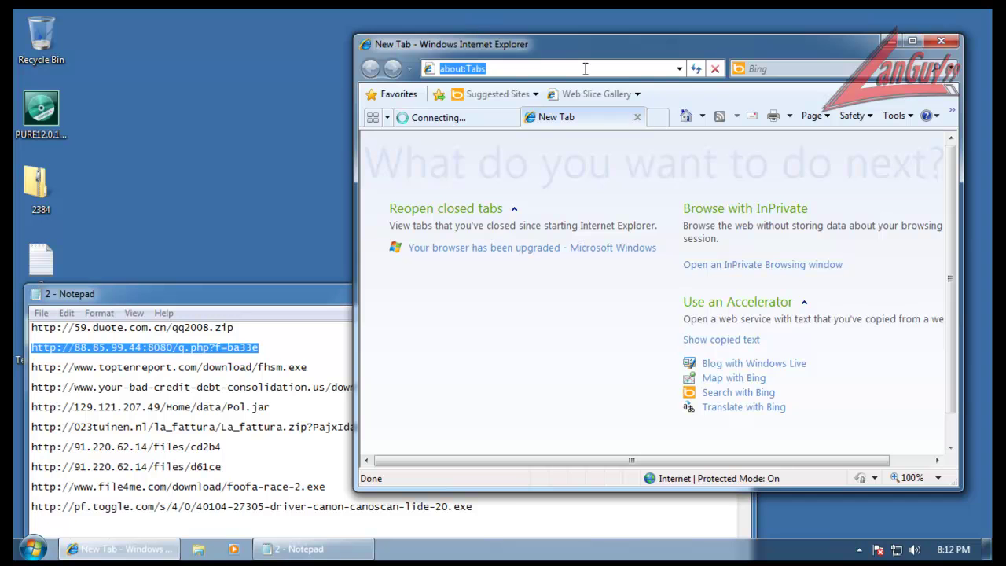
key("ctrl+v")
key("Return")
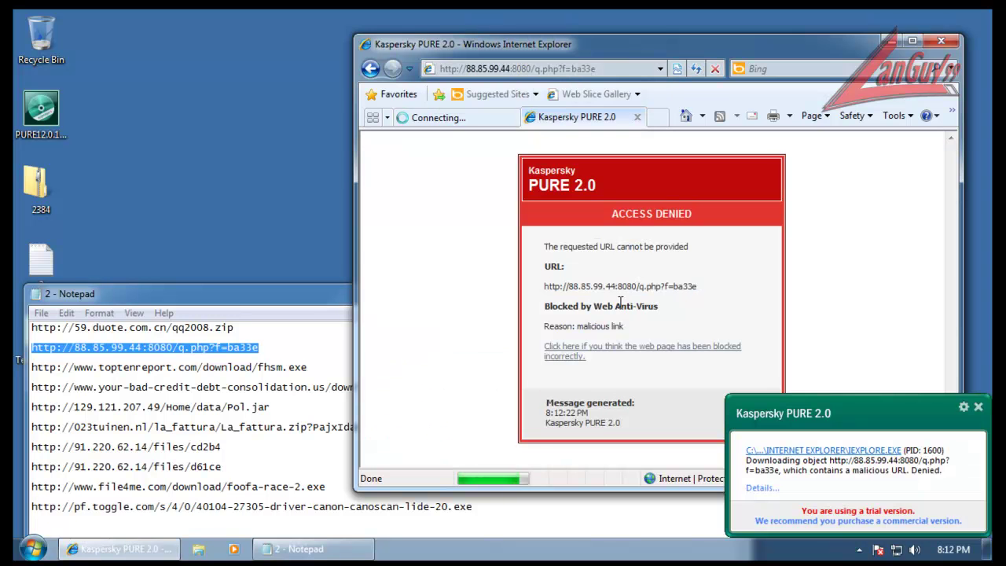
left_click_drag(302, 370, 22, 365)
key("ctrl+c")
left_click(609, 70)
key("ctrl+v")
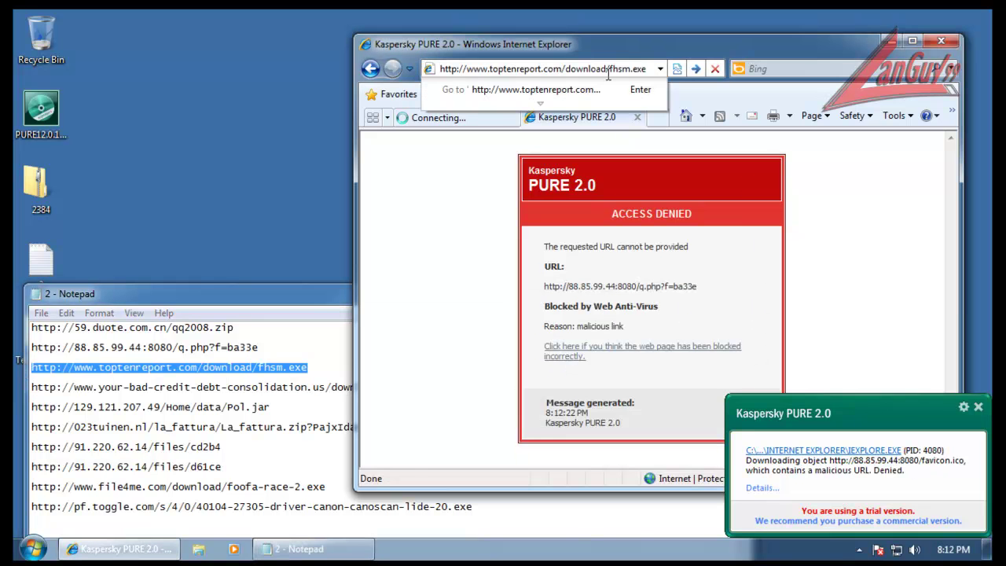
key("Return")
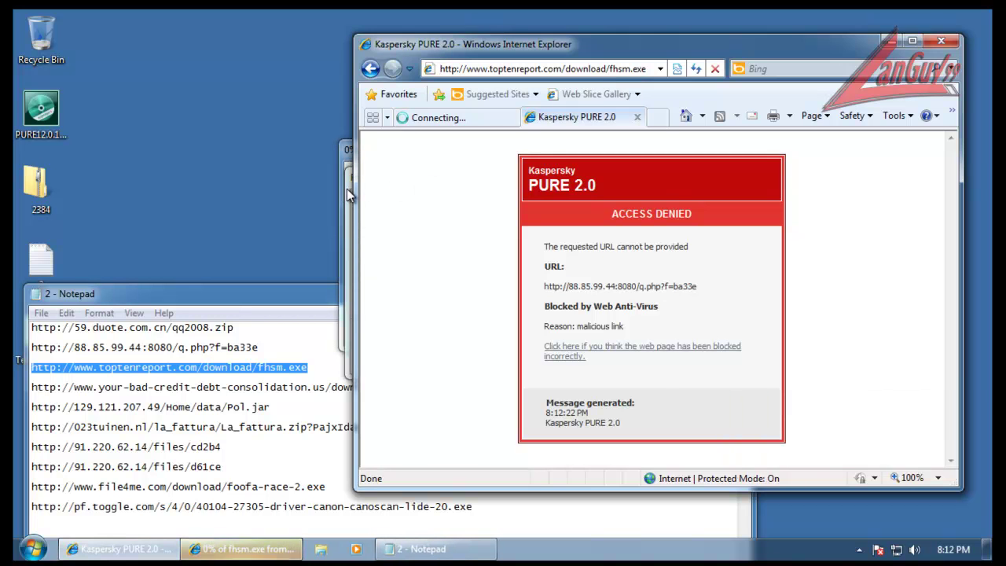
Run the downloaded fhsm.exe despite its unverified publisher and allow it to make changes to the computer
left_click(347, 189)
left_click(496, 289)
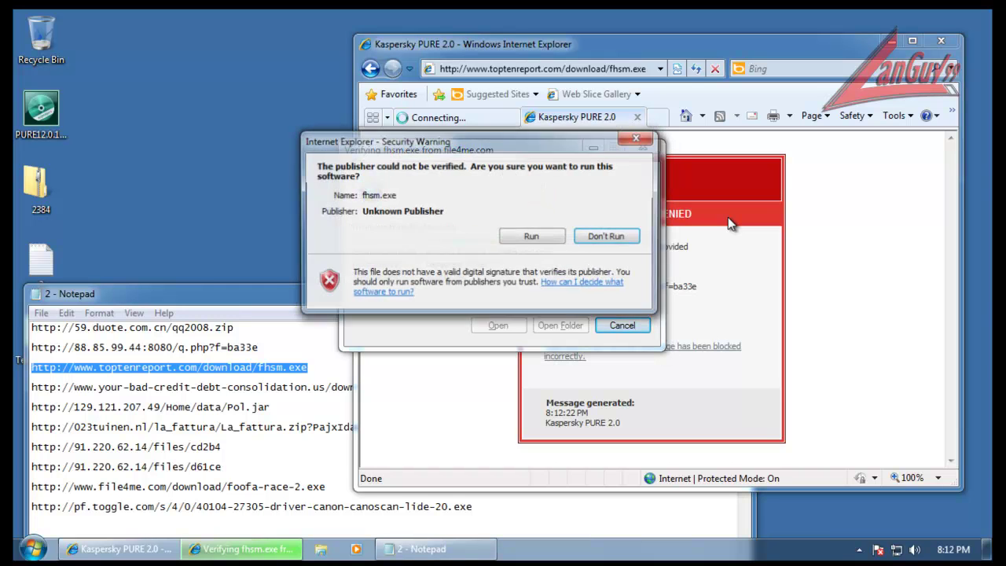
left_click(557, 239)
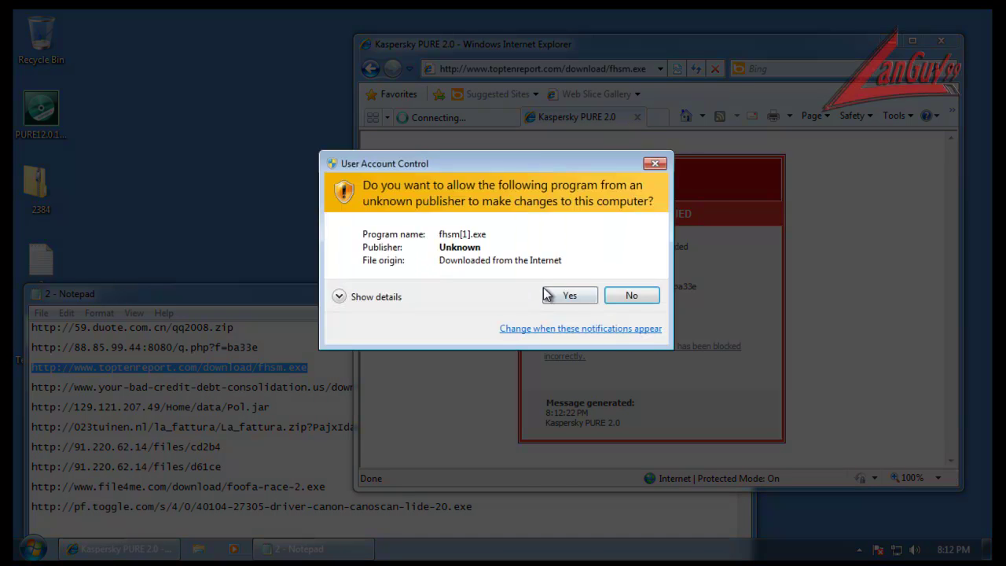
left_click(547, 293)
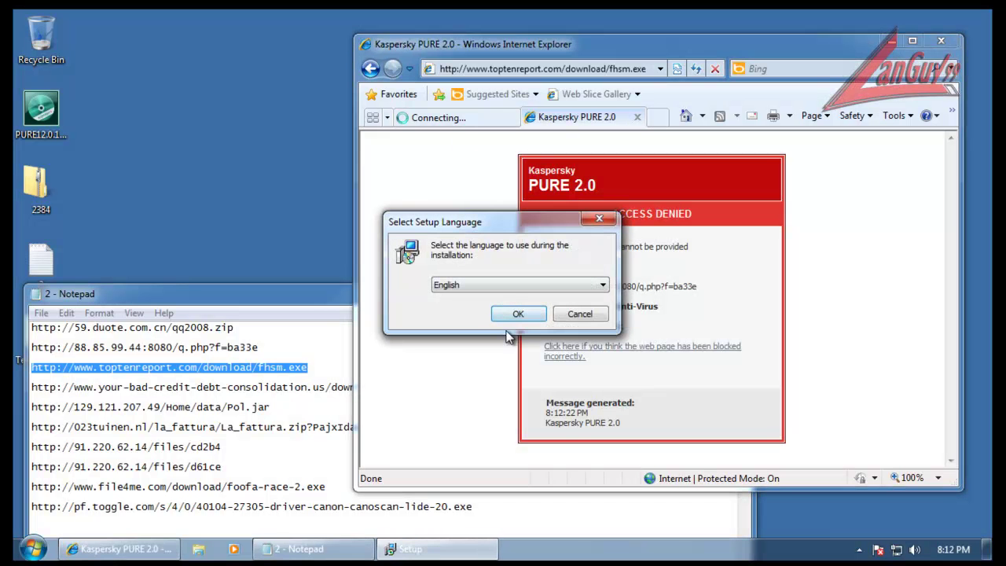
Go through the Spy Message Free FH Downloader setup in English, keeping the bundled offers including Internet Speed Booster, and start the installation
left_click(521, 317)
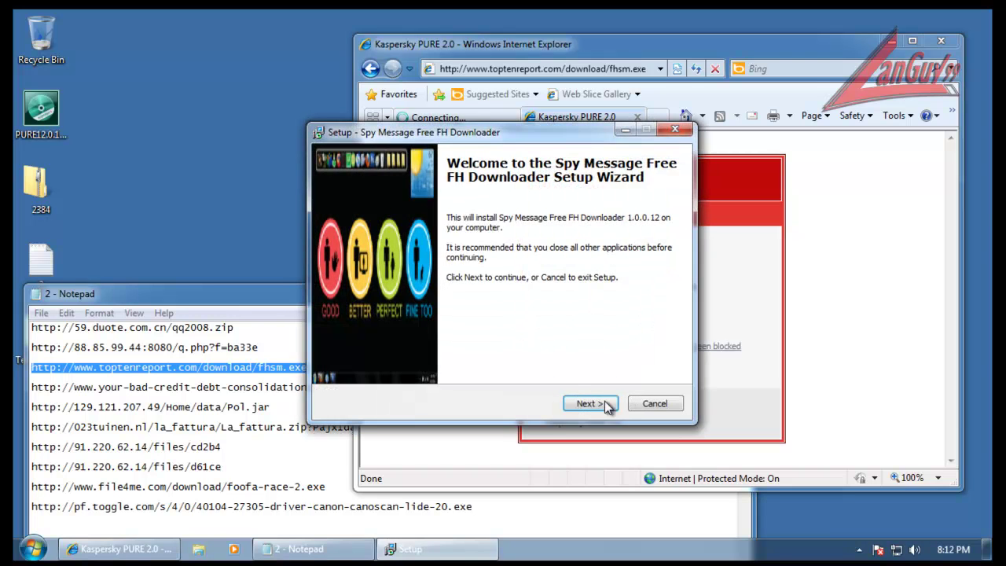
left_click(602, 405)
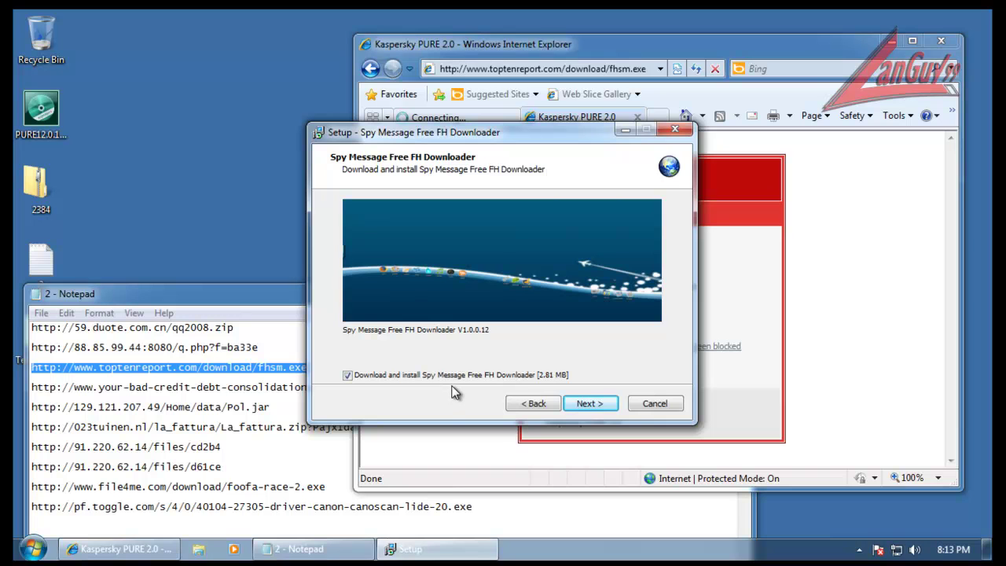
left_click(585, 404)
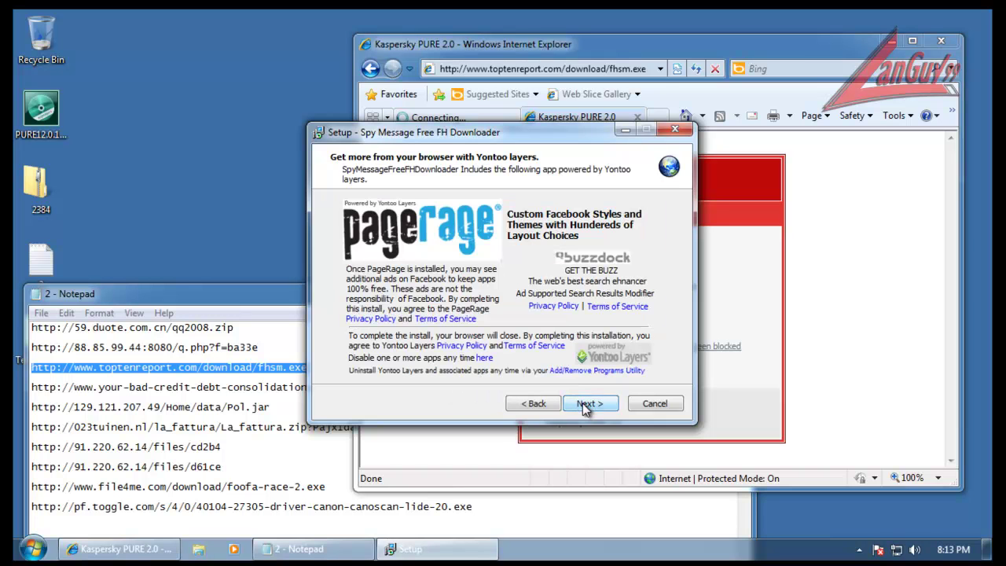
left_click(586, 404)
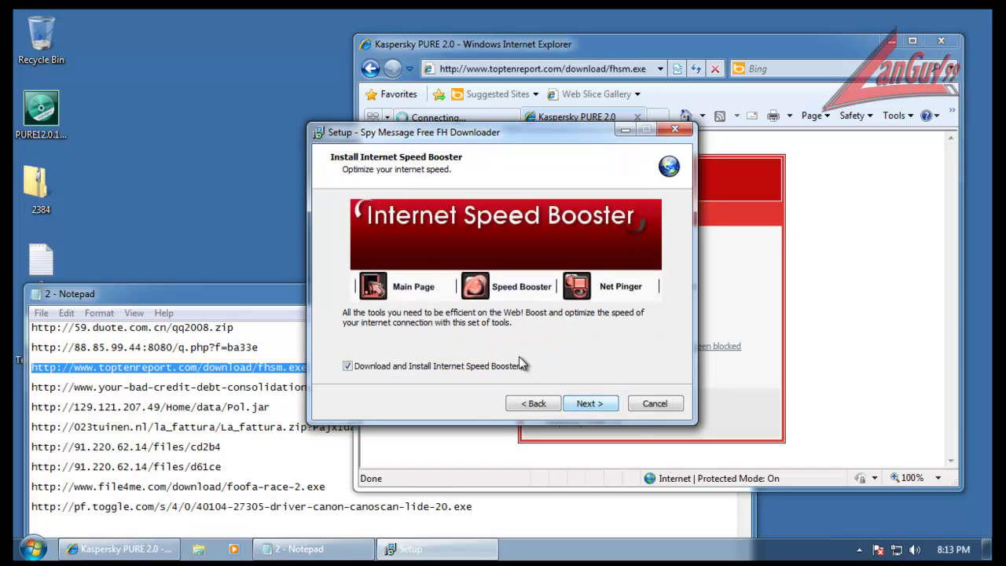
left_click(591, 404)
left_click(591, 404)
left_click(591, 404)
left_click(591, 404)
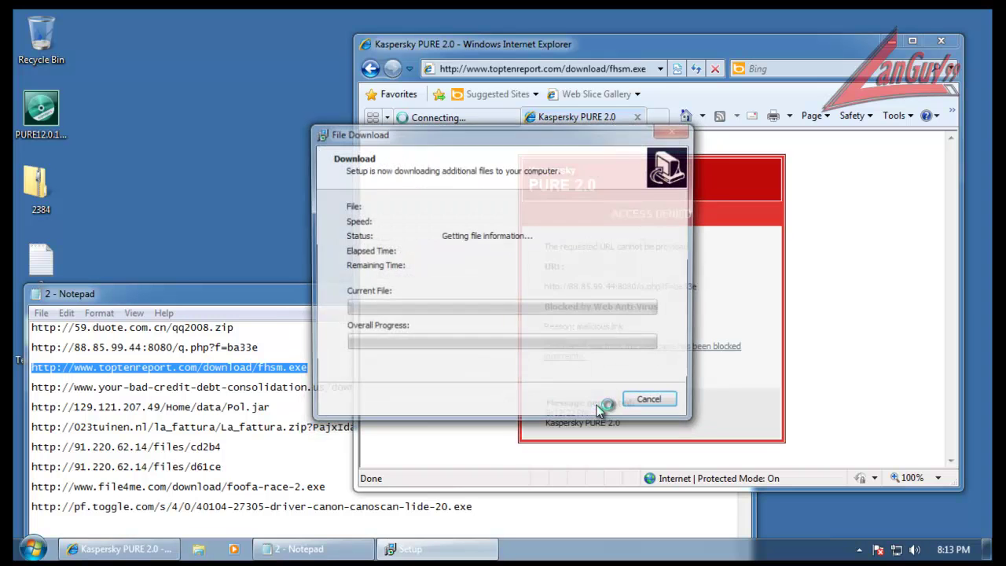
Load the fourth listed URL, the bad-credit-debt-consolidation-affiliate.zip address, in the browser
left_click(263, 391)
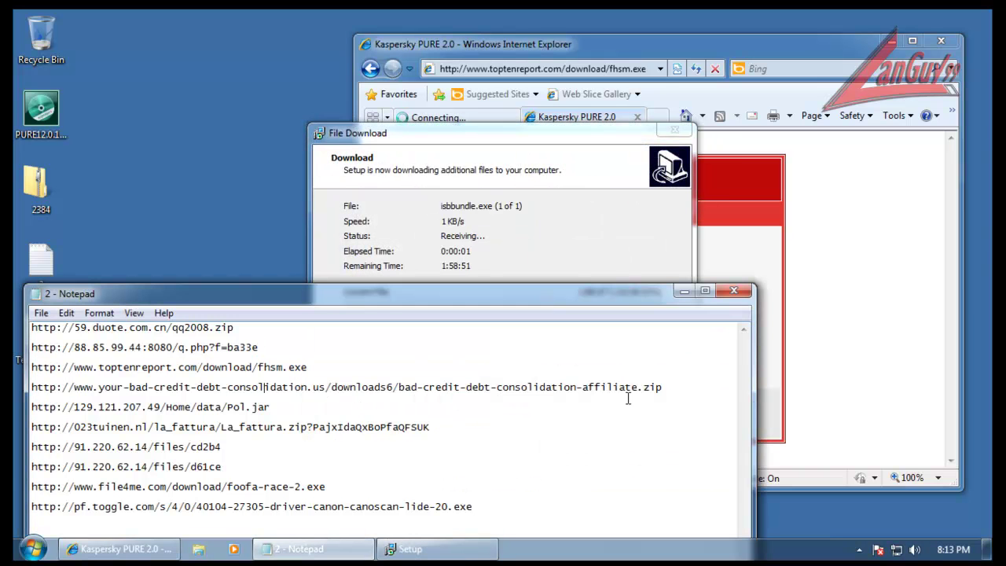
left_click(669, 386)
key("shift+Home")
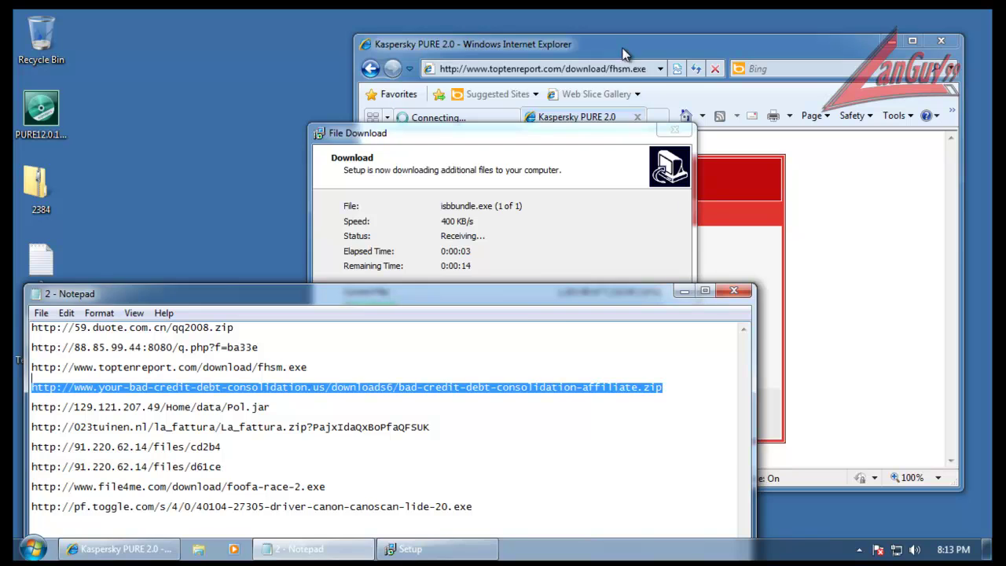
left_click(626, 69)
key("ctrl+v")
key("Return")
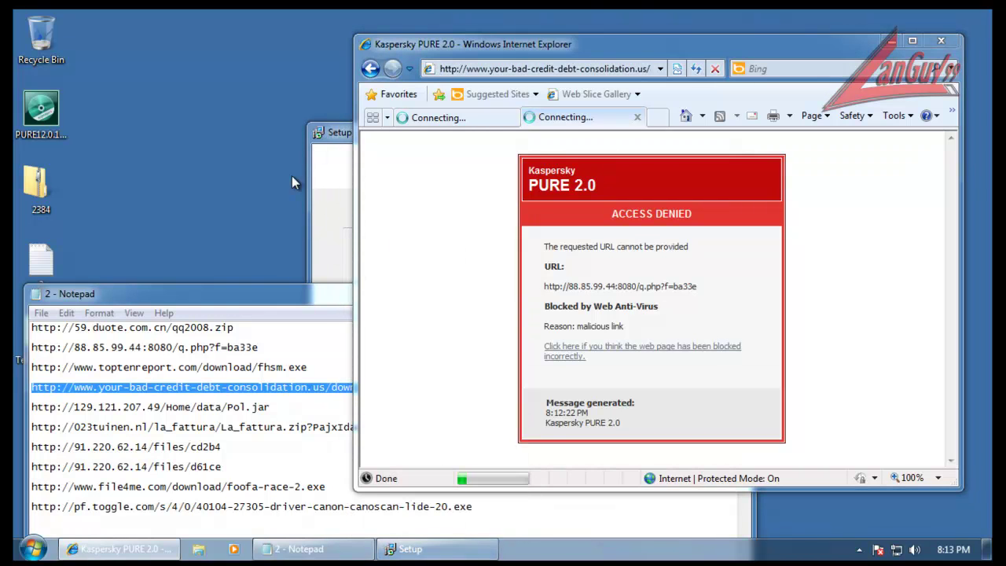
Minimize the browser, open the downloaded zip in Windows Explorer, and copy the AffiliateCloakPro application from its inner folder to the desktop
left_click(891, 46)
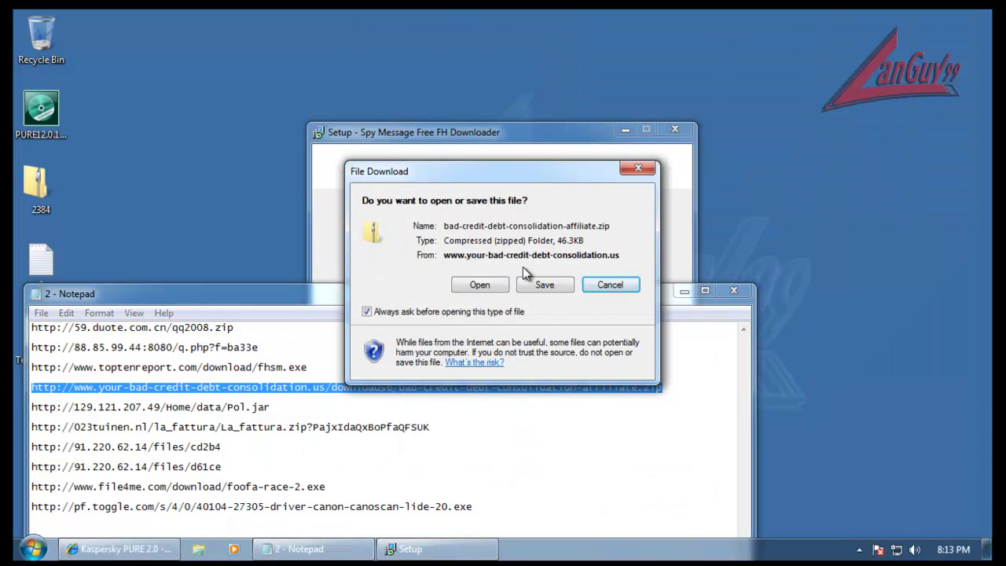
left_click(481, 284)
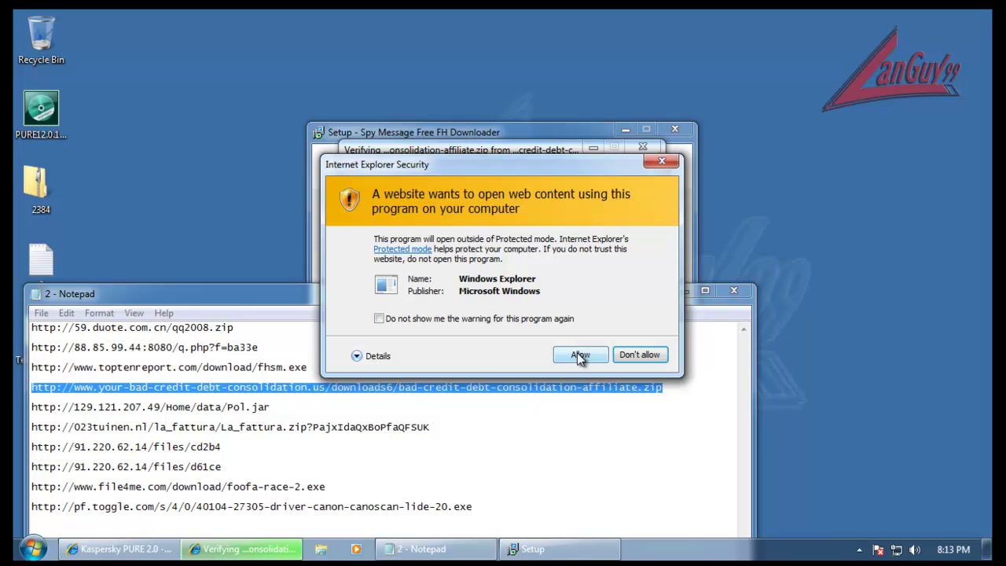
left_click(579, 356)
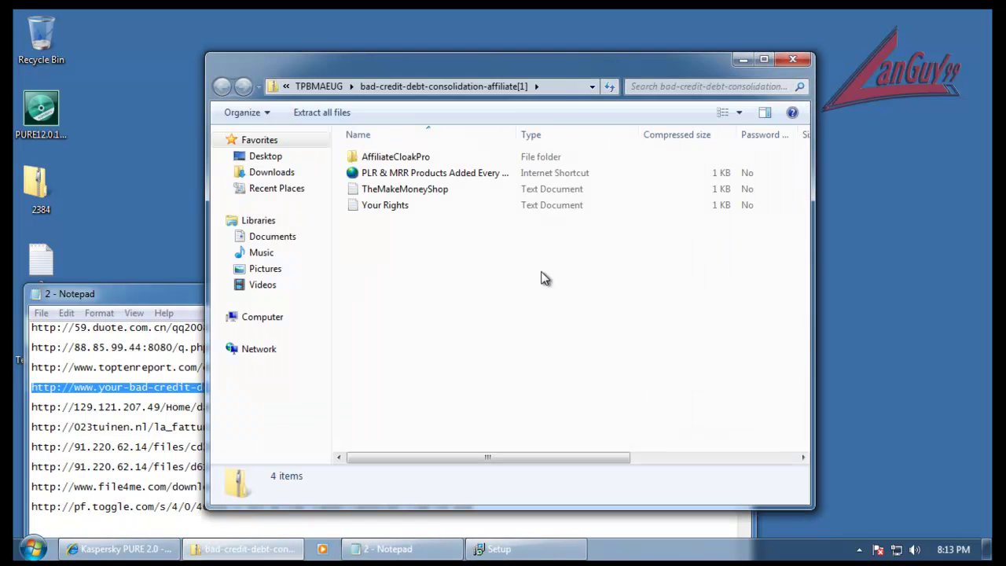
left_click(407, 158)
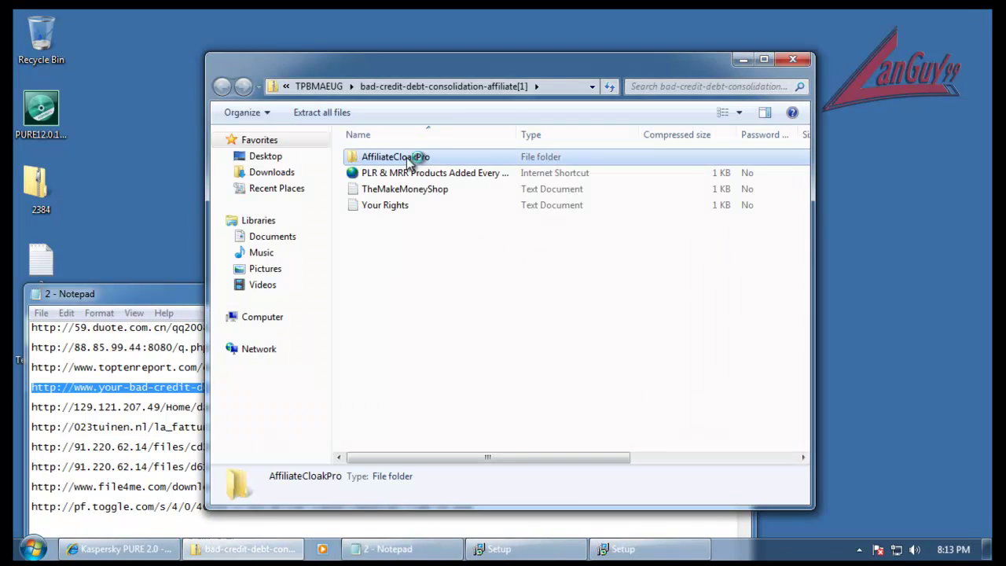
left_click(415, 157)
left_click_drag(277, 192, 158, 177)
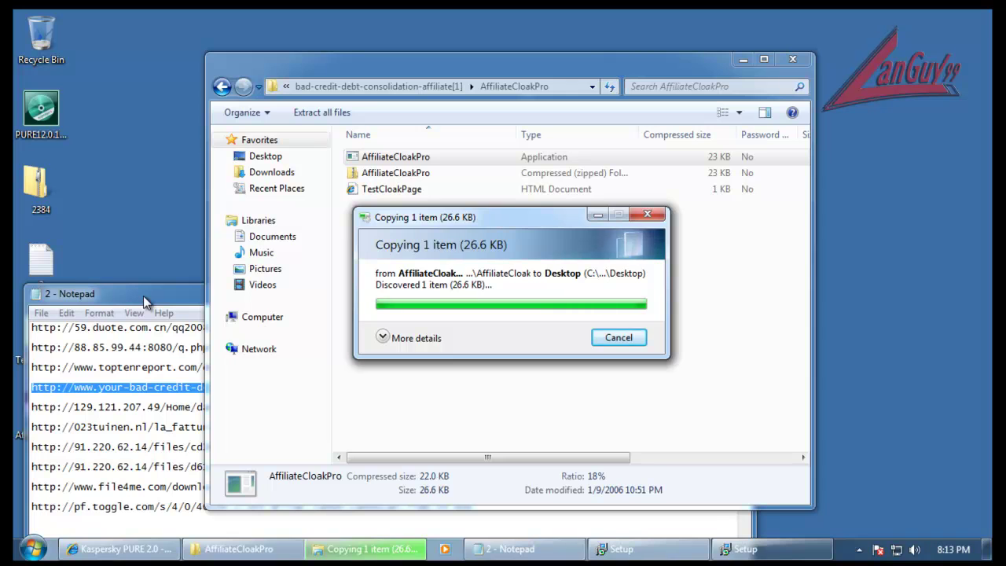
Move Notepad off the desktop icons, launch AffiliateCloakPro from the desktop, and return the zip window to its top-level folder
left_click_drag(143, 295, 214, 216)
double_click(41, 409)
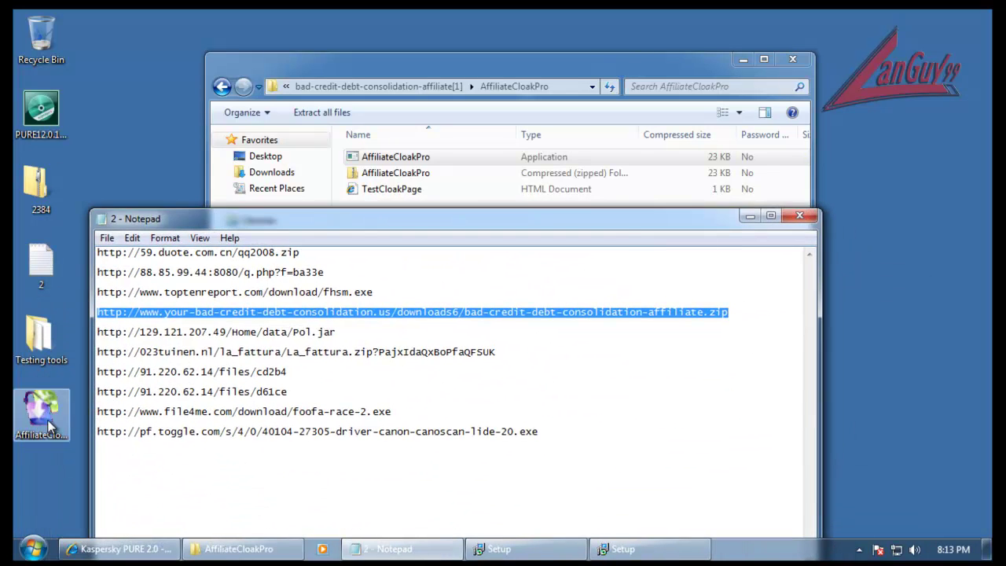
left_click(544, 297)
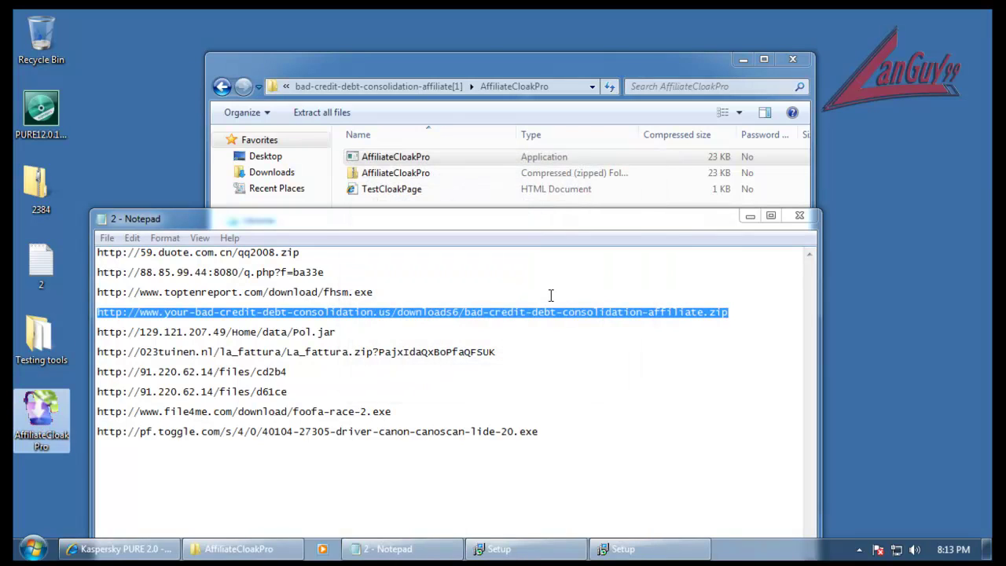
left_click(511, 199)
key("BackSpace")
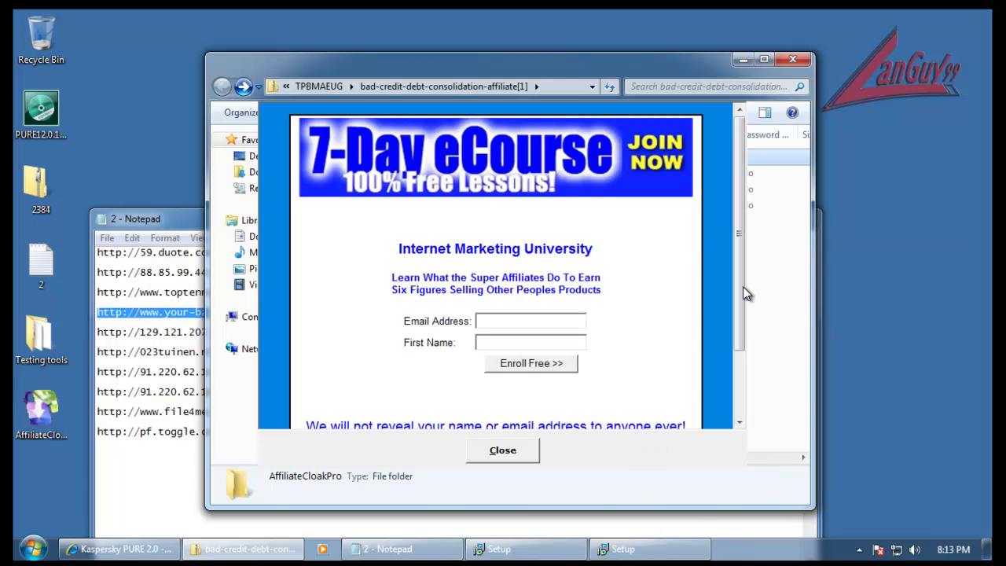
Look through the 7-Day eCourse sign-up page to its end and close it
left_click_drag(745, 285, 739, 384)
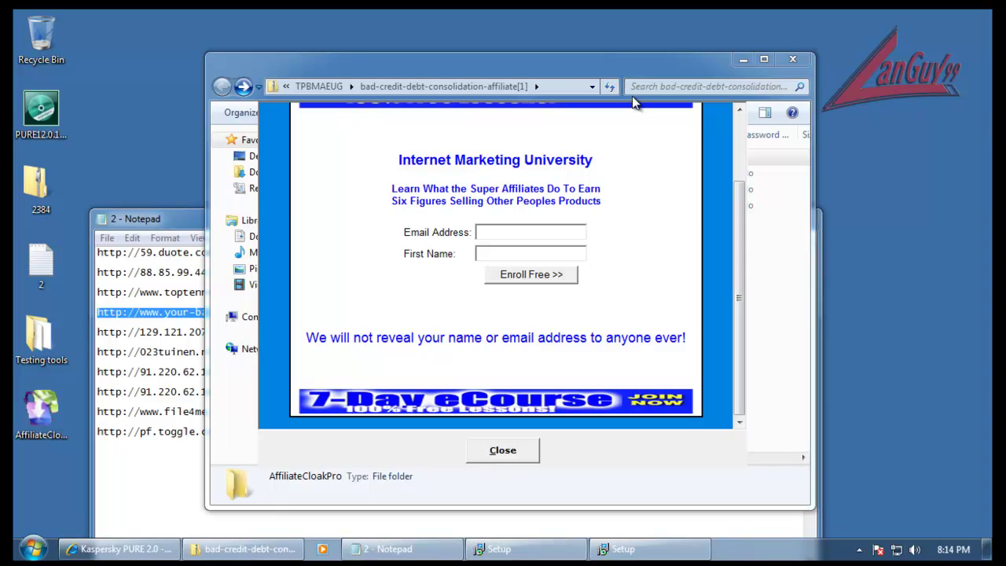
left_click_drag(617, 283, 574, 402)
left_click(503, 457)
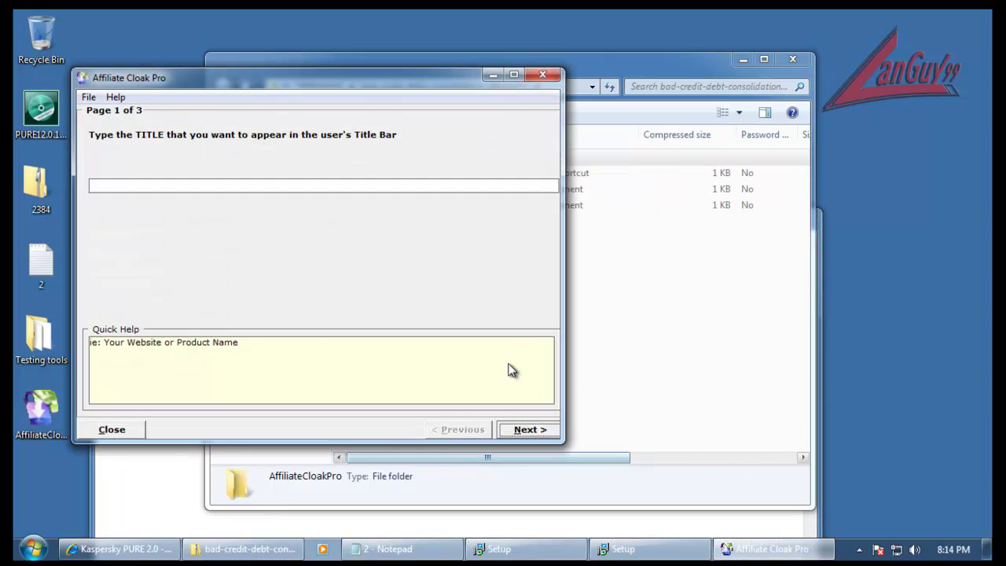
Enter dsfsfdsd as the title and sdfsdfdfsd.com as the affiliate link in the Affiliate Cloak Pro wizard
left_click(525, 432)
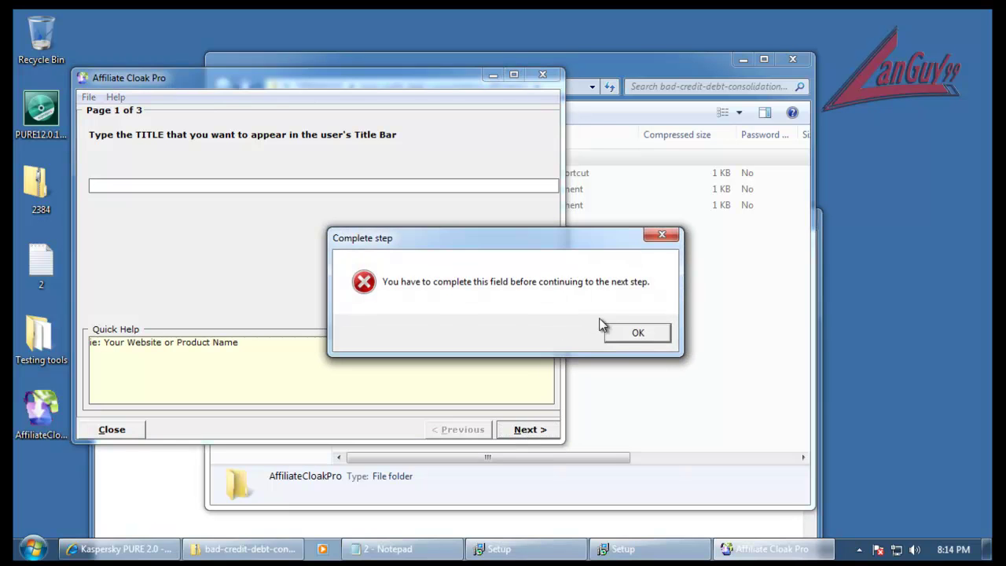
left_click(638, 332)
left_click(442, 187)
type("dsfsfdsd")
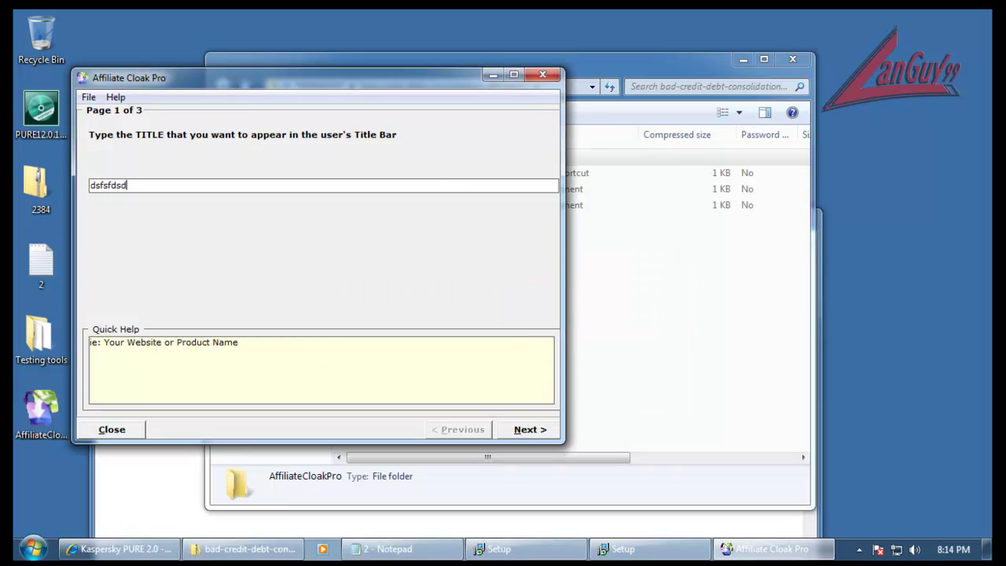
left_click(531, 431)
left_click(298, 184)
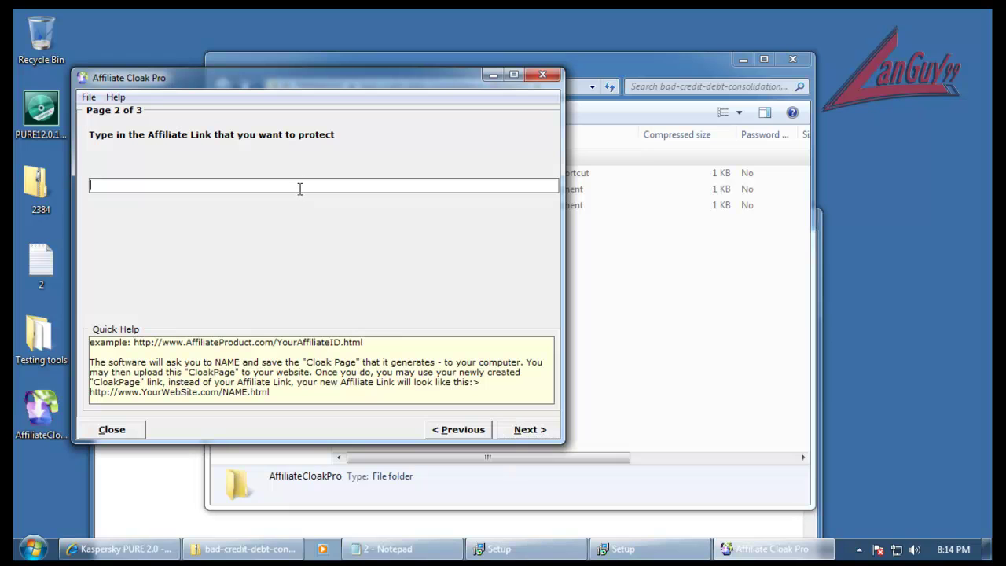
type("sdfsdfdfsd.com")
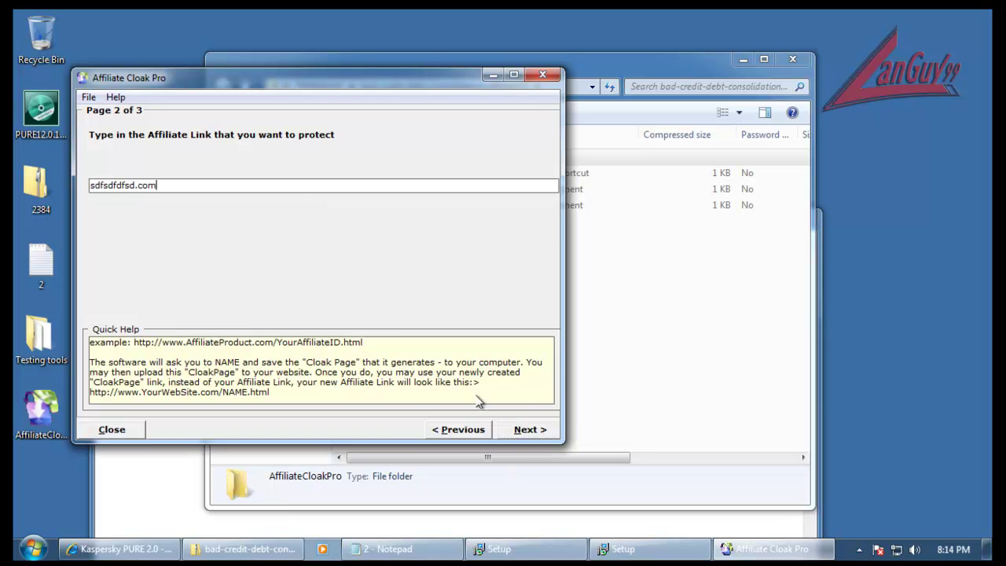
Finish the Affiliate Cloak Pro wizard, cancel its HTML save, and close the program and its 7-Day eCourse page
left_click(531, 430)
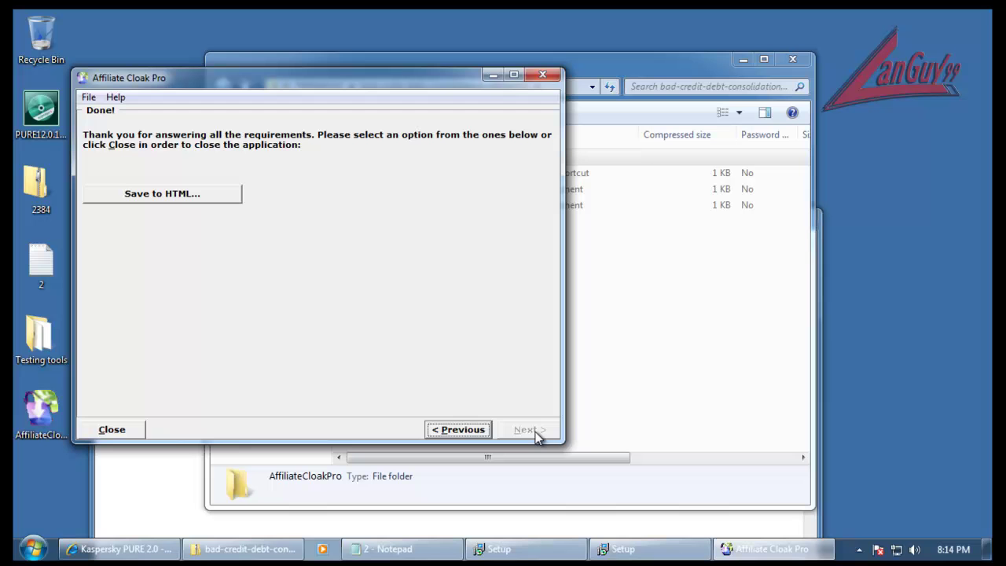
left_click(226, 200)
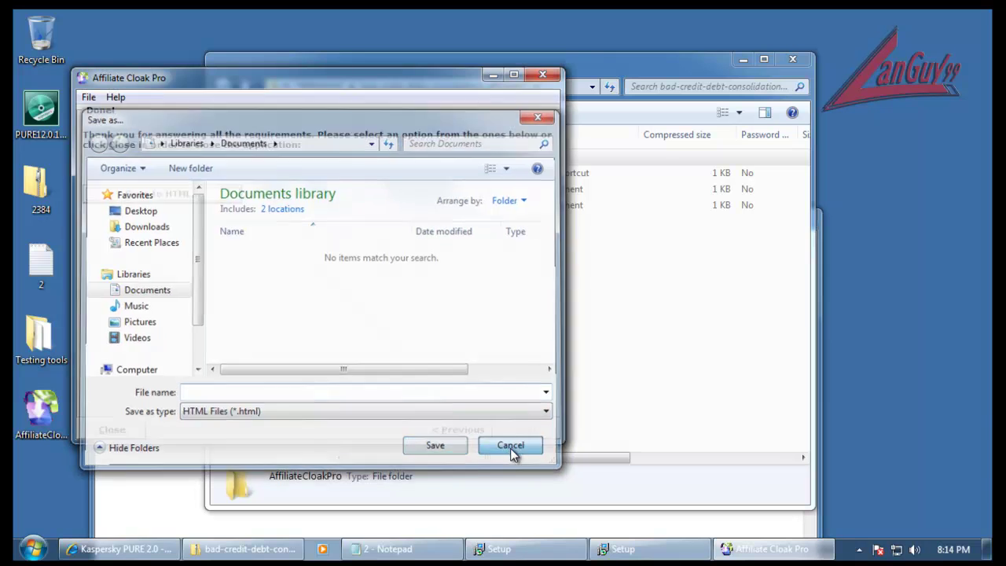
left_click(513, 447)
left_click(556, 79)
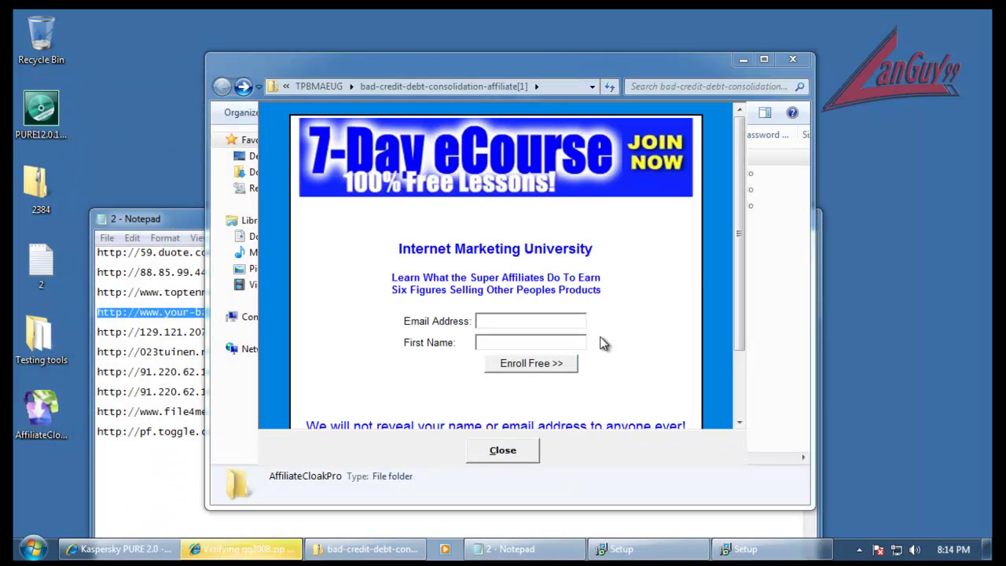
left_click(501, 451)
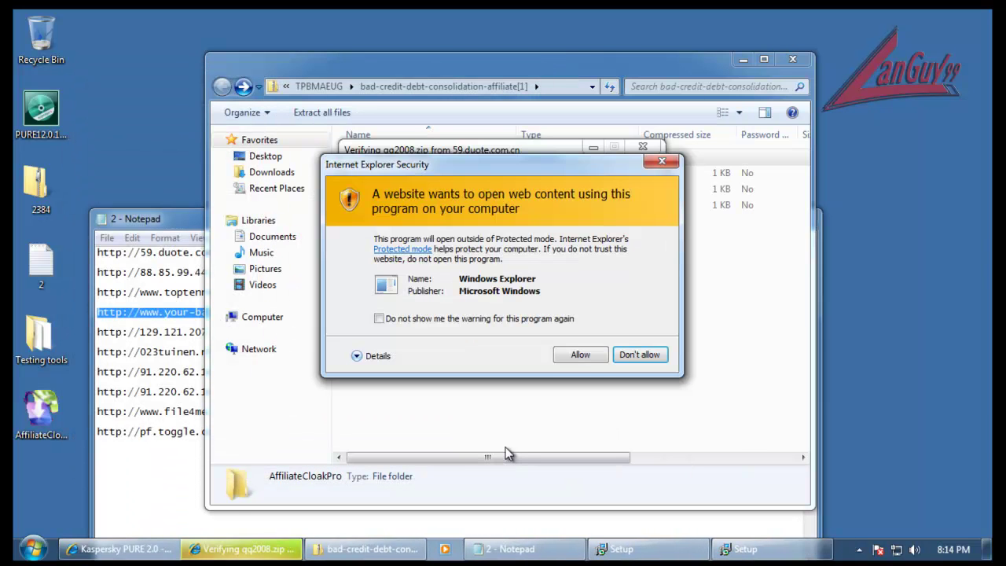
Allow Windows Explorer to open the downloaded qq2008.zip and run the qq2008 application inside it
left_click(589, 354)
double_click(396, 192)
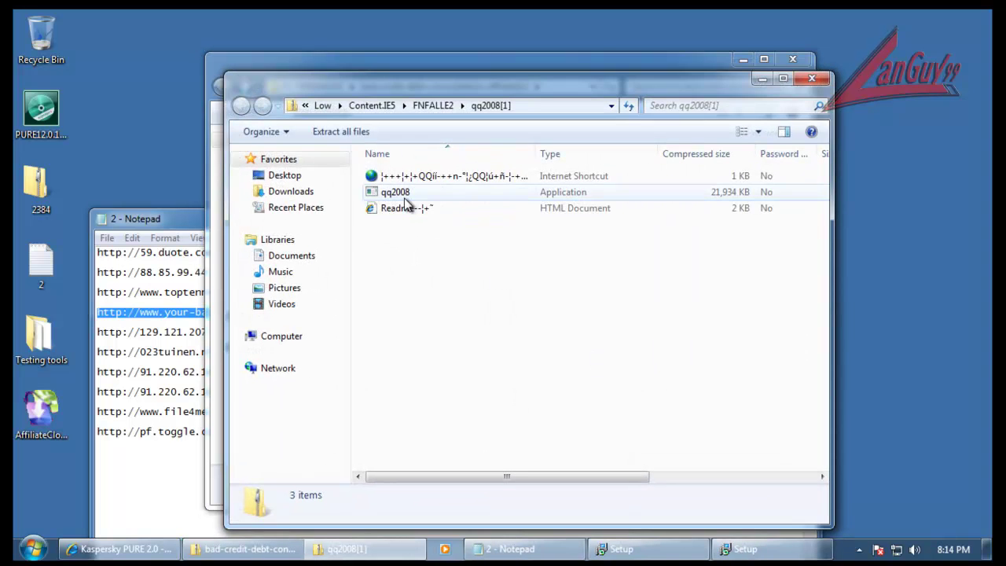
left_click(523, 312)
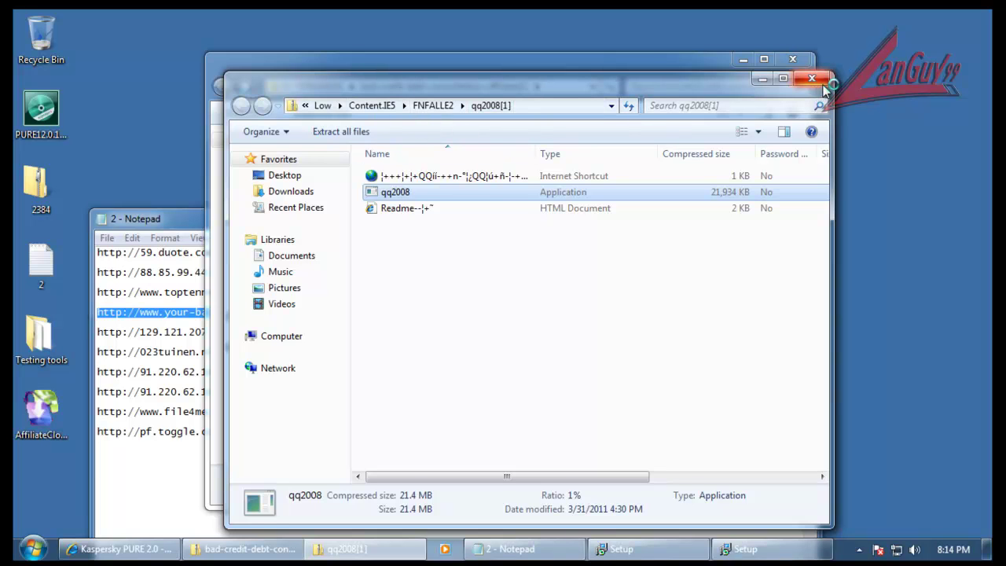
Close the qq2008 and bad-credit-debt-consolidation-affiliate zip windows
left_click(822, 83)
left_click(208, 220)
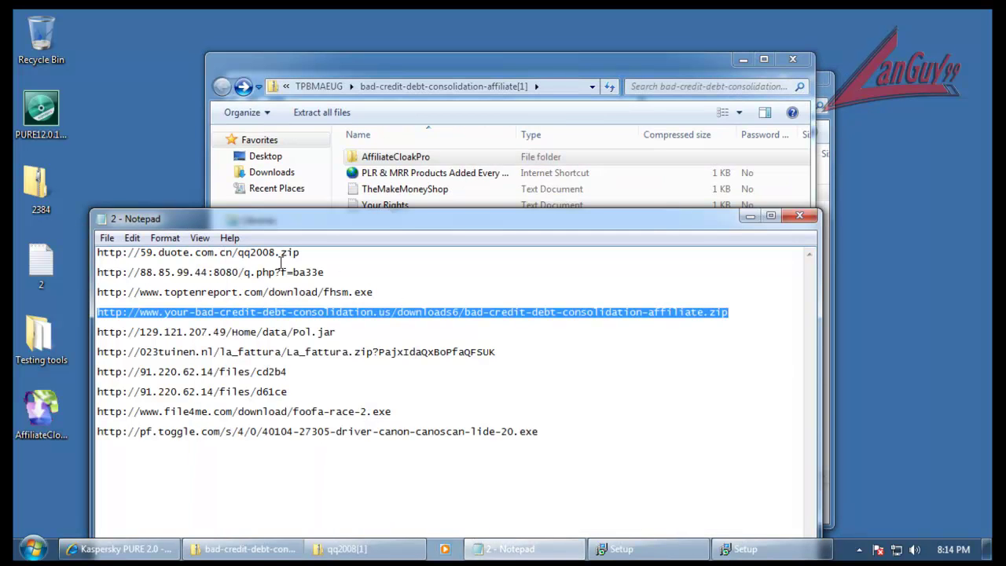
left_click(792, 59)
left_click(812, 80)
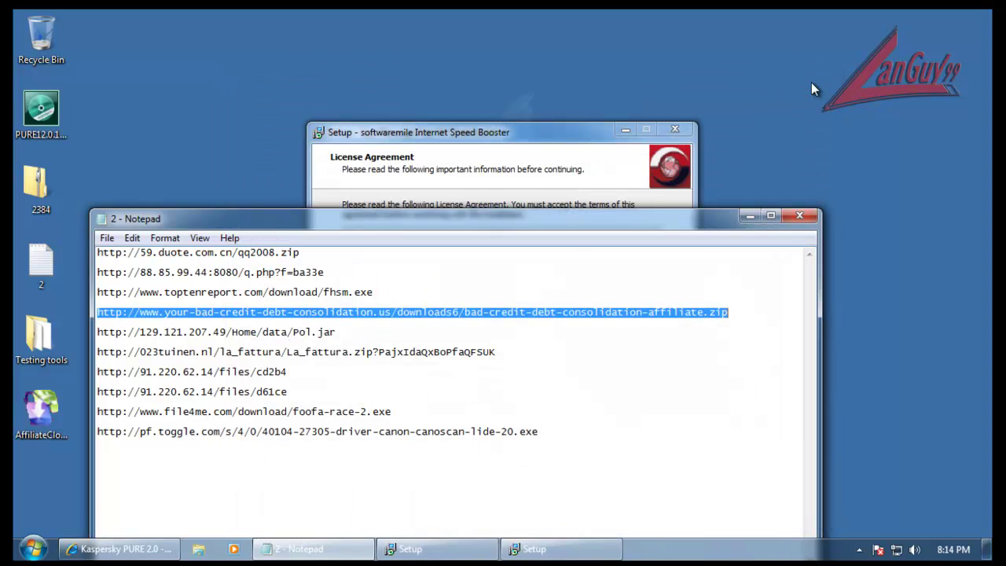
Accept the license agreement in the softwaremile Internet Speed Booster setup and start its installation
left_click(534, 130)
left_click(411, 356)
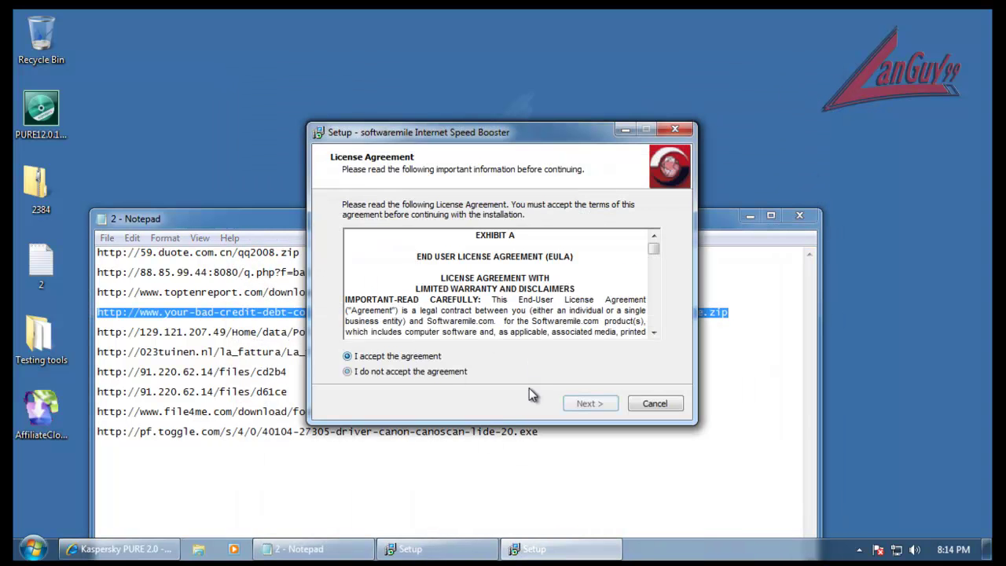
left_click(602, 402)
left_click(603, 405)
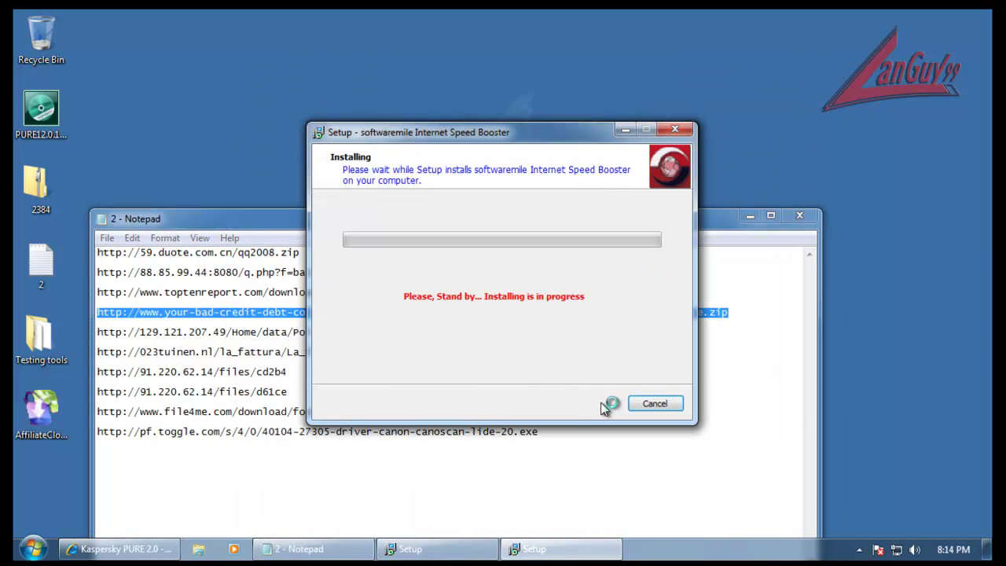
Switch to the Spy Message Free FH Downloader setup and start its installation
left_click(725, 233)
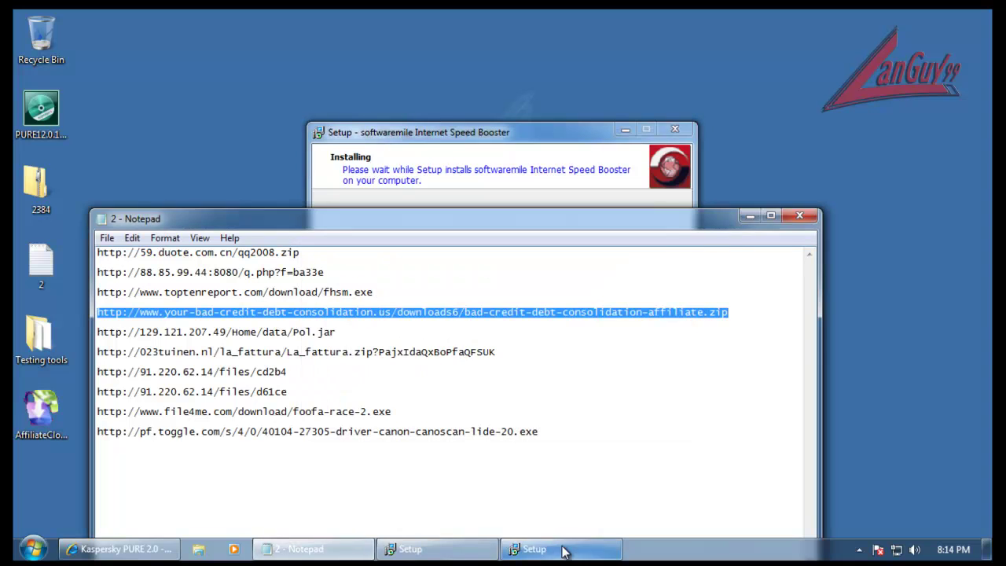
left_click(461, 550)
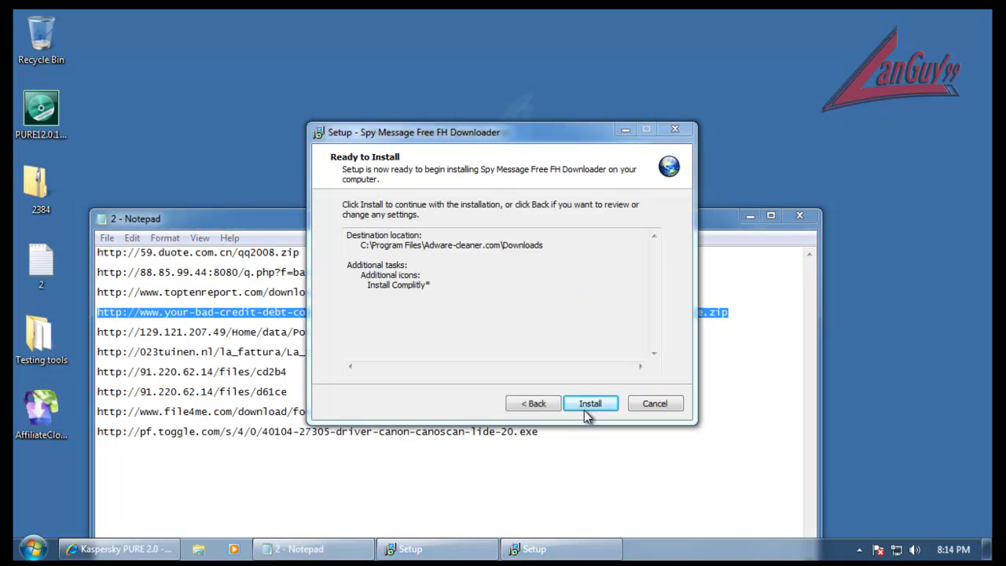
left_click(589, 403)
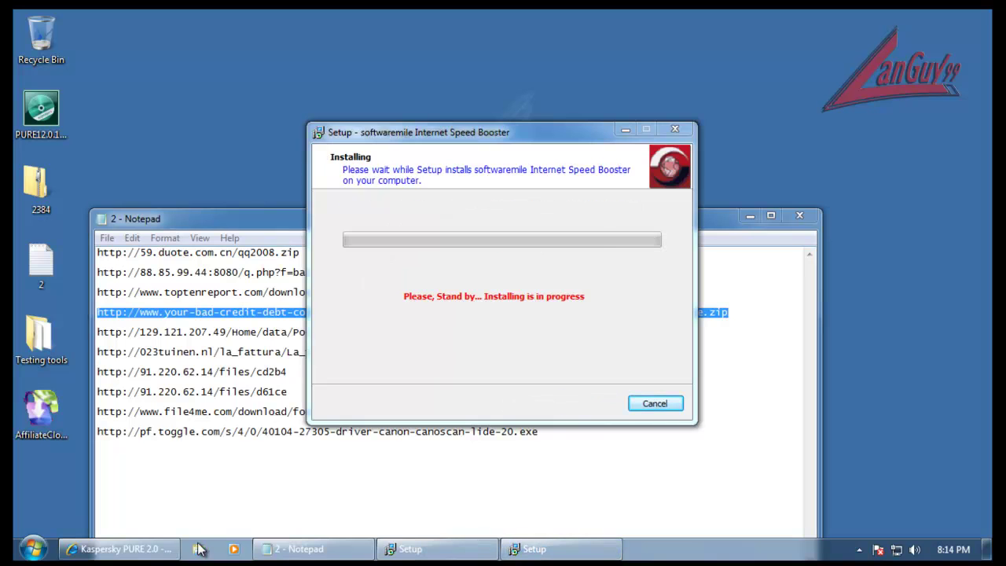
left_click(133, 549)
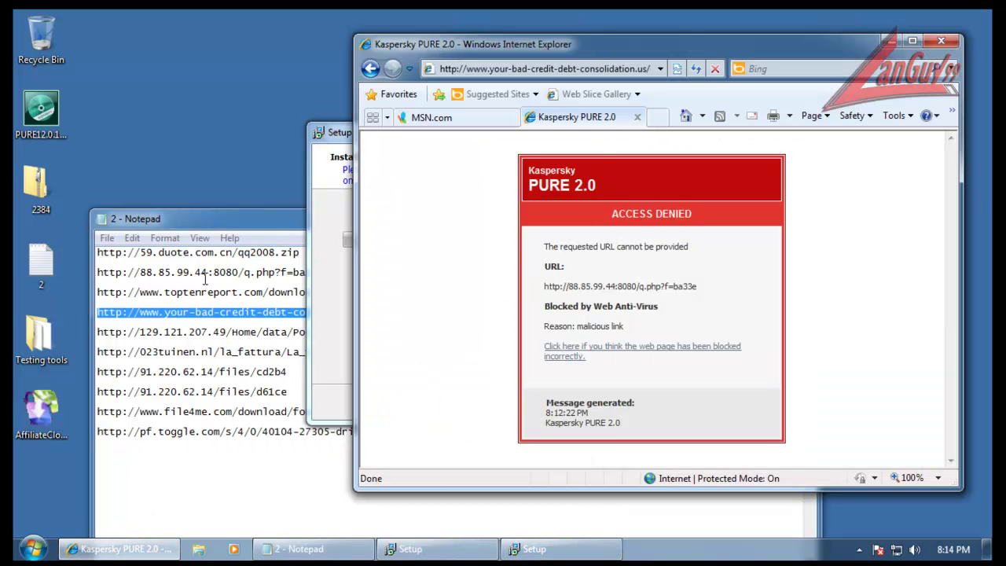
left_click(212, 331)
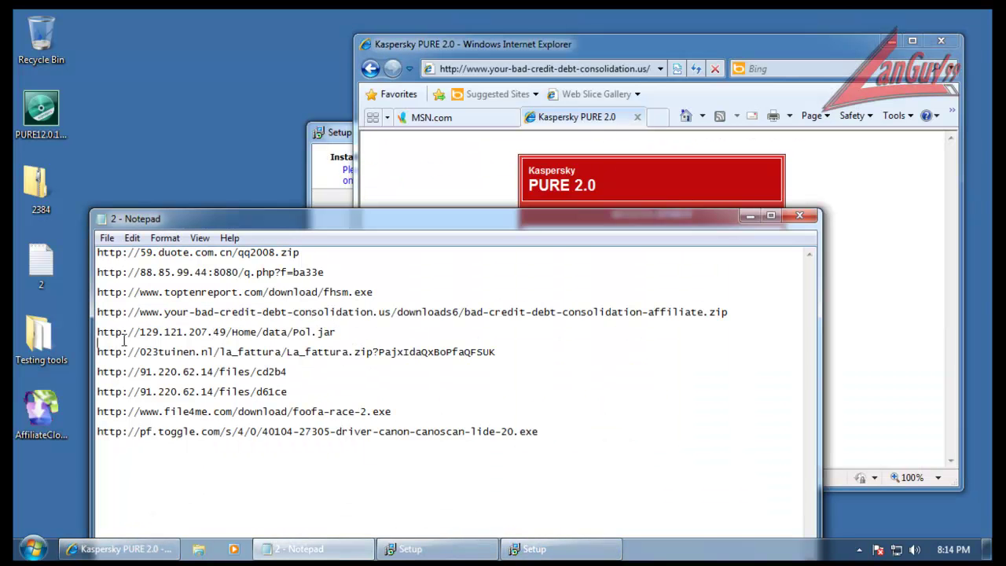
left_click_drag(336, 332, 86, 336)
key("ctrl+c")
left_click(550, 69)
key("ctrl+v")
key("Return")
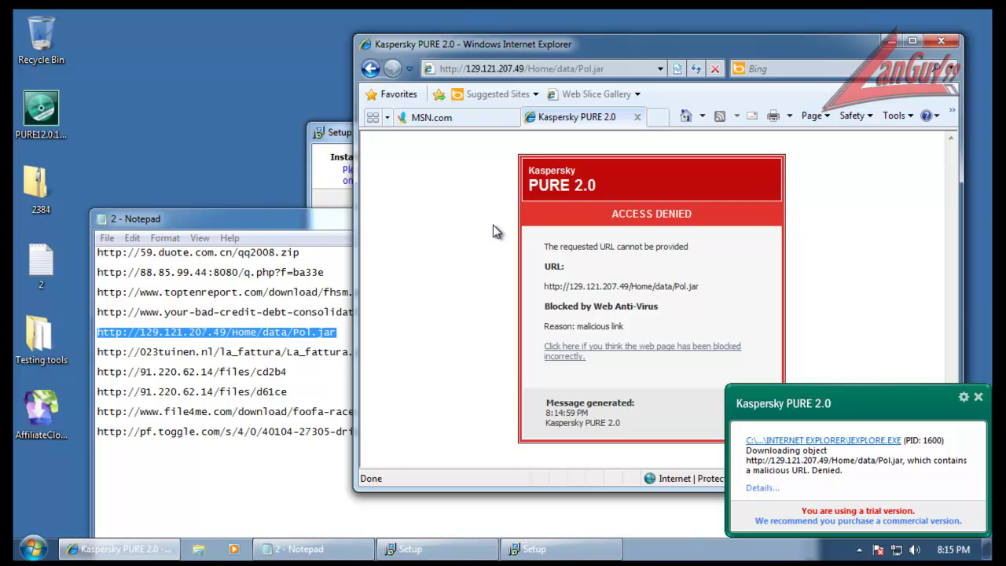
Copy the 023tuinen.nl La_fattura.zip URL from the Notepad list and load it in Internet Explorer
left_click(275, 367)
left_click_drag(503, 344, 548, 368)
key("ctrl+c")
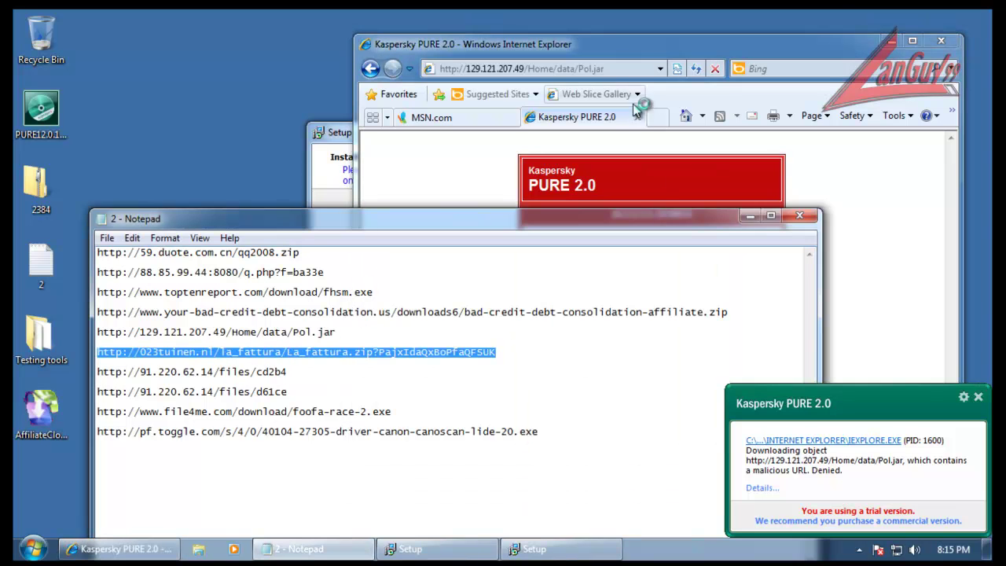
left_click(635, 70)
key("ctrl+v")
key("Return")
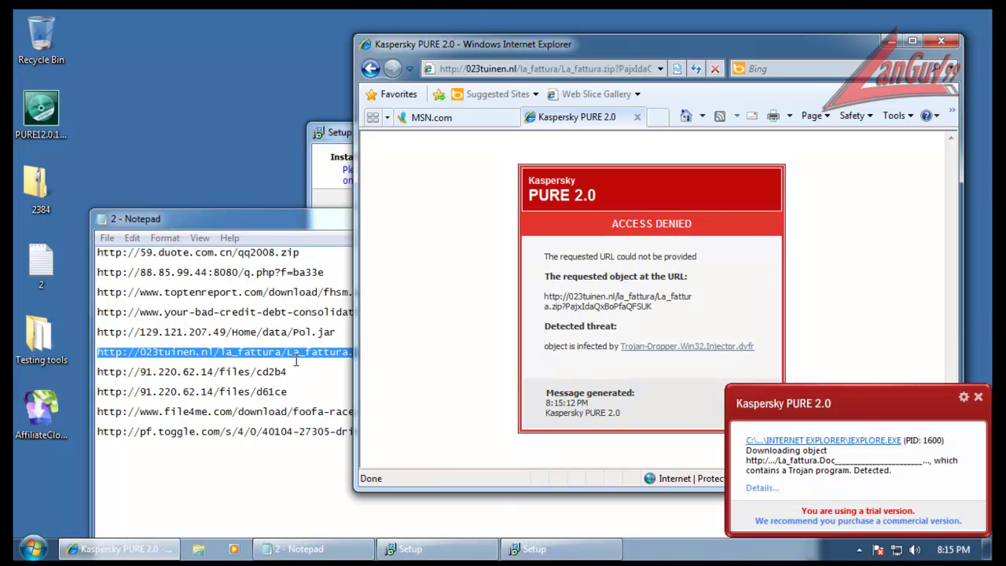
left_click_drag(287, 372, 267, 375)
left_click(30, 386)
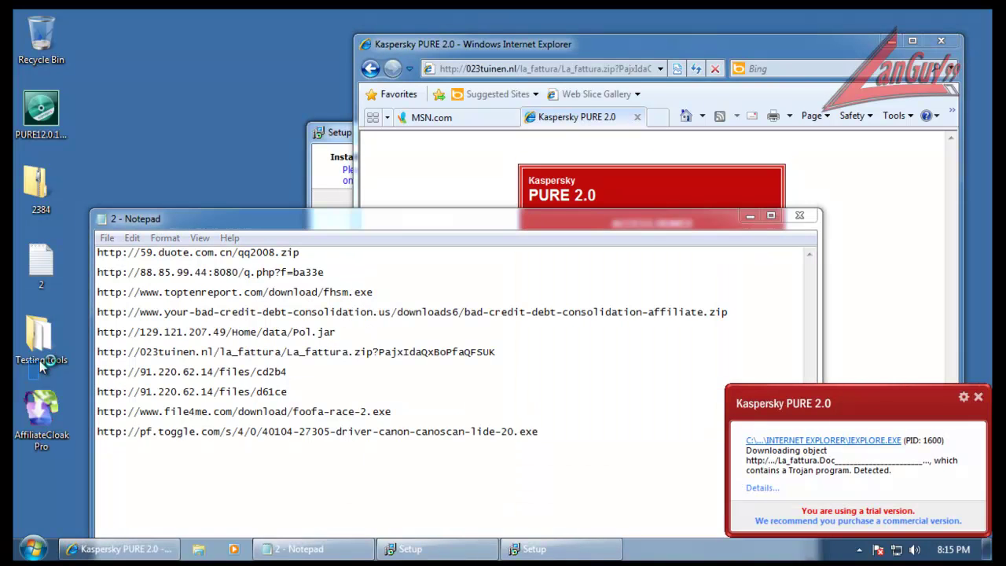
left_click_drag(310, 371, 100, 376)
key("ctrl+c")
left_click(589, 69)
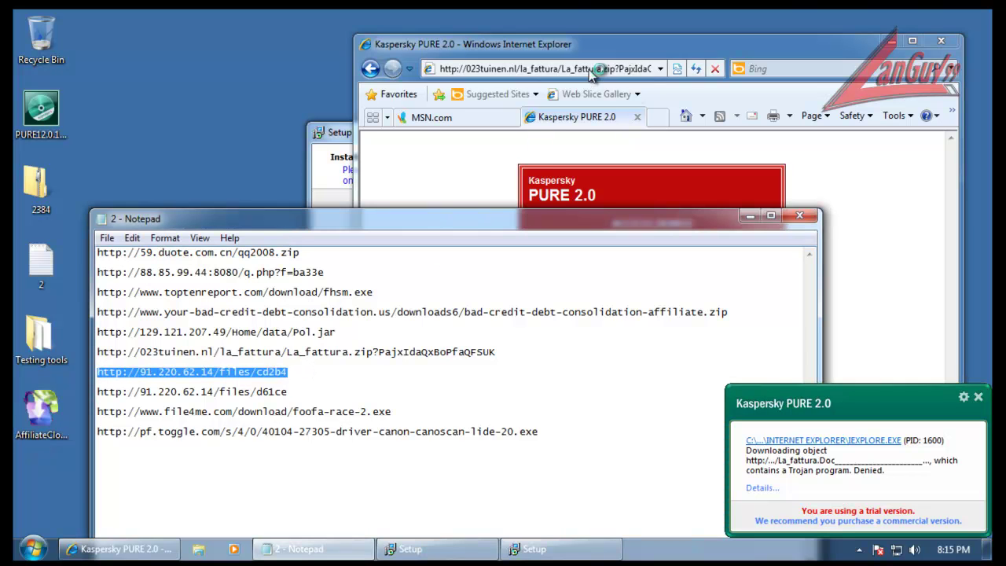
key("ctrl+v")
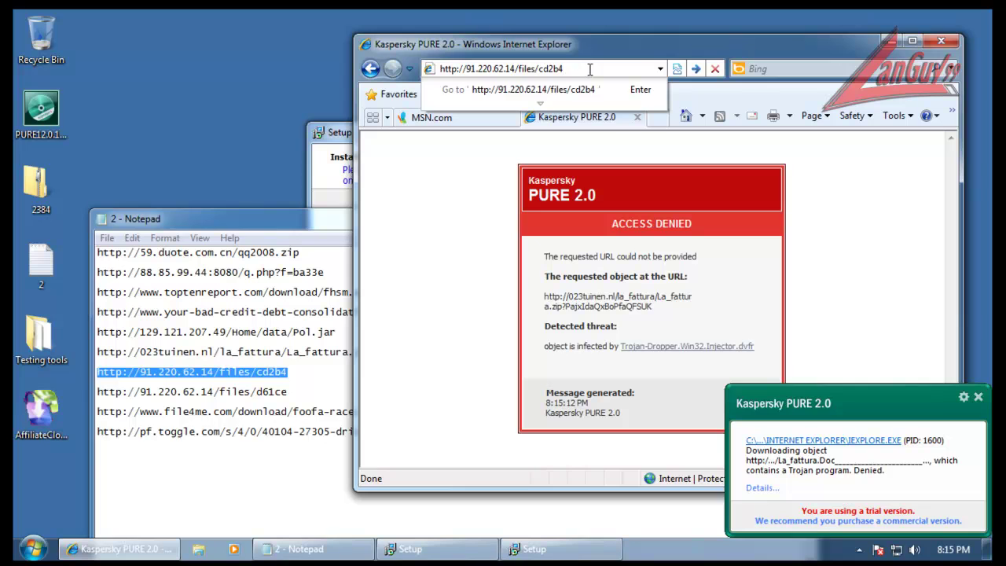
key("Return")
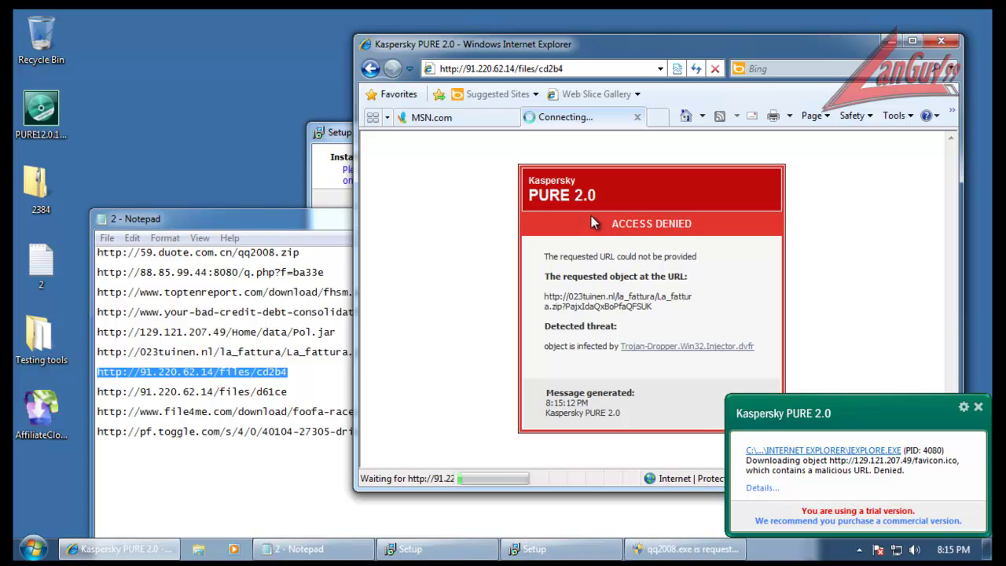
Grant qq2008.exe permission to run and go through its QQ 2008II Beta1 SP1 setup with the default options to start installing
left_click(701, 554)
left_click(269, 152)
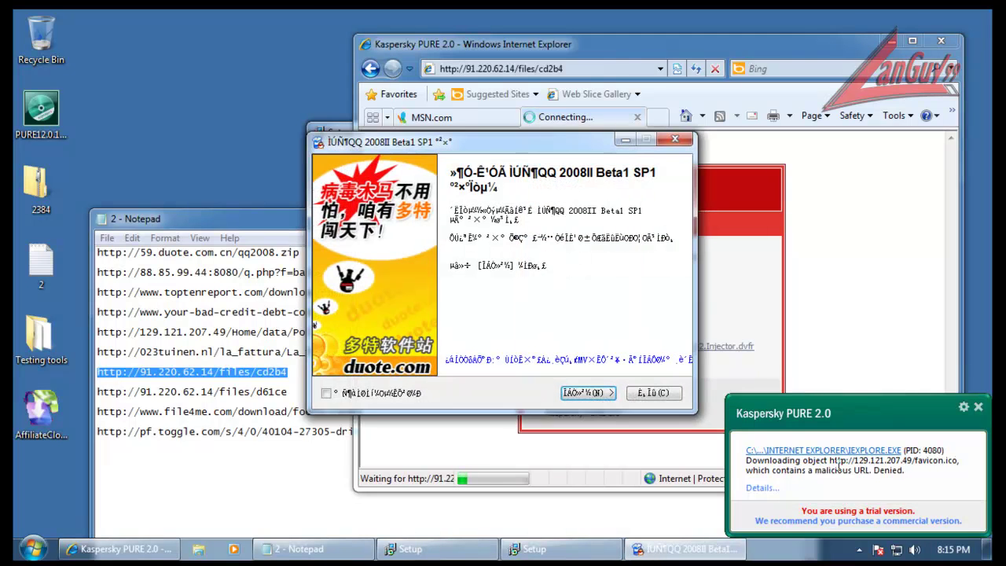
left_click(600, 394)
left_click(604, 398)
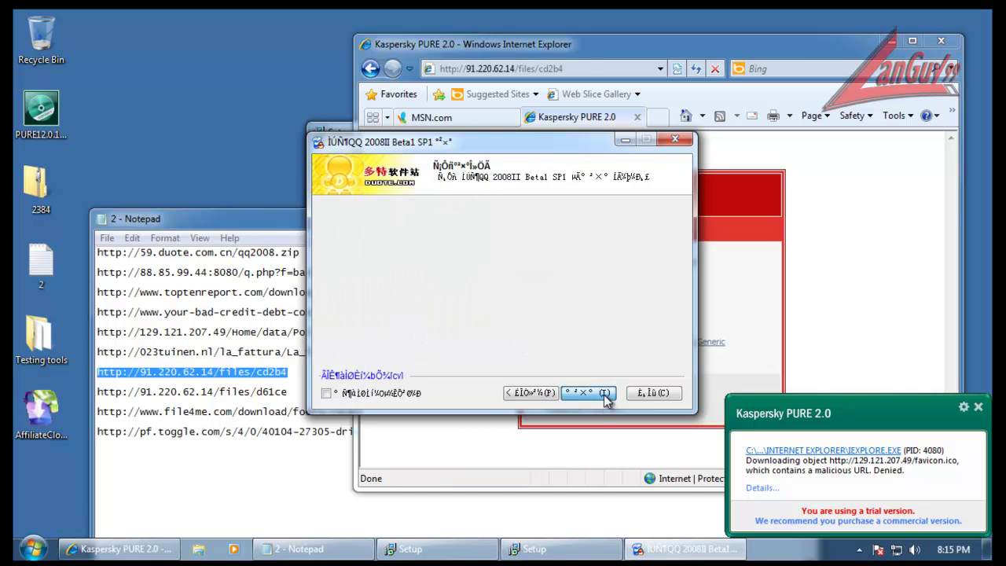
left_click(605, 397)
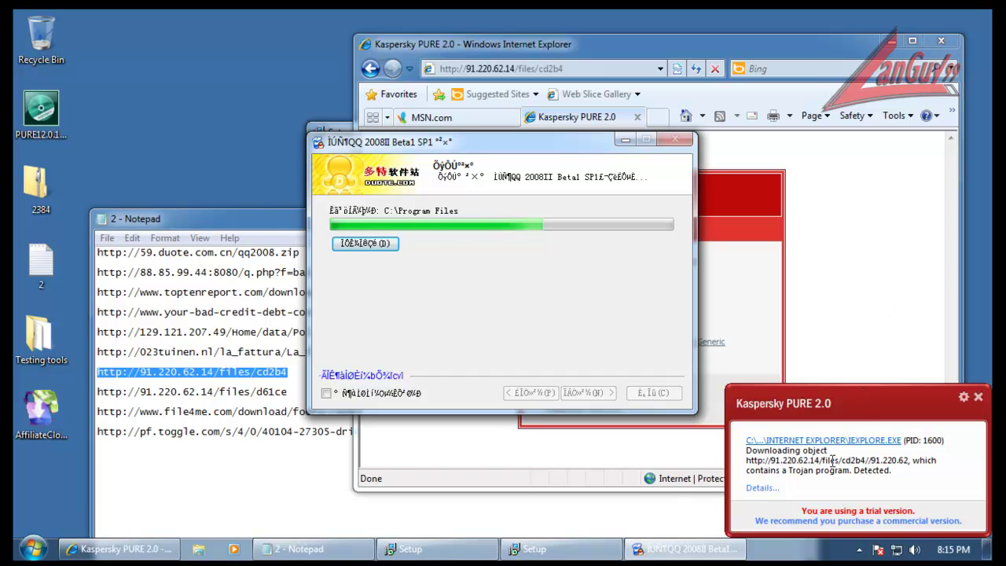
left_click(902, 322)
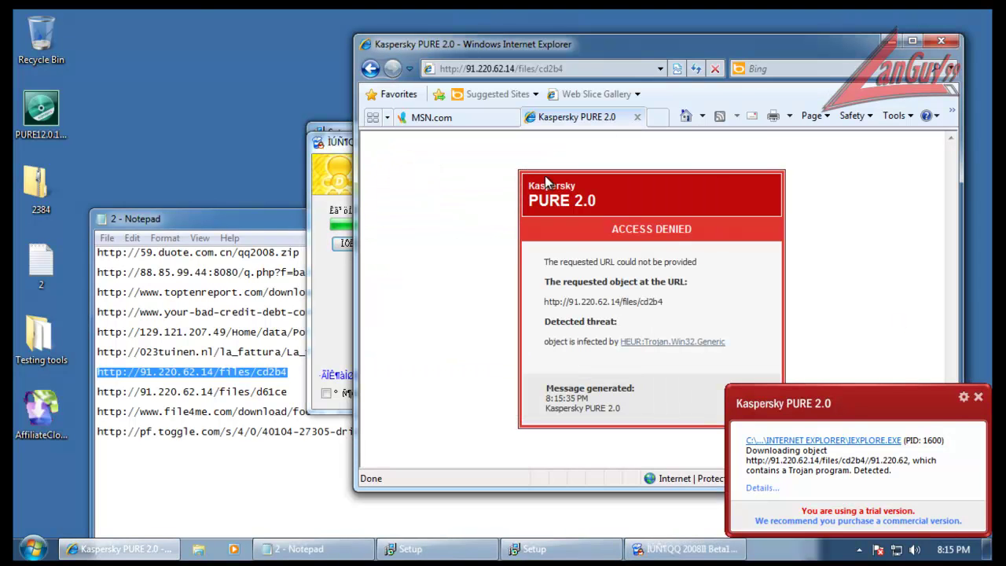
left_click_drag(292, 394, 93, 392)
key("ctrl+c")
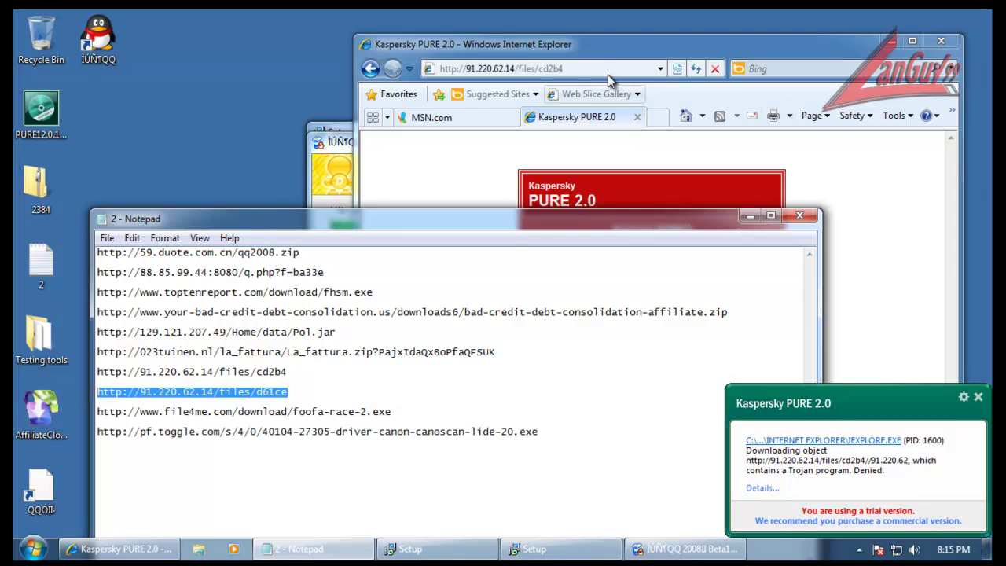
left_click(613, 69)
key("ctrl+v")
key("Return")
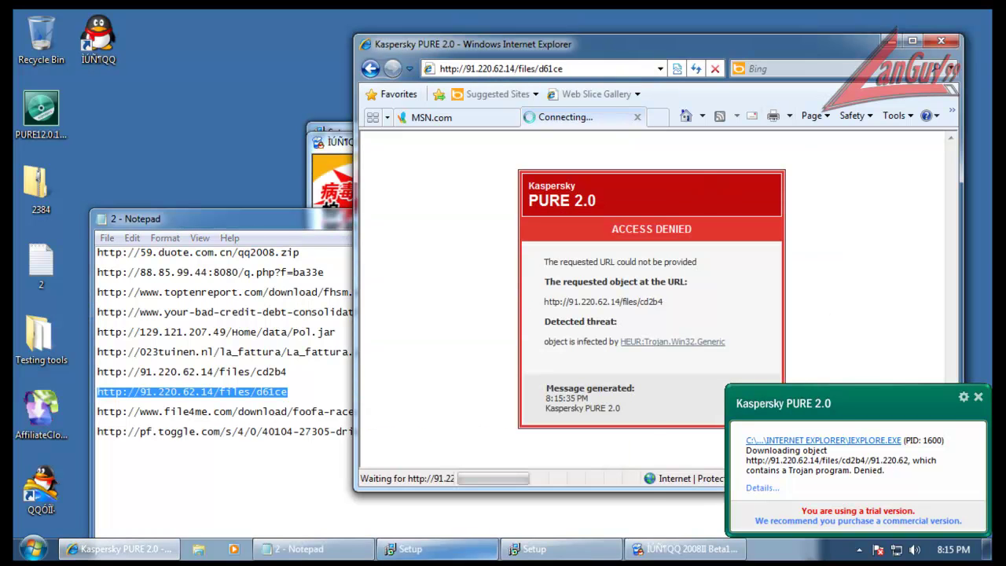
Start Windows Task Manager, sort the processes by description, and look through the running programs
right_click(806, 554)
left_click(844, 505)
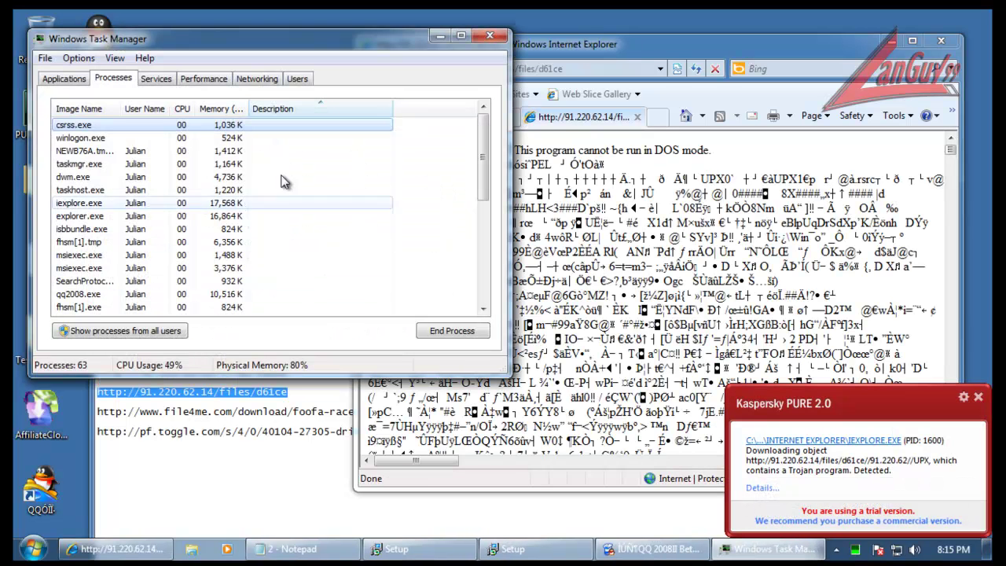
left_click(325, 110)
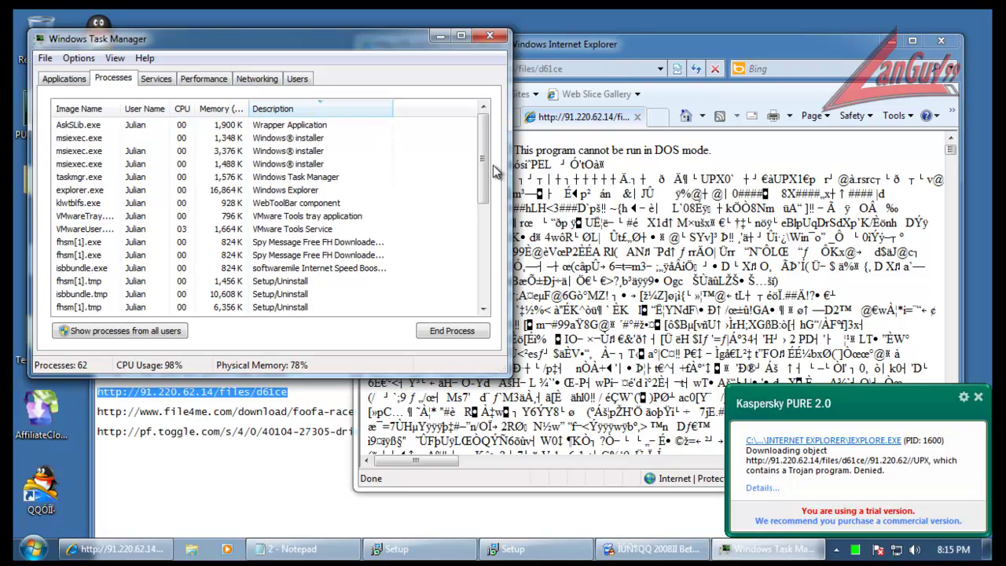
left_click_drag(487, 180, 477, 257)
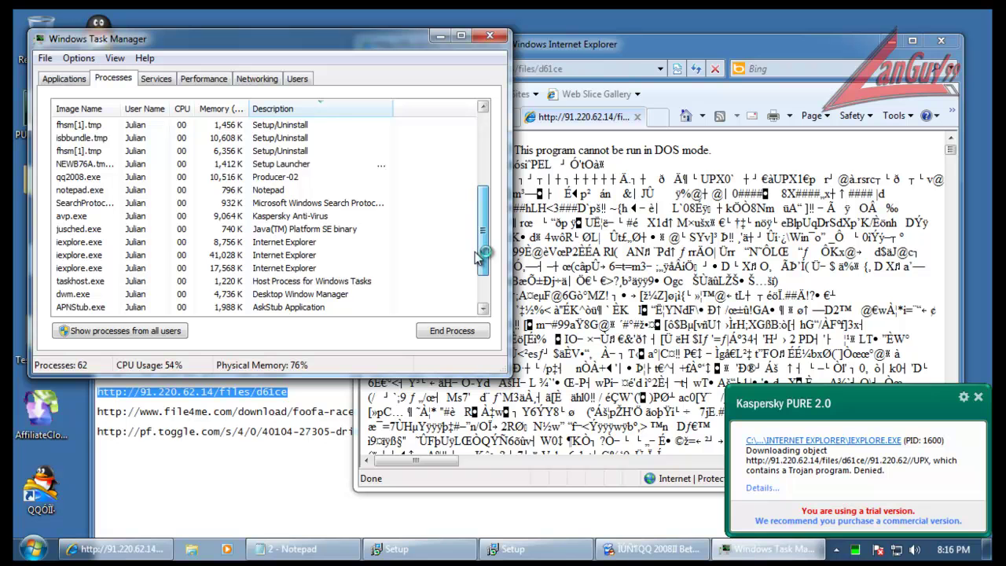
scroll(478, 270, "down", 1)
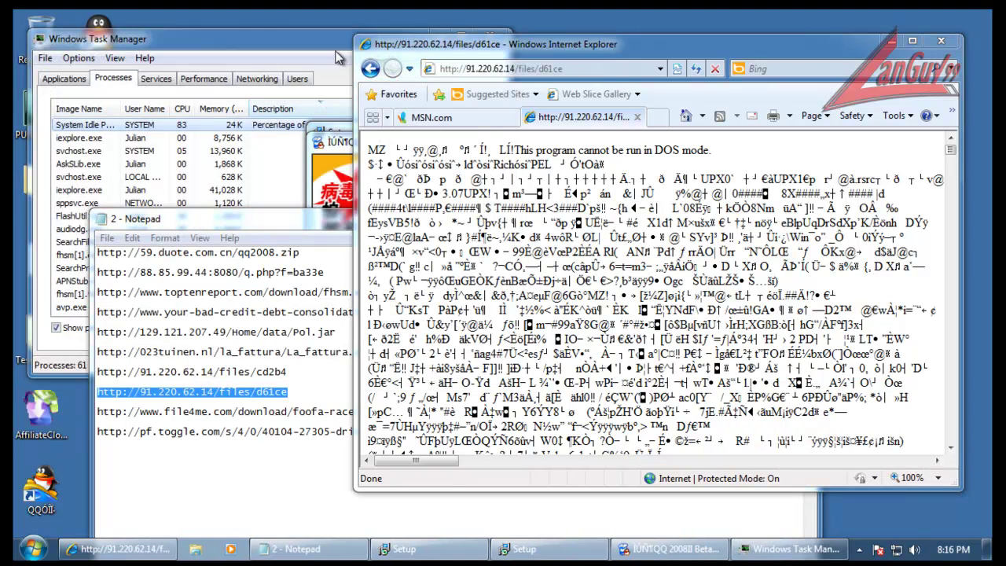
Bring Task Manager forward, sort the all-users process list by description, and select the SYSTEM avp.exe process of Kaspersky Anti-Virus
left_click(338, 60)
left_click(366, 108)
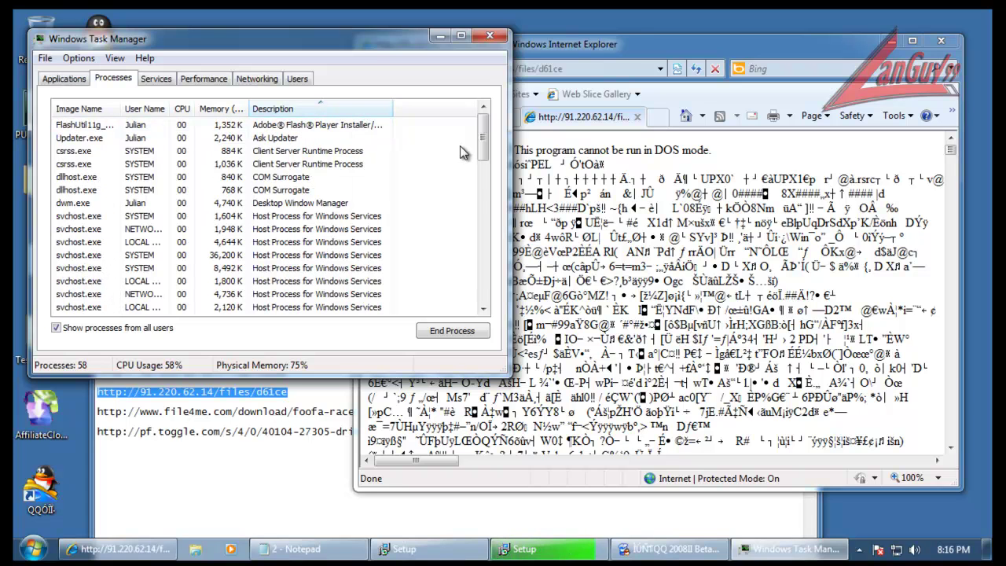
left_click_drag(483, 143, 484, 198)
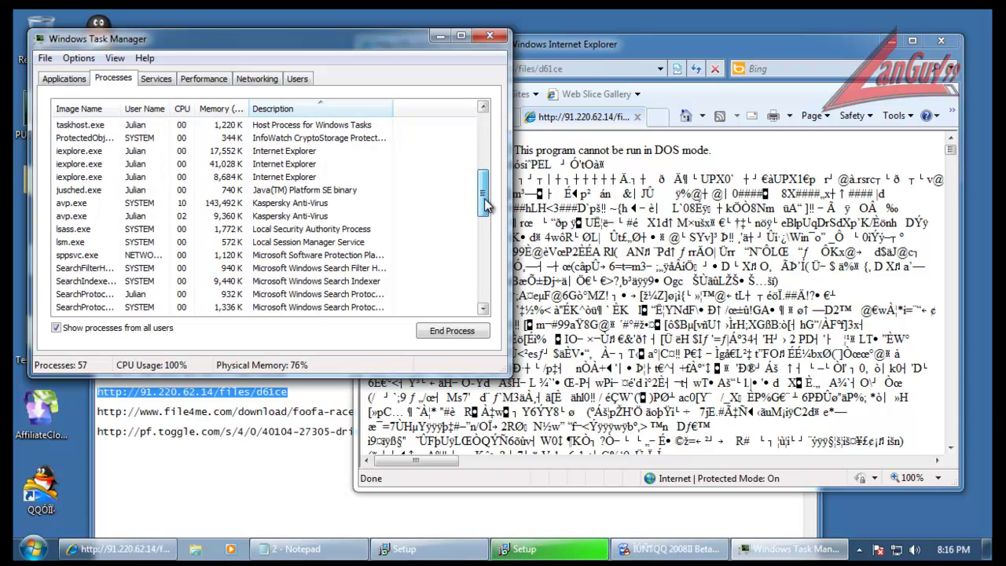
left_click(220, 215)
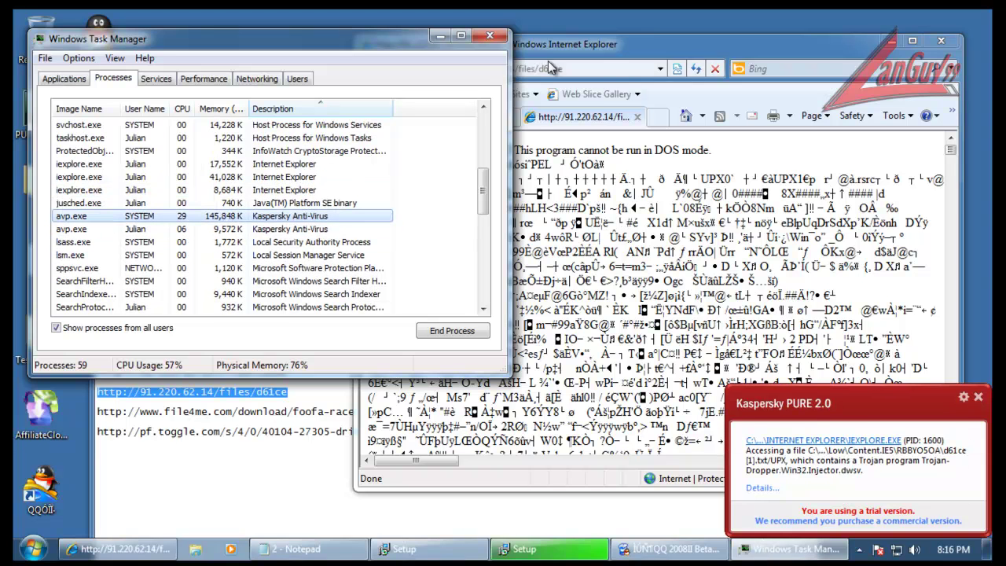
Close Task Manager and finish the QQ 2008II Beta1 SP1 setup after toggling its option to launch the program
left_click(491, 33)
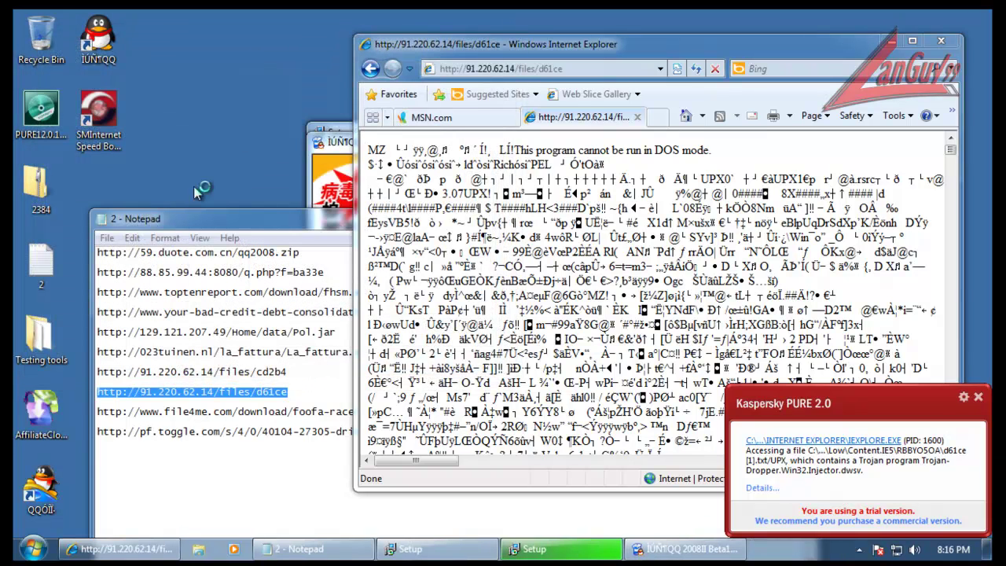
left_click(331, 140)
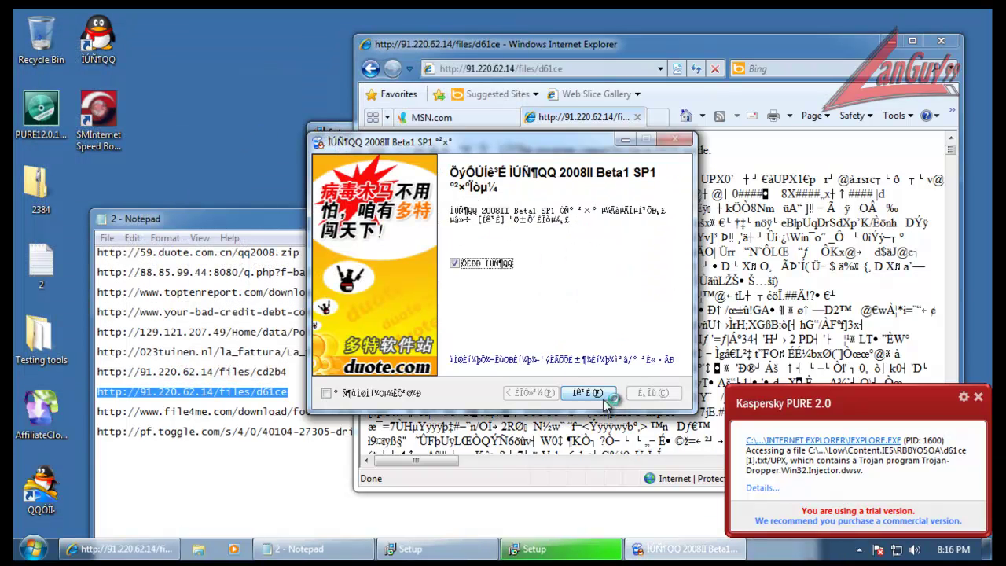
left_click(502, 262)
left_click(587, 392)
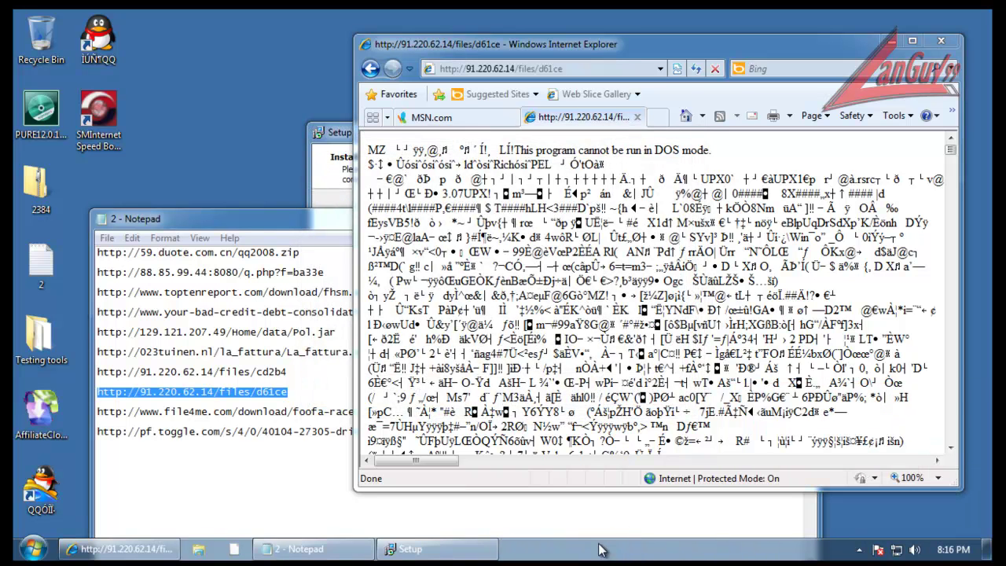
left_click(289, 237)
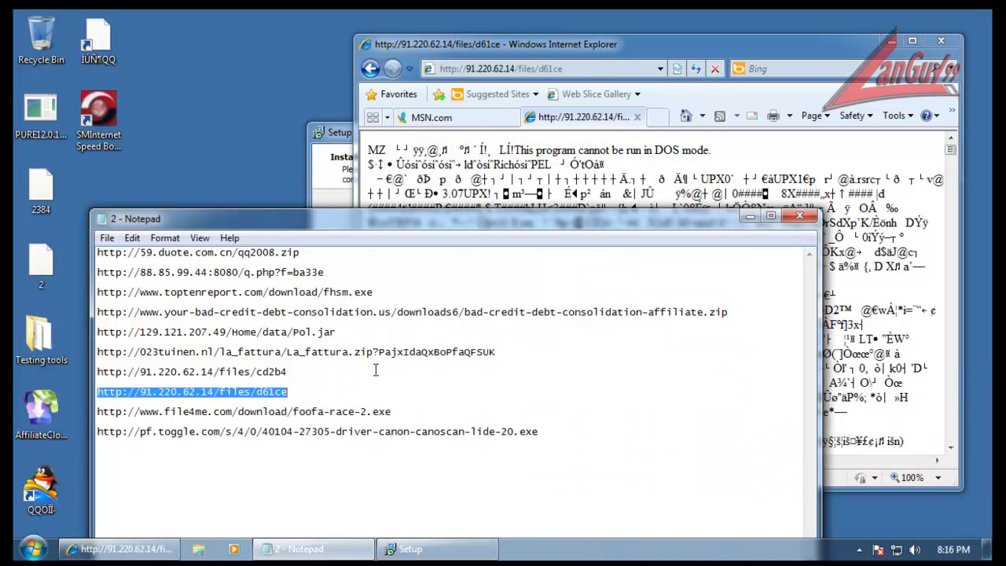
left_click(402, 406)
key("Home")
key("shift+Down")
key("ctrl+c")
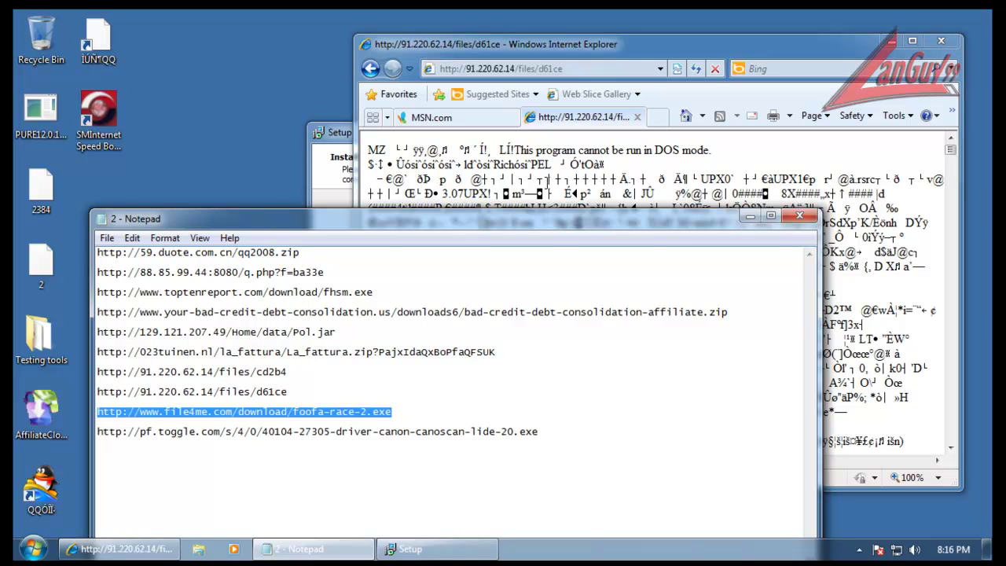
left_click(573, 69)
left_click(637, 118)
key("ctrl+v")
key("Return")
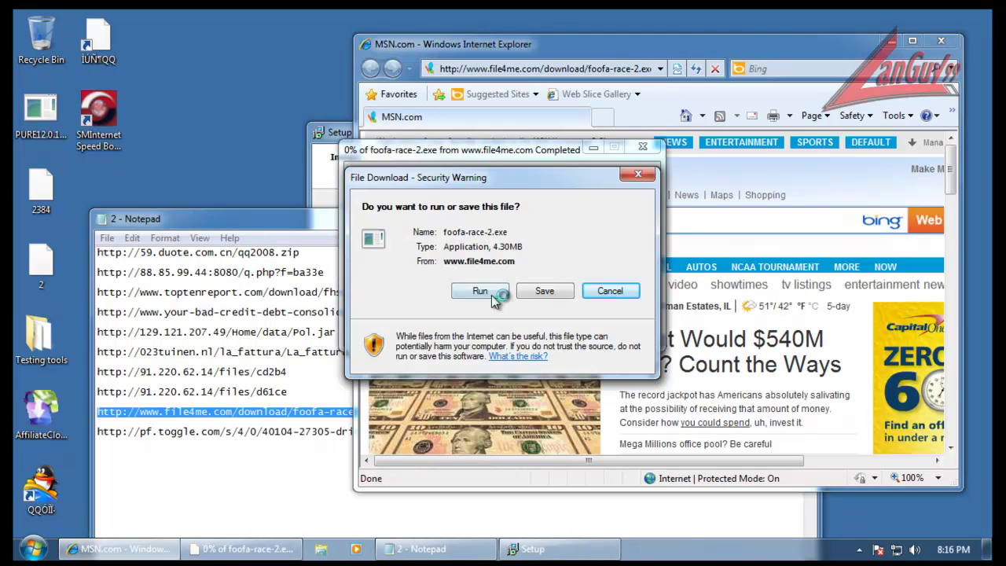
left_click(480, 291)
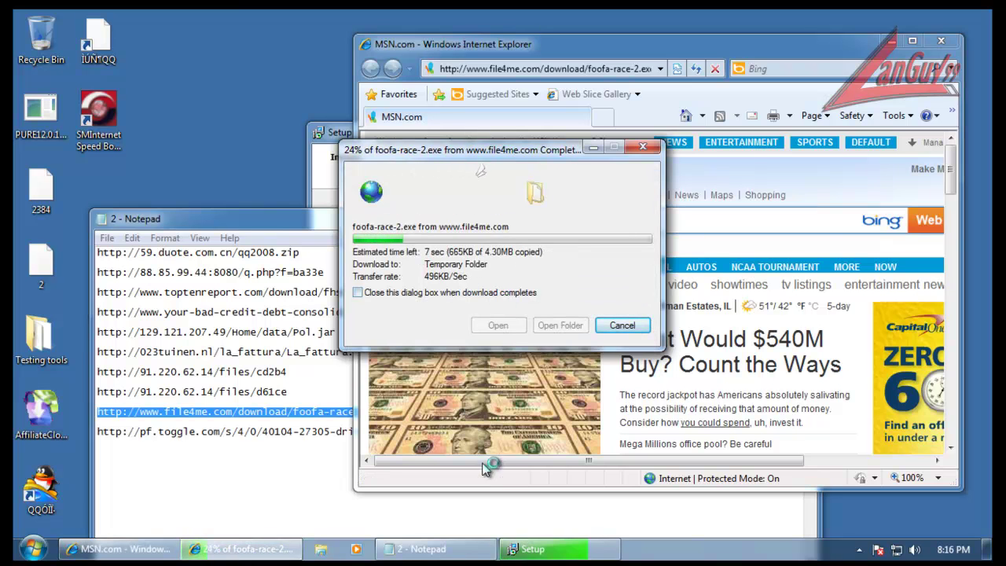
left_click(315, 446)
left_click(546, 430)
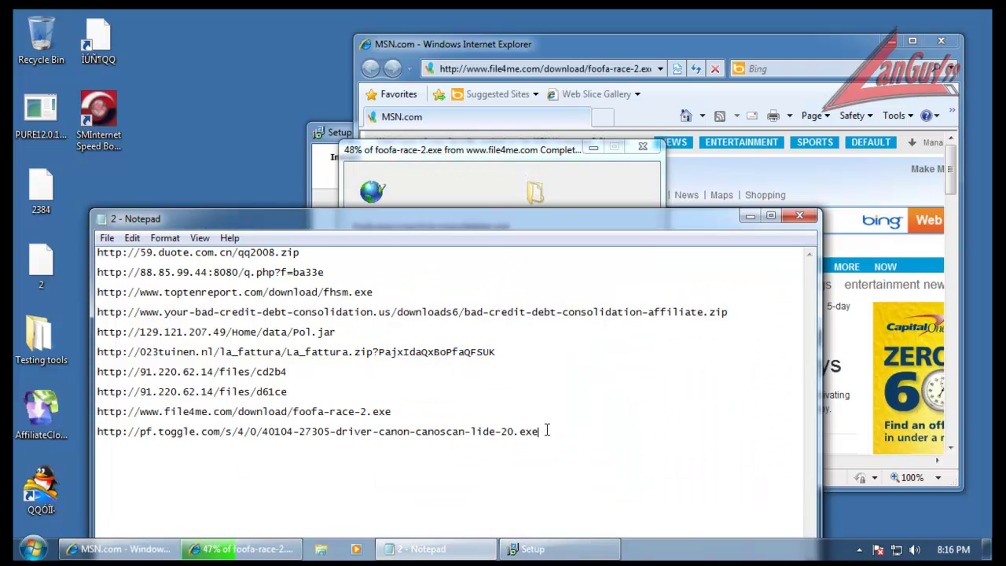
key("shift+Home")
key("ctrl+c")
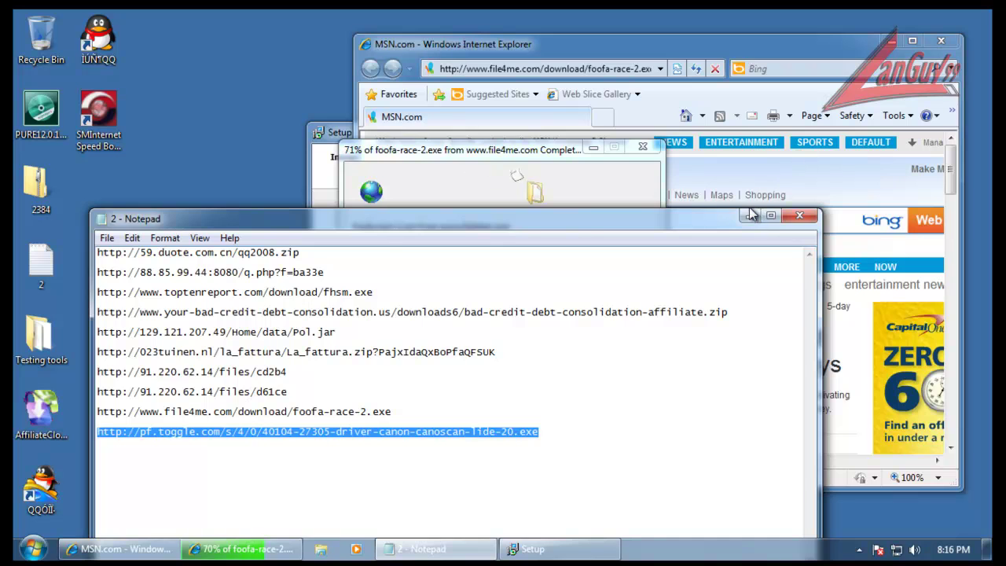
left_click(749, 215)
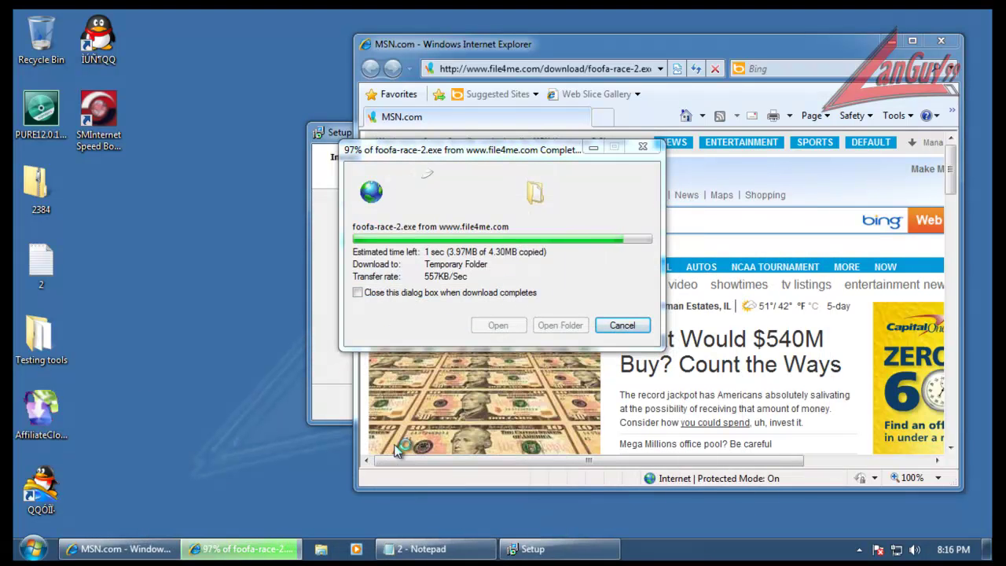
Bring the pending setup forward and advance the FH Spy Message setup wizard from its welcome page to the short survey
left_click(573, 554)
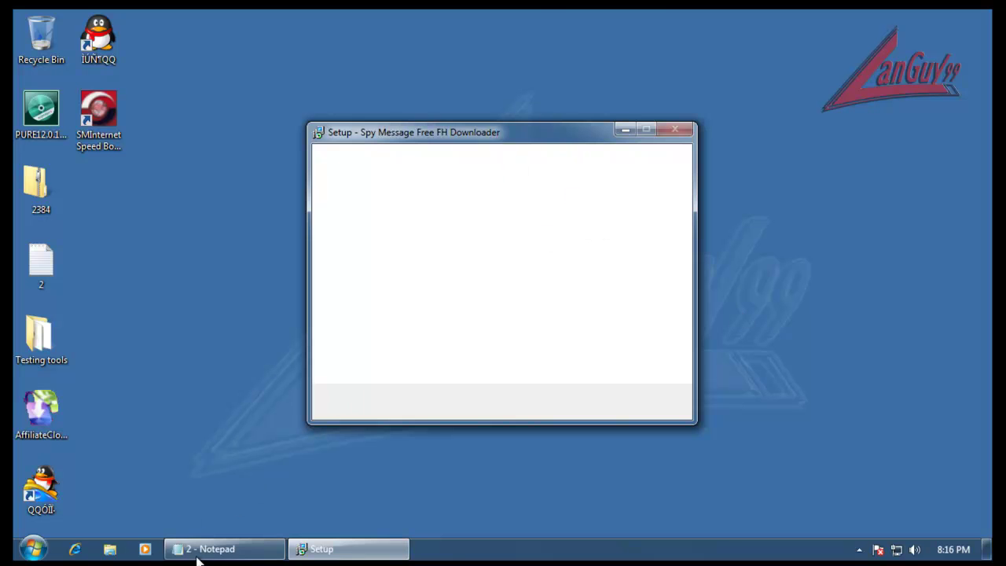
left_click(266, 550)
left_click(259, 550)
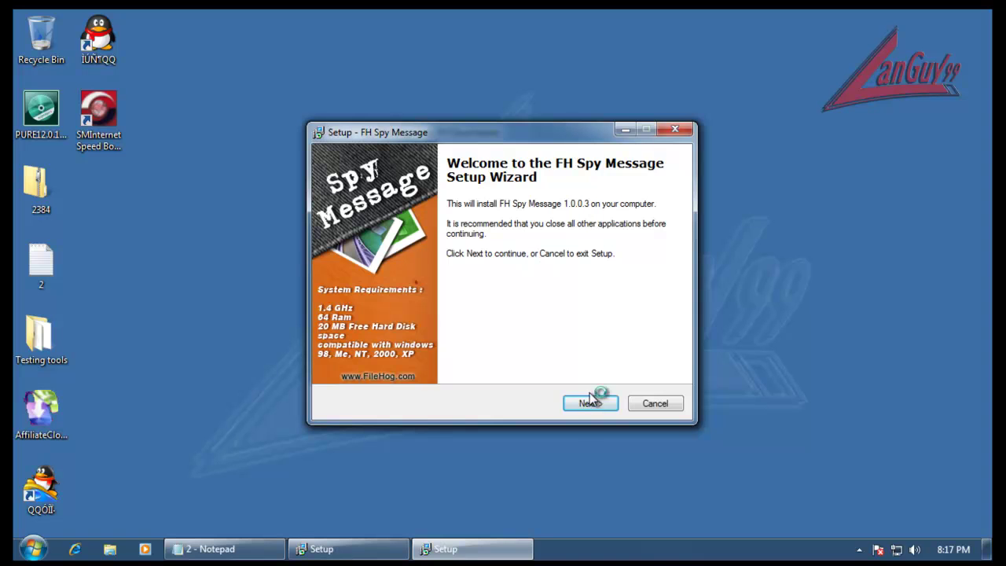
left_click(591, 403)
left_click(370, 376)
left_click(591, 403)
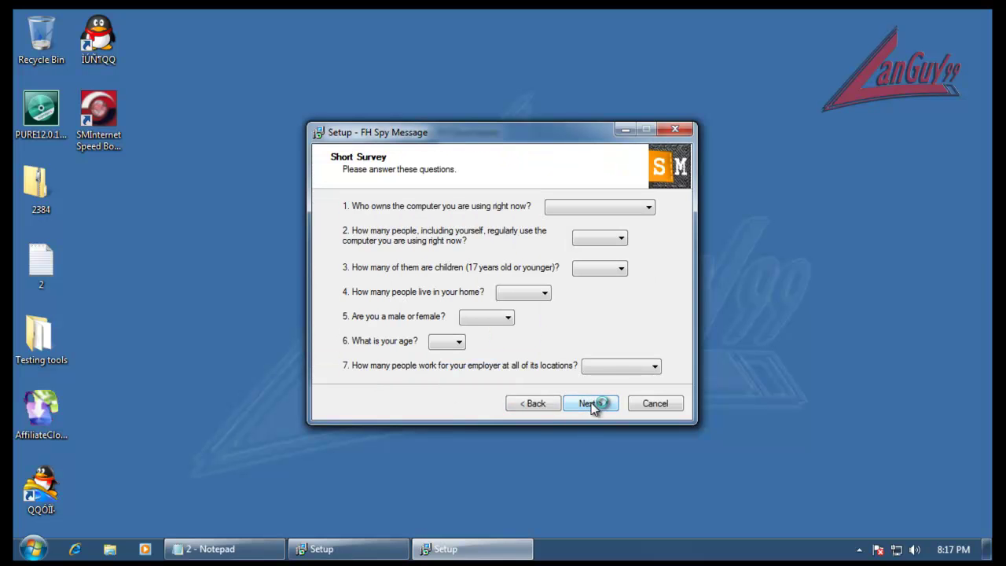
Skip the short survey and start installing FH Spy Message with the desktop icon as the only additional task
left_click(597, 405)
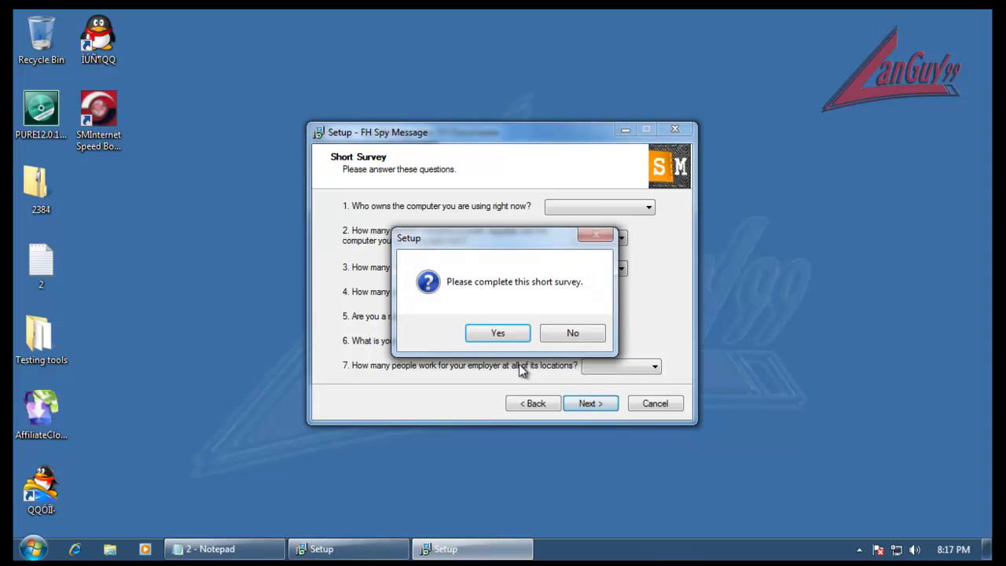
left_click(573, 333)
left_click(380, 356)
left_click(587, 408)
left_click(587, 407)
left_click(587, 406)
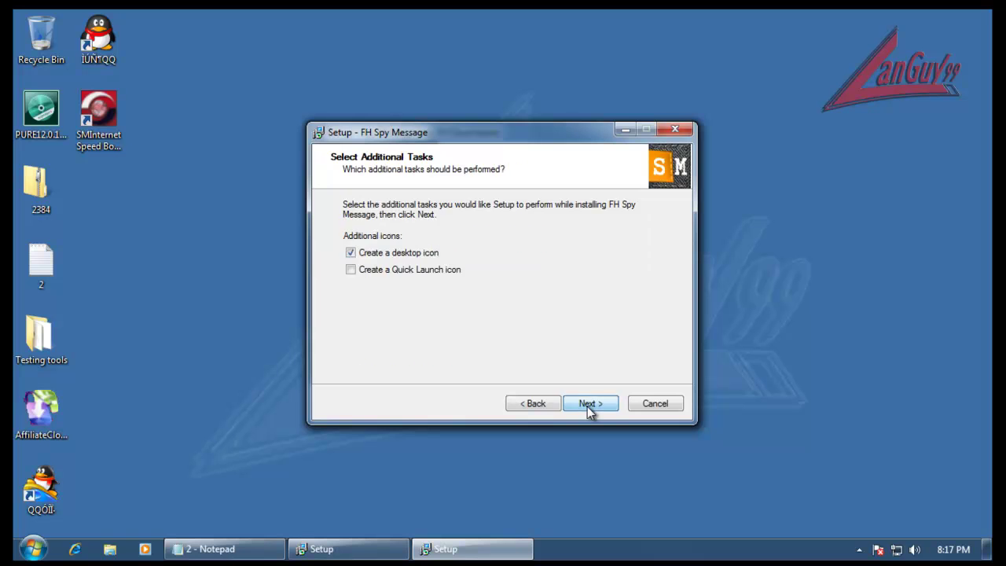
left_click(587, 406)
left_click(587, 406)
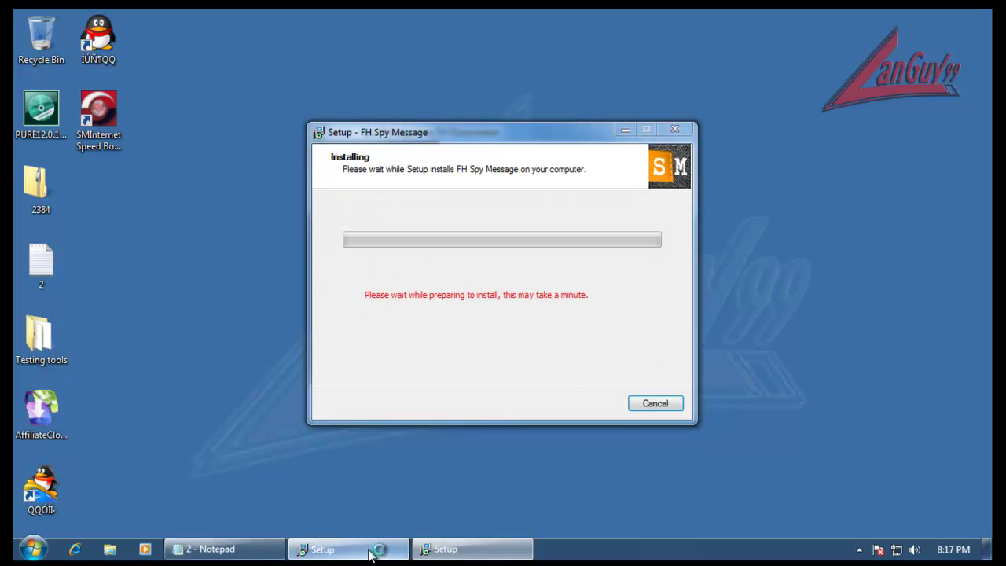
Dismiss the registry error and finish the Spy Message Free FH Downloader setup, choosing to restart the computer later
left_click(370, 551)
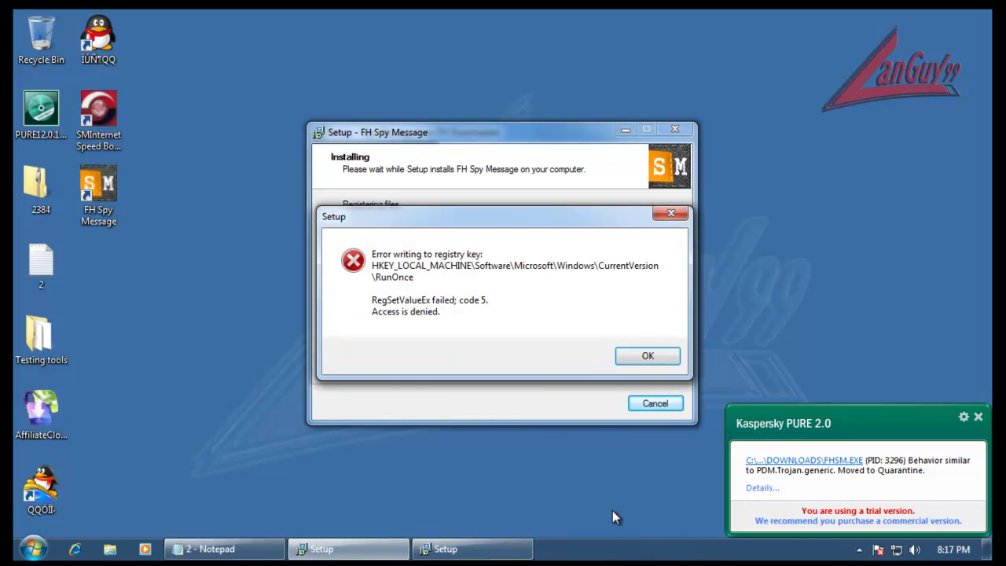
left_click(647, 355)
left_click(511, 253)
left_click(590, 403)
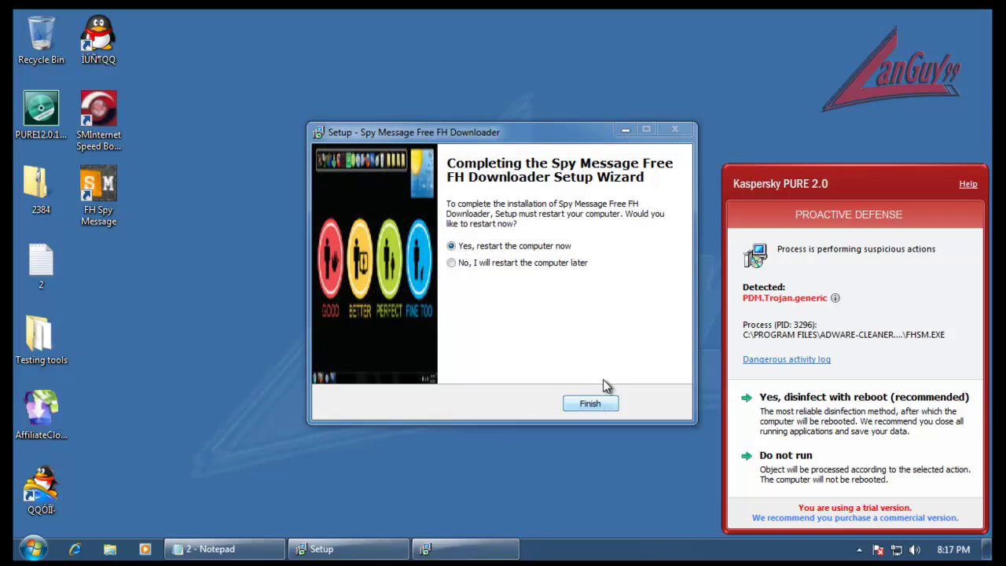
left_click(561, 265)
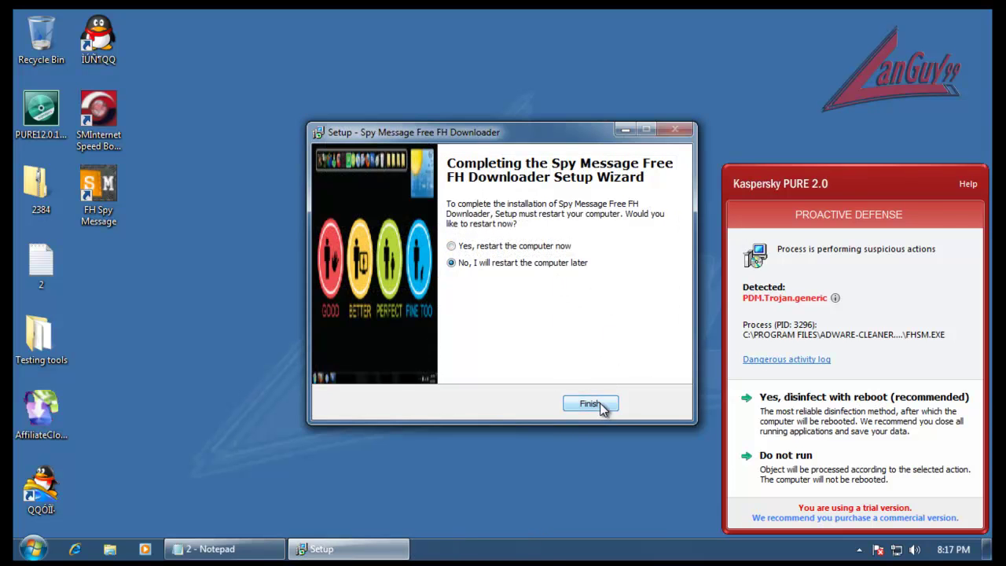
left_click(590, 403)
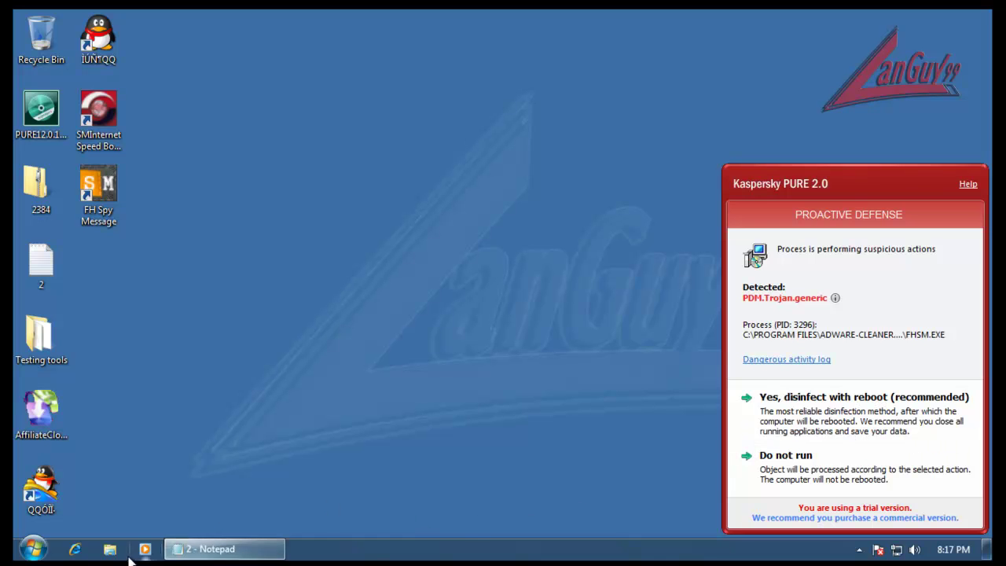
Reopen Internet Explorer at its home page instead of the last session and cancel the Ask Search default provider suggestion
left_click(245, 548)
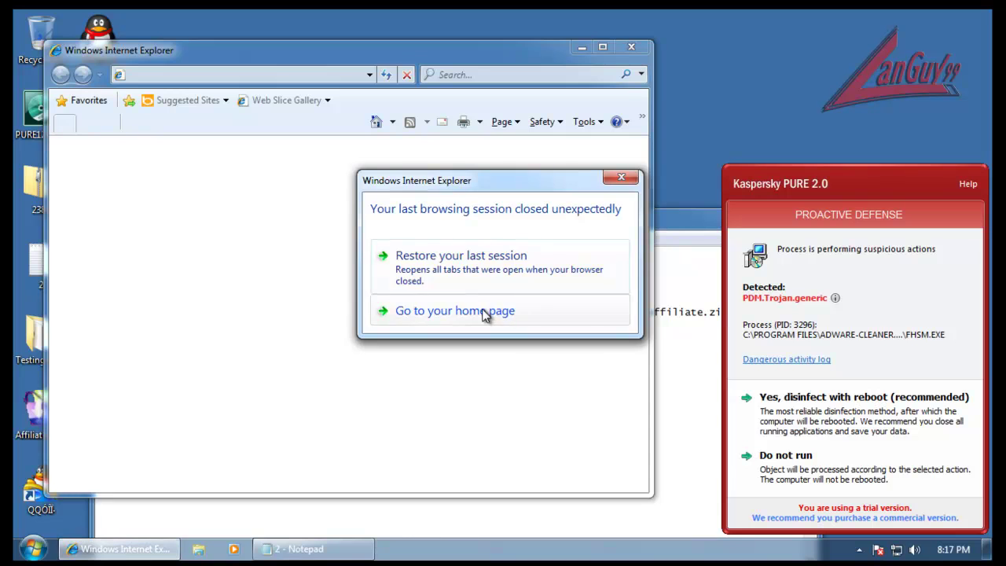
left_click(480, 309)
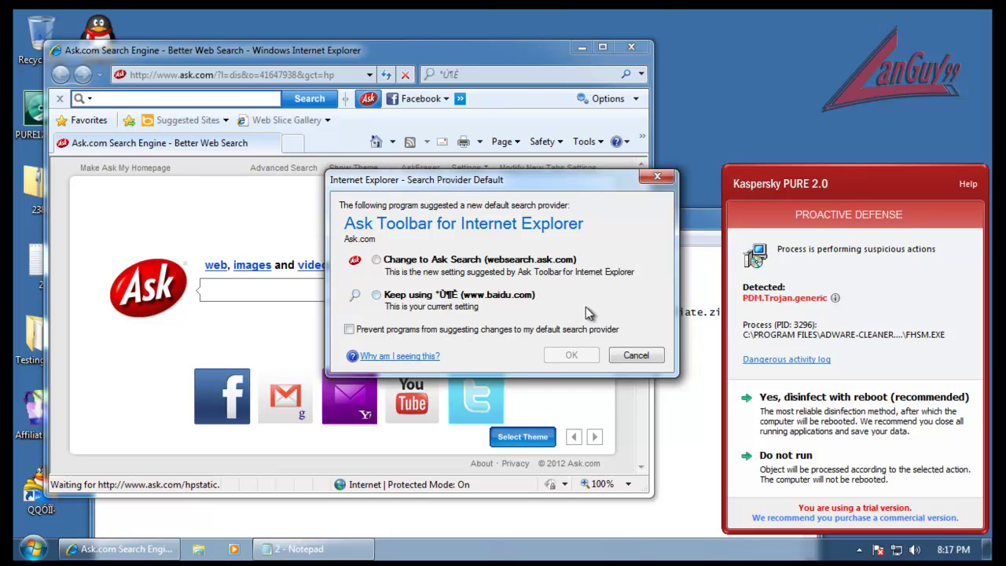
left_click(635, 355)
Try to load the copied pf.toggle.com URL in Internet Explorer and cancel the Baidu default search provider suggestion
left_click(337, 75)
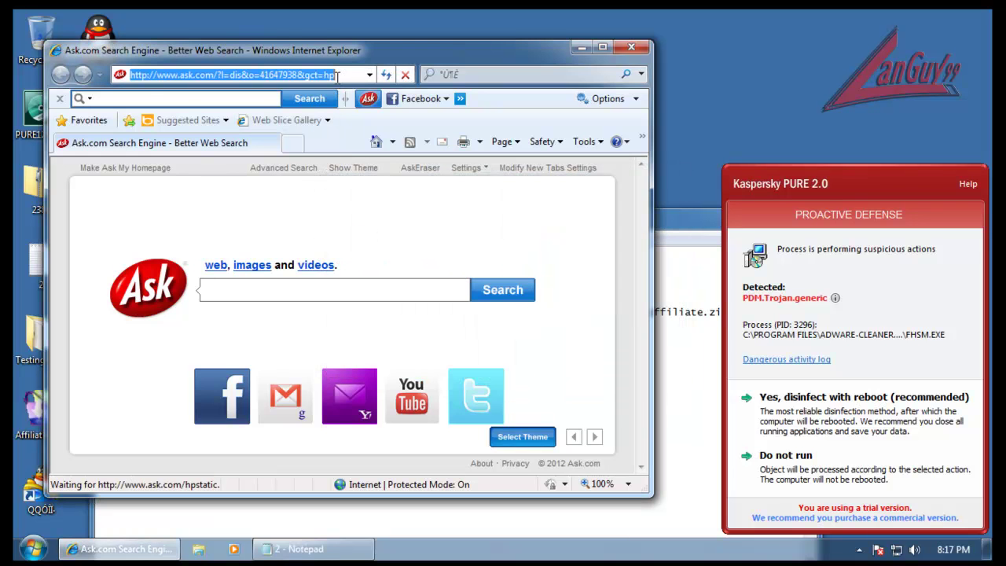
key("ctrl+v")
key("Return")
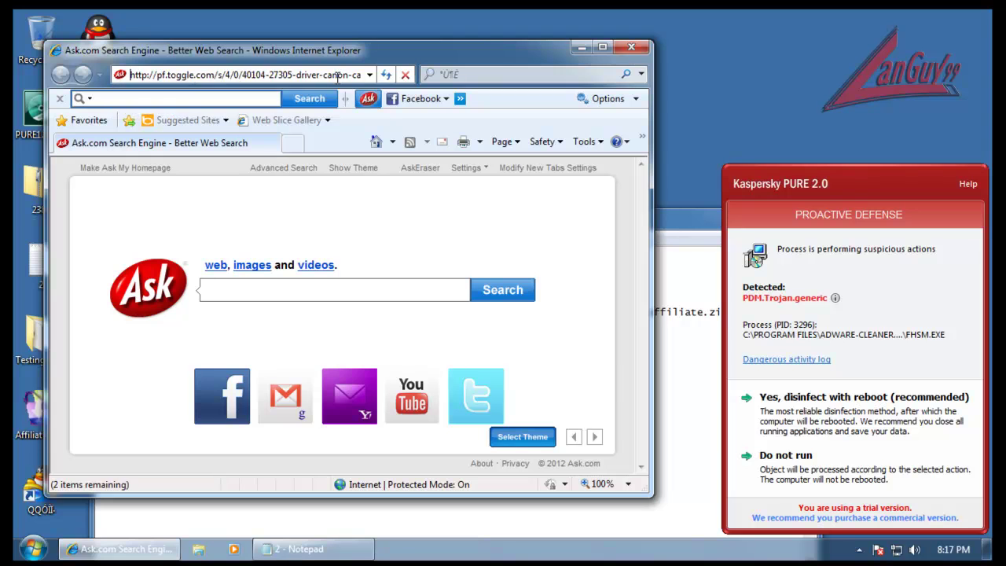
left_click(493, 318)
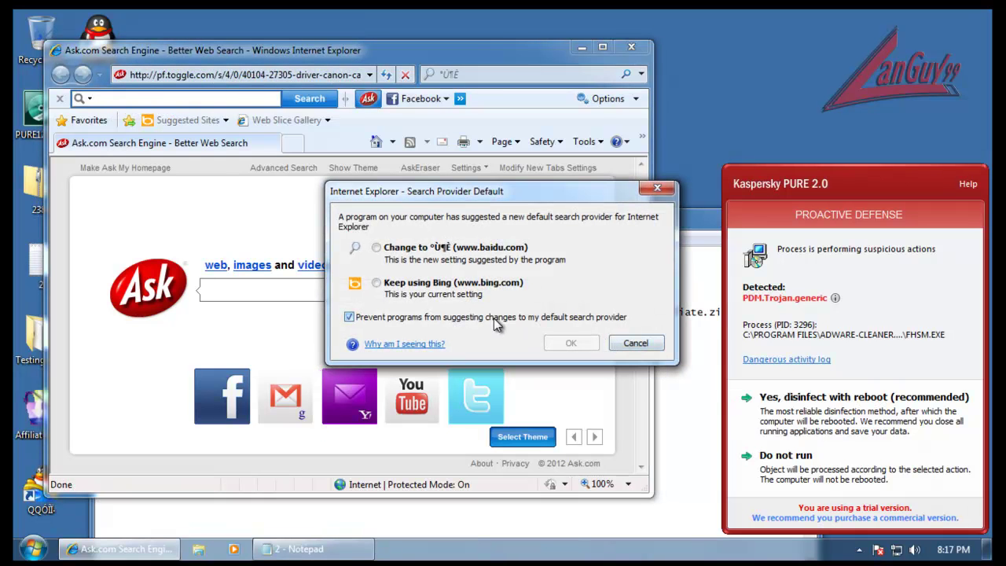
left_click(635, 344)
Copy the pf.toggle.com canoscan-lide-20.exe URL from the Notepad list again, load it in Internet Explorer and run the download
left_click(670, 366)
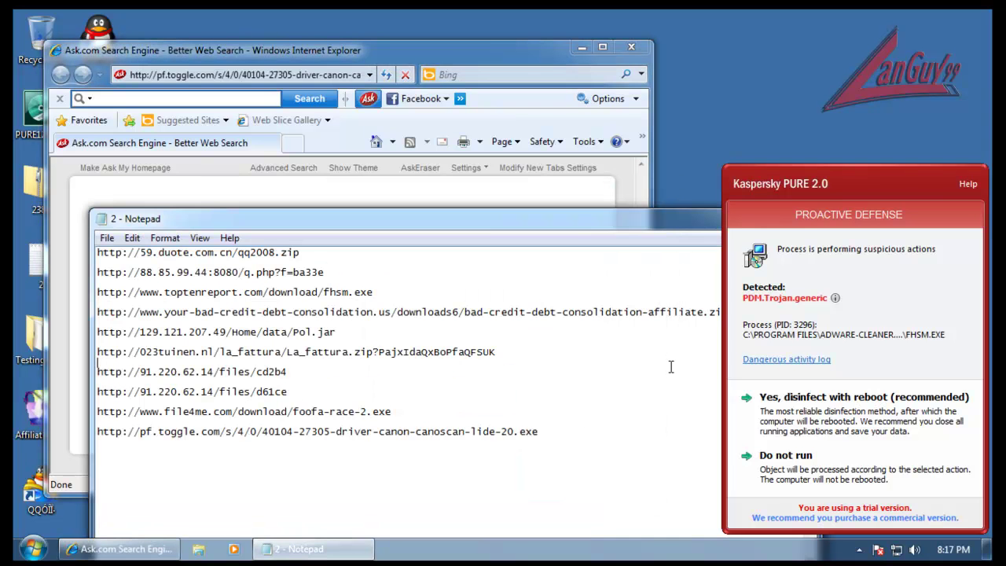
left_click_drag(562, 443, 72, 427)
key("ctrl+c")
left_click(312, 74)
left_click(320, 75)
key("ctrl+v")
key("Return")
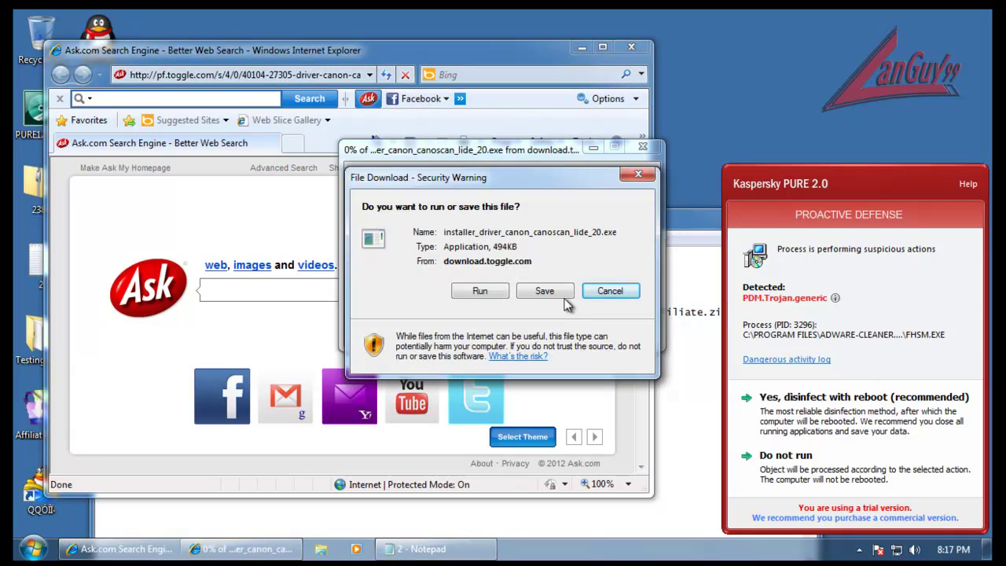
left_click(496, 291)
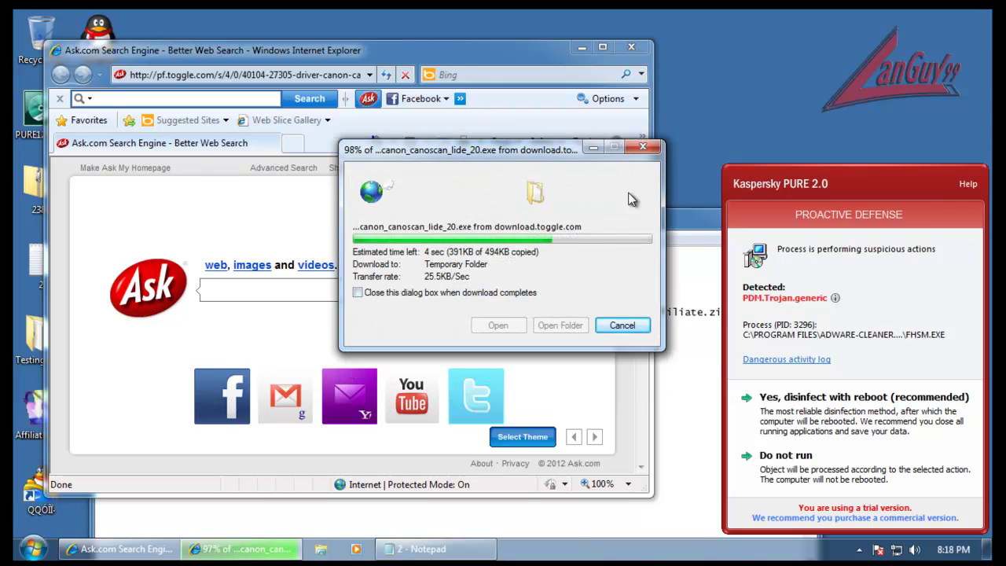
Close the Notepad URL list and the Internet Explorer window
left_click(686, 212)
left_click_drag(689, 225, 427, 288)
left_click(542, 281)
left_click(646, 50)
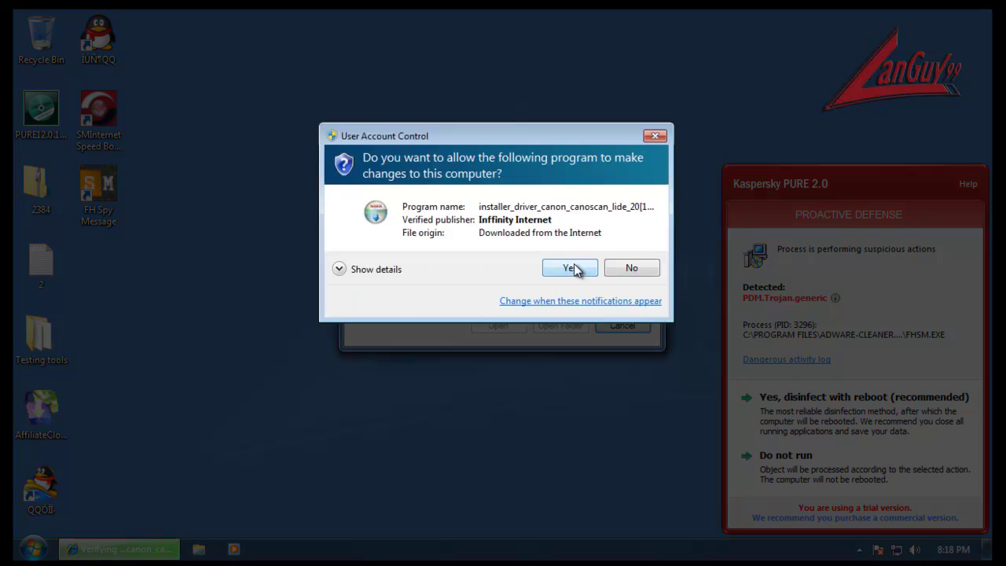
Grant the Canon CanoScan LiDE 20 installer permission to run and proceed through its setup wizard
left_click(568, 268)
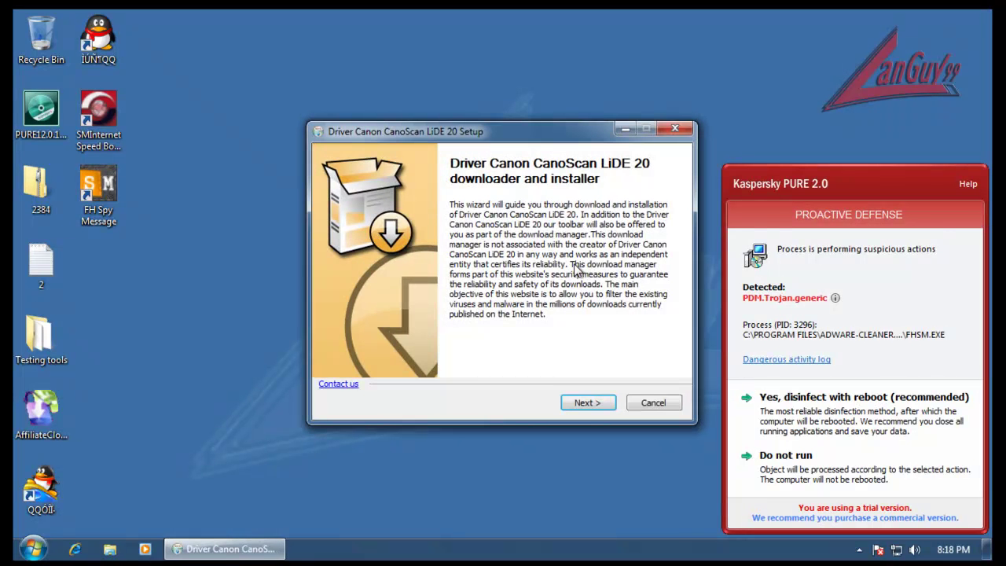
left_click(588, 403)
left_click(589, 403)
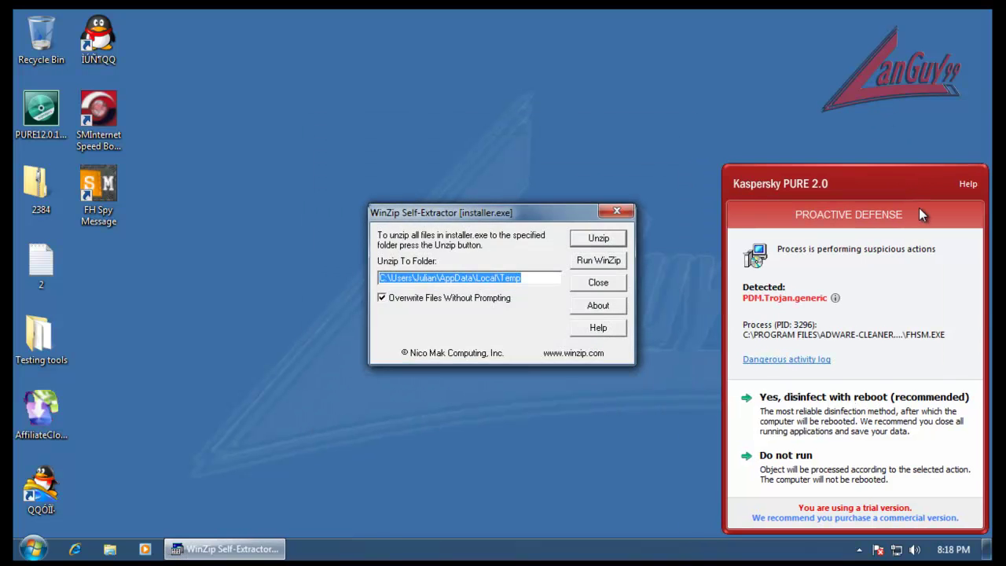
Try the self-extractor's Run WinZip option for installer.exe and unzip the file to the default Temp folder
left_click(605, 260)
left_click(646, 373)
left_click(598, 237)
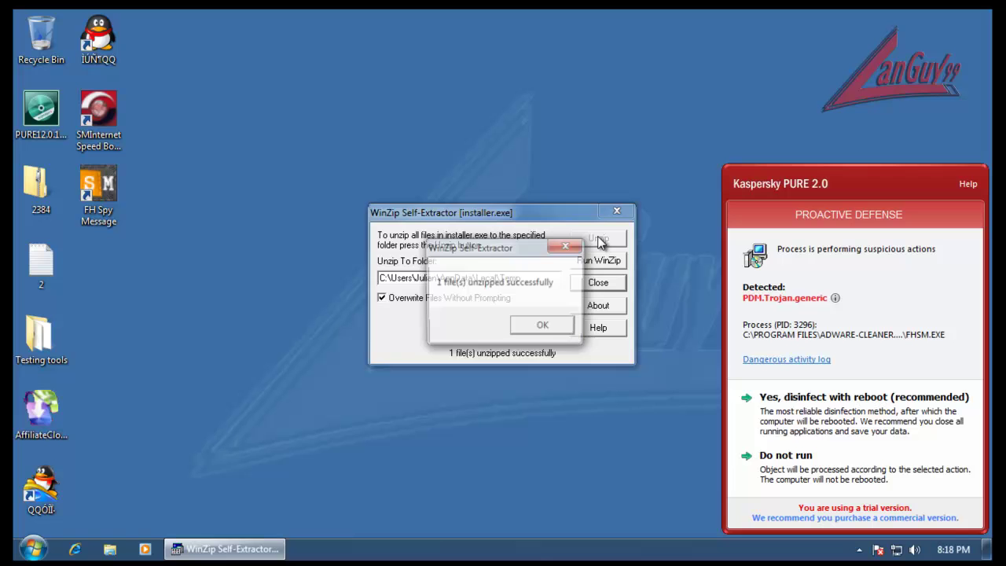
left_click(539, 326)
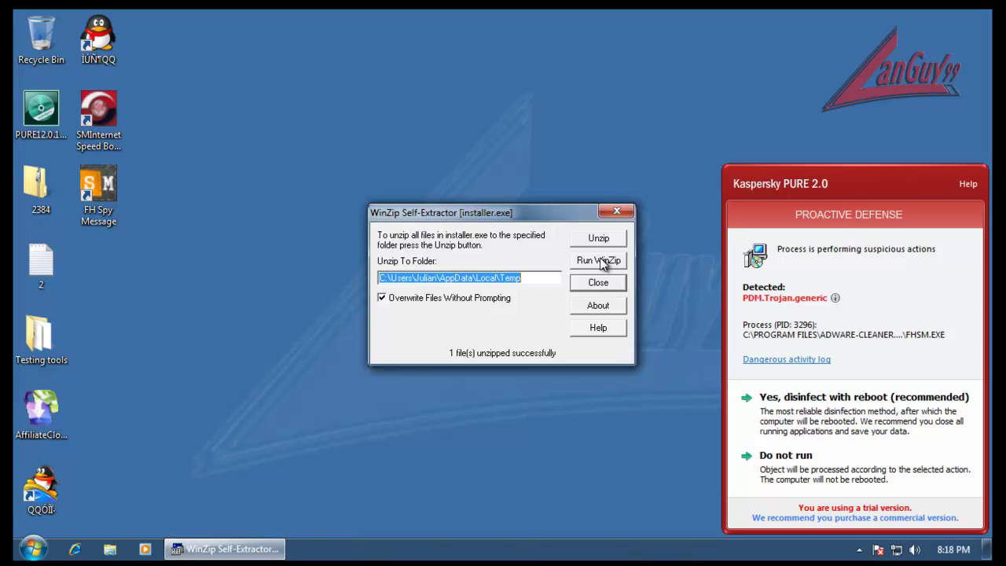
Set the self-extractor's unzip folder to the user's Desktop and unzip installer.exe there
left_click_drag(549, 278, 447, 282)
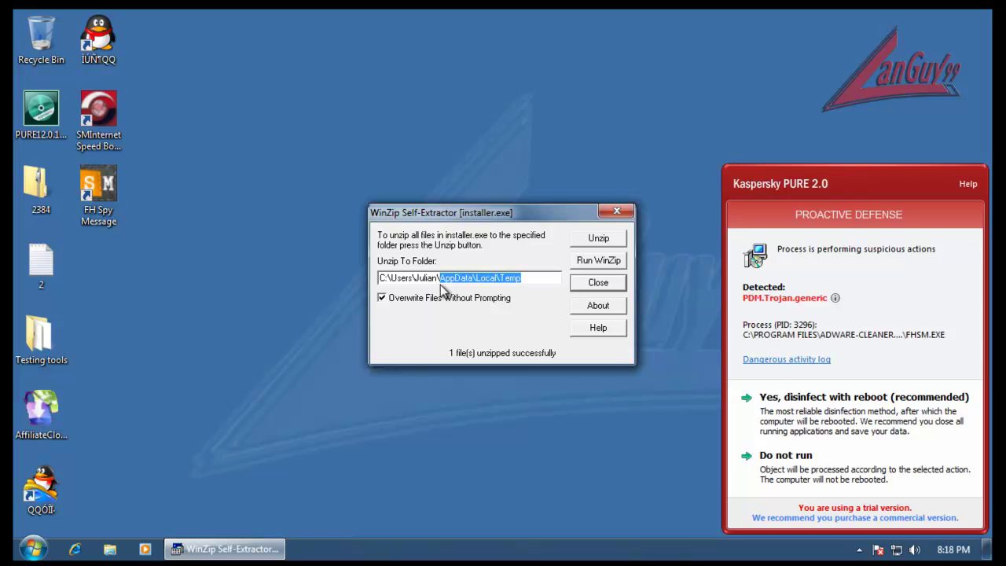
type("Deskto")
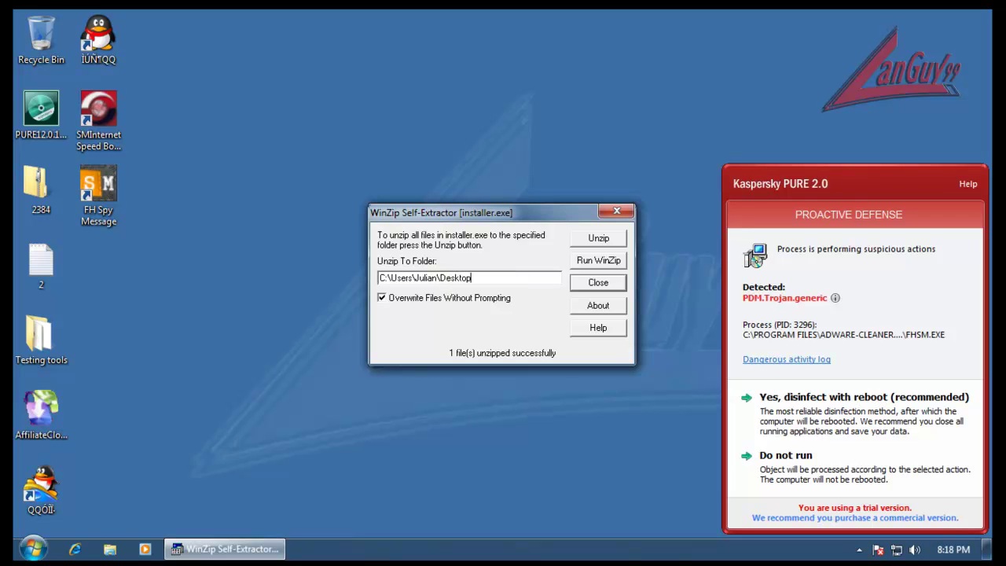
left_click(618, 244)
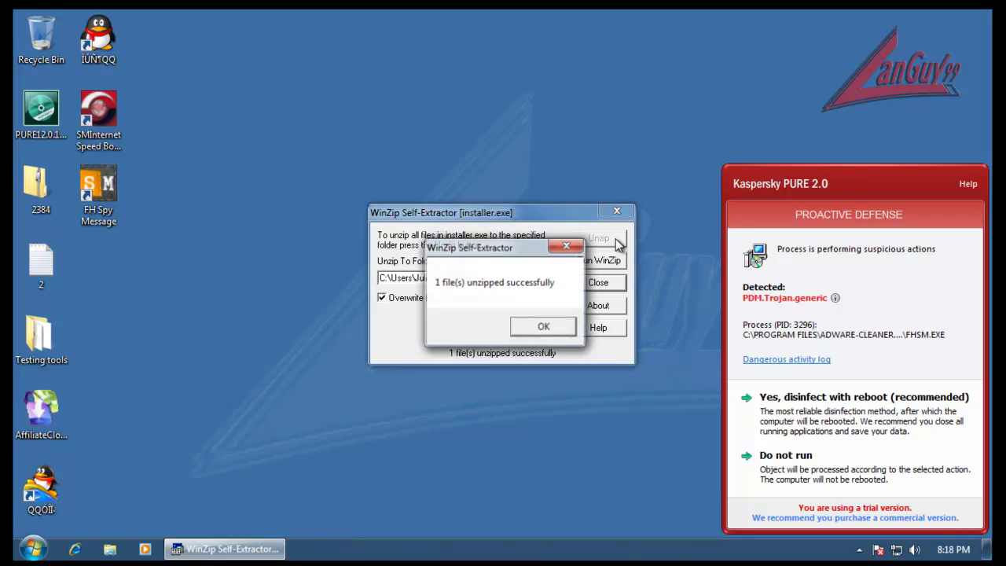
left_click(543, 328)
Run the extracted Deldrv.exe from the desktop with permission to make changes and carry out the CanoScan driver uninstall
double_click(95, 271)
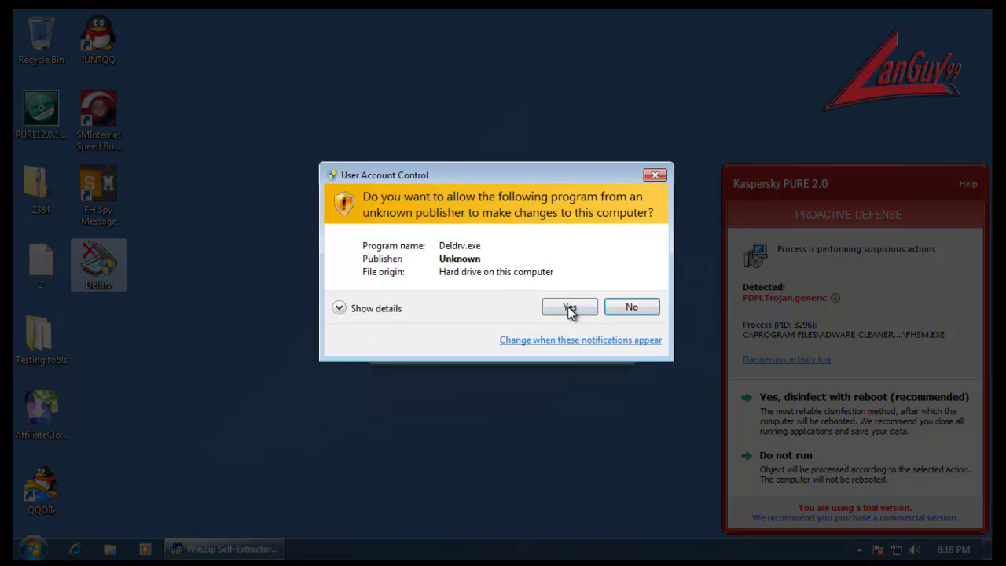
left_click(568, 307)
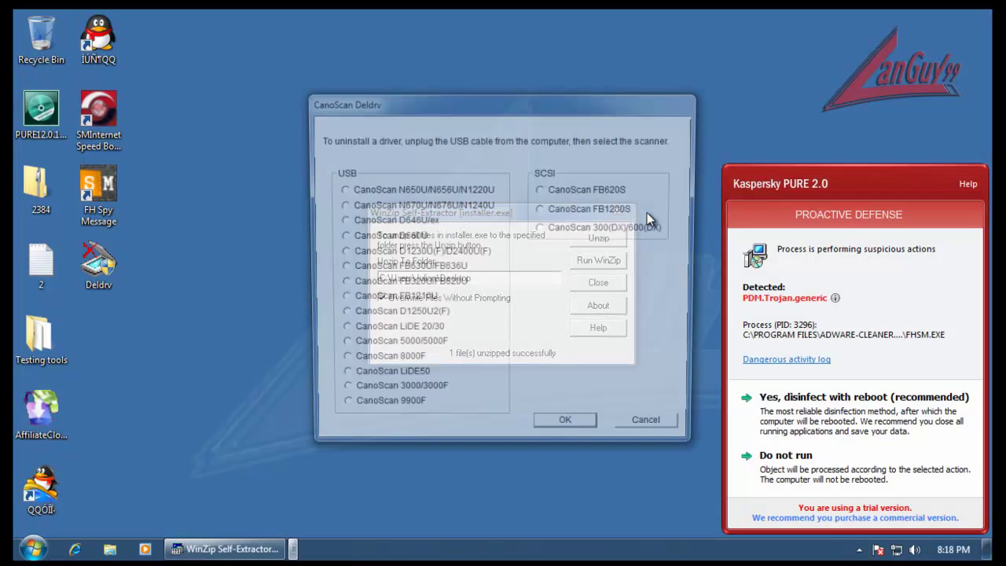
left_click(568, 430)
left_click(549, 322)
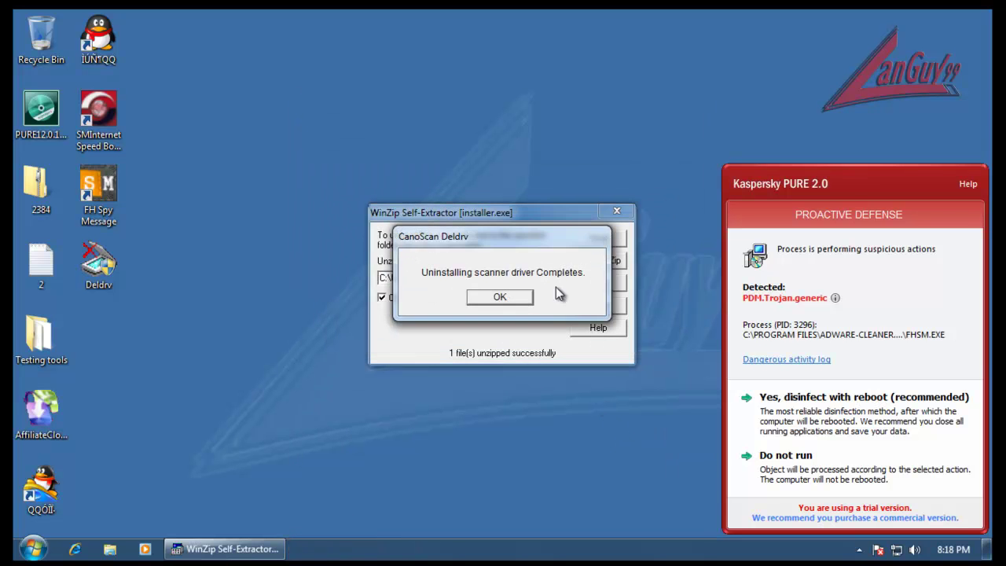
left_click(519, 302)
Close the WinZip Self-Extractor and answer the Proactive Defense alert for FHSM.EXE with disinfection and reboot
left_click(617, 211)
left_click(786, 407)
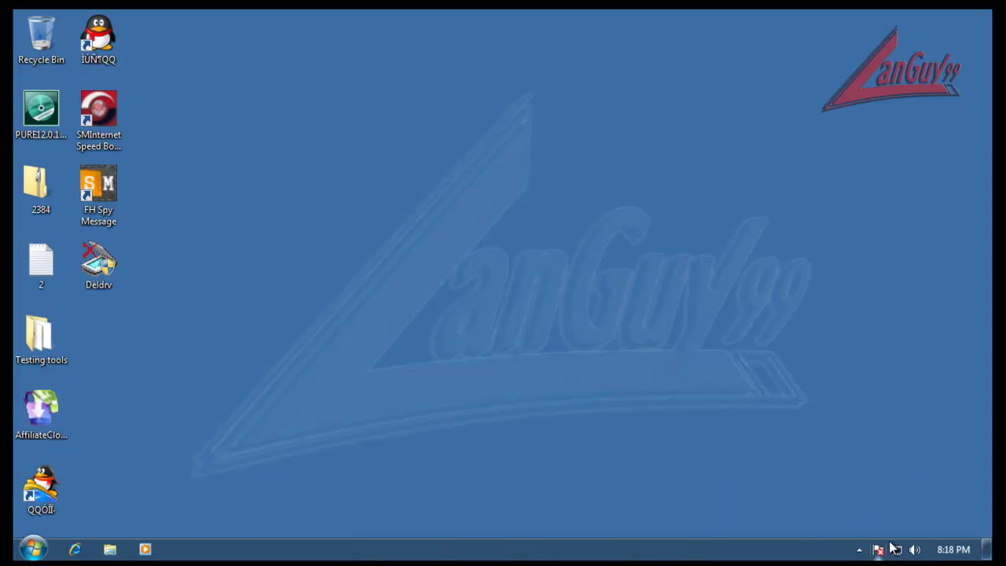
left_click(859, 550)
left_click(859, 549)
Open the Computer Protection scan options in Kaspersky PURE 2.0 and view the Cloud Protection Technology information
left_click(877, 549)
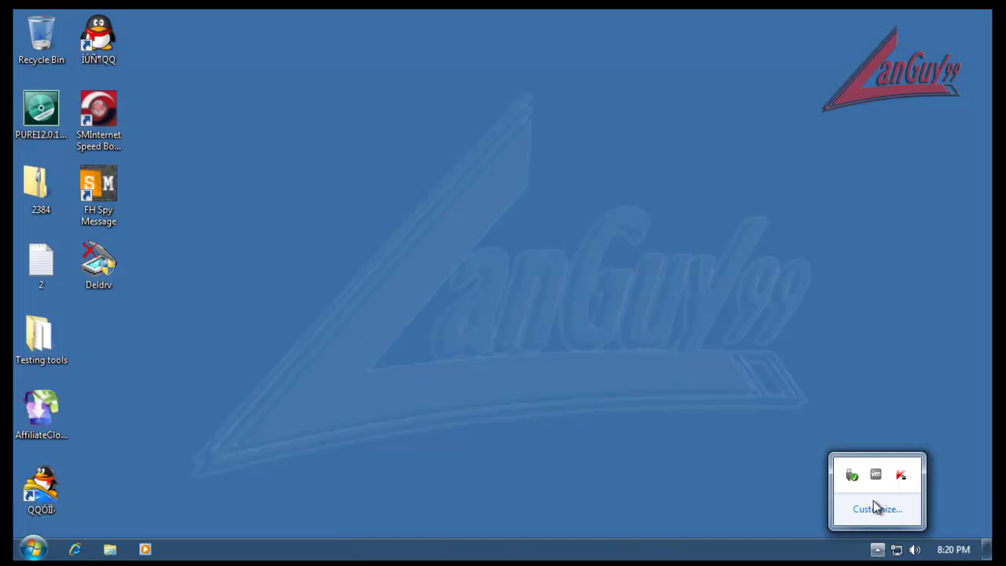
left_click(901, 475)
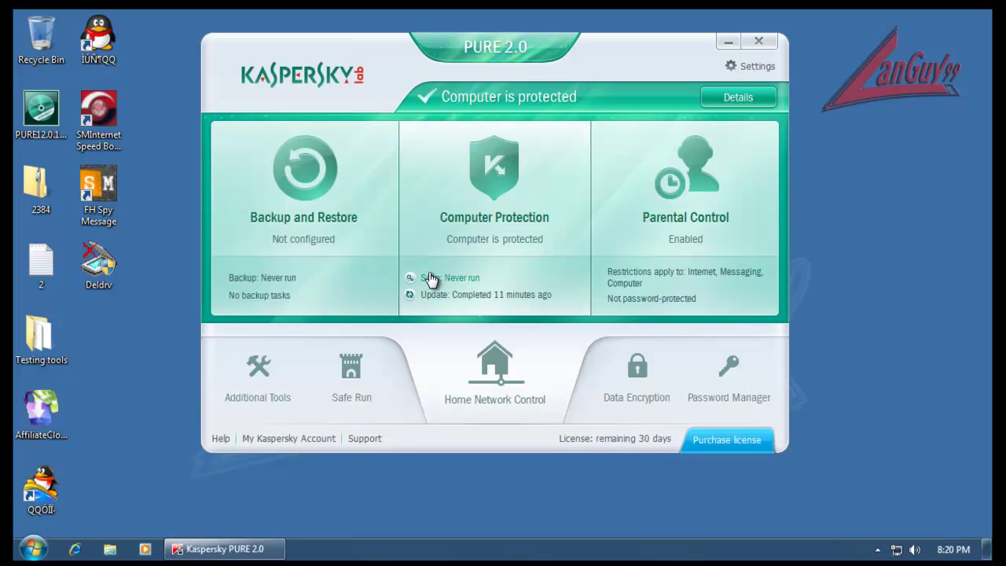
left_click(472, 199)
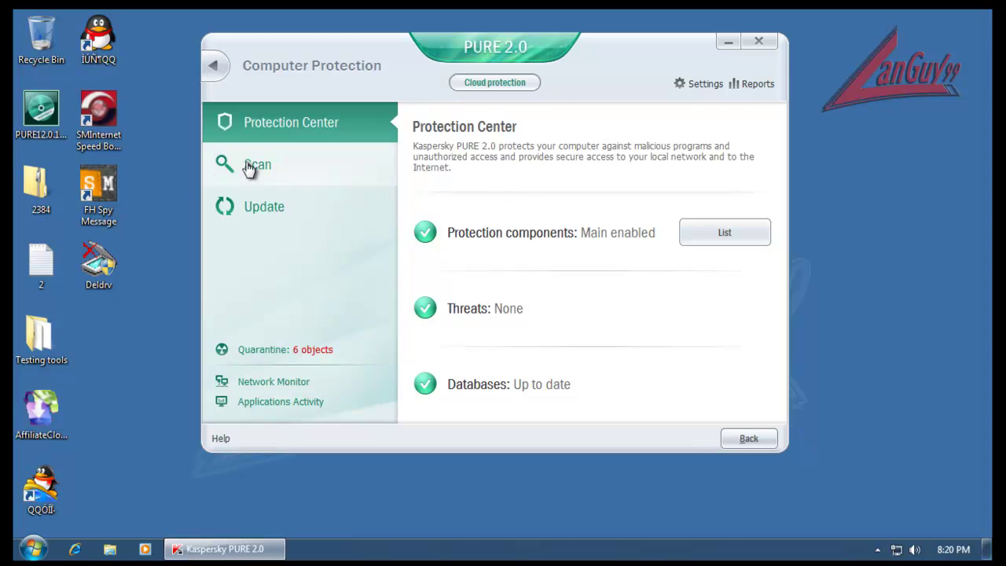
left_click(245, 167)
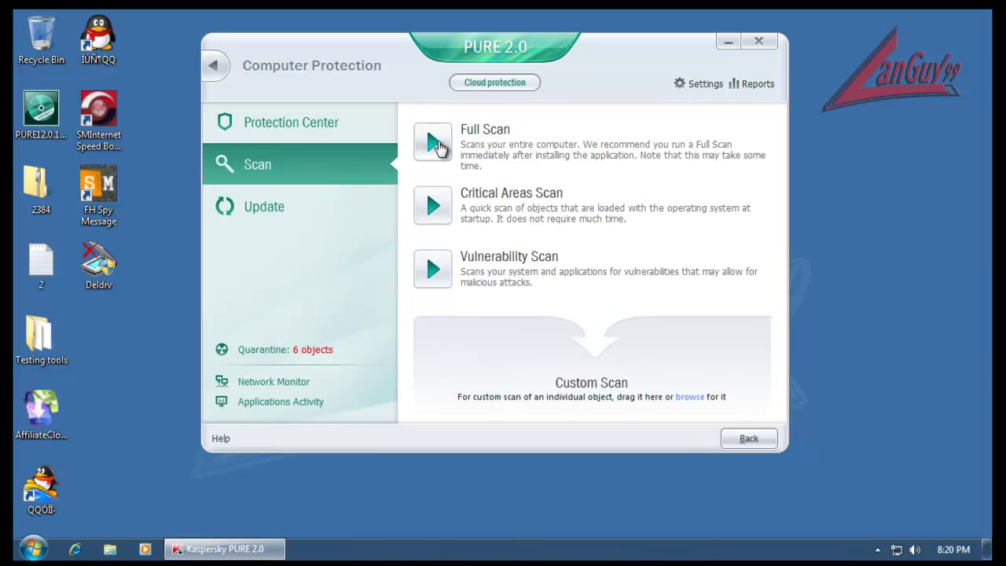
left_click(504, 83)
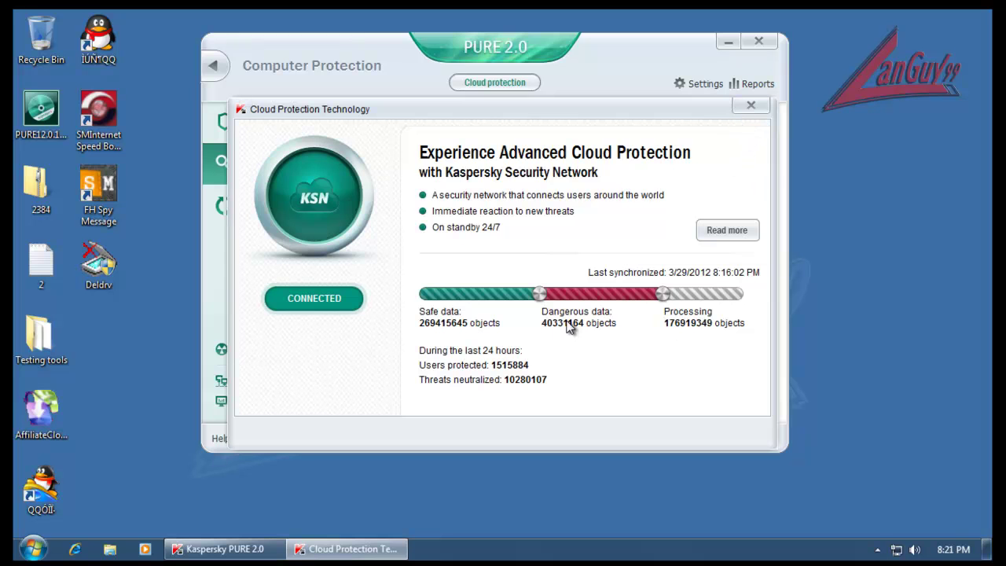
left_click(750, 105)
Start a Full Scan of the computer and view its progress details in the Scan Tasks window
left_click(434, 139)
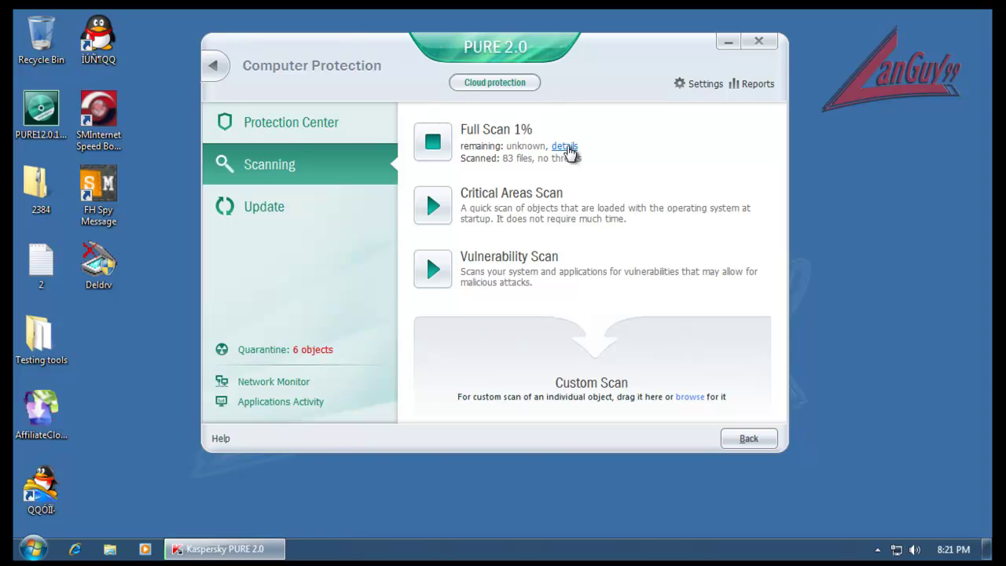
left_click(565, 147)
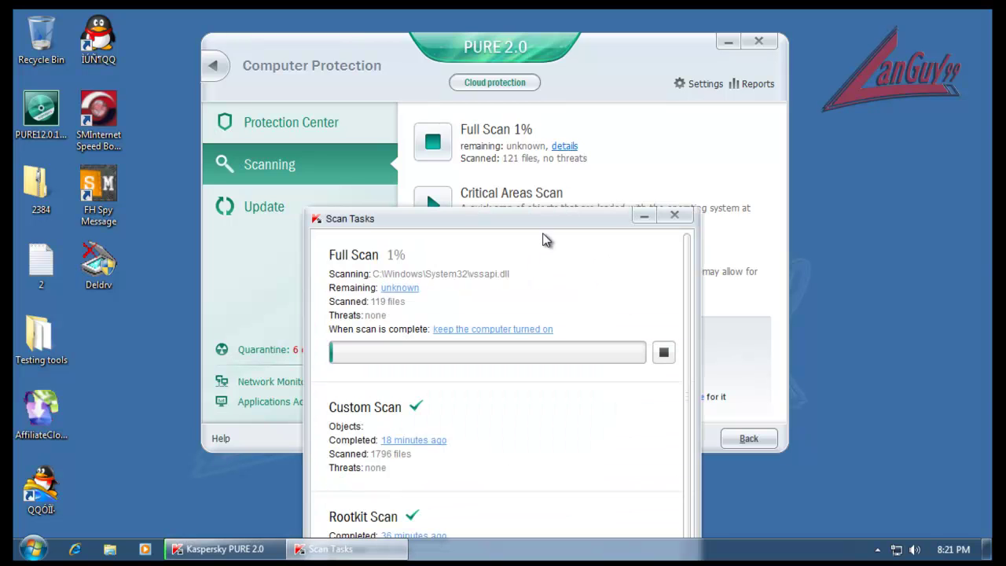
left_click_drag(560, 151, 550, 77)
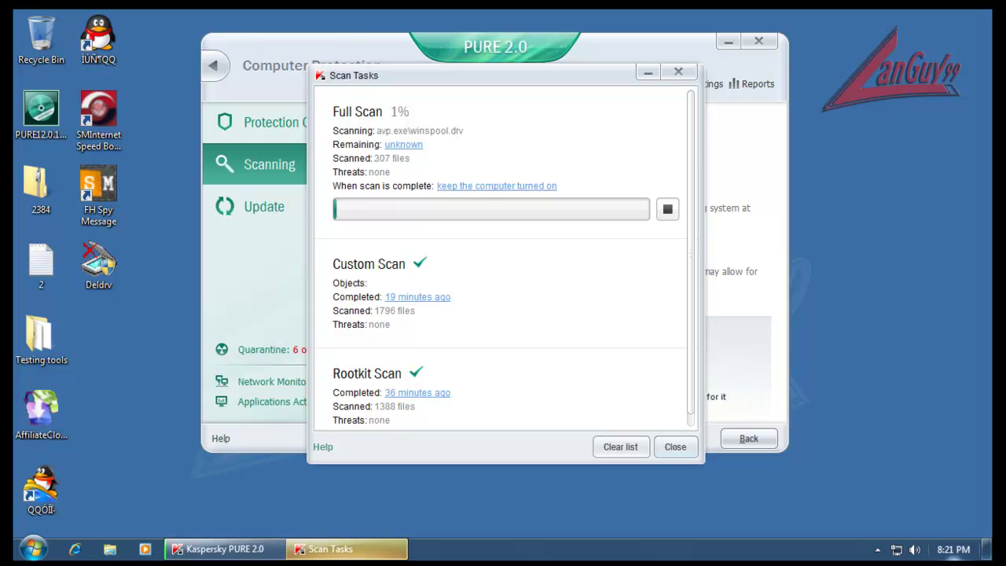
mouse_move(952, 548)
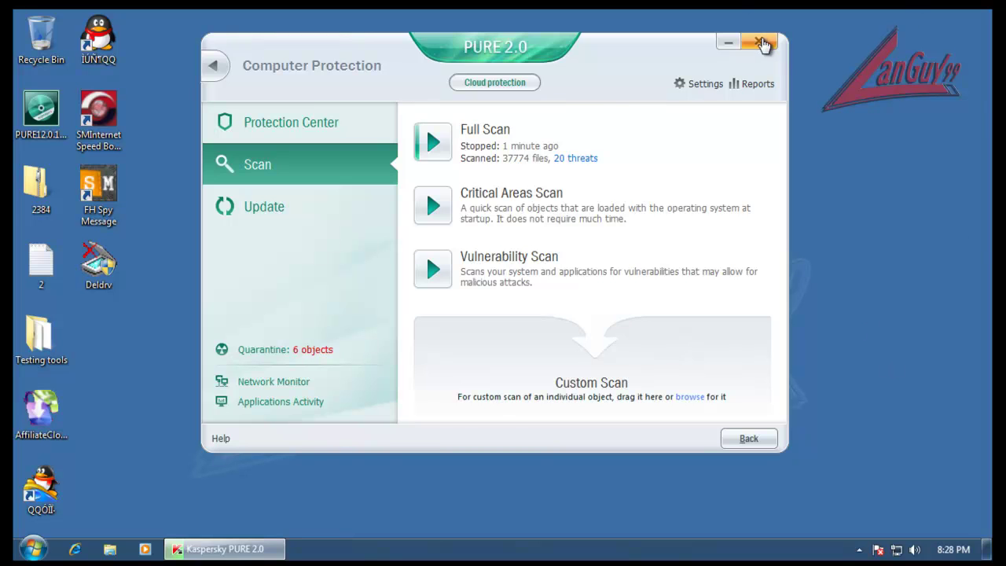
Close the Kaspersky PURE 2.0 main window and disable Parental Control
left_click(761, 41)
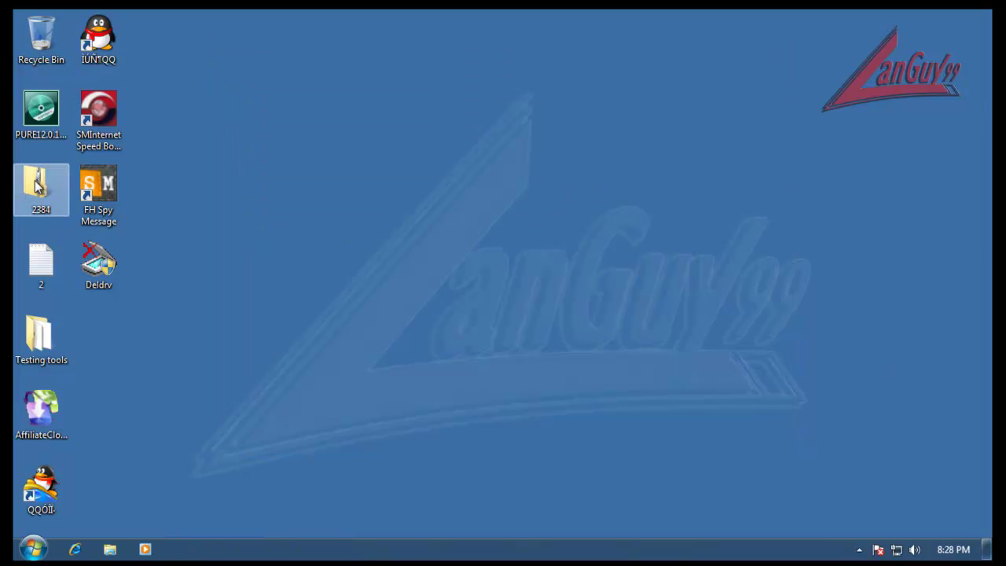
left_click(859, 549)
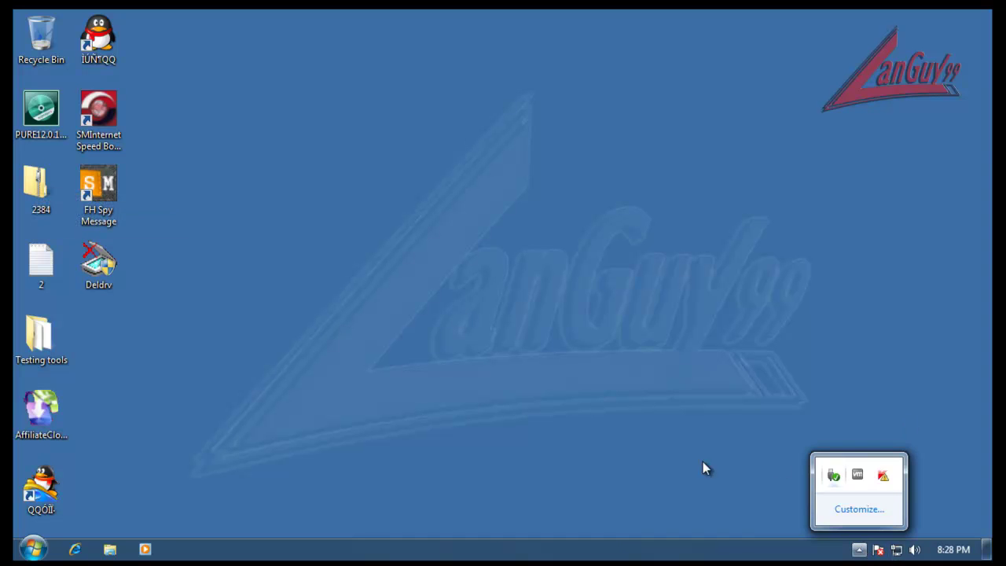
right_click(882, 476)
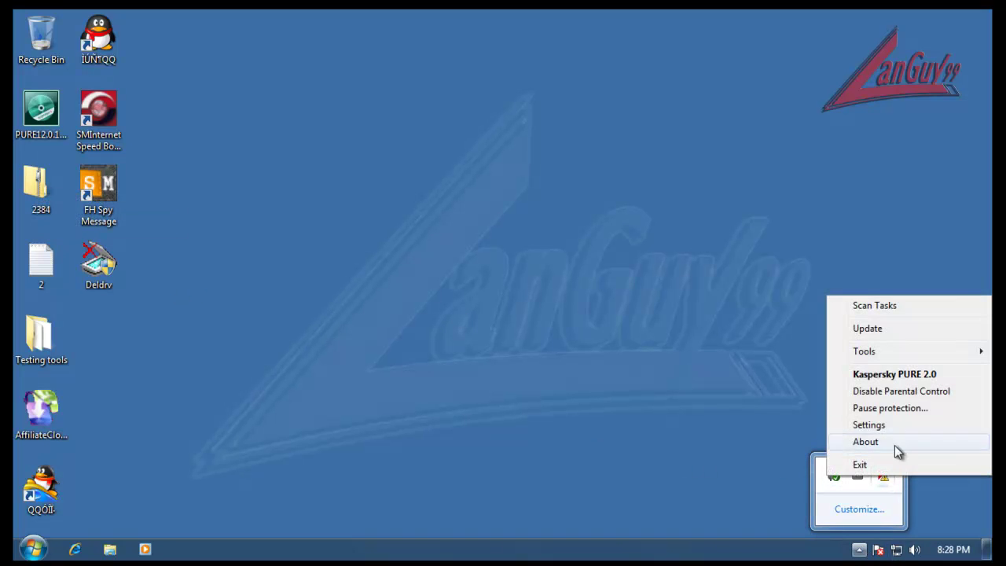
left_click(892, 391)
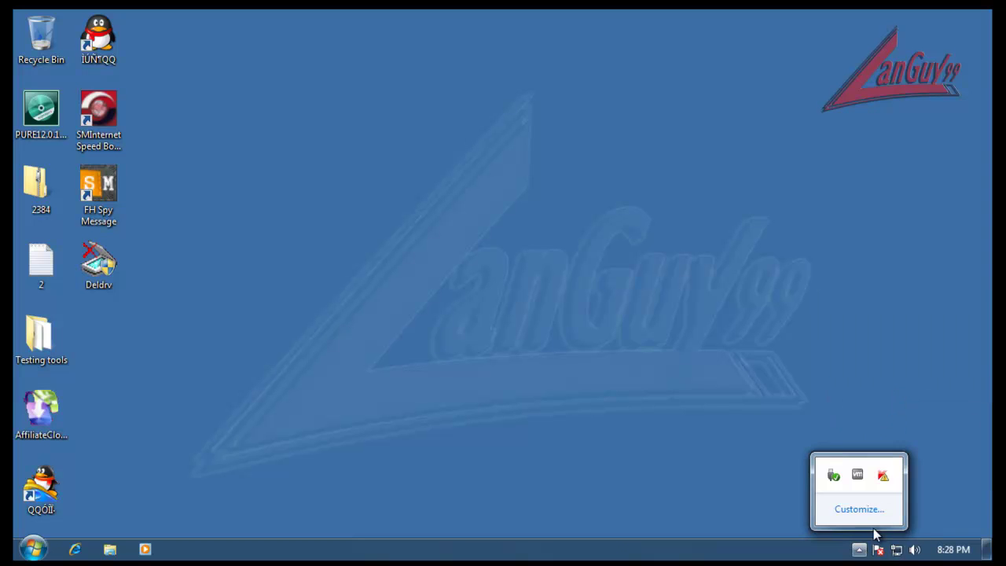
Pause Kaspersky protection until it is resumed on demand and dismiss the resulting notification
right_click(883, 477)
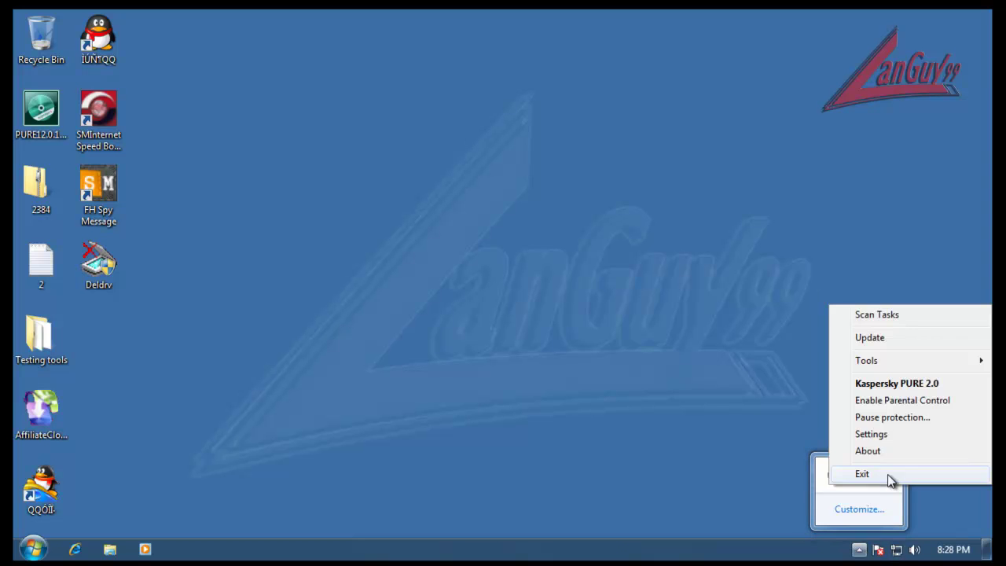
left_click(907, 417)
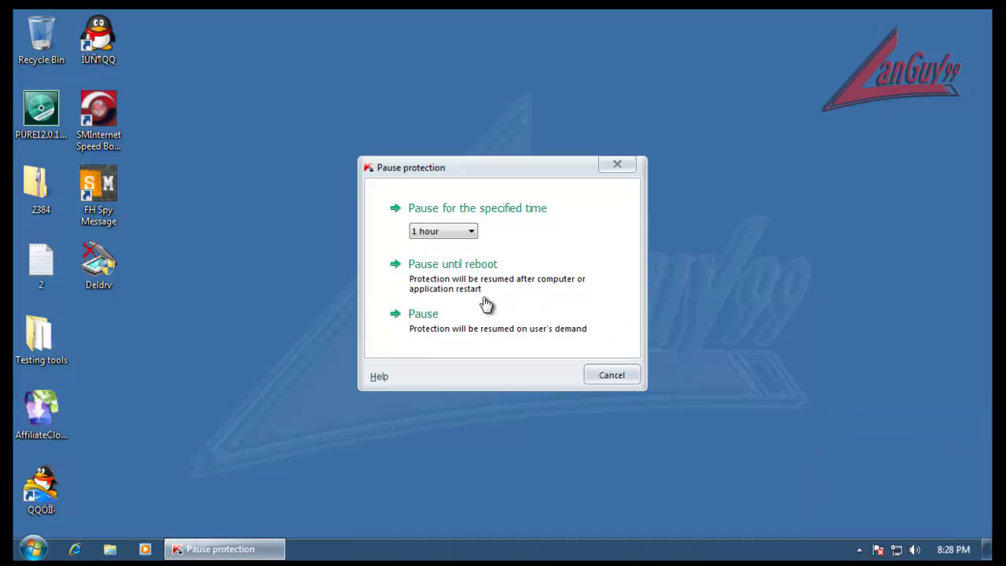
left_click(447, 320)
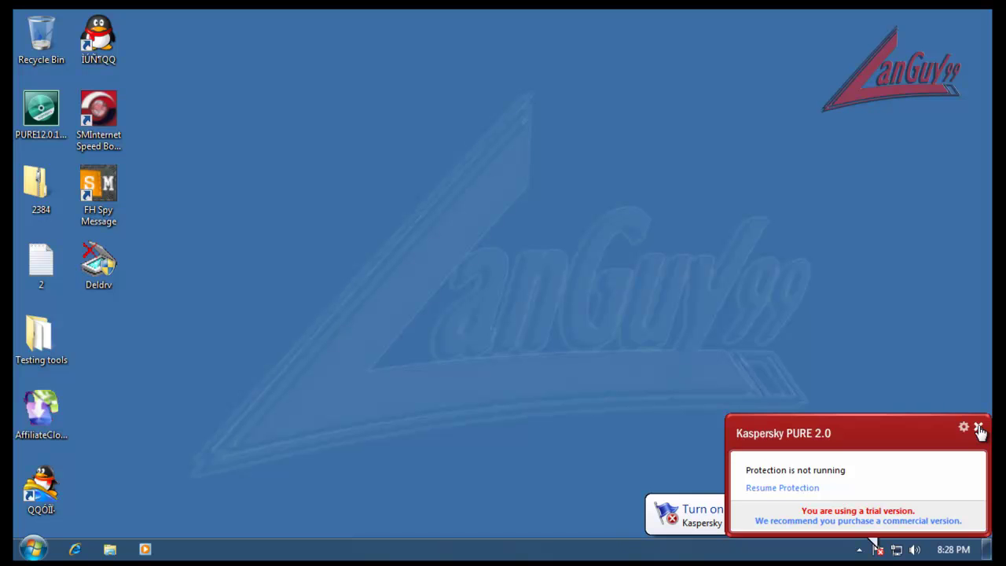
left_click(978, 428)
Open the 2384 archive on the desktop and check the properties of its exe32 folder
double_click(35, 184)
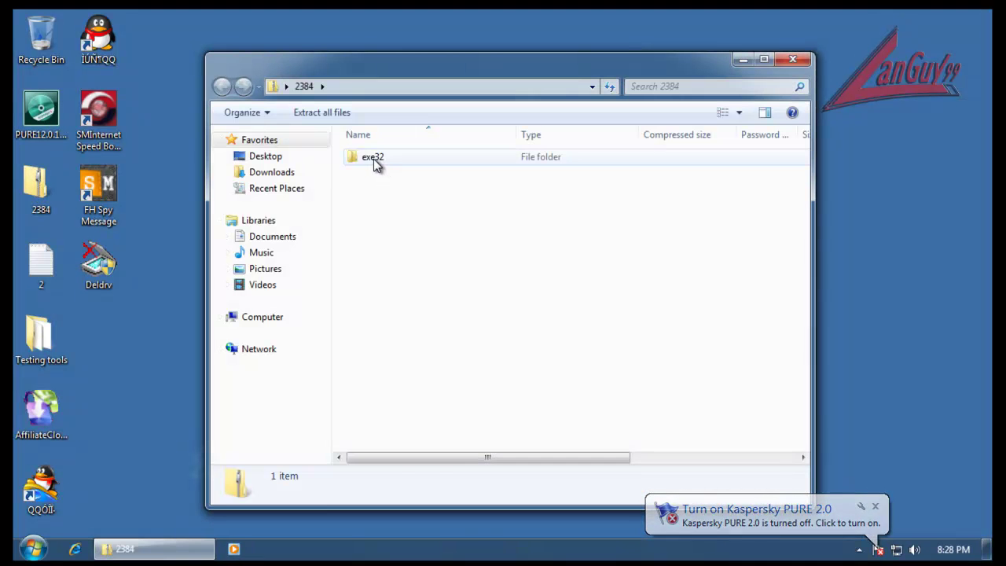
right_click(374, 161)
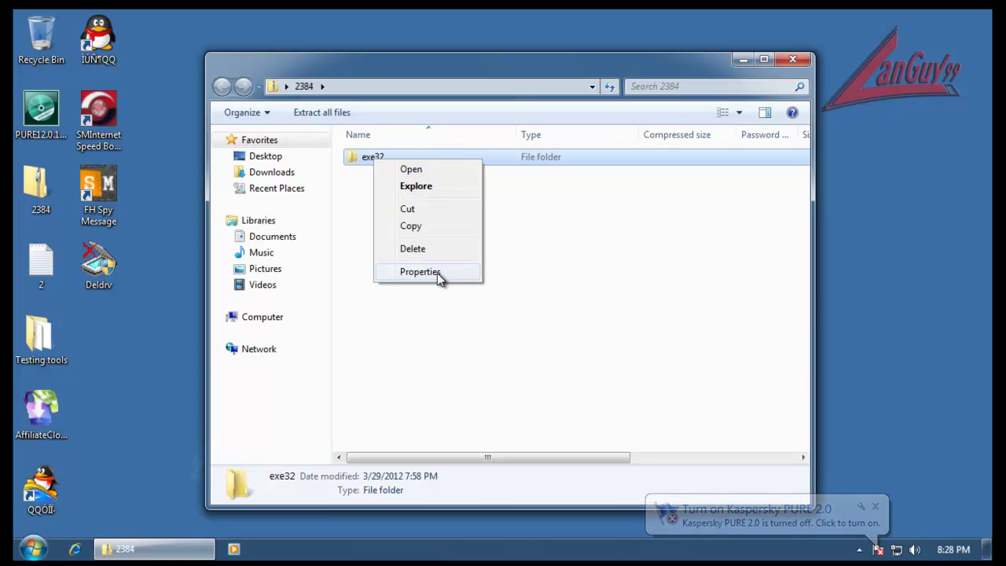
left_click(437, 272)
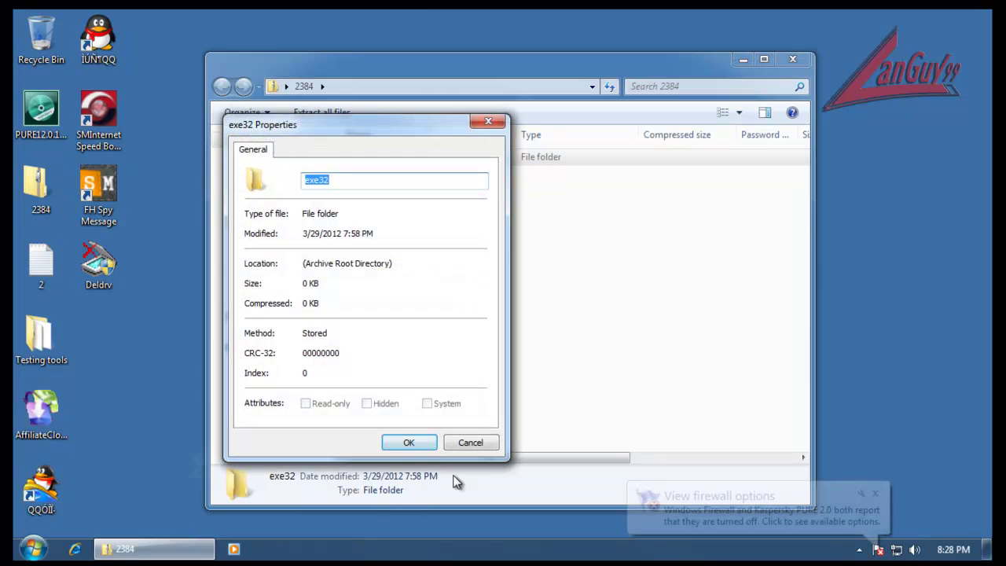
left_click(469, 442)
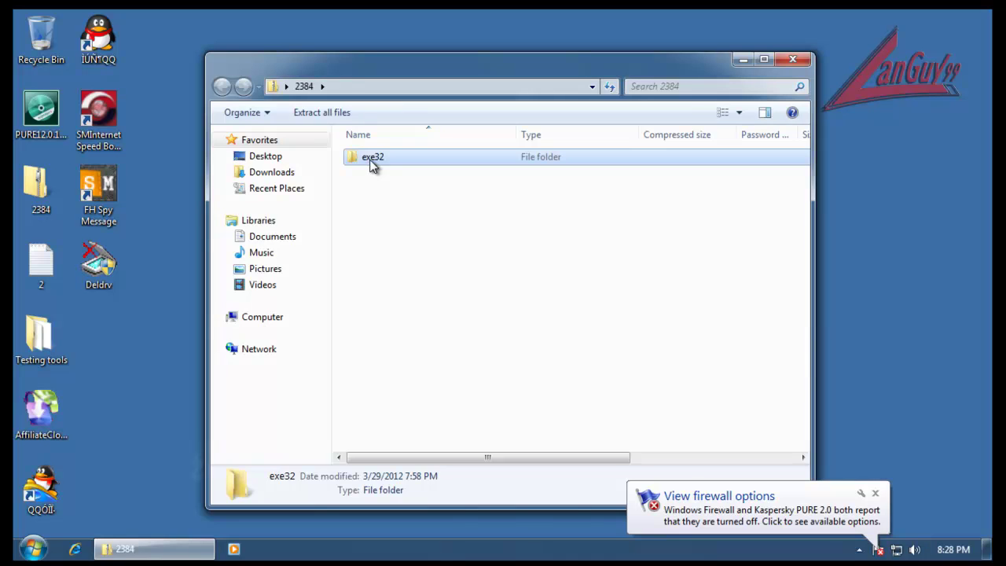
Open the exe32 folder inside the archive and select all its files to check their number
double_click(370, 163)
left_click(374, 161)
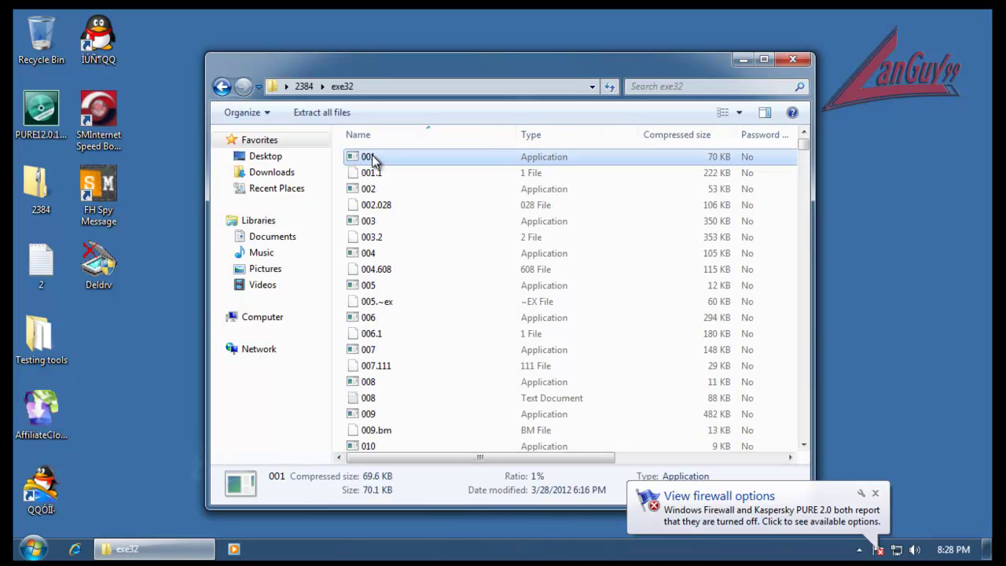
key("shift+End")
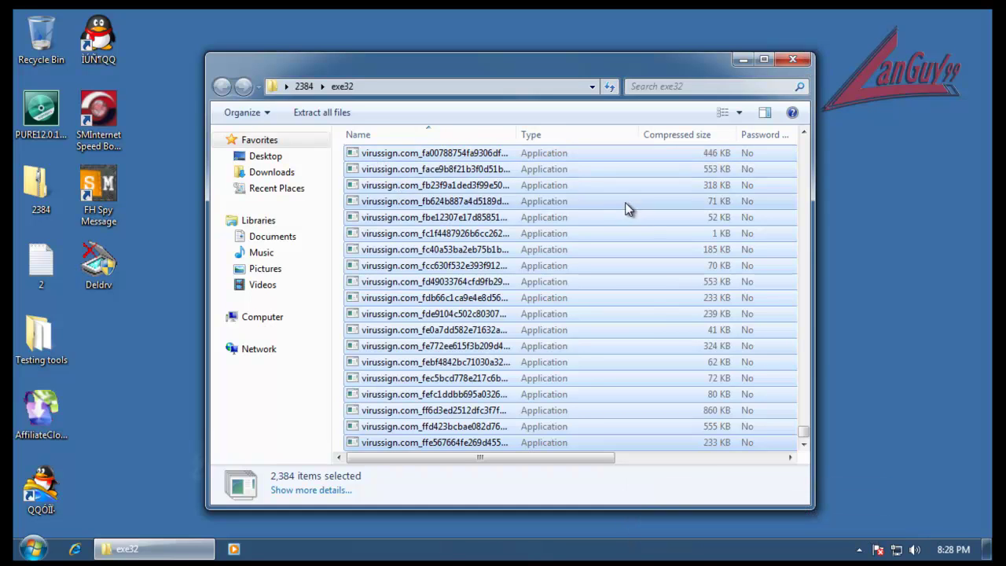
Copy the exe32 folder from the 2384 archive to the desktop and close the archive window
key("BackSpace")
left_click_drag(374, 156, 95, 350)
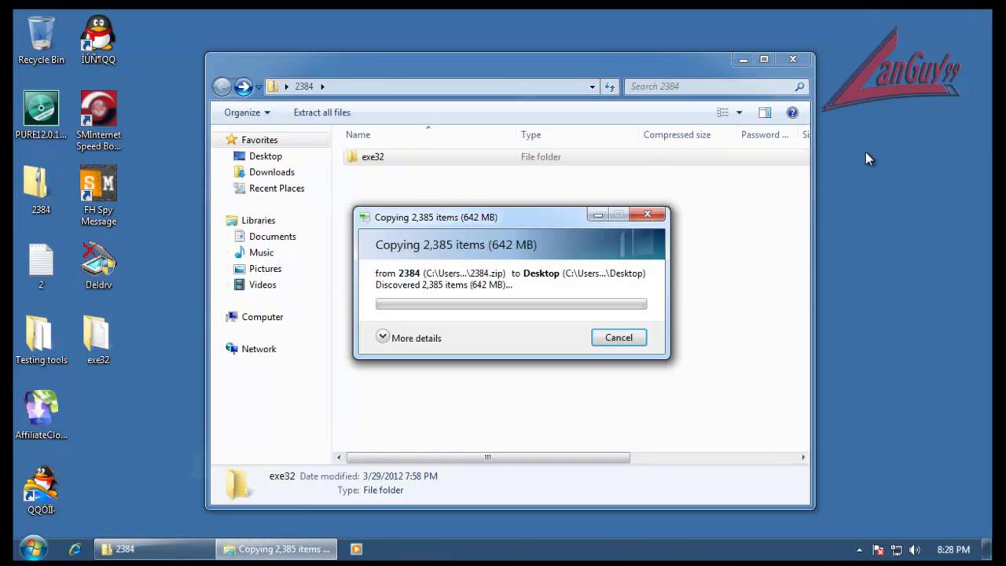
left_click(802, 62)
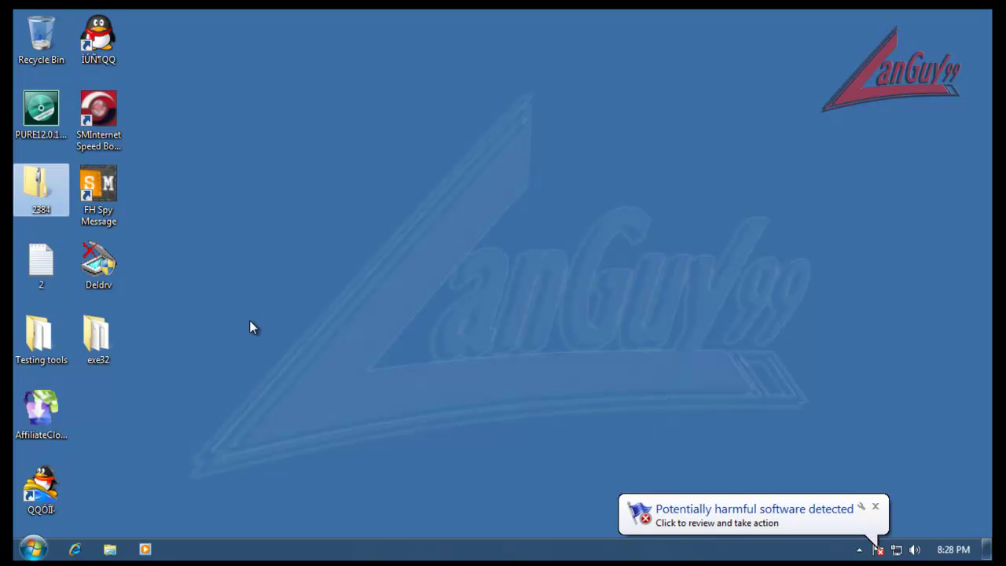
Check the properties of the exe32 folder on the desktop and close them
right_click(105, 336)
left_click(187, 327)
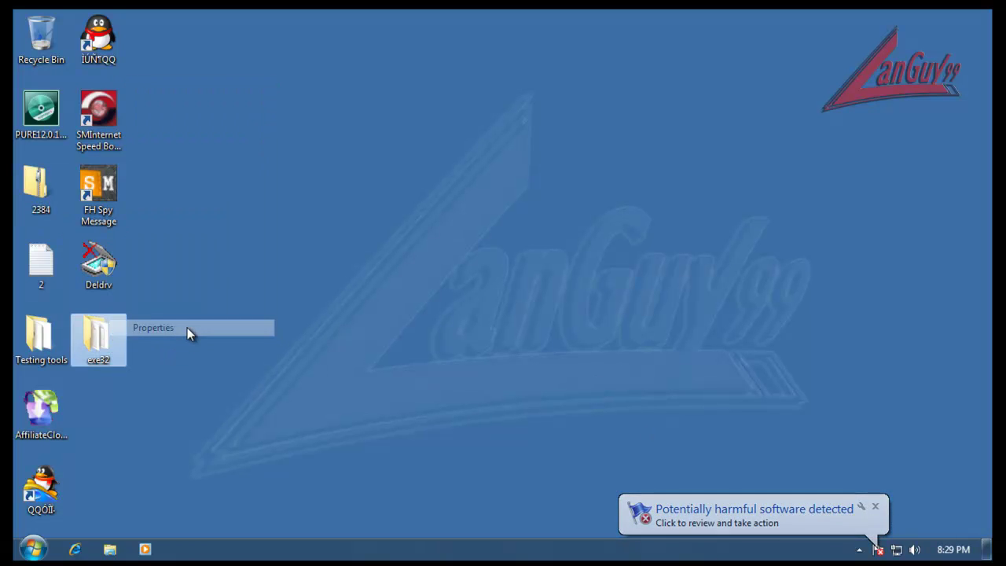
left_click(300, 514)
Open Windows Defender from the Control Panel
left_click(33, 548)
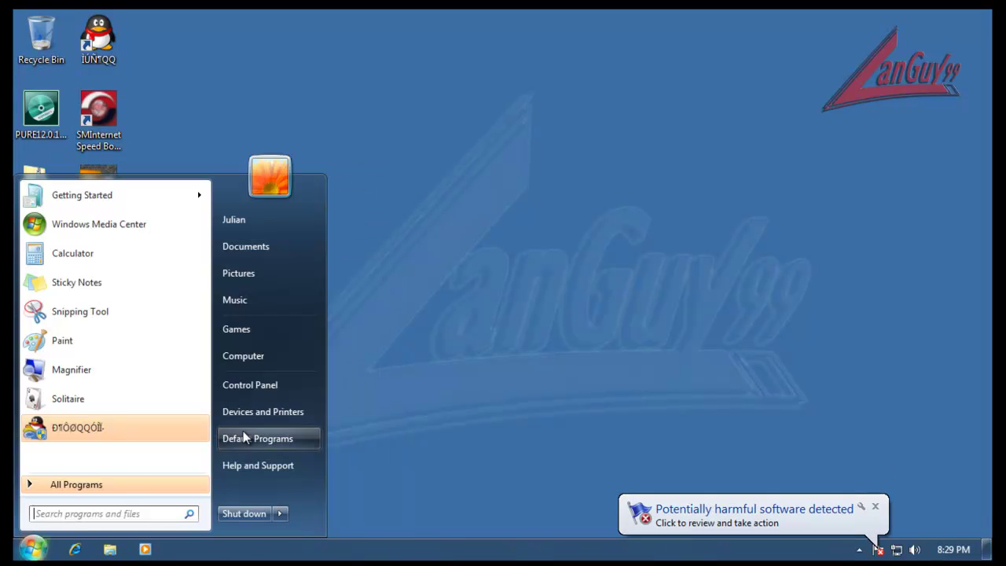
left_click(294, 387)
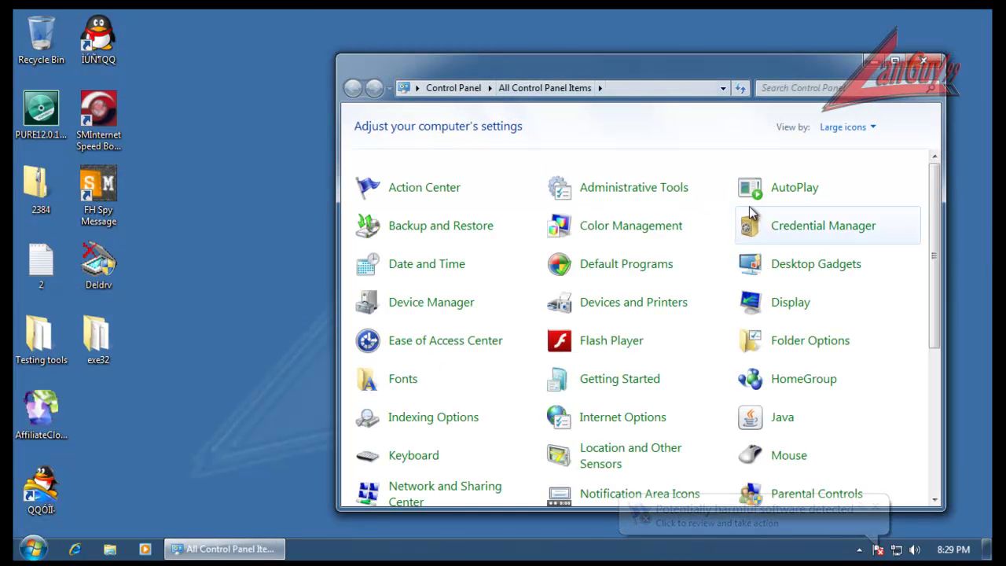
left_click_drag(933, 335, 935, 484)
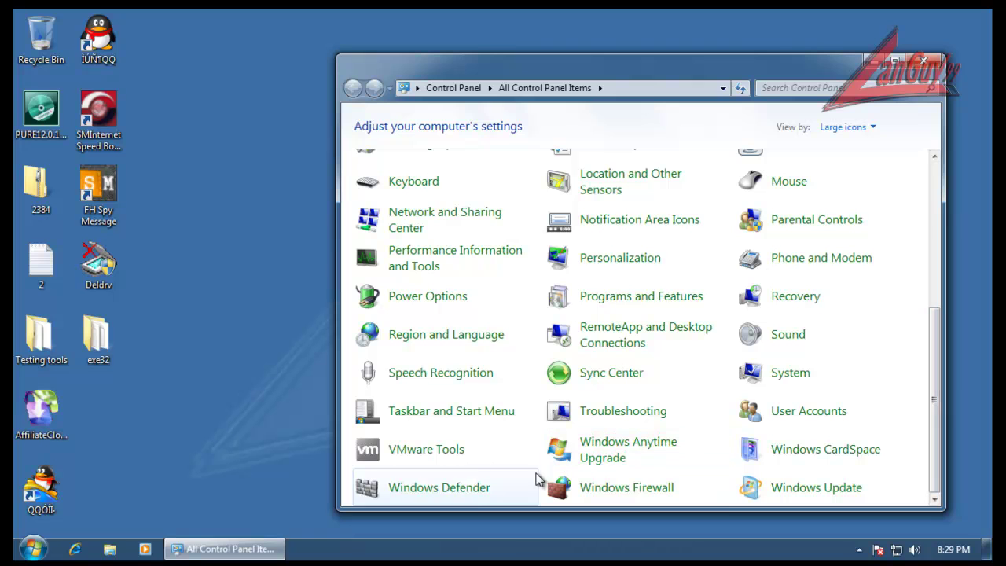
left_click(418, 488)
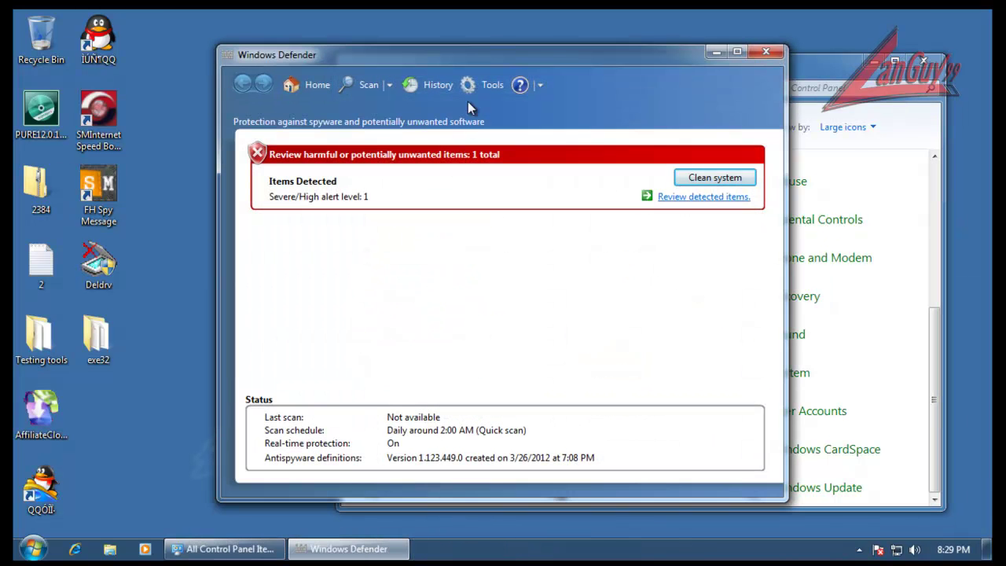
Turn off Windows Defender's real-time protection, save the setting, and close the Defender and Control Panel windows
left_click(491, 85)
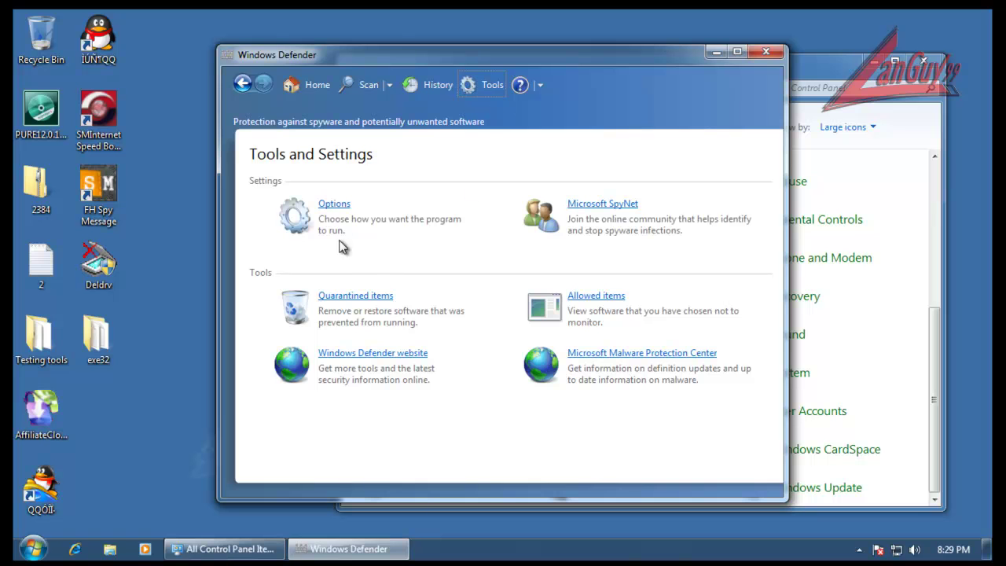
left_click(335, 204)
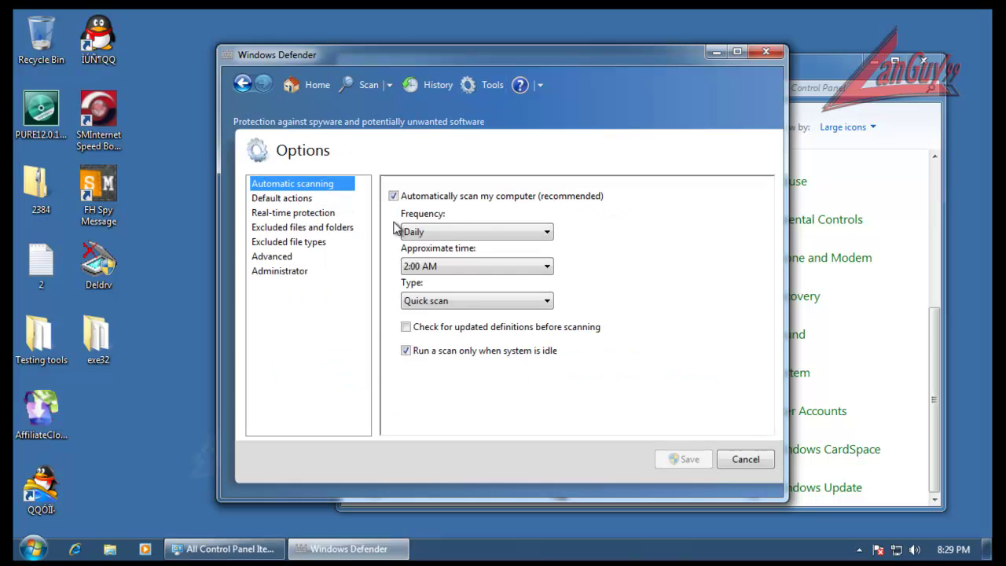
left_click(302, 212)
left_click(393, 195)
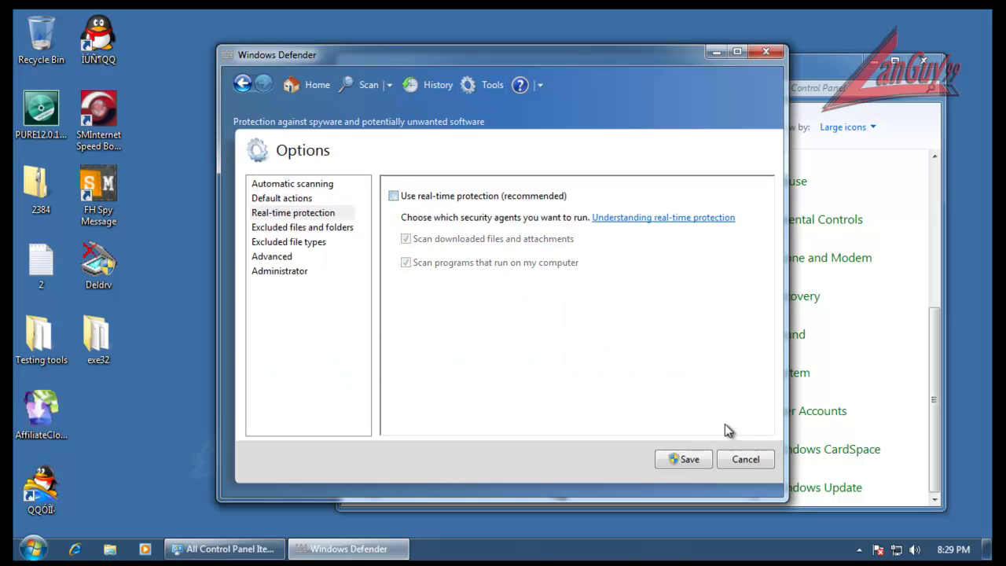
left_click(685, 459)
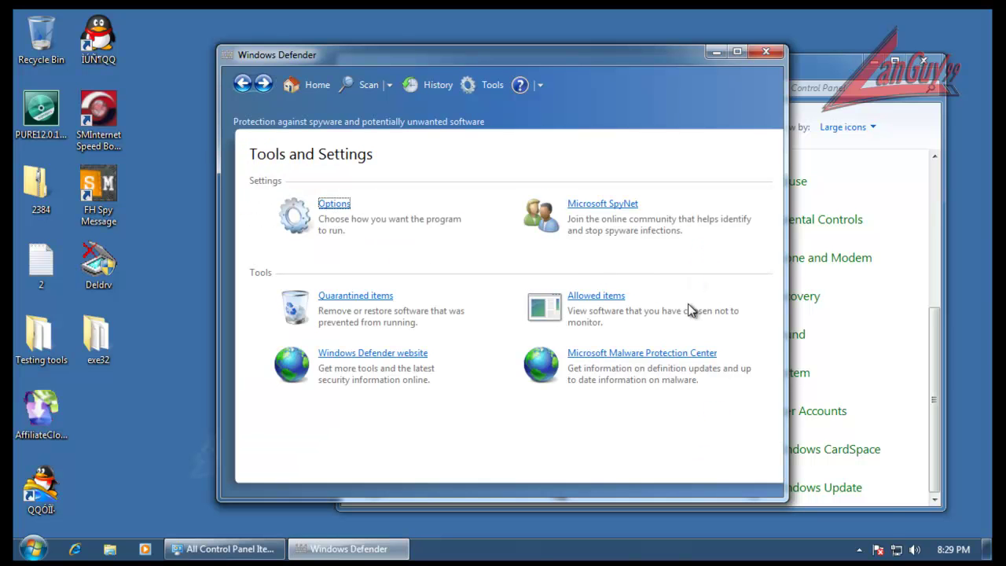
left_click(764, 52)
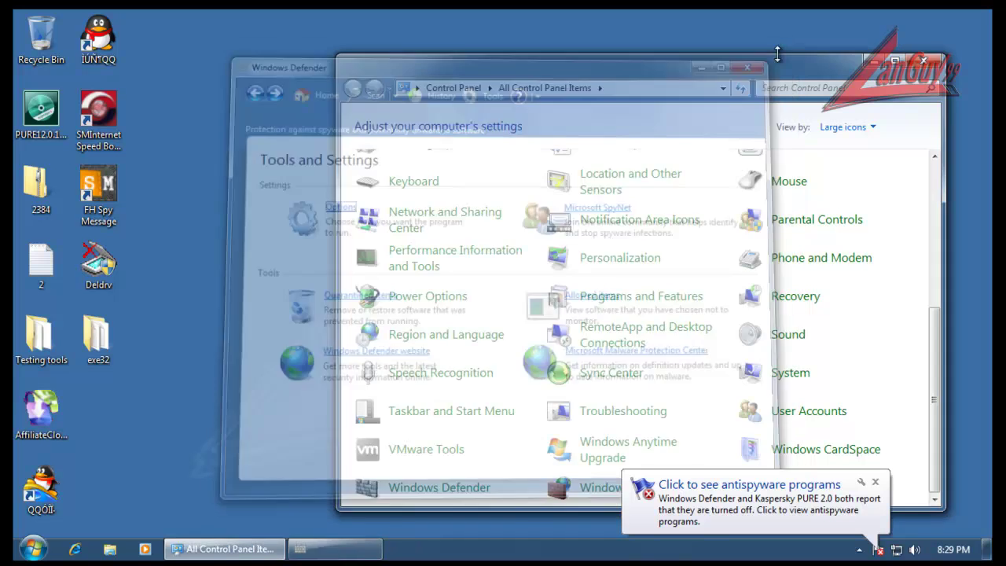
left_click(933, 62)
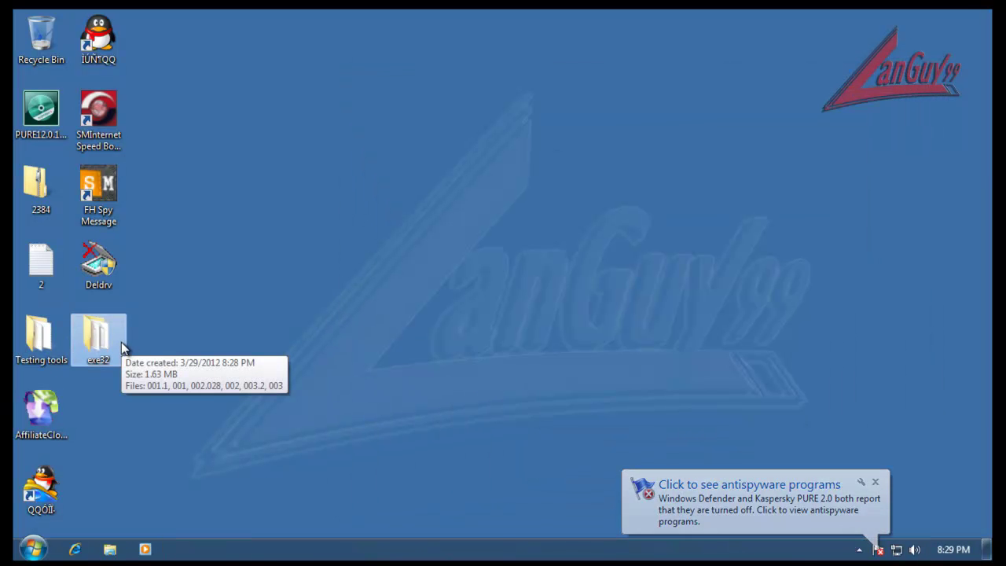
Delete the exe32 folder from the desktop and extract a fresh copy of it from the 2384 archive
key("Delete")
key("Return")
double_click(35, 185)
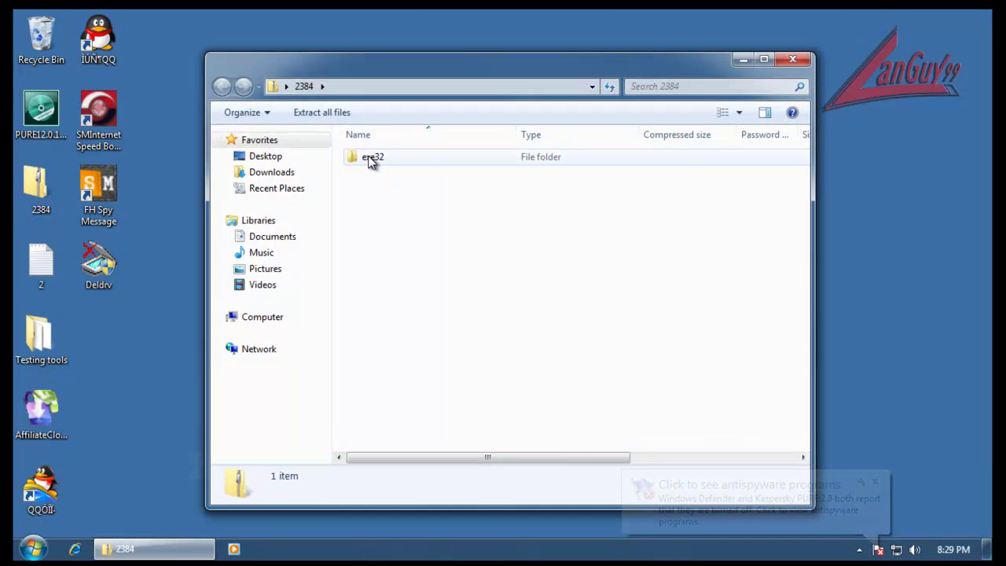
left_click_drag(371, 161, 107, 340)
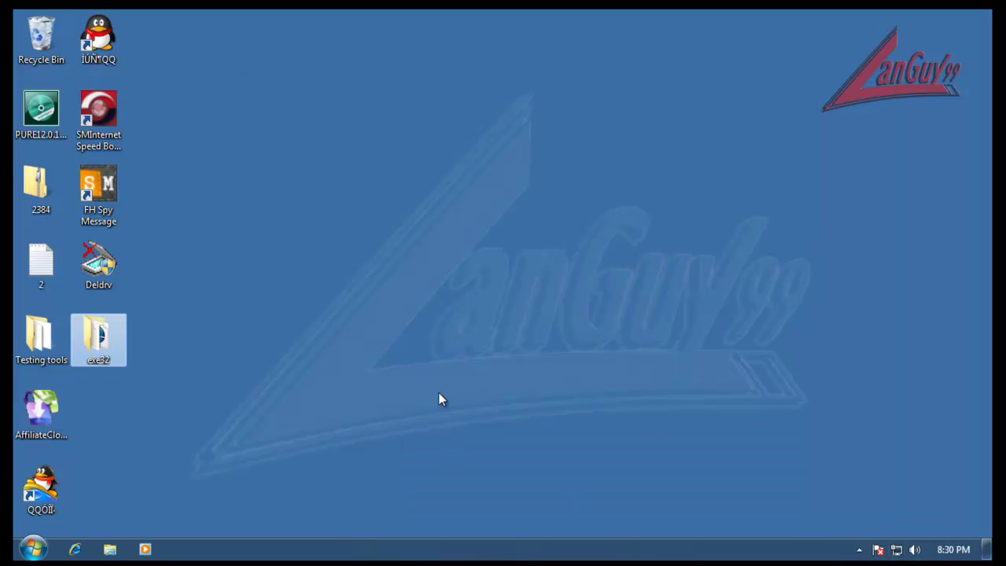
Check the properties of the freshly extracted exe32 folder and dismiss them
right_click(114, 341)
left_click(185, 327)
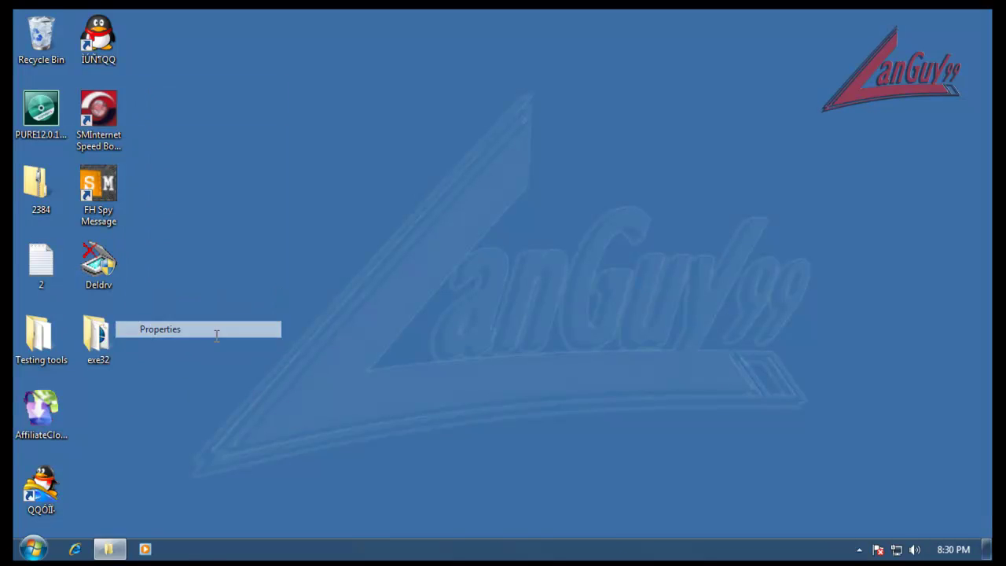
left_click(309, 522)
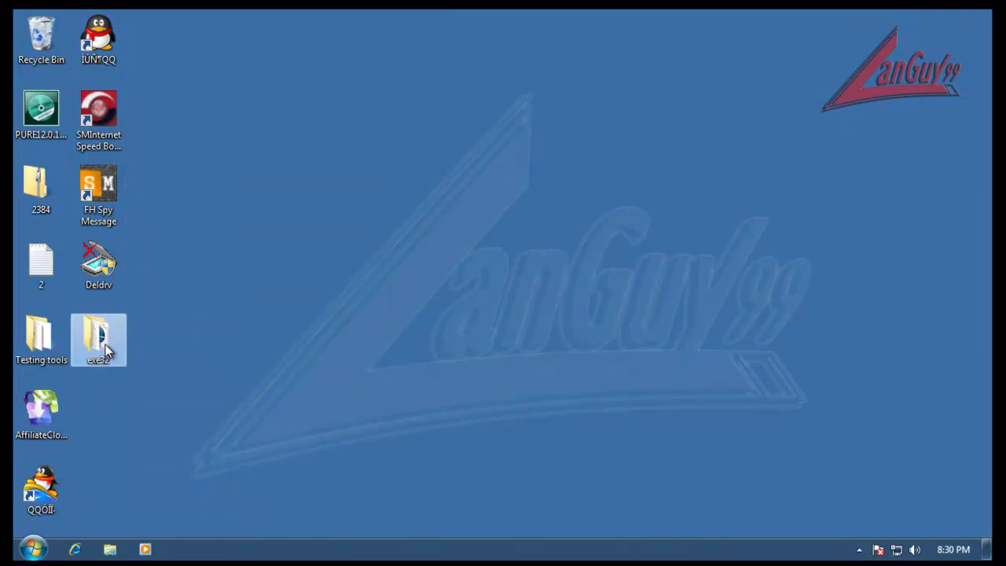
Scan the exe32 folder for viruses with Kaspersky and clear finished tasks from the scan task list
right_click(109, 344)
left_click(214, 138)
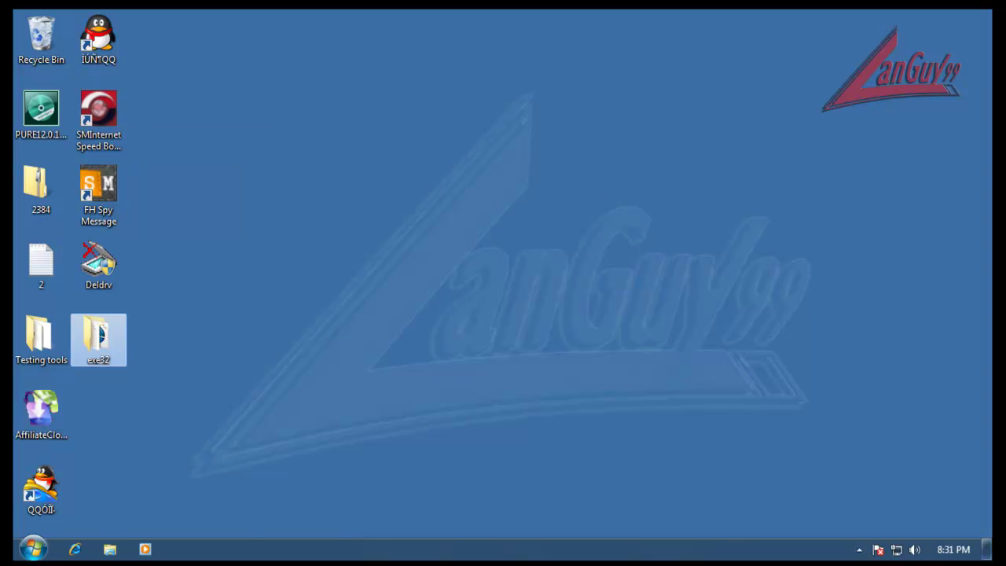
left_click_drag(549, 220, 495, 124)
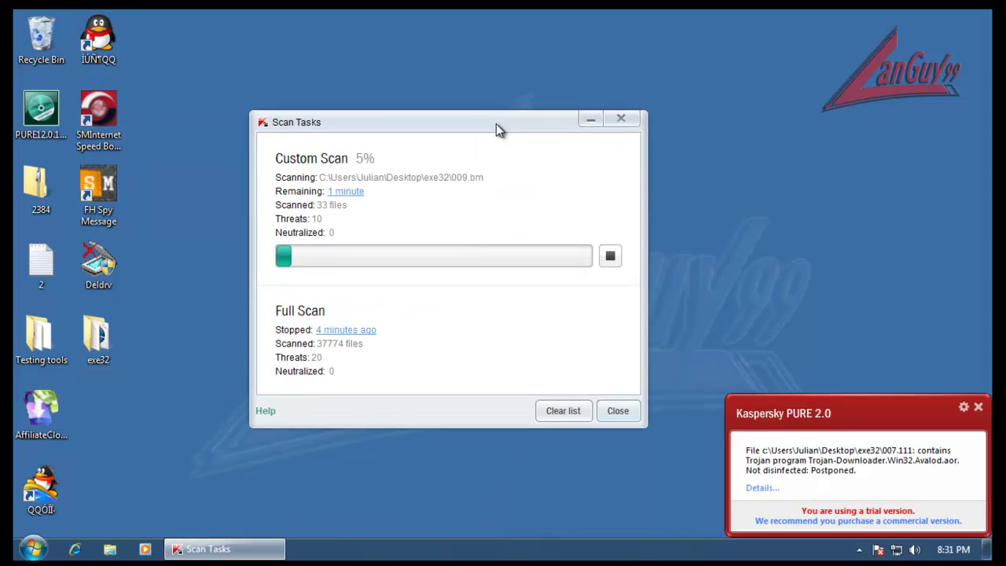
left_click(562, 416)
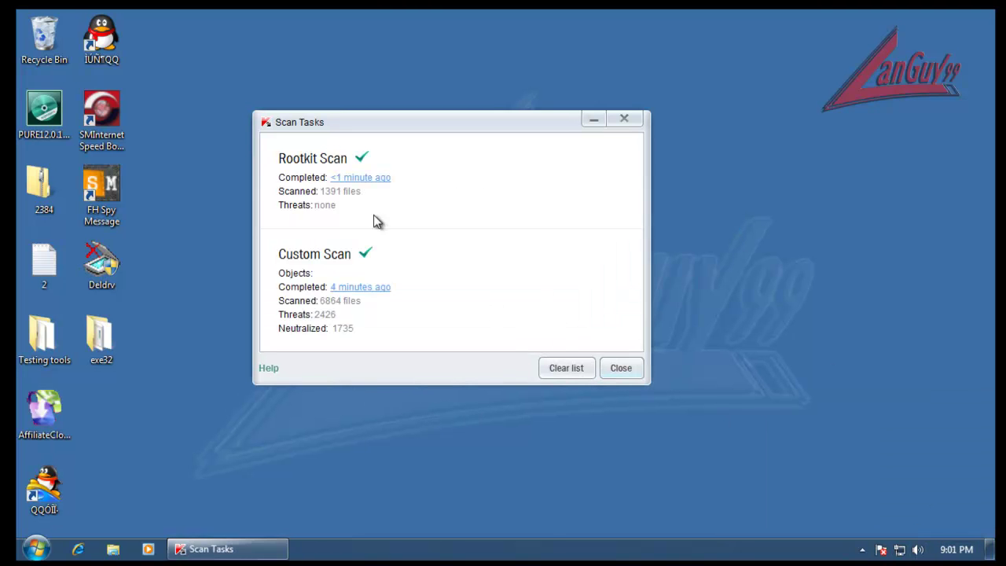
Close the scan task list and resume Kaspersky PURE 2.0 protection
left_click(624, 373)
left_click(860, 547)
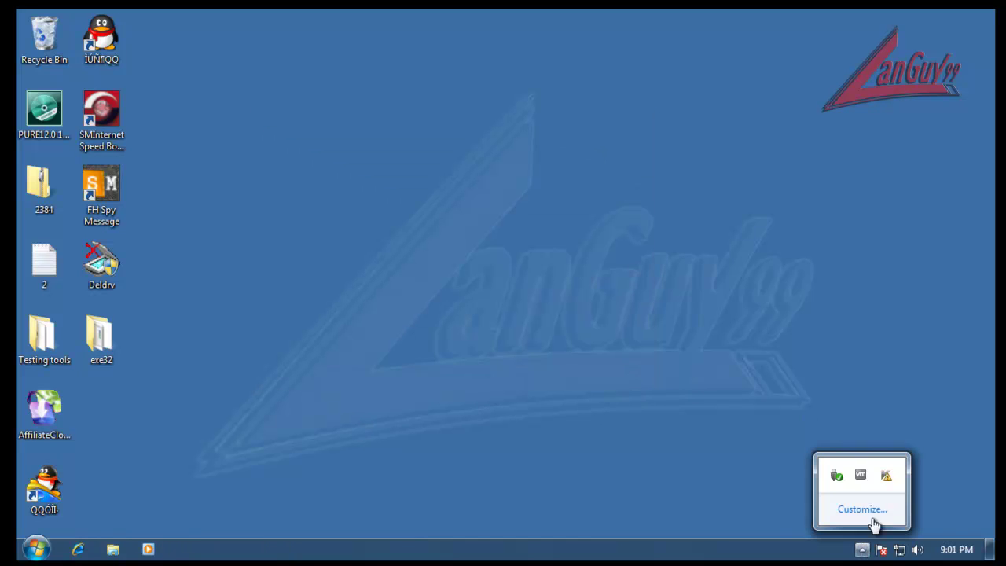
right_click(887, 477)
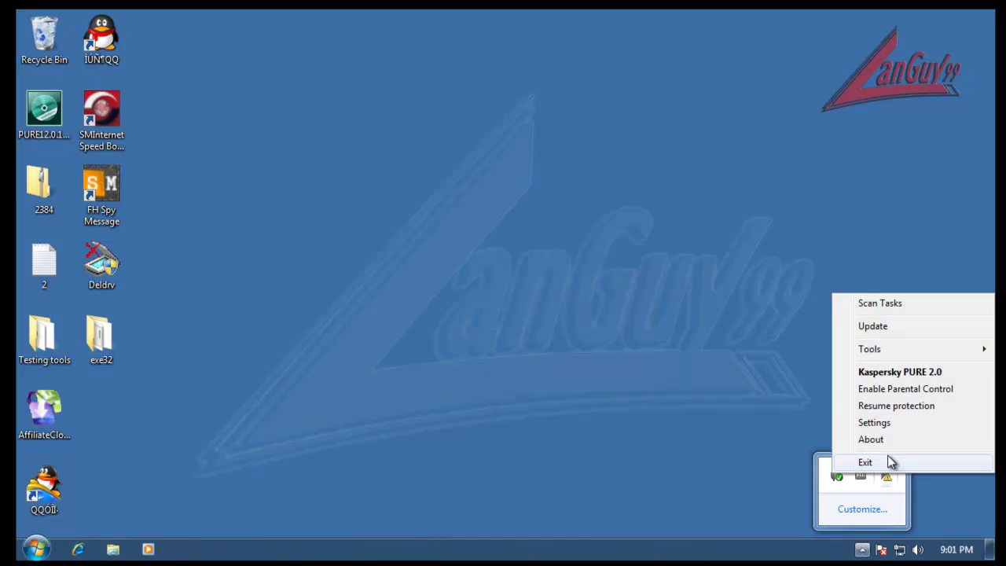
left_click(903, 406)
Open the Kaspersky PURE 2.0 main window and bring up the security problems list from Computer Protection
left_click(862, 549)
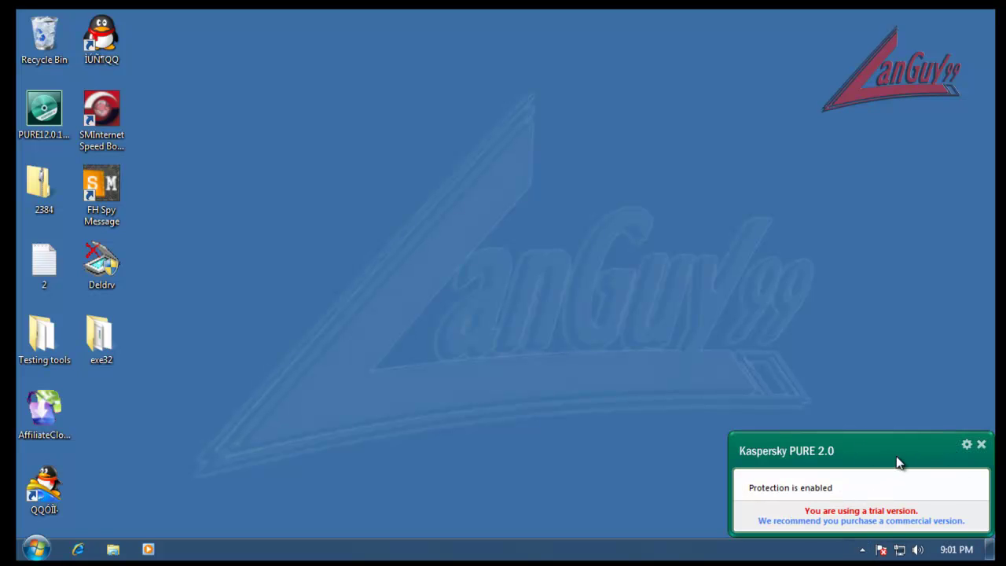
left_click(862, 549)
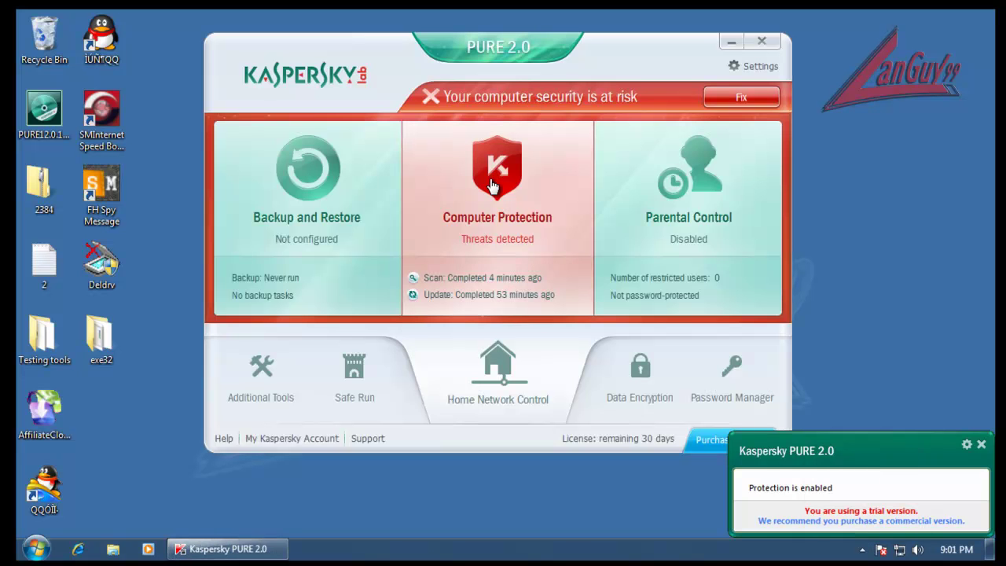
left_click(491, 185)
left_click(760, 309)
left_click(752, 352)
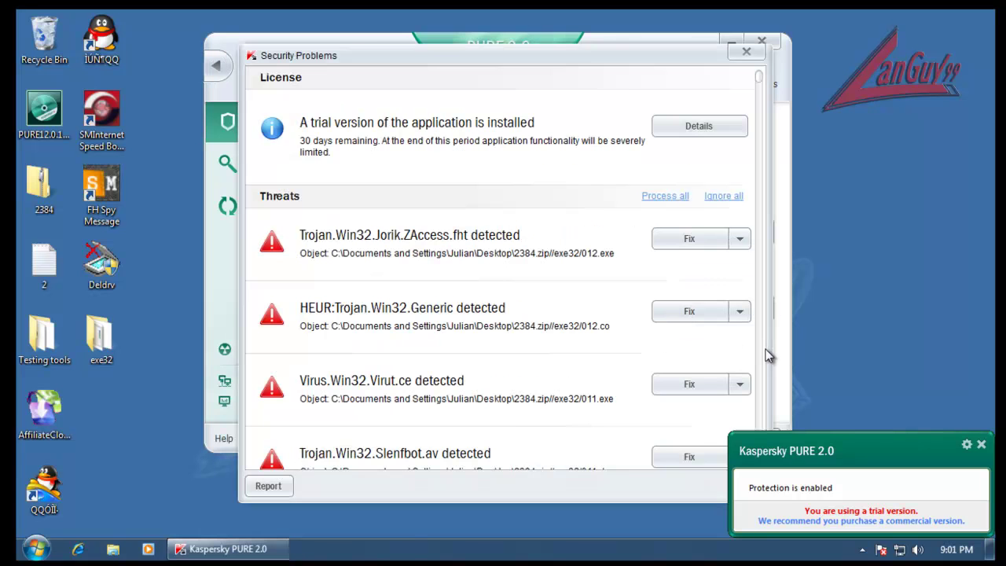
Review the detected threats and the available actions for them, and process all threats at once
left_click(741, 238)
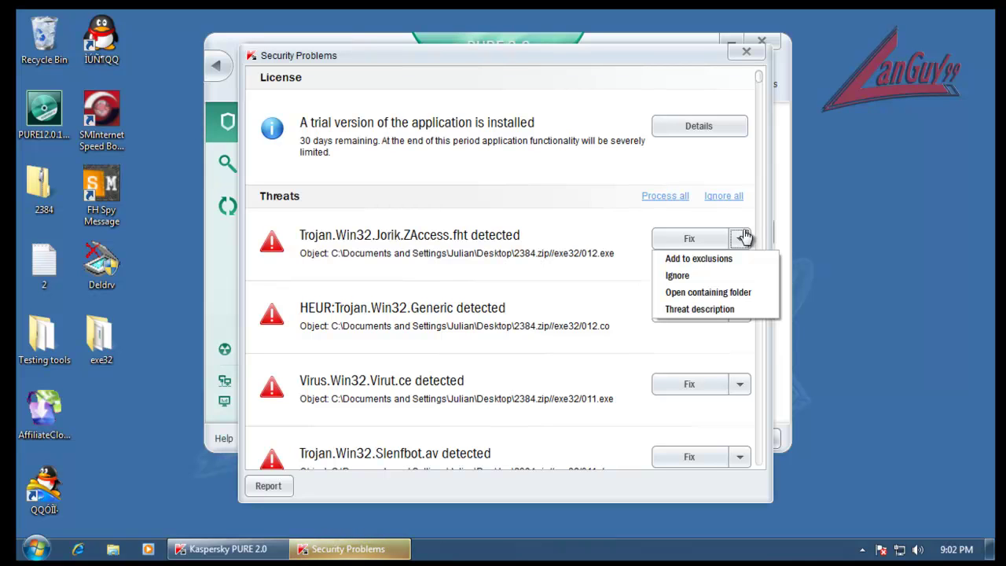
left_click(742, 213)
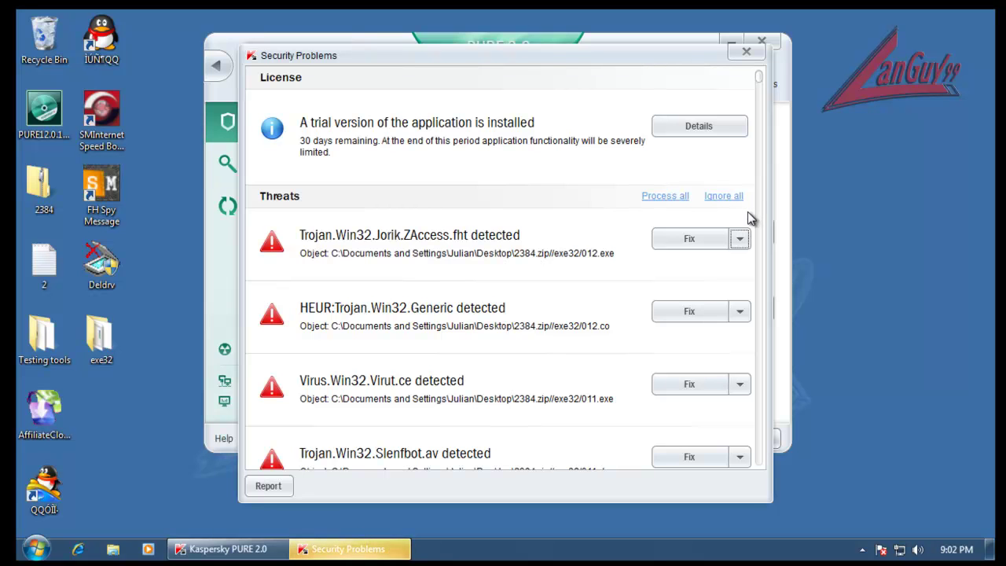
scroll(761, 228, "down", 10)
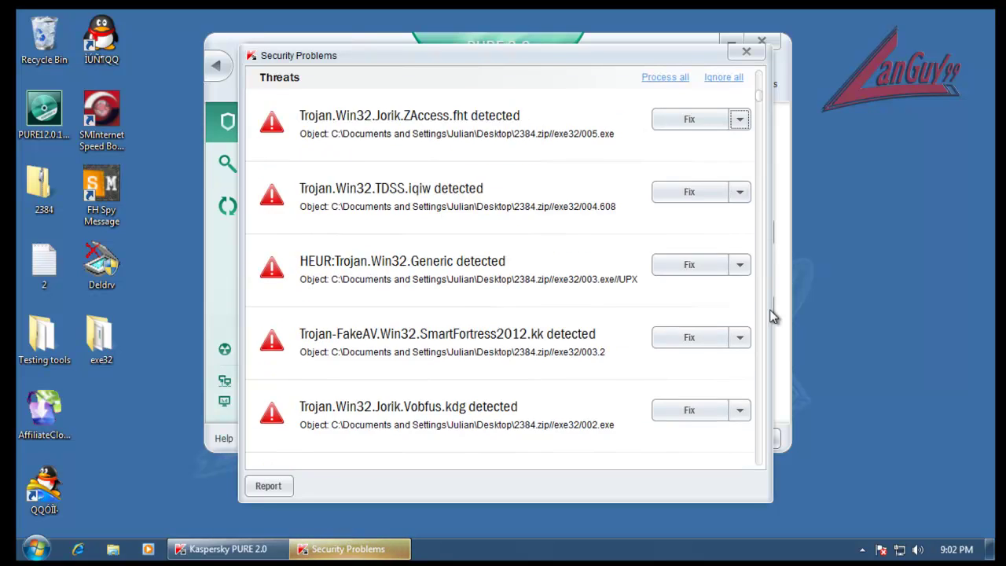
scroll(769, 356, "down", 5)
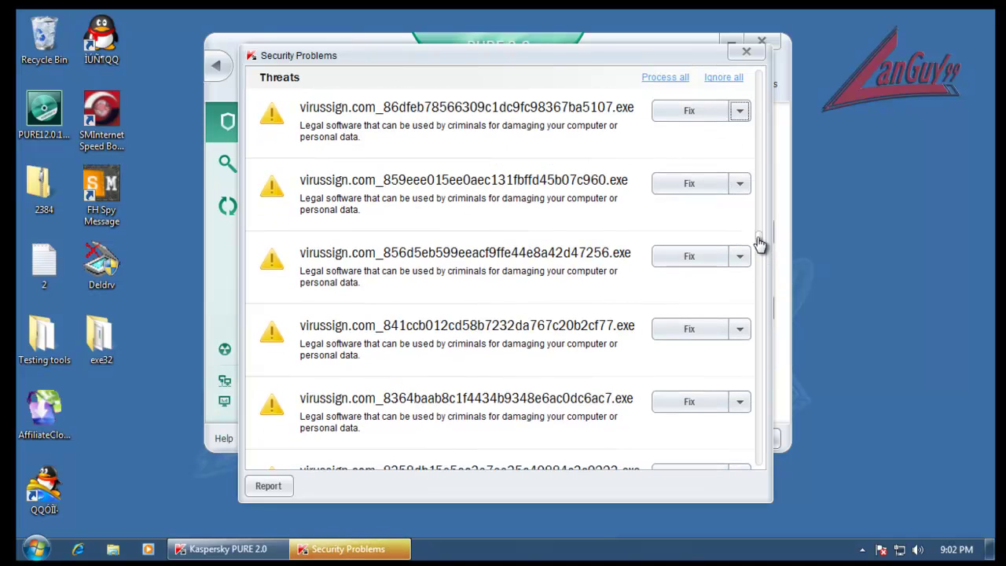
left_click_drag(759, 244, 770, 64)
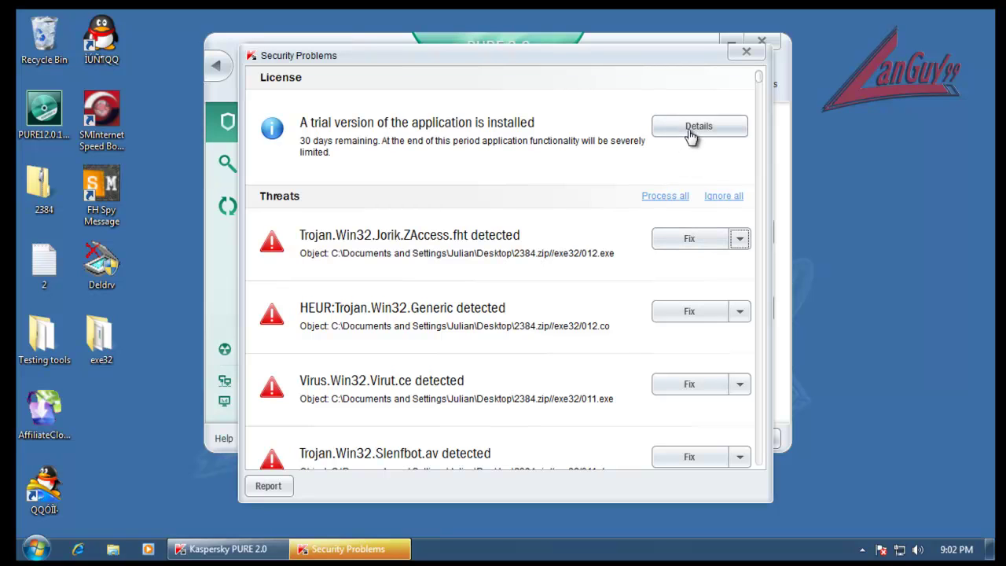
left_click(682, 197)
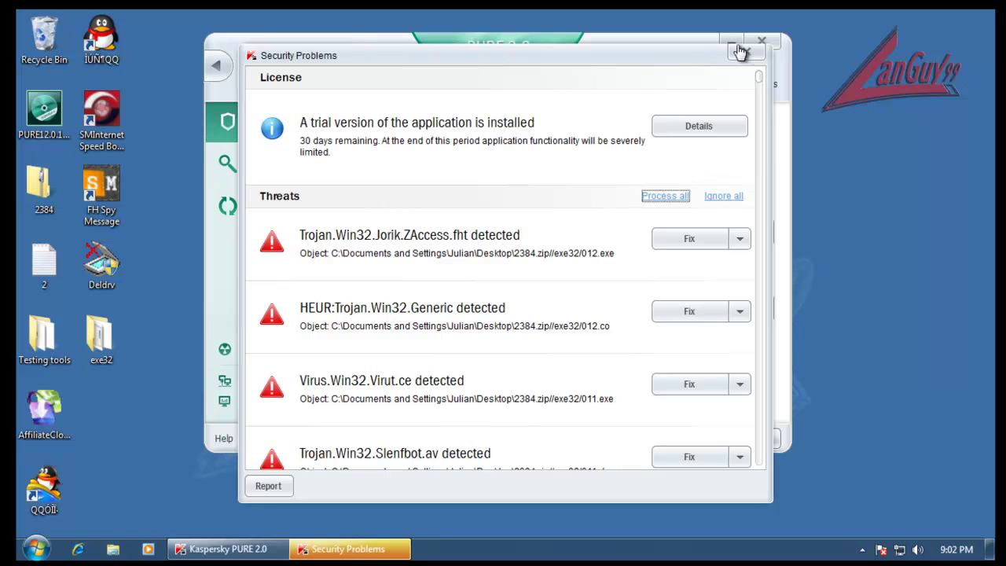
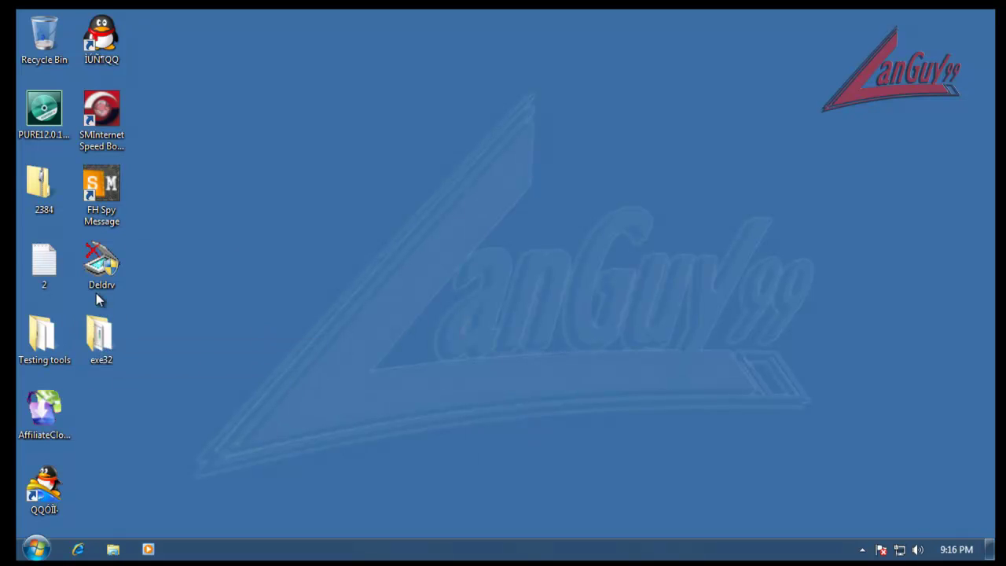
Open the exe32 folder's properties to check how many files remain in it
right_click(91, 337)
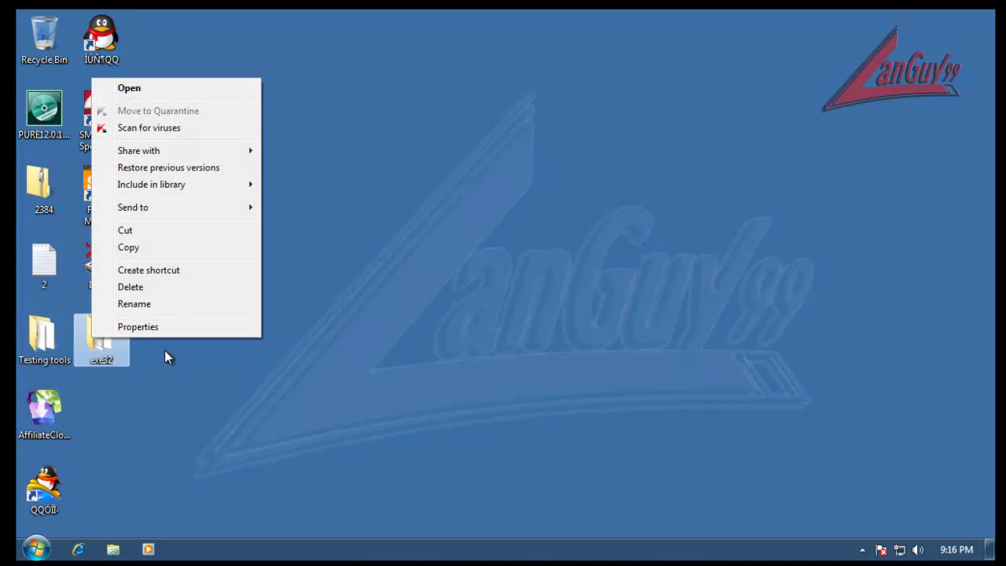
left_click(141, 325)
left_click_drag(283, 172, 390, 135)
left_click(178, 266)
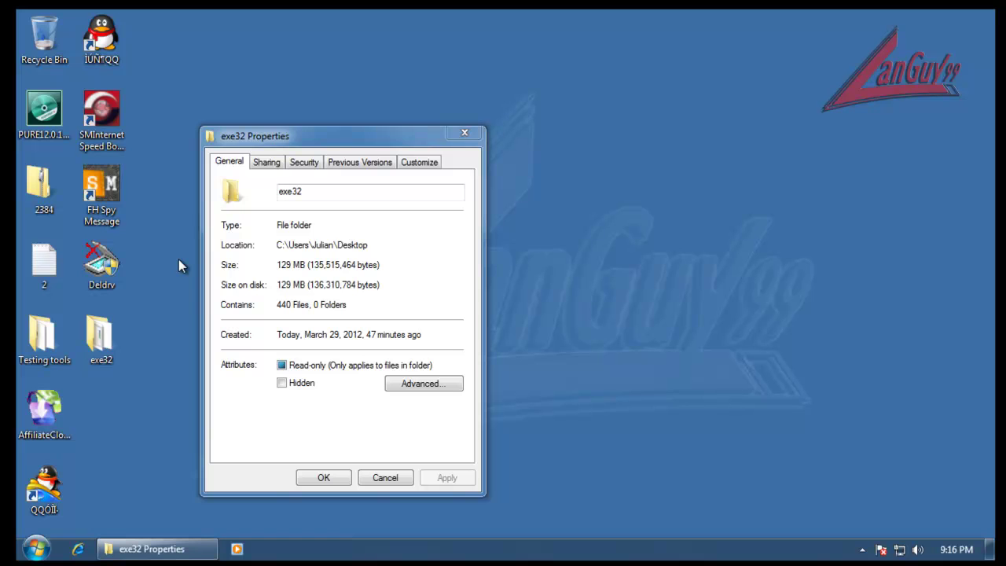
Use Calculator to work out the share of the 2384 samples removed, based on the 440 files left, and close it
left_click(165, 367)
left_click_drag(149, 86, 473, 87)
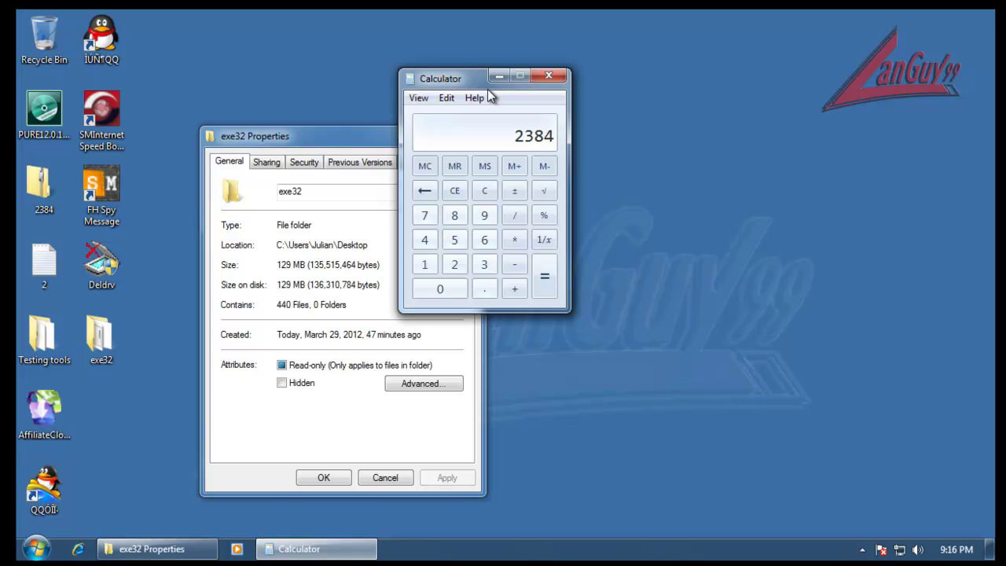
key("Return")
type("2384")
key("Return")
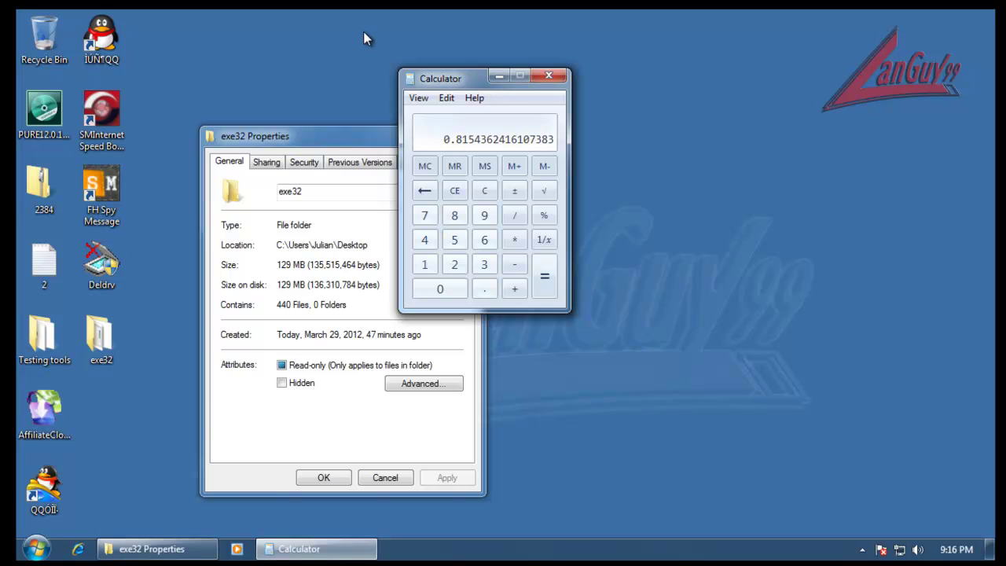
left_click(549, 75)
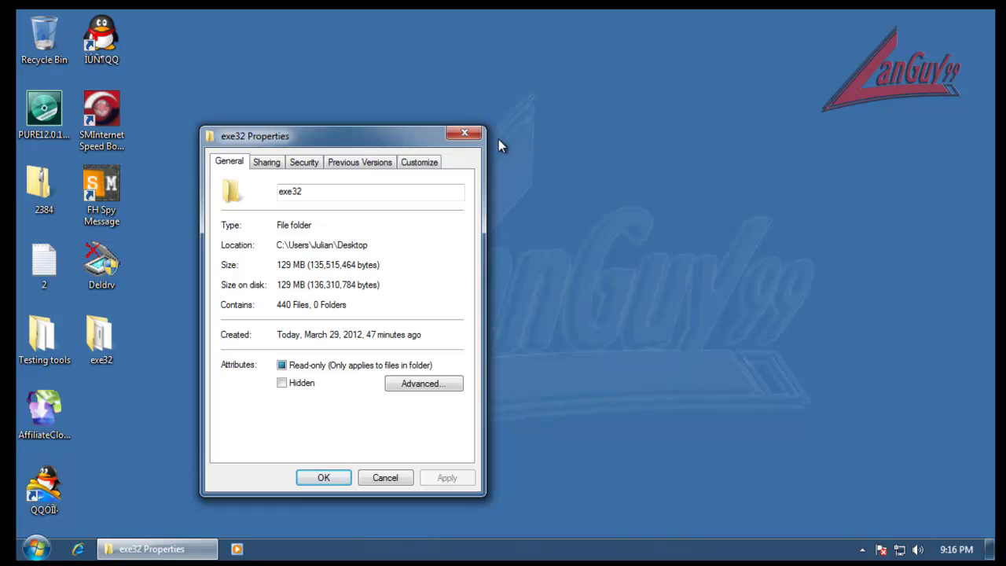
Close the folder properties, open the exe32 folder and sort its files by name in ascending order
left_click(465, 133)
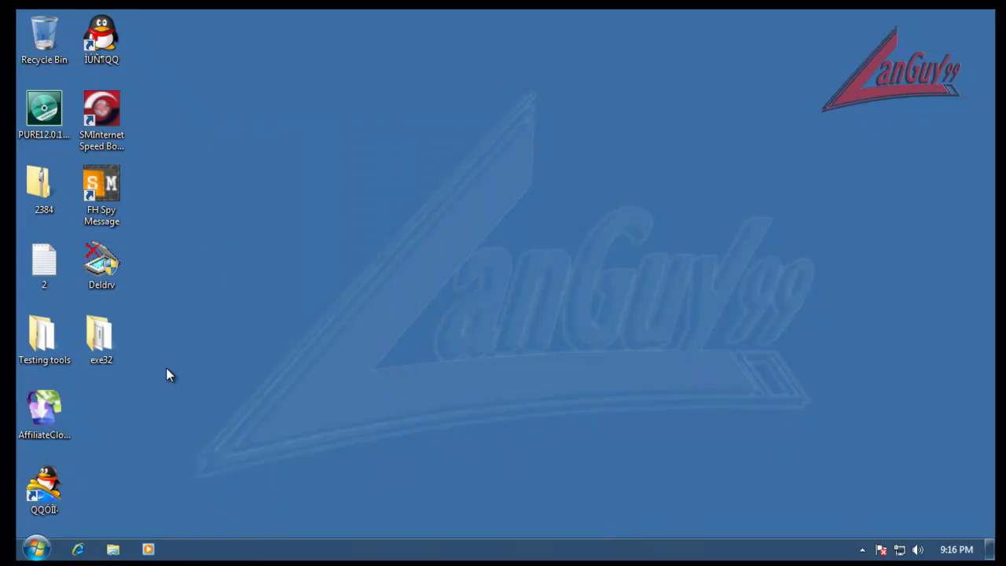
left_click(862, 549)
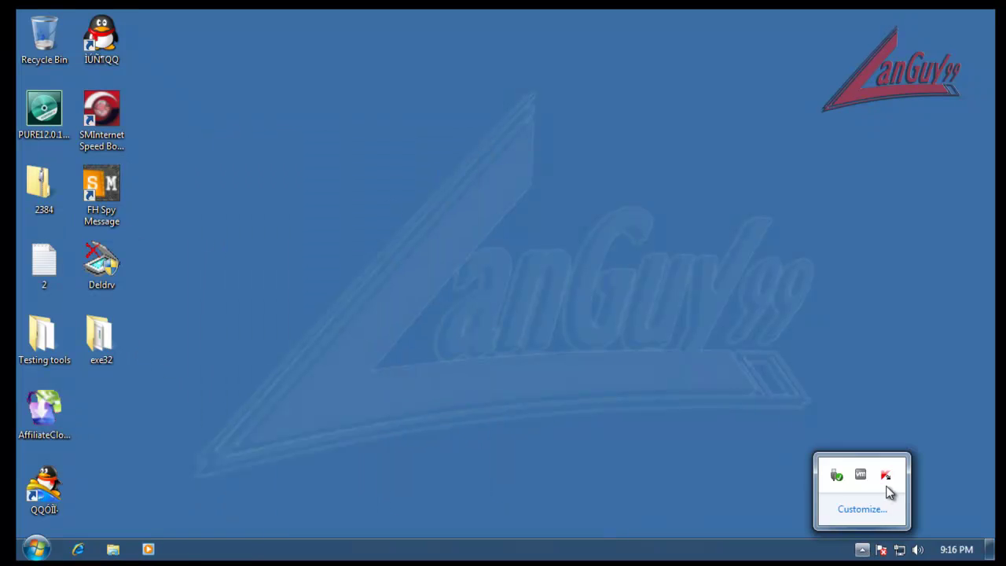
left_click(507, 316)
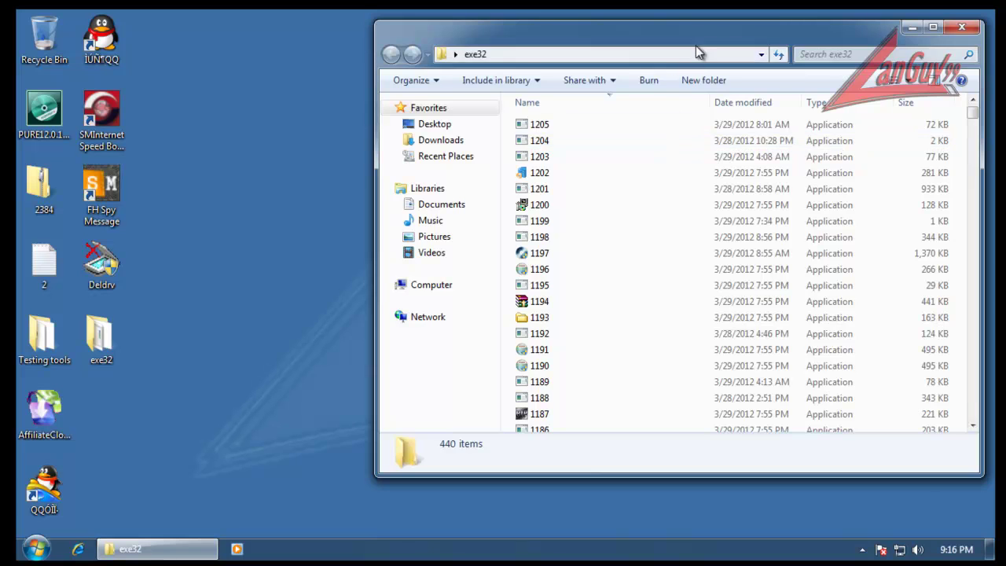
left_click_drag(692, 52, 605, 73)
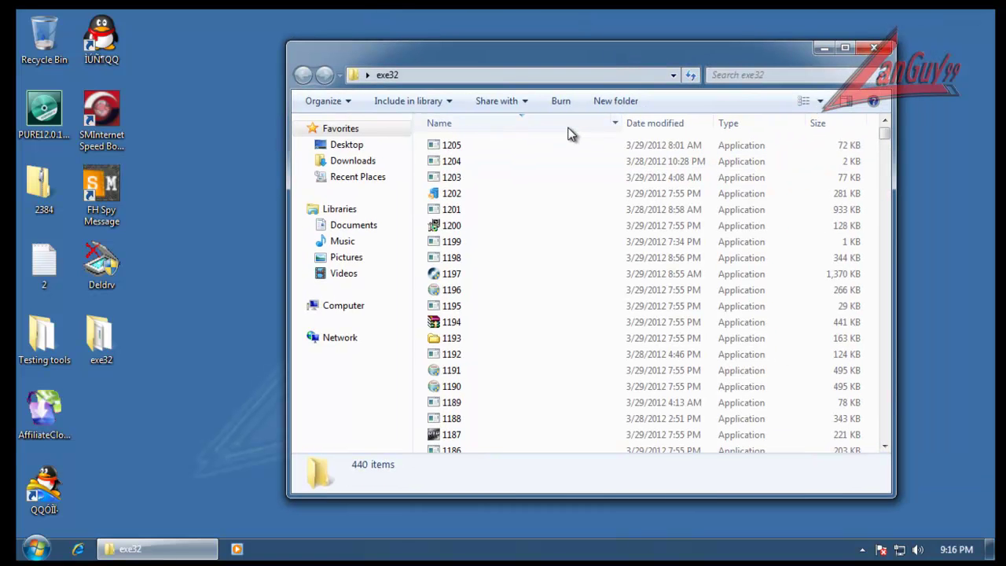
left_click(568, 126)
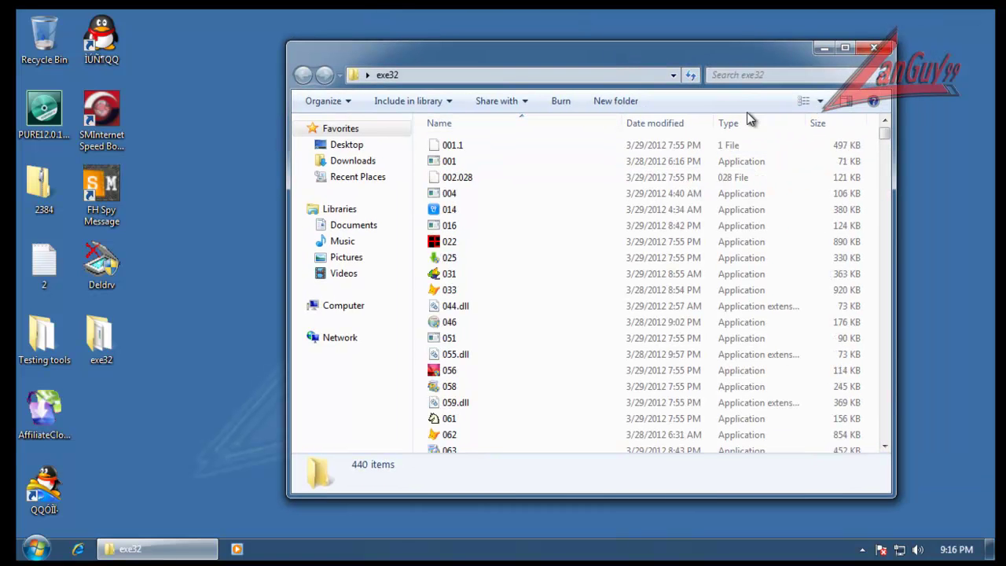
Try running the remaining samples 001 and 137 from the exe32 folder, dismissing any error messages
left_click(464, 161)
double_click(464, 161)
left_click(631, 283)
scroll(482, 314, "down", 10)
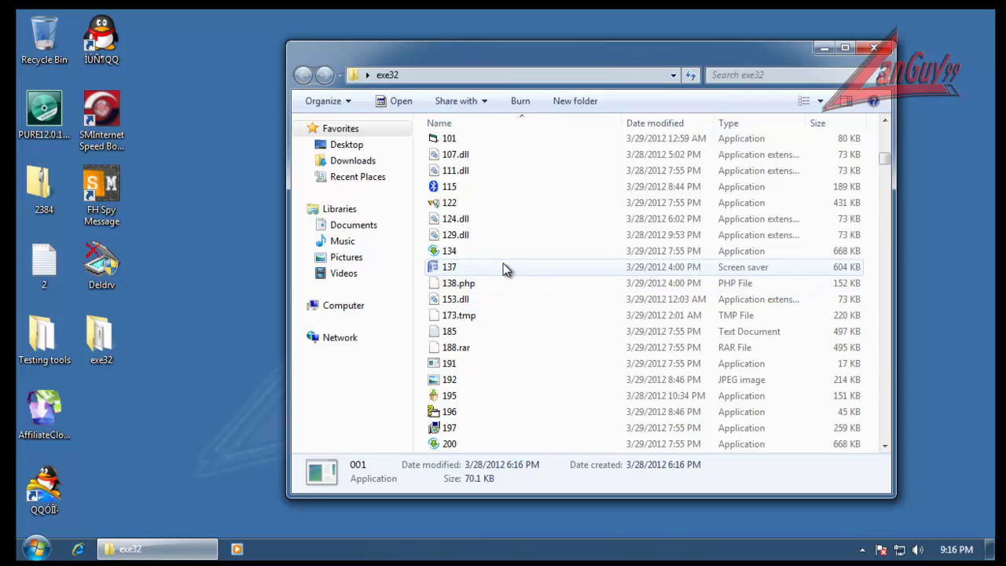
left_click(456, 268)
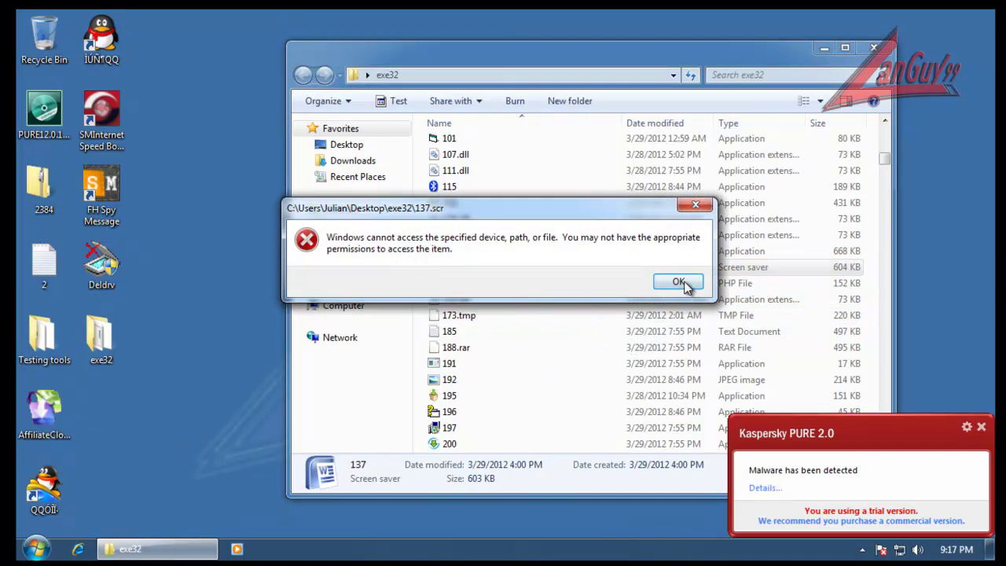
left_click(680, 283)
Open the 192 JPEG image and close its viewer, and open the 219 managed information card file
left_click(454, 381)
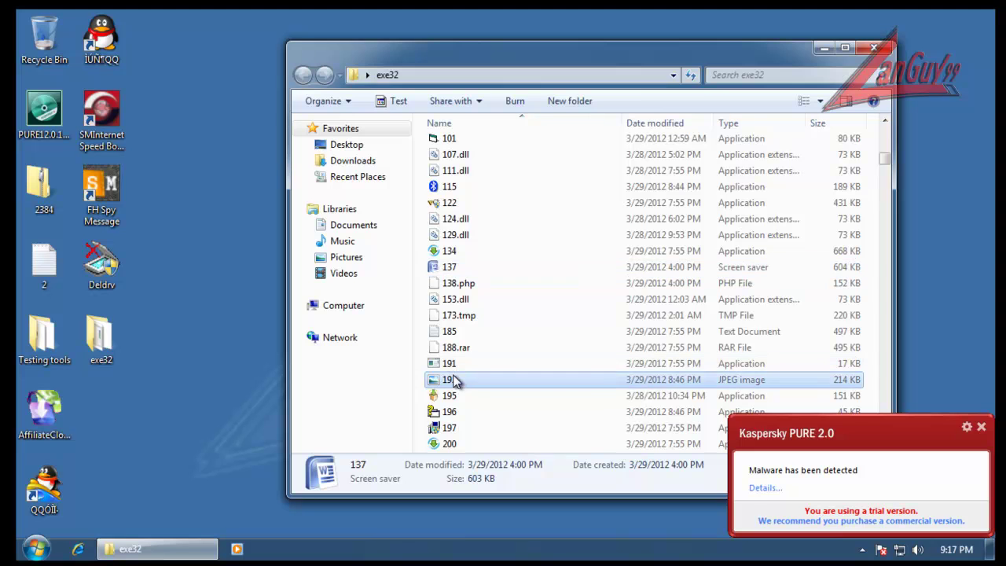
double_click(684, 381)
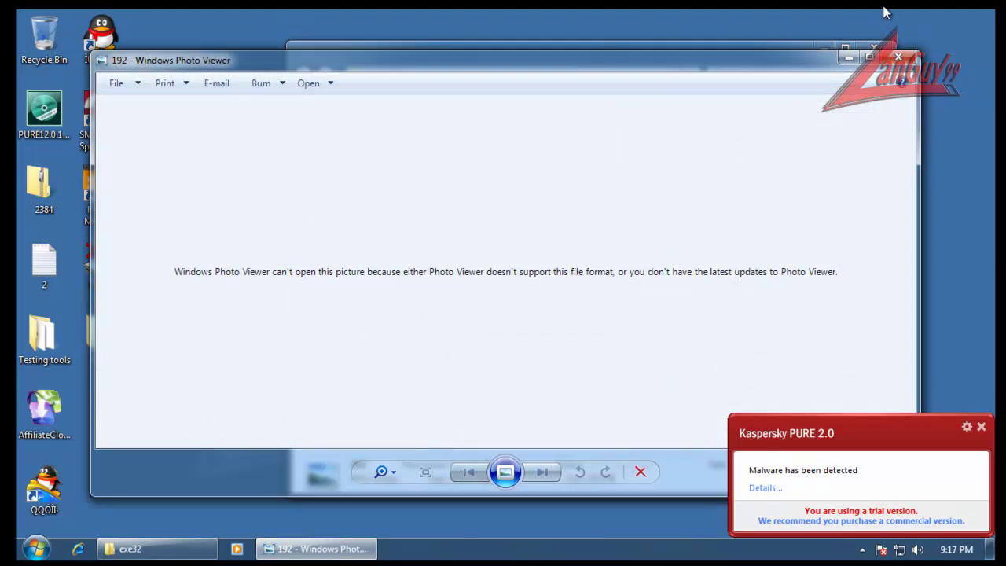
left_click(896, 55)
scroll(567, 363, "down", 6)
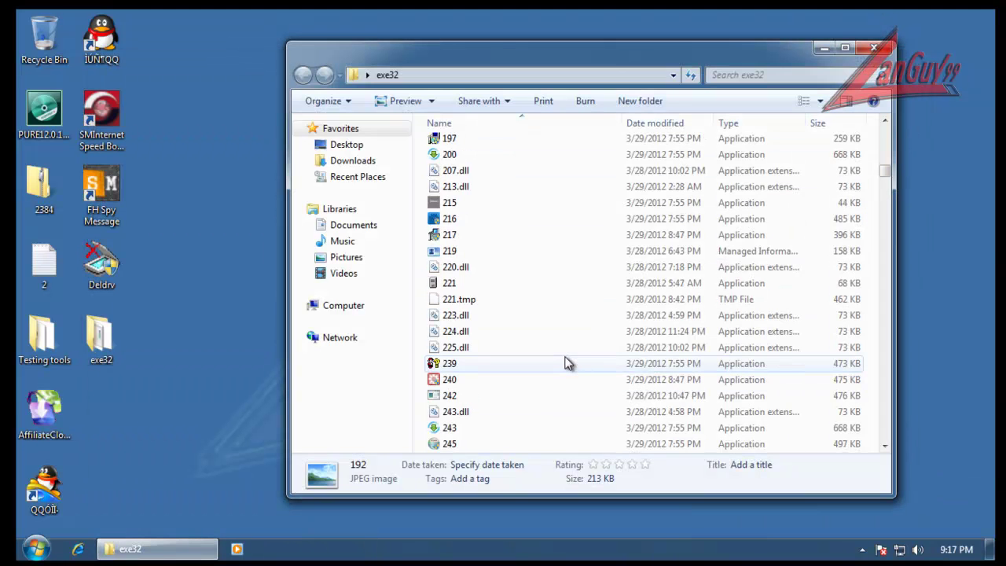
left_click(462, 251)
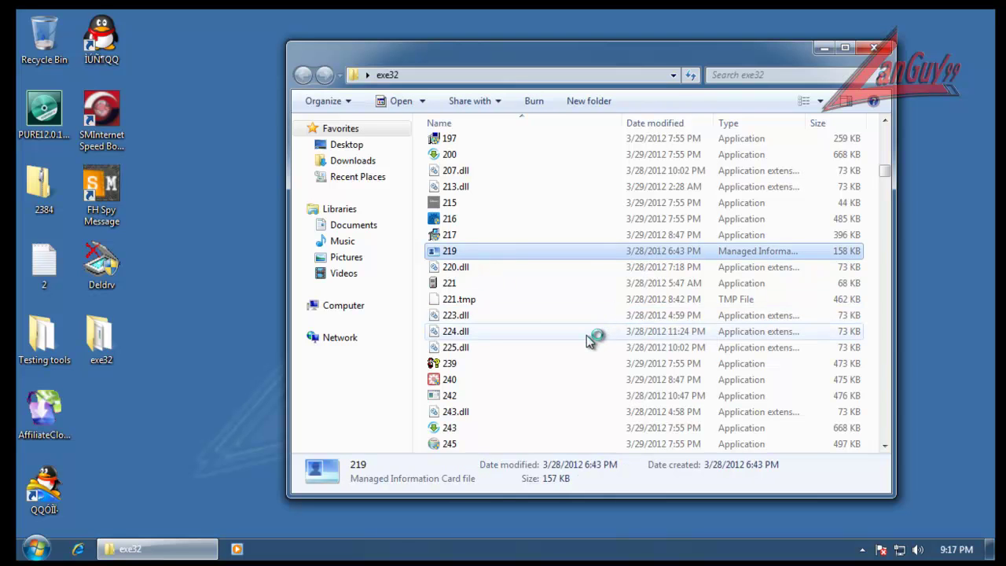
Run sample 250, allow Softonic Downloader to make changes, and accept its licence to start the Pinnacle VideoSpin download
scroll(592, 336, "down", 3)
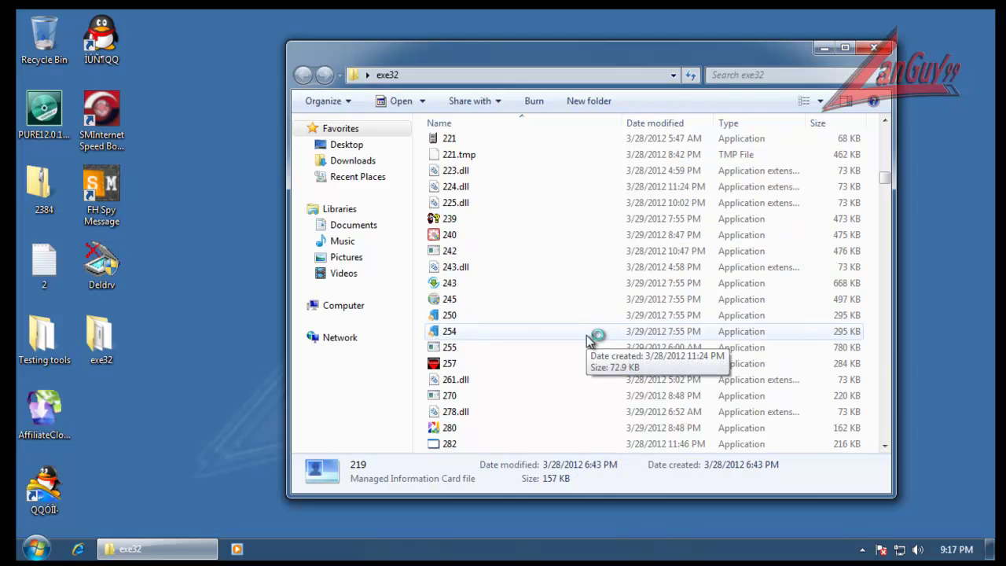
left_click(452, 315)
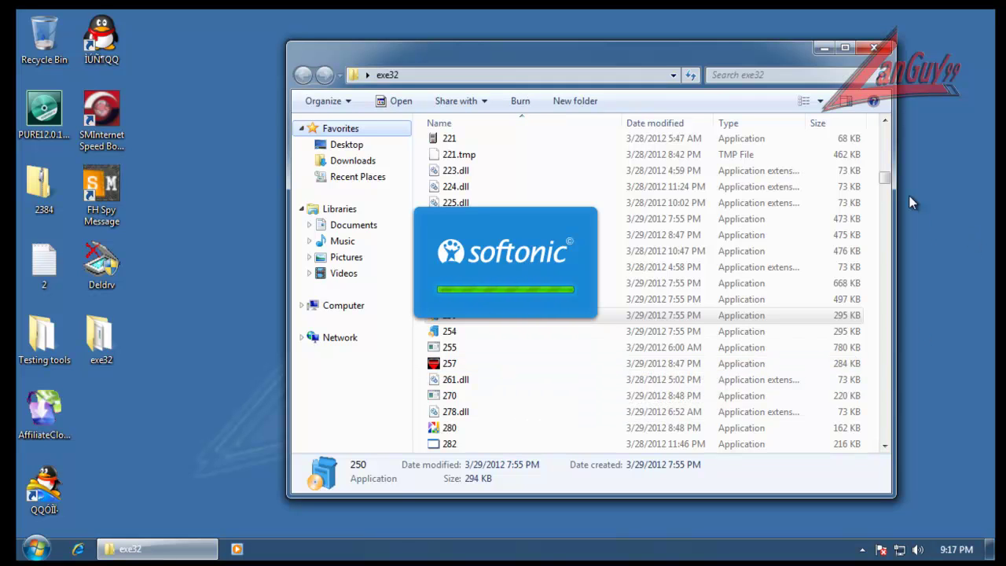
left_click_drag(884, 180, 886, 189)
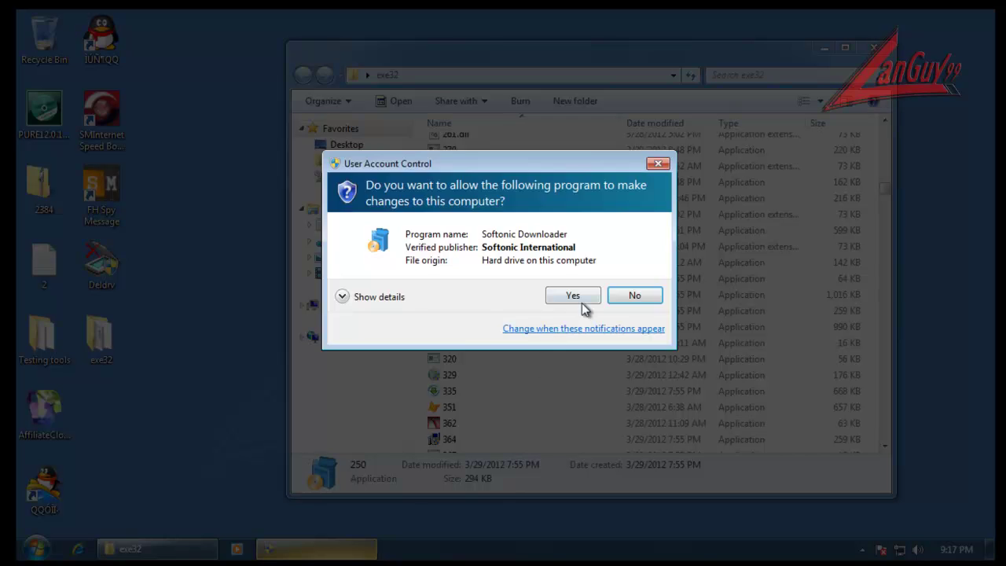
left_click(581, 303)
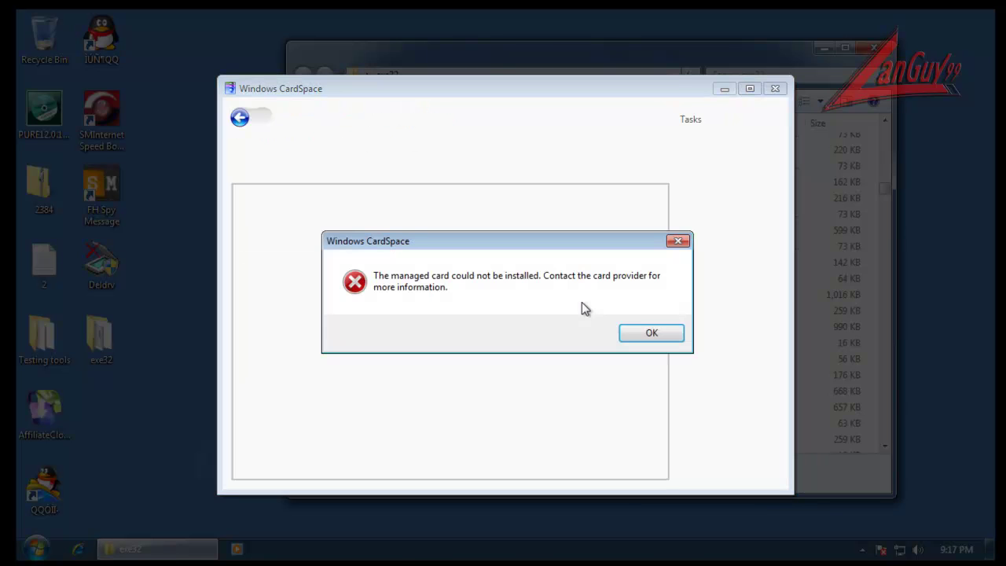
left_click(664, 333)
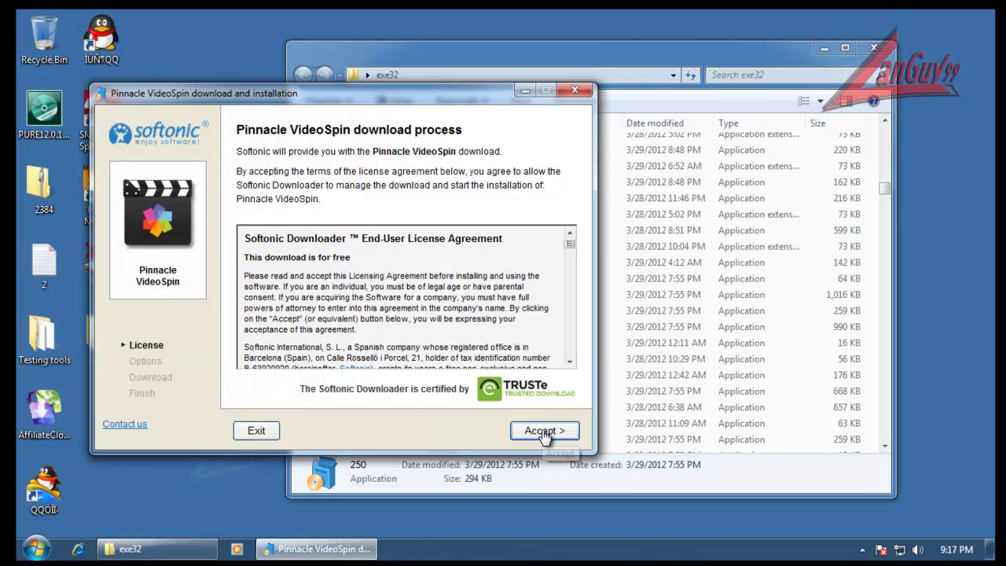
left_click(543, 433)
left_click(544, 434)
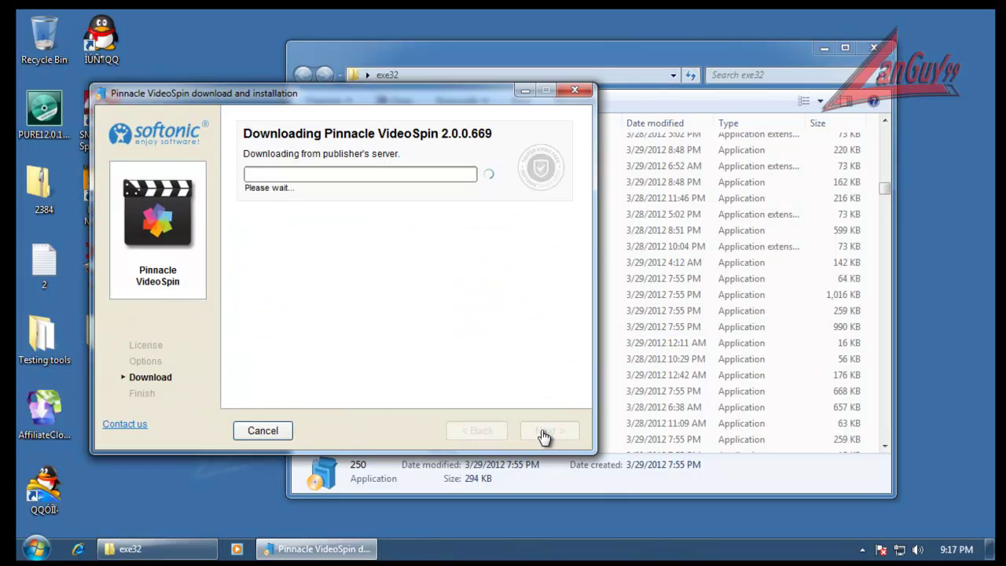
Return to the exe32 folder and run samples 362, 418 and 485, dismissing any error messages
left_click(680, 60)
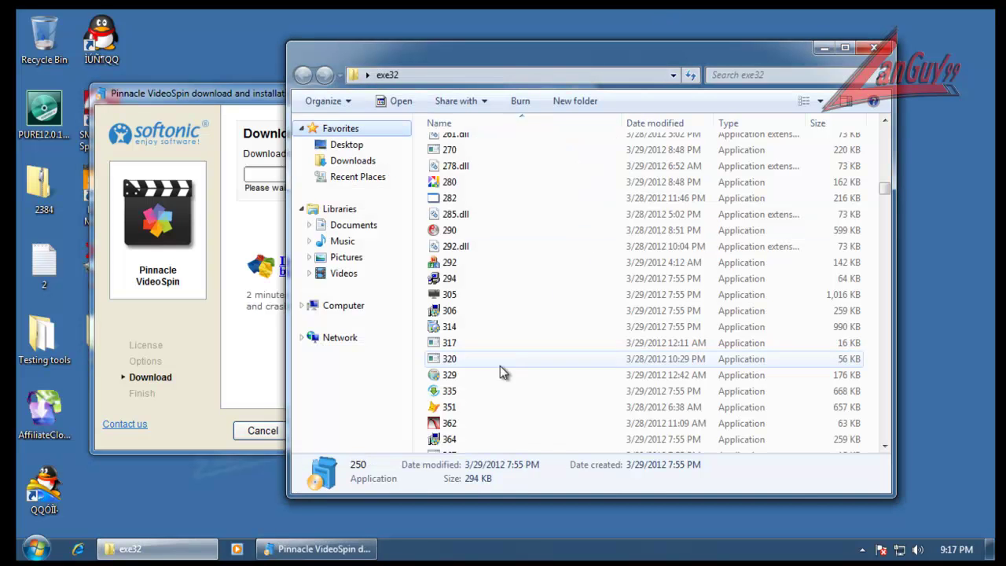
double_click(449, 425)
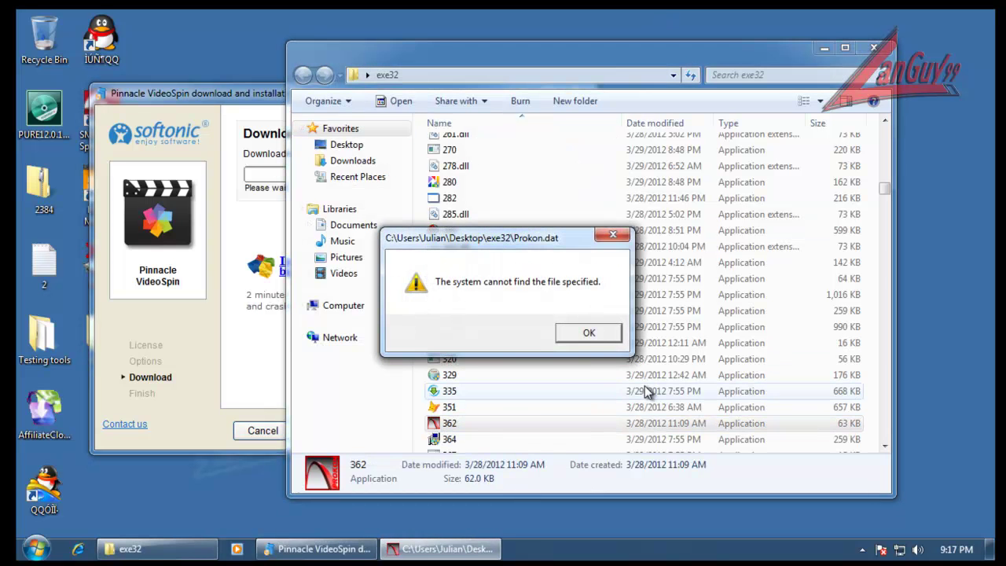
left_click(588, 332)
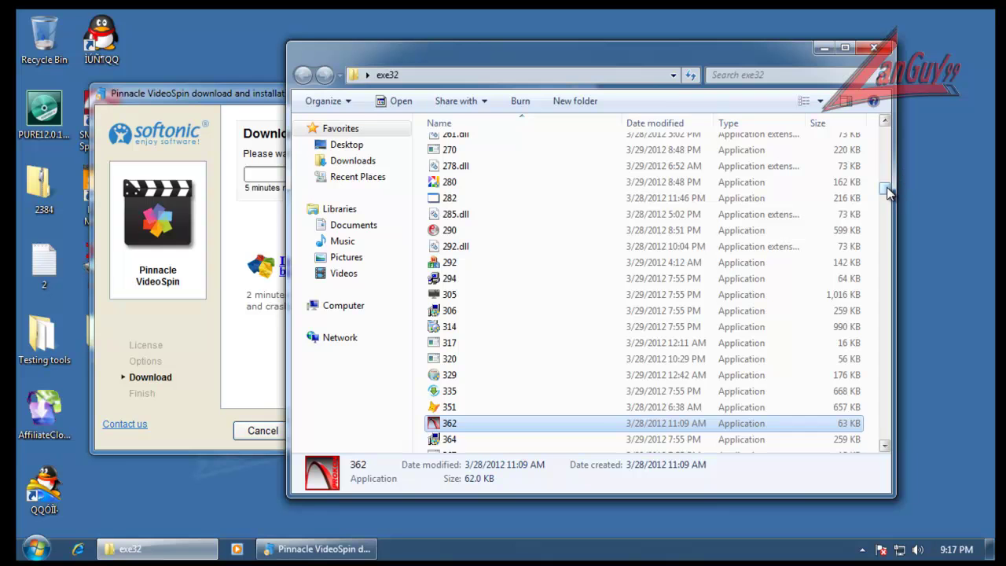
left_click_drag(888, 194, 880, 207)
double_click(448, 234)
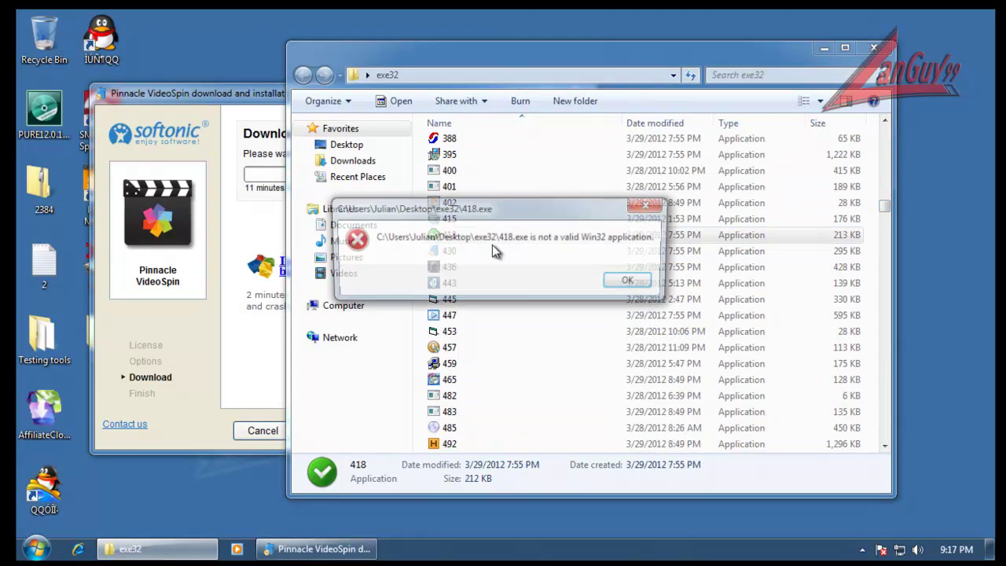
left_click(632, 282)
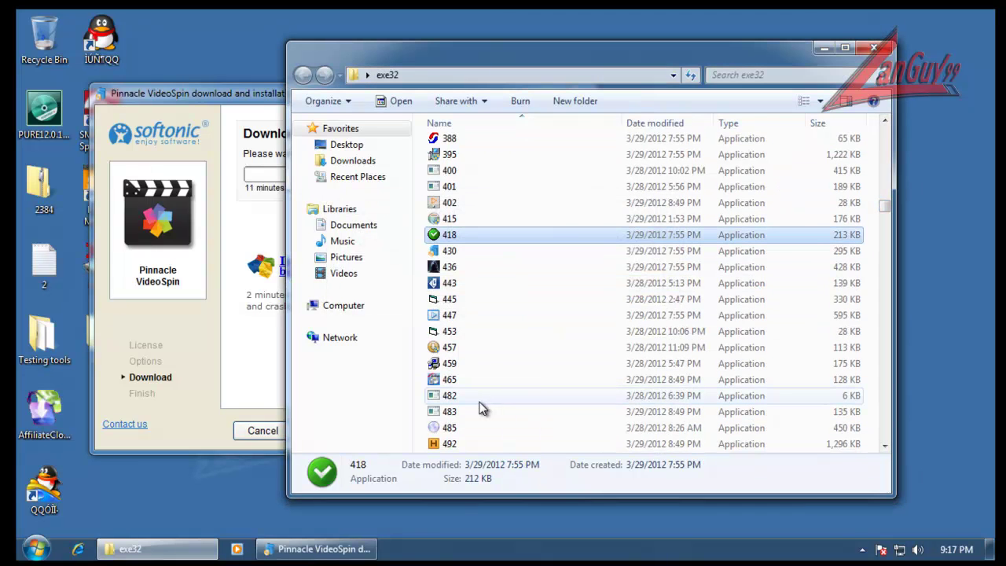
left_click(507, 426)
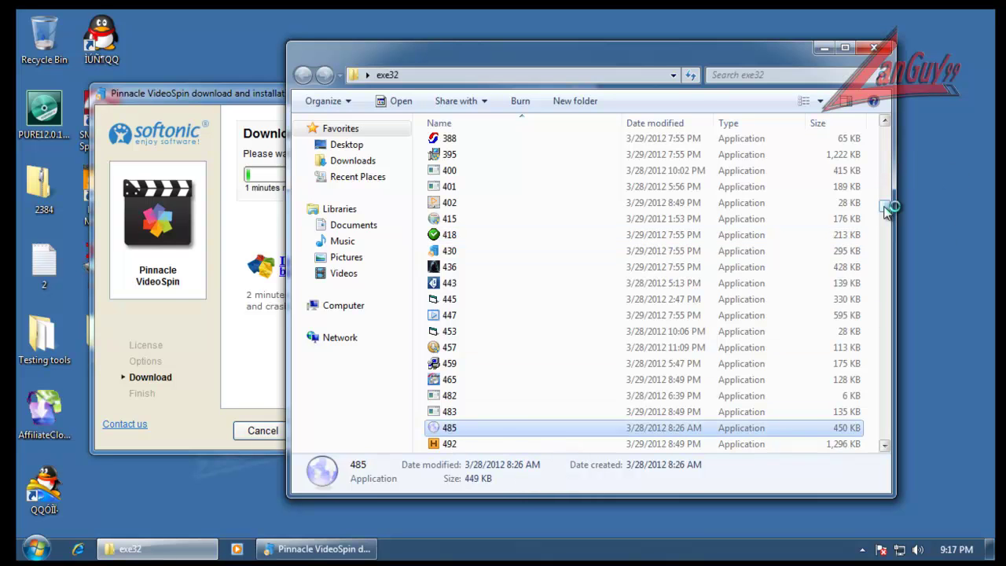
Run sample 516, cancel its destination folder choice, and start the MediaGet installer's download of mustek_1200_ub_twain_driver_v10
scroll(888, 208, "down", 5)
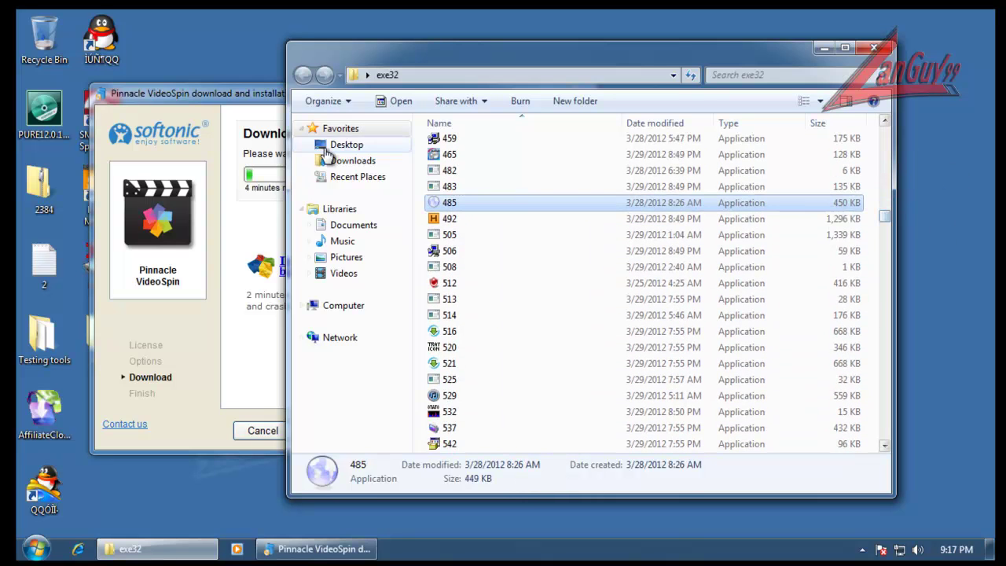
left_click(447, 333)
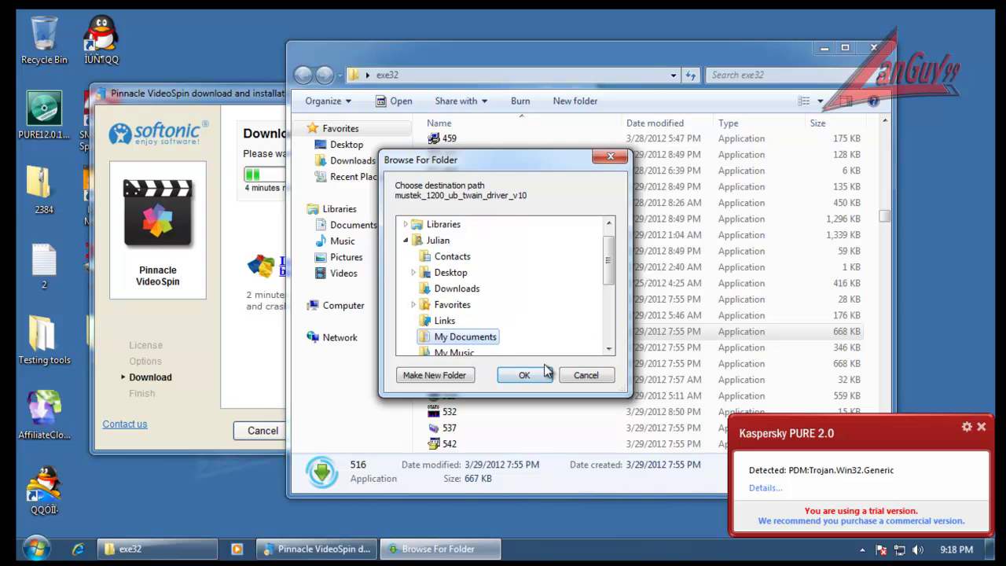
left_click_drag(609, 267, 608, 328)
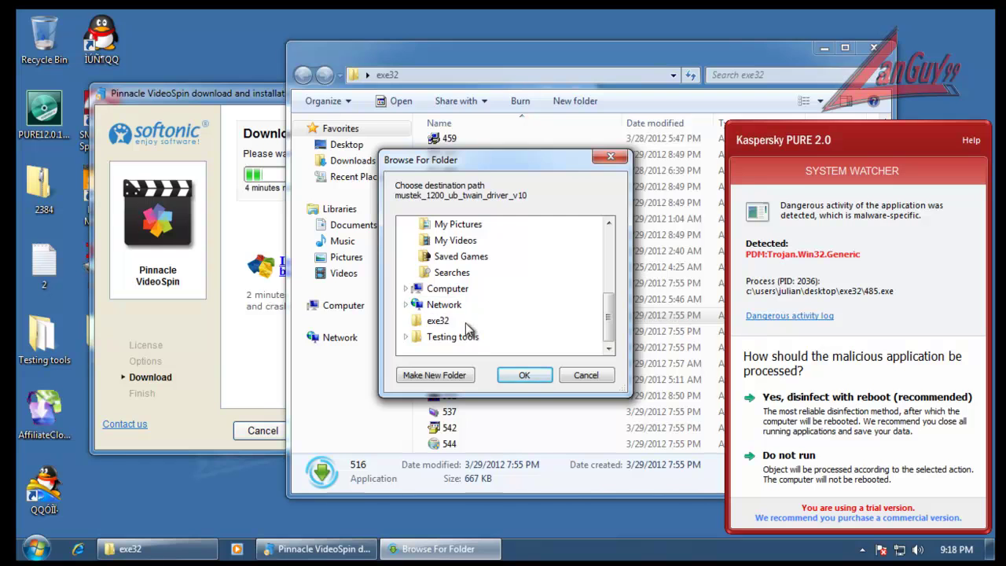
left_click(587, 376)
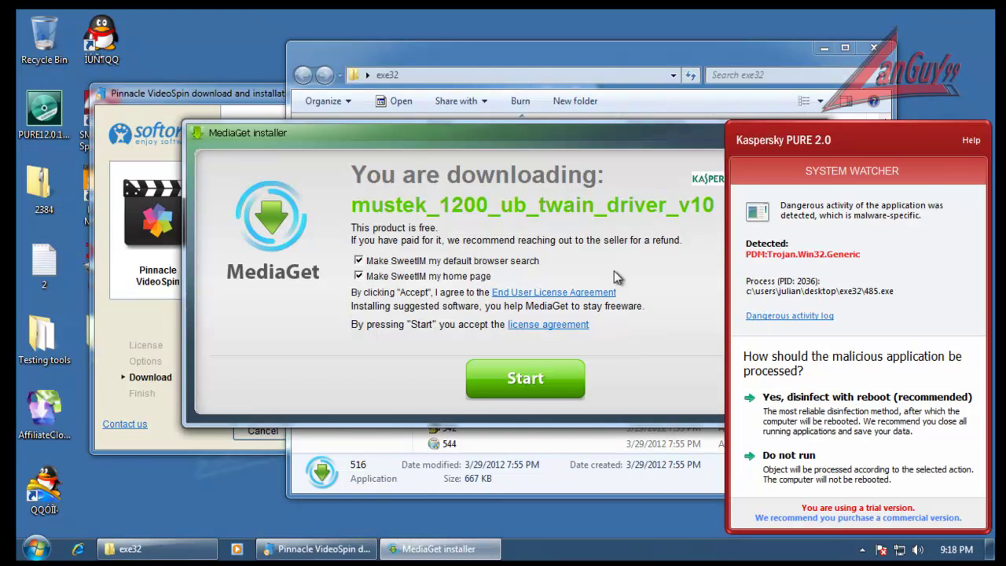
left_click_drag(677, 146, 532, 192)
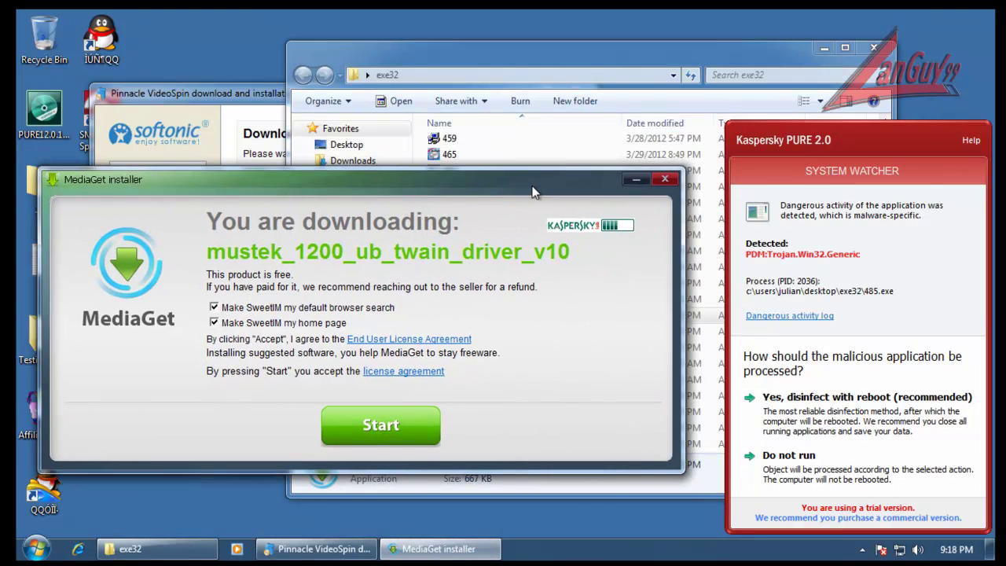
left_click(429, 430)
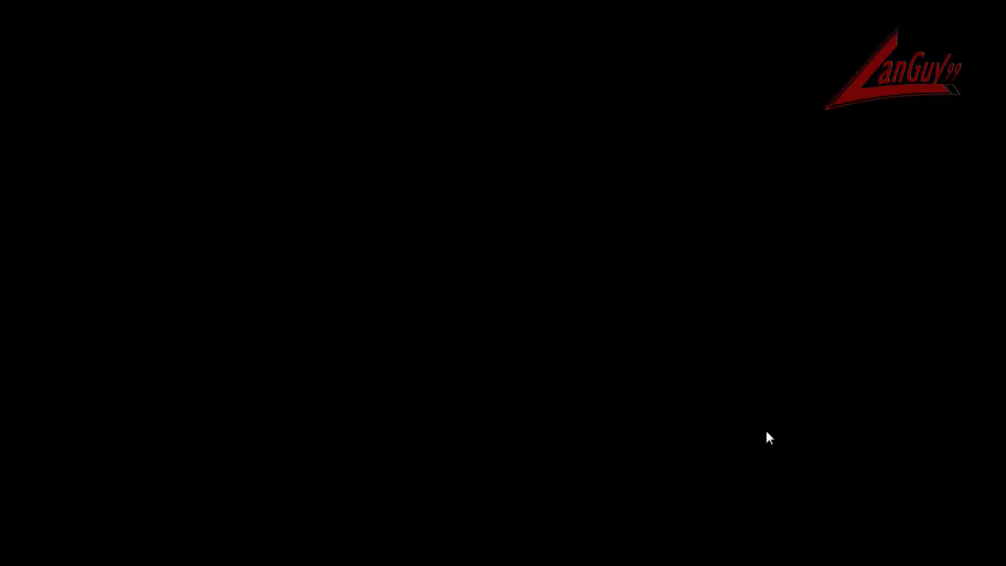
left_click(561, 295)
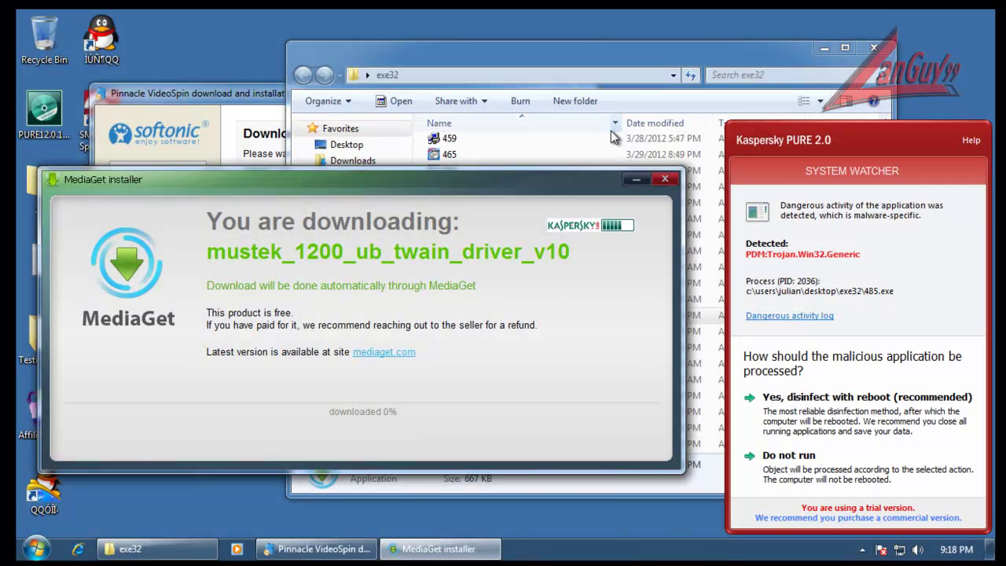
Return to the exe32 folder and run samples 576 and 597, dismissing any message
left_click(649, 63)
scroll(560, 381, "down", 6)
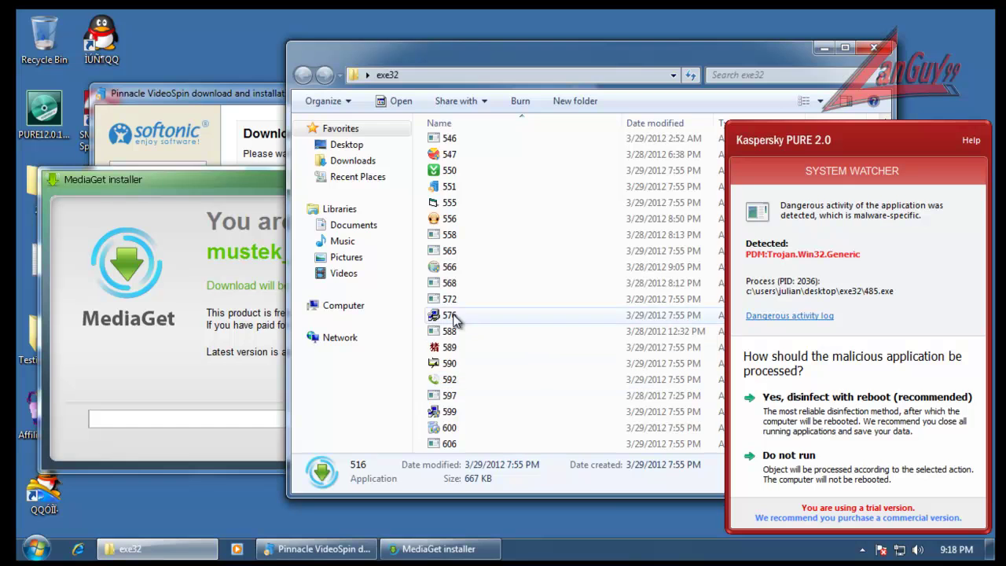
double_click(463, 315)
left_click(632, 282)
left_click(532, 397)
Run sample 721 from the exe32 folder and allow it to make changes to the computer
scroll(532, 406, "down", 9)
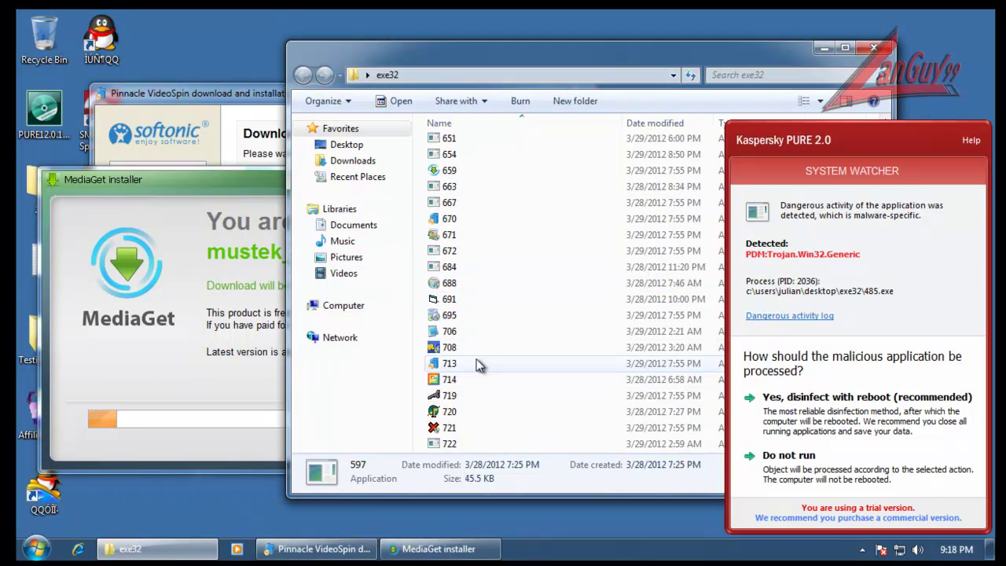
scroll(479, 357, "down", 3)
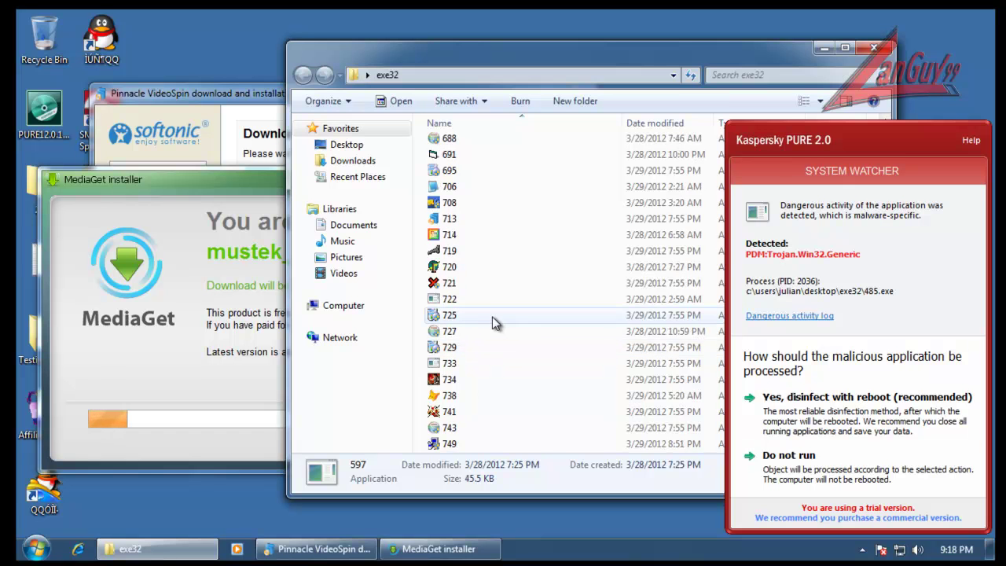
left_click(470, 282)
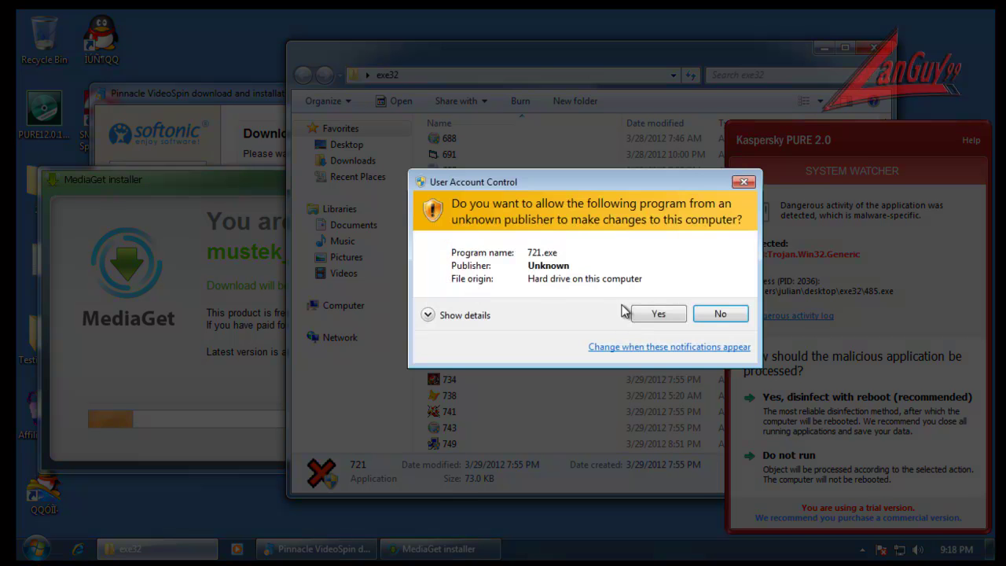
left_click(638, 311)
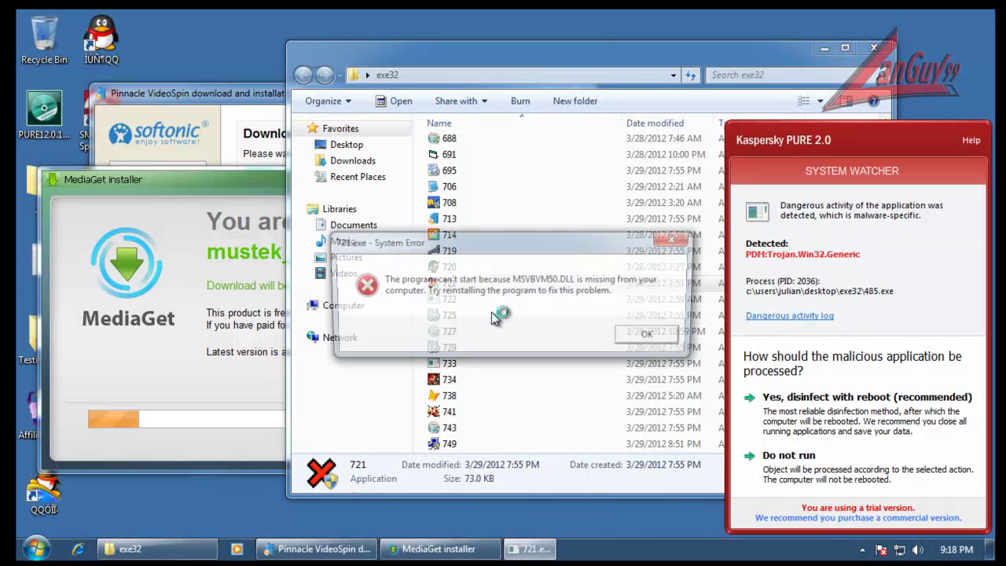
Dismiss sample 721's error, then run sample 729, allow its changes and start installing Lucky Nugget Casino
left_click(652, 336)
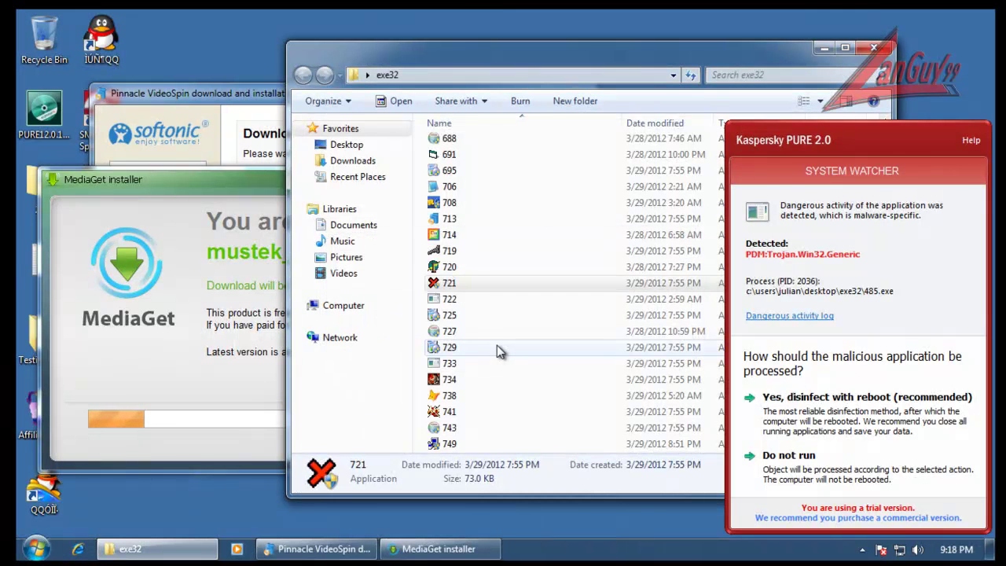
double_click(474, 347)
left_click_drag(691, 83, 537, 77)
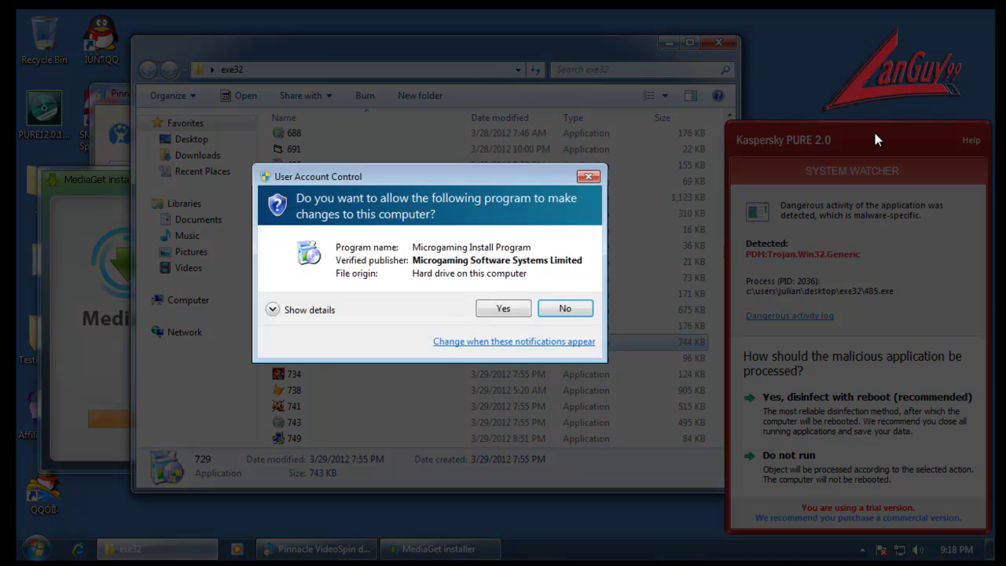
left_click(522, 309)
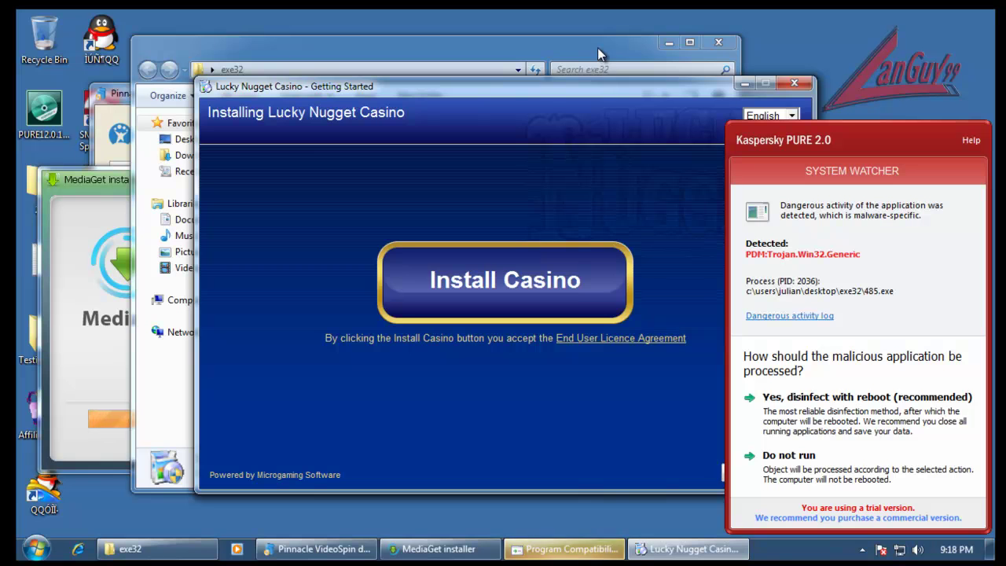
left_click(574, 547)
left_click(621, 334)
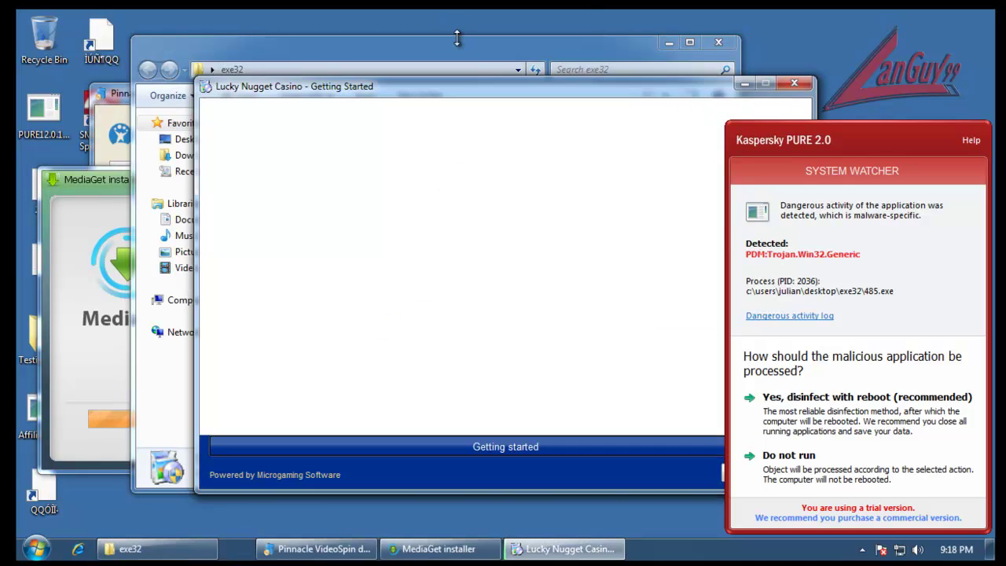
Return to the exe32 folder and run samples 738, 851, 877 and 883, dismissing any error messages
left_click(457, 38)
left_click(309, 397)
scroll(308, 397, "down", 12)
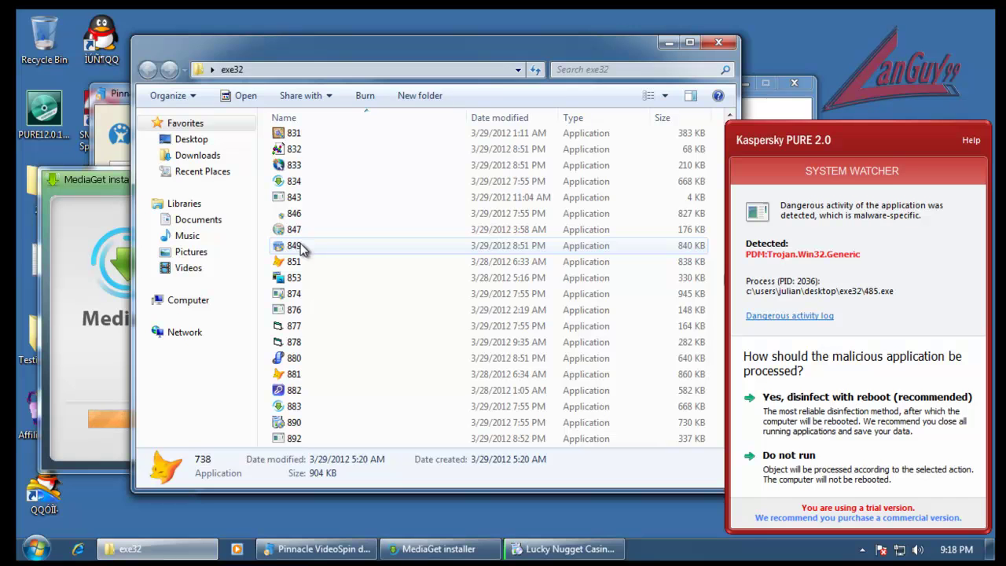
left_click(303, 262)
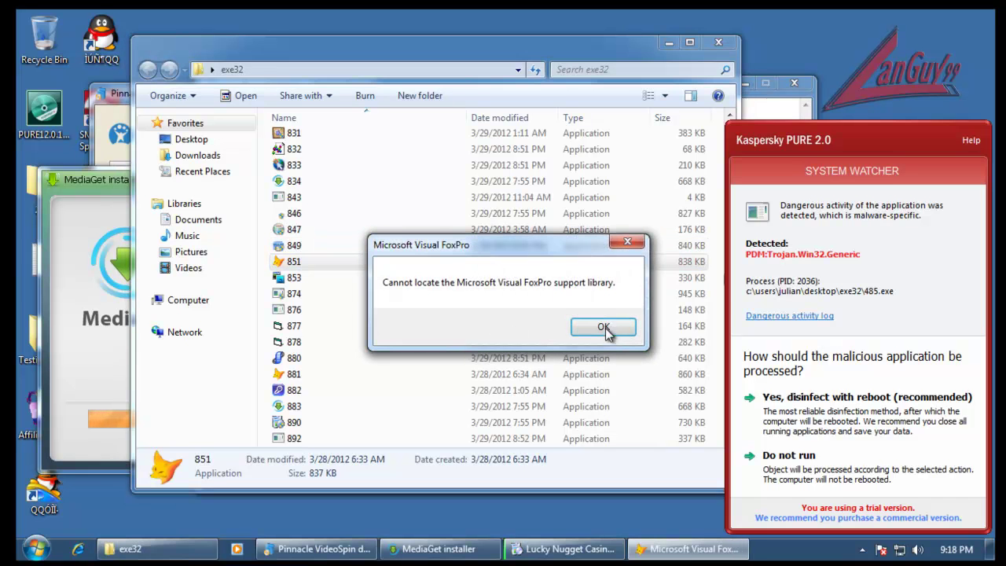
left_click(603, 327)
double_click(316, 324)
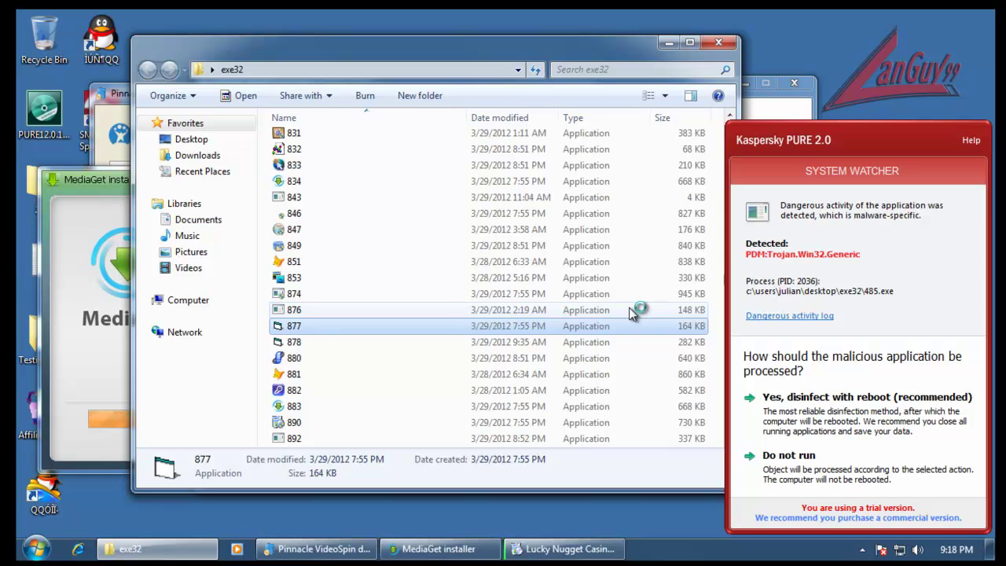
left_click(327, 409)
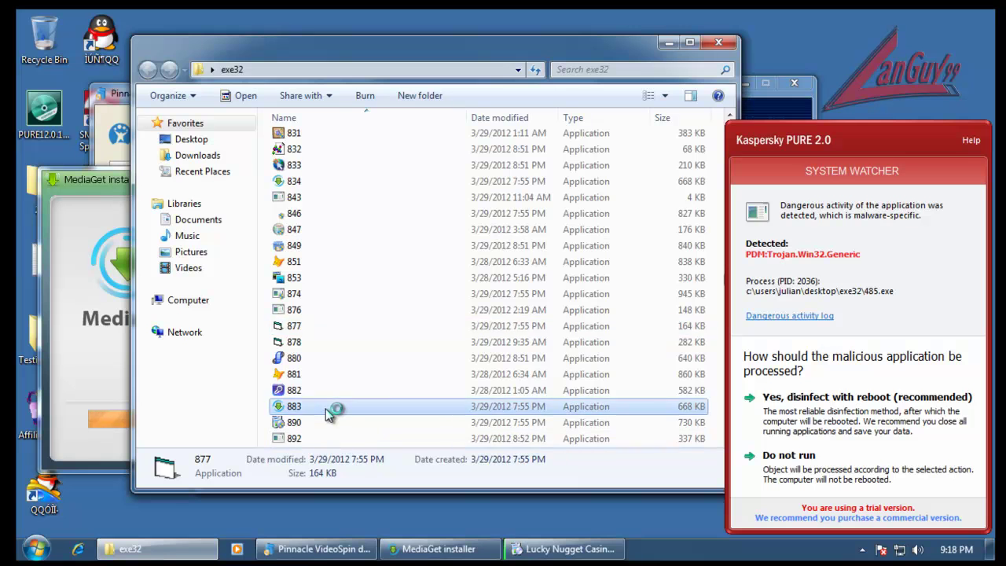
Run sample 1011 from the exe32 folder, allow it to make changes to the computer, and close the folder
scroll(332, 415, "down", 8)
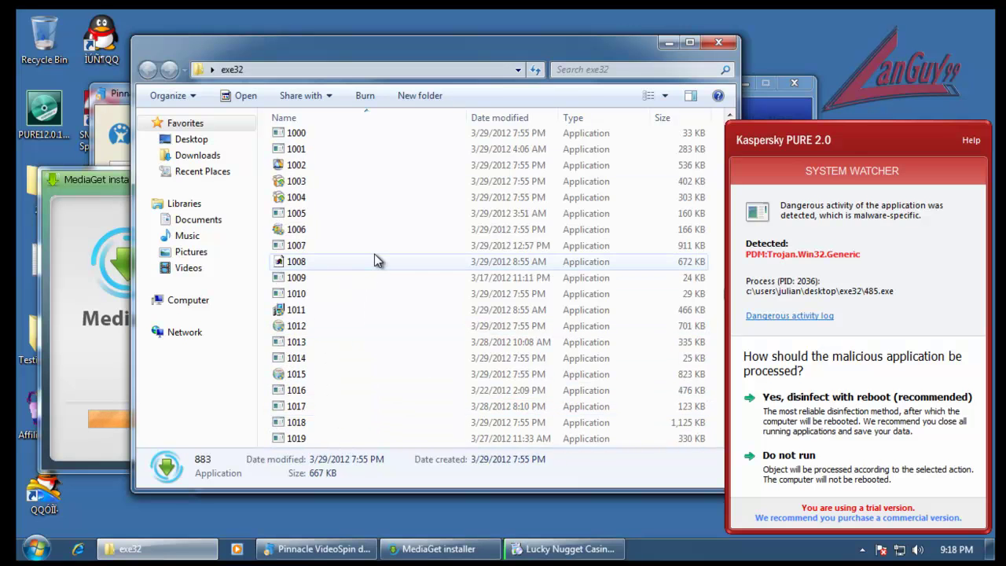
left_click(332, 311)
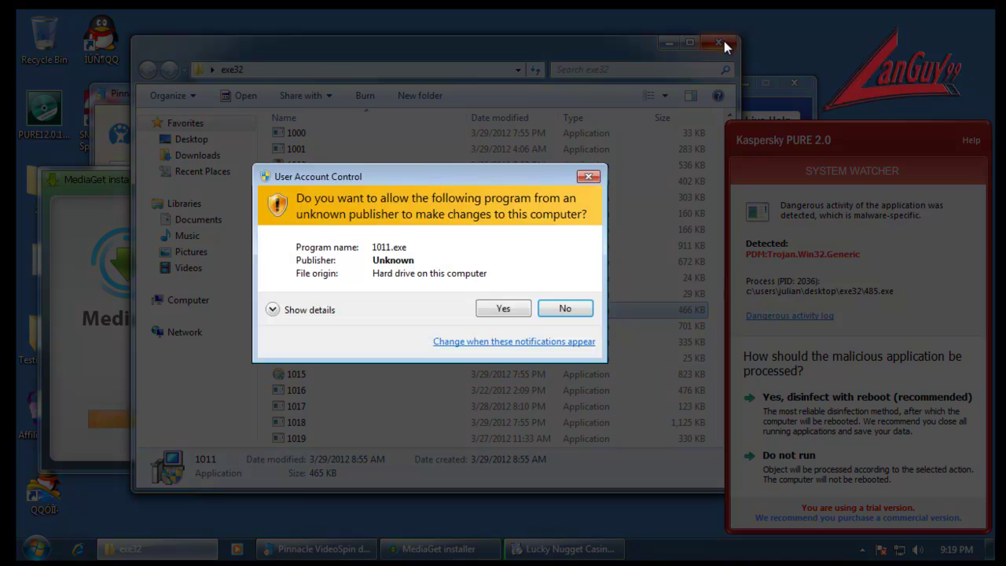
left_click(516, 310)
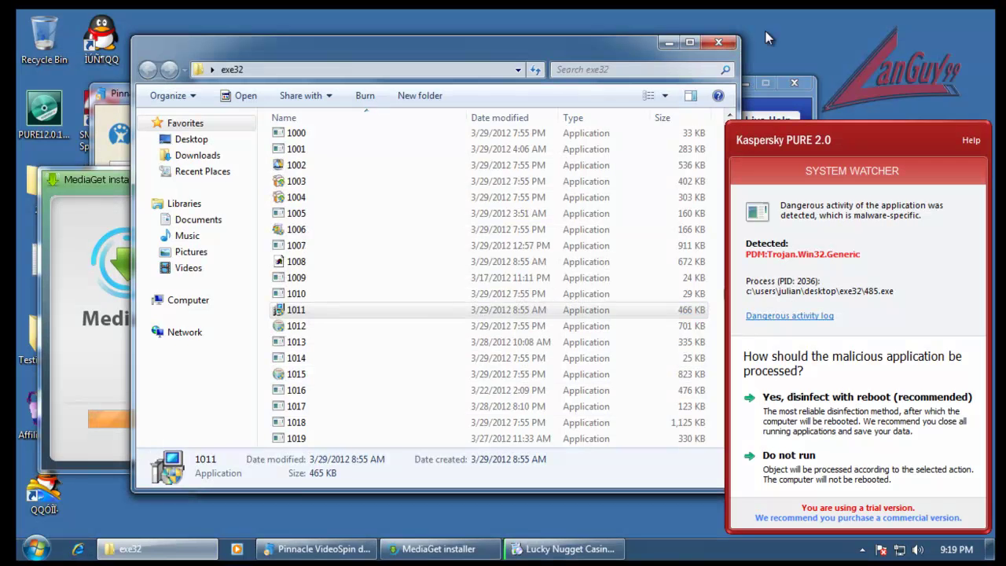
left_click(706, 41)
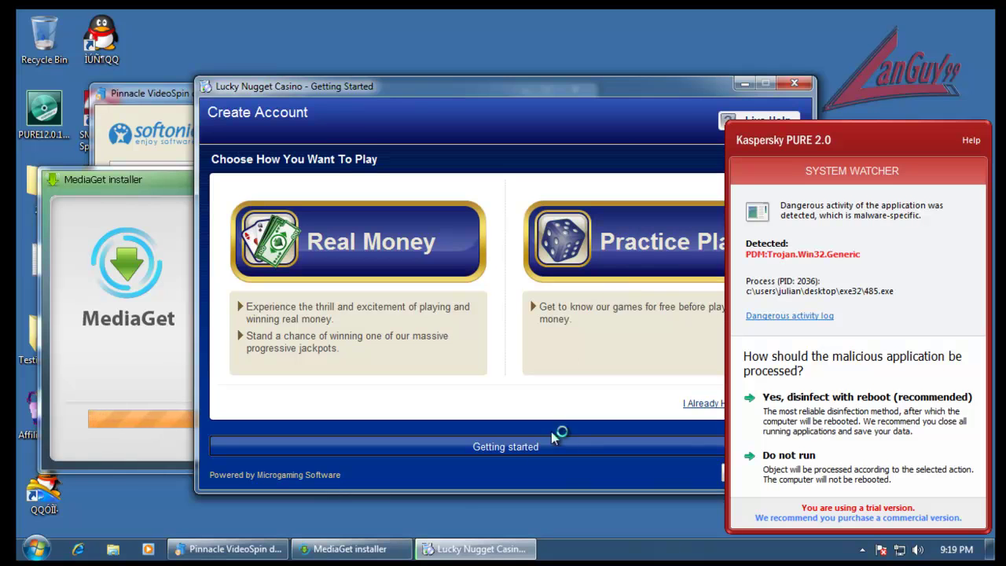
Continue the Lucky Nugget Casino setup as someone who already has an account and move its window aside
left_click_drag(658, 93, 526, 84)
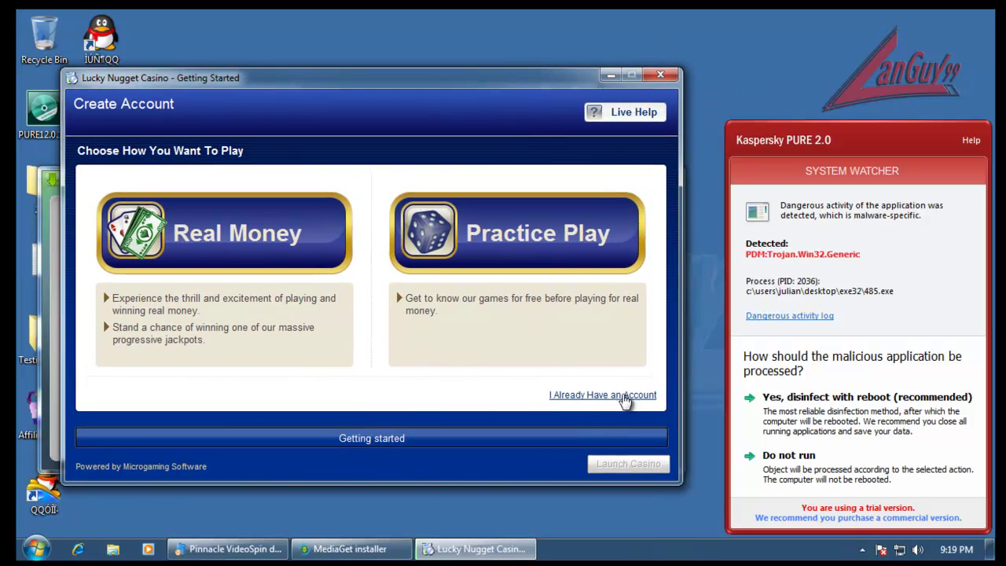
left_click(632, 394)
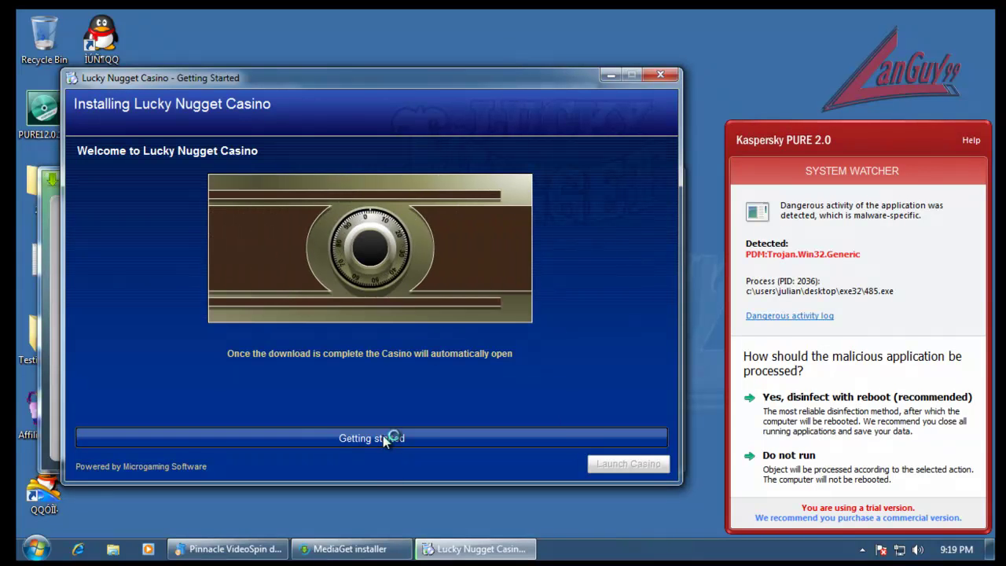
left_click_drag(513, 85, 799, 23)
Pause and cancel the Pinnacle VideoSpin download, deleting the incomplete files and closing the feedback form unanswered
left_click(338, 93)
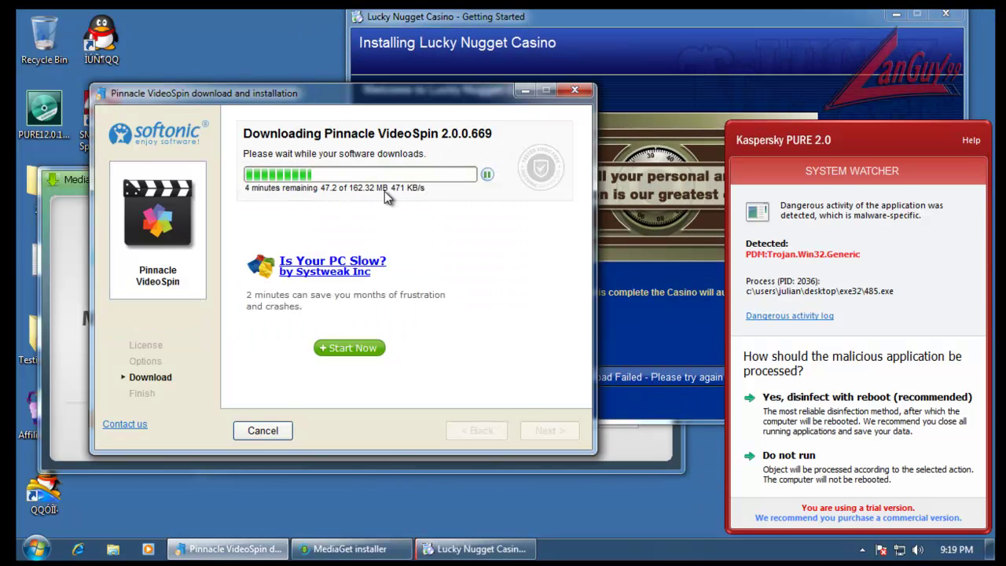
left_click(488, 175)
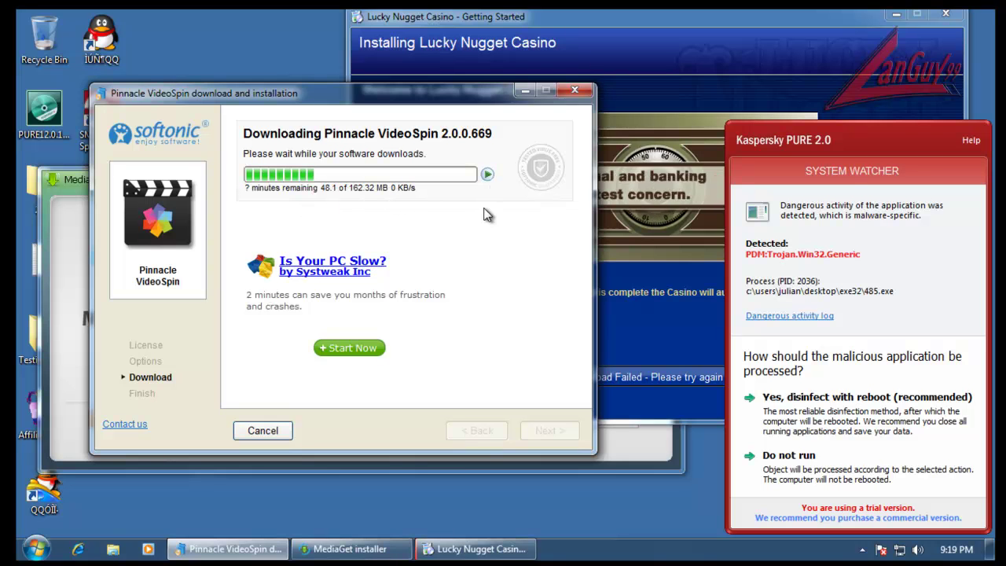
left_click(262, 430)
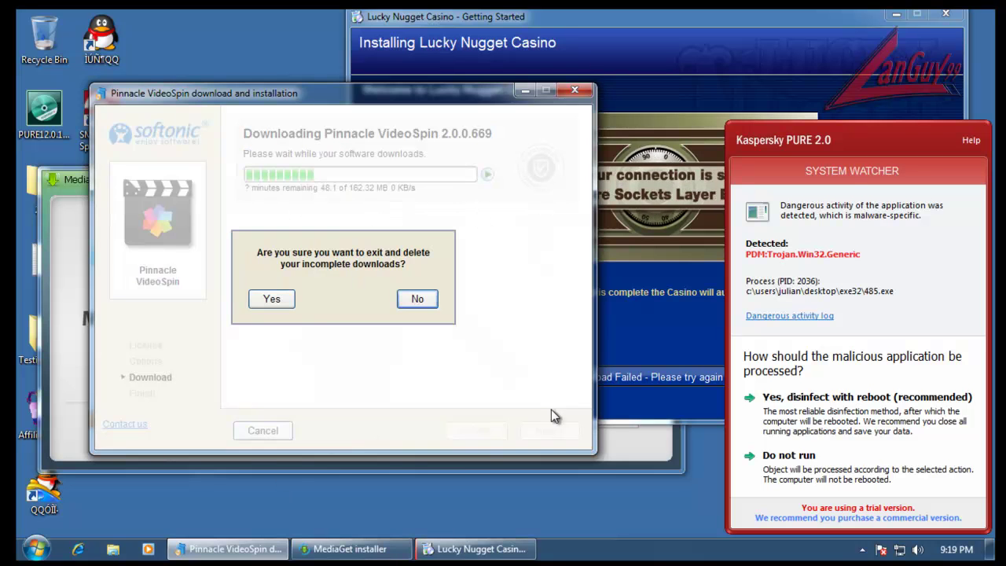
left_click(271, 299)
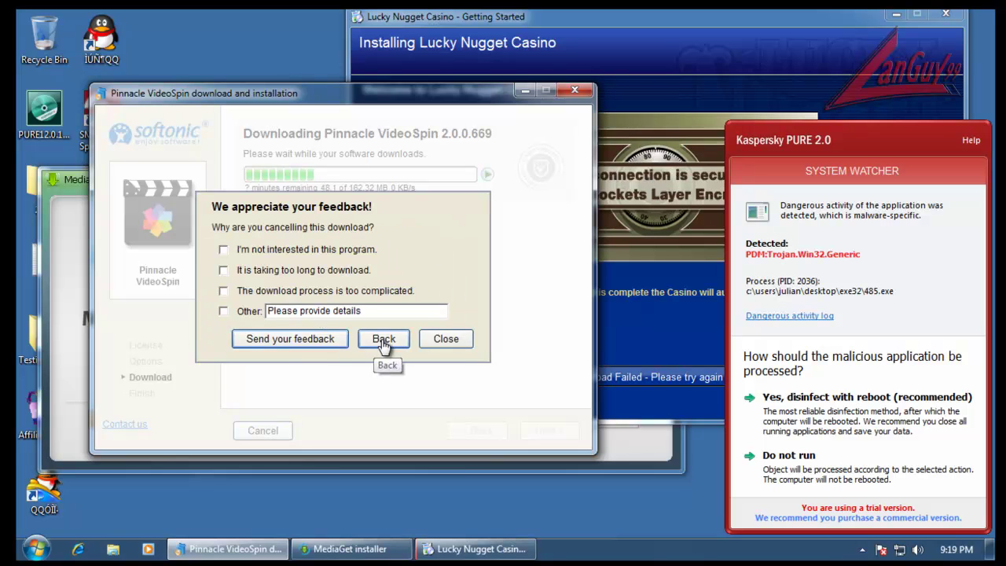
left_click(442, 342)
Dismiss the invalid digital signature error for 1011.exe and close the Lucky Nugget Casino installer
left_click_drag(291, 181, 301, 213)
left_click(460, 553)
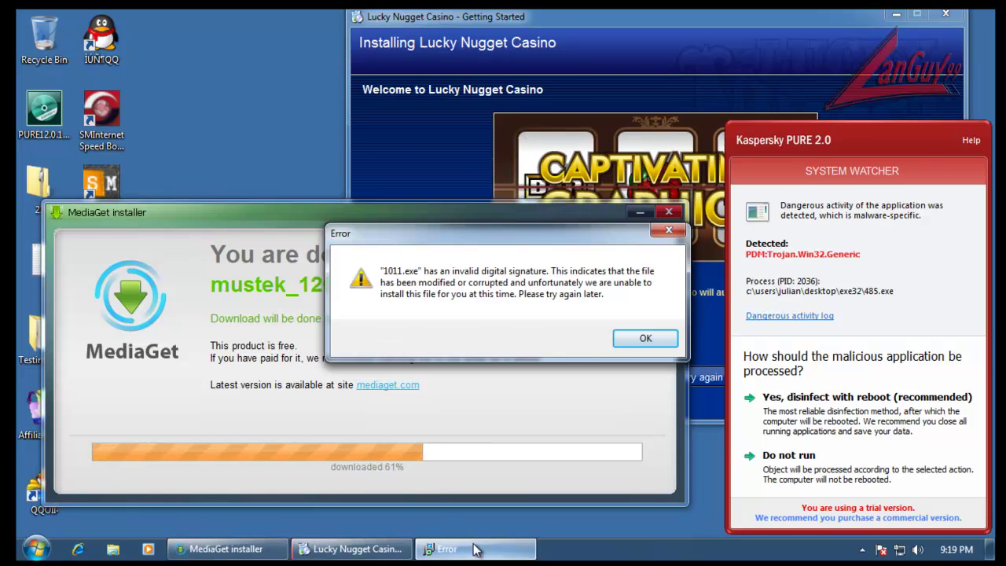
left_click(644, 339)
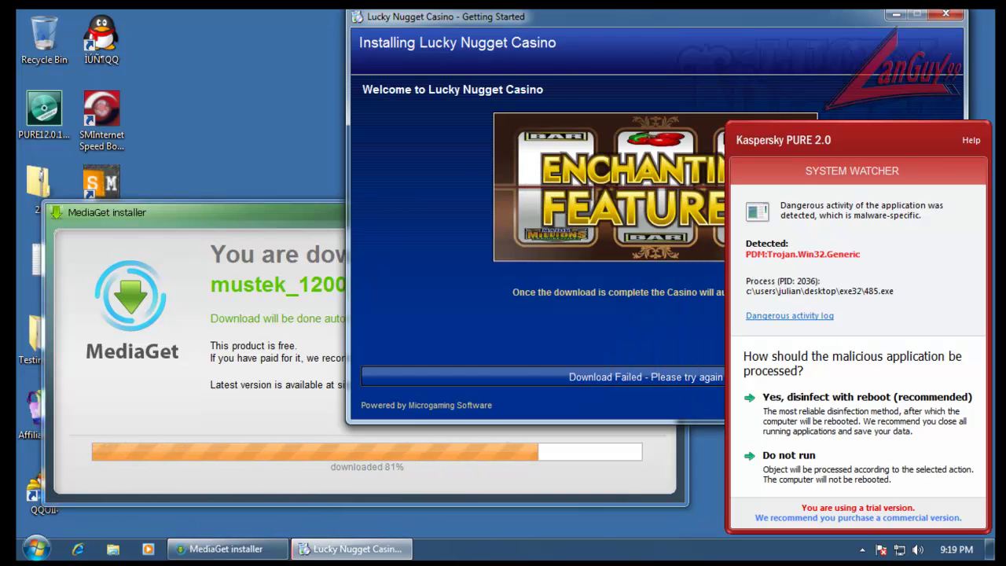
left_click_drag(699, 20, 438, 59)
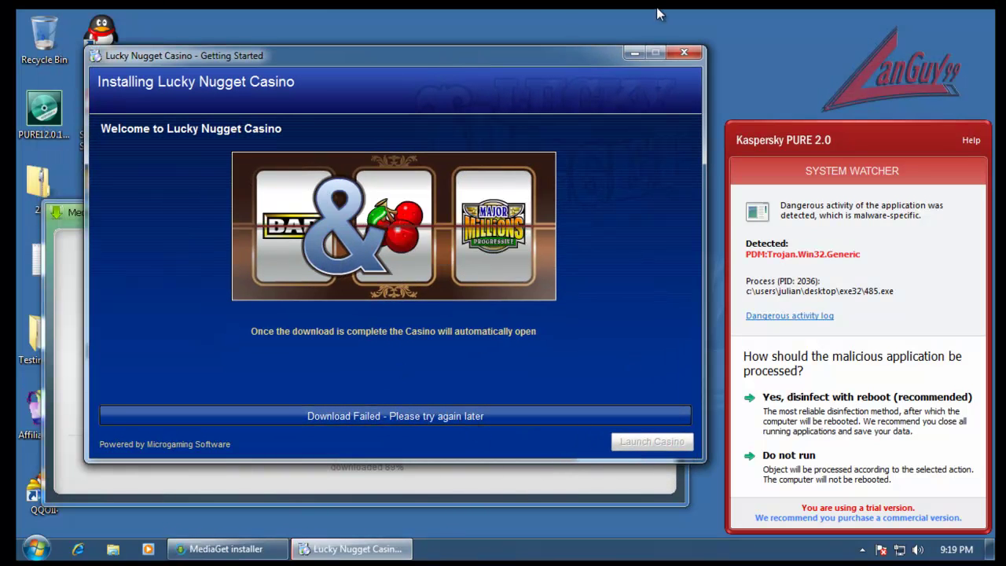
left_click(683, 52)
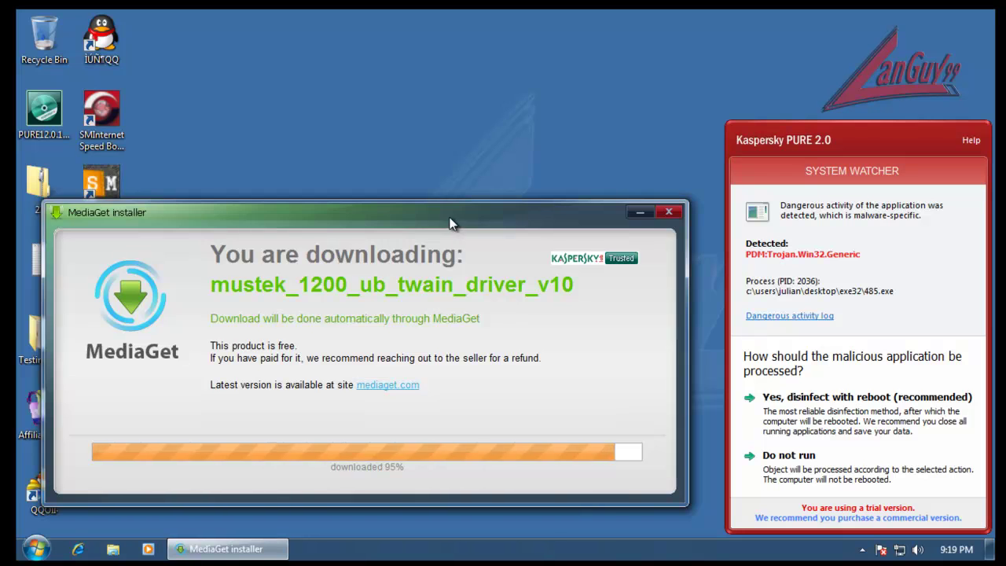
Launch MediaGet from its installer with the default settings
left_click_drag(451, 224, 487, 115)
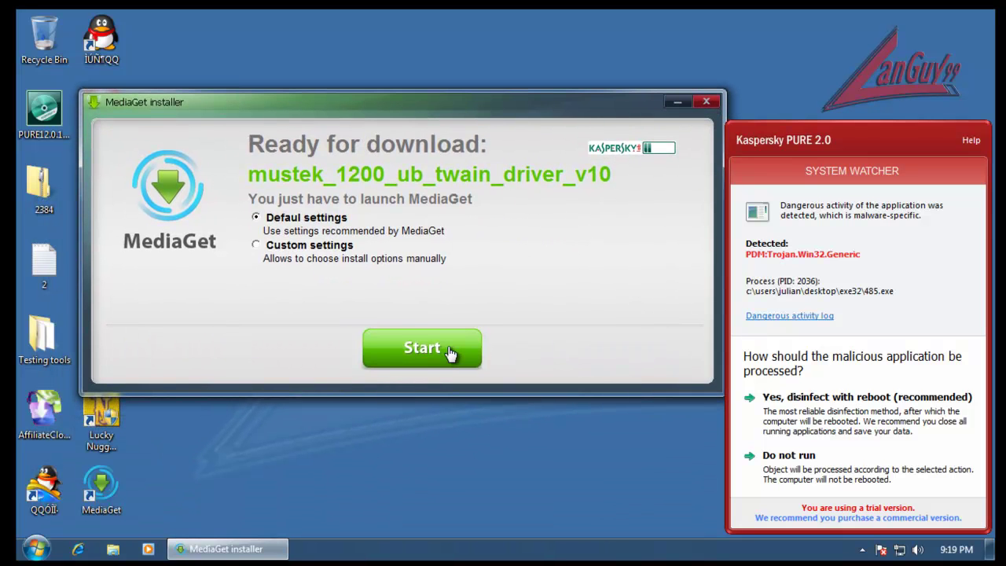
left_click(449, 351)
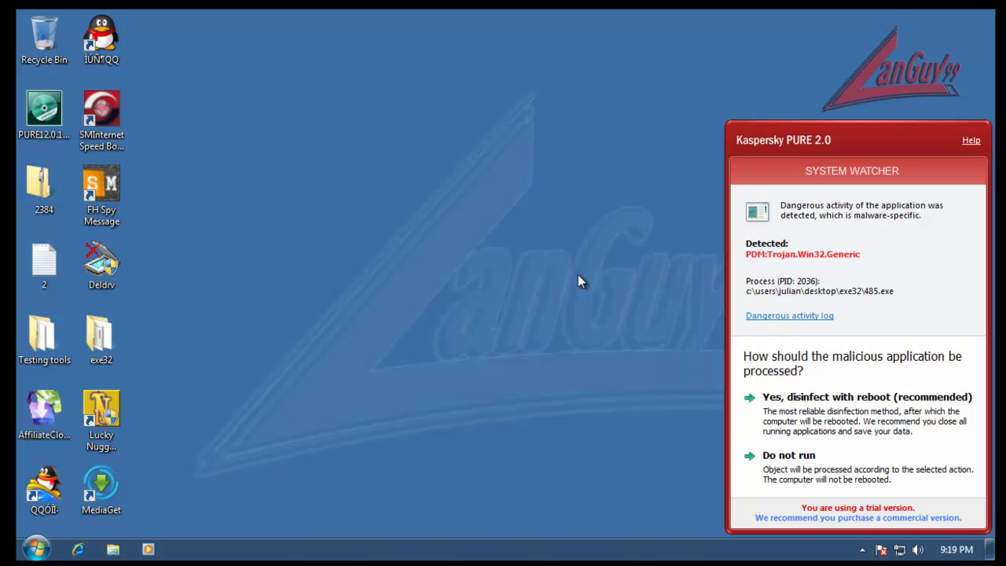
Choose disinfection with reboot for the trojan 485.exe and cancel MediaGet's new web download
left_click(626, 335)
left_click(799, 417)
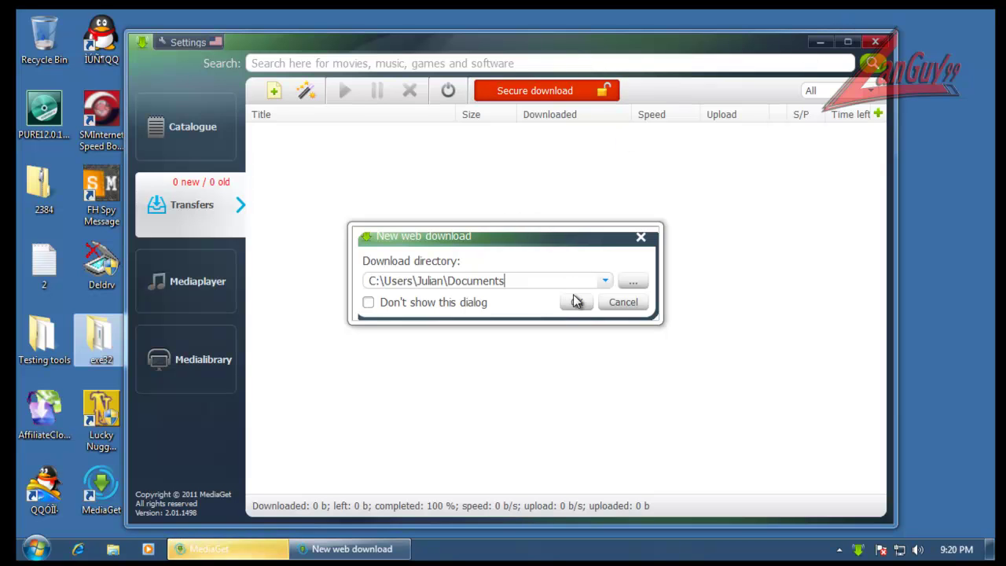
left_click(622, 303)
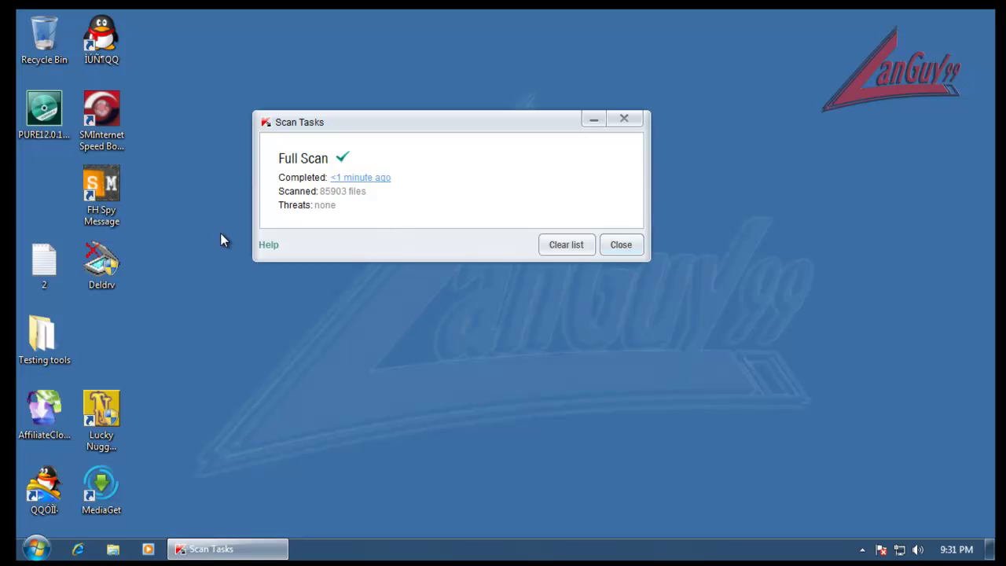
Close the completed Full Scan window and run CCE from the CCE folder inside Testing tools
left_click(619, 246)
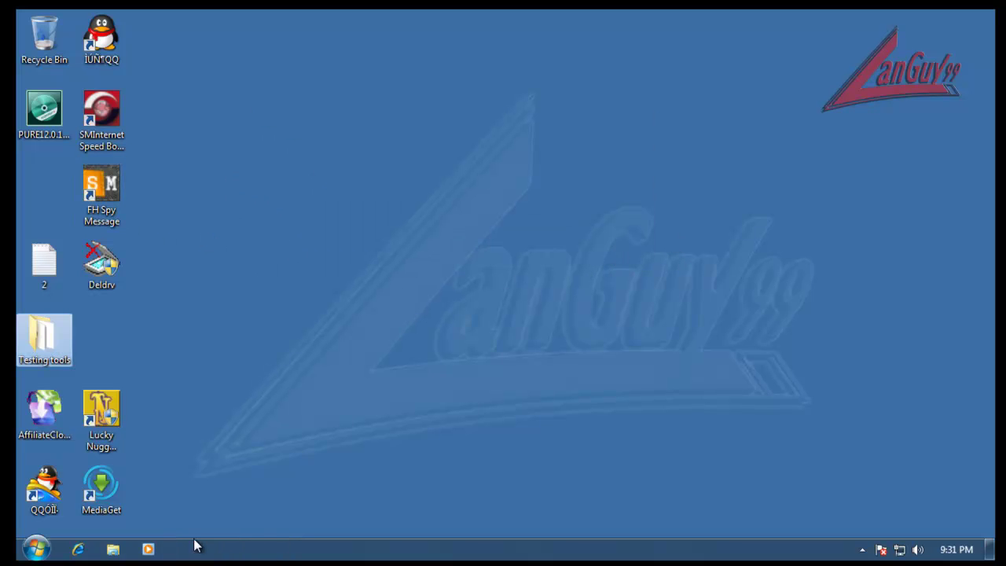
double_click(39, 334)
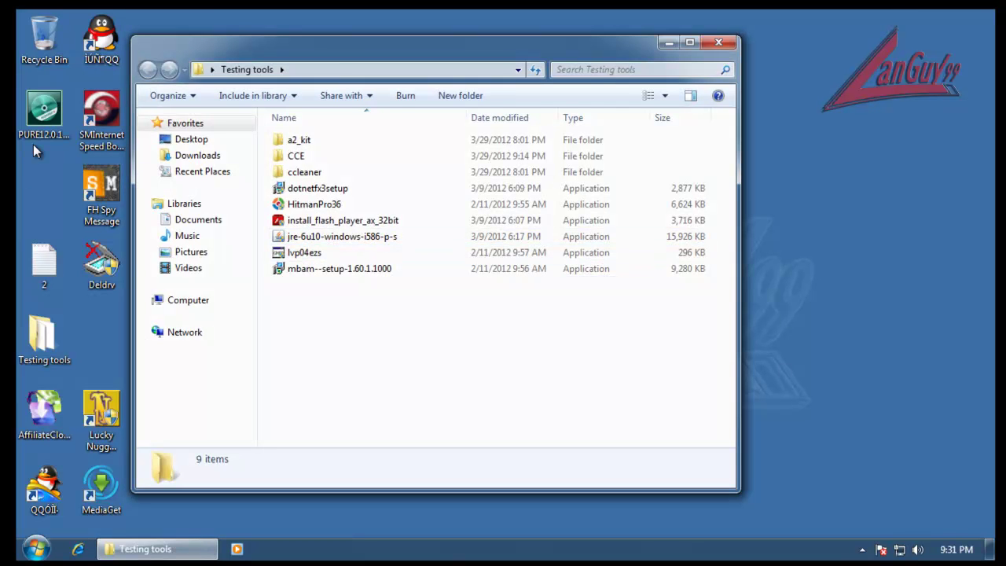
double_click(306, 157)
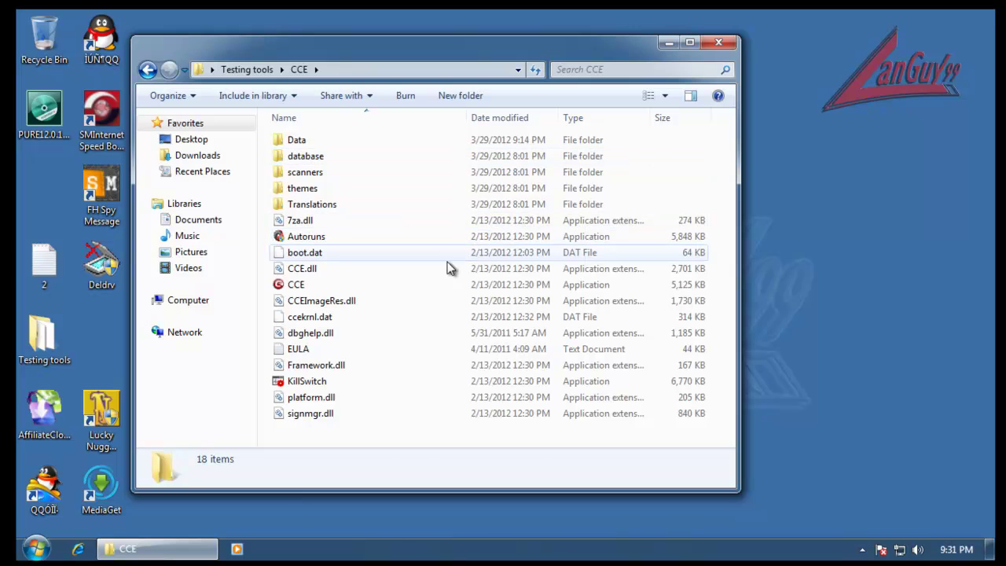
double_click(295, 286)
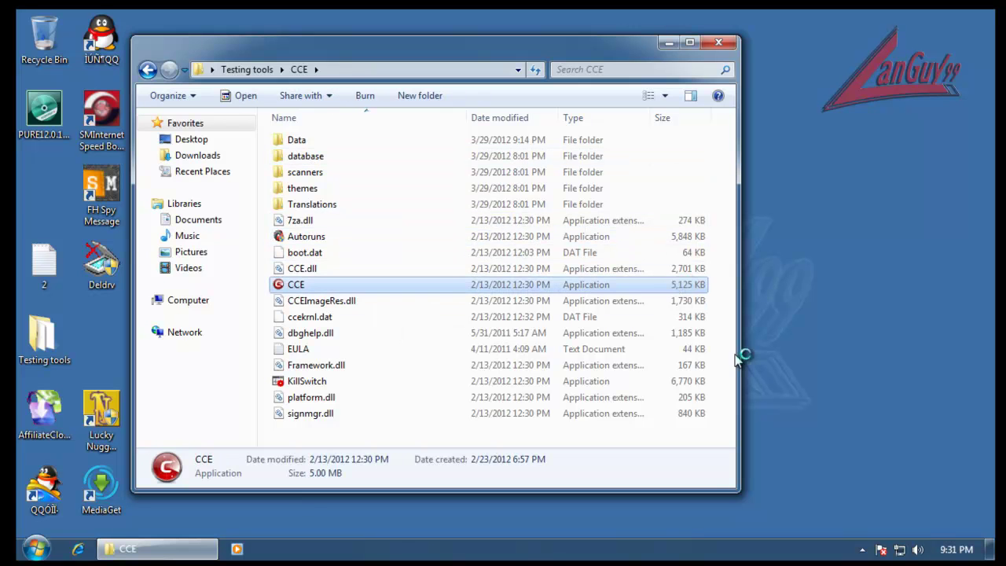
Pause Kaspersky PURE 2.0 protection for 5 hours and allow COMODO Cleaning Essentials to make changes to the computer
left_click(861, 549)
right_click(886, 478)
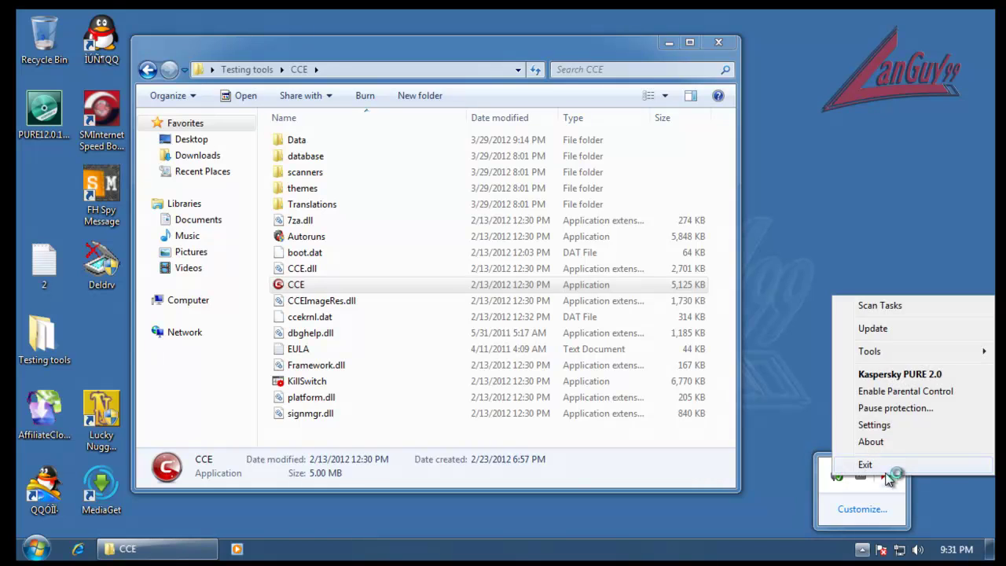
left_click(889, 406)
left_click(463, 231)
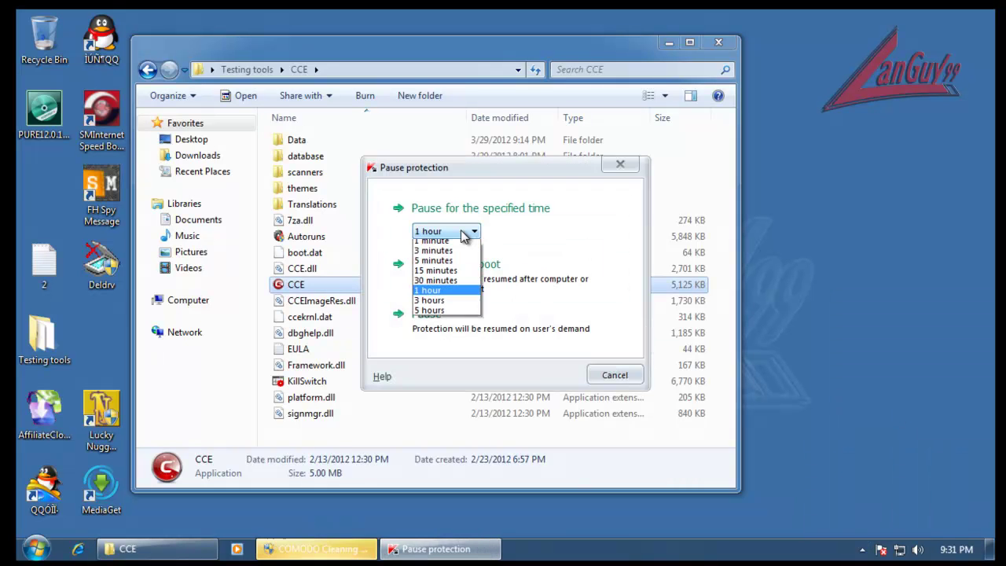
left_click(460, 314)
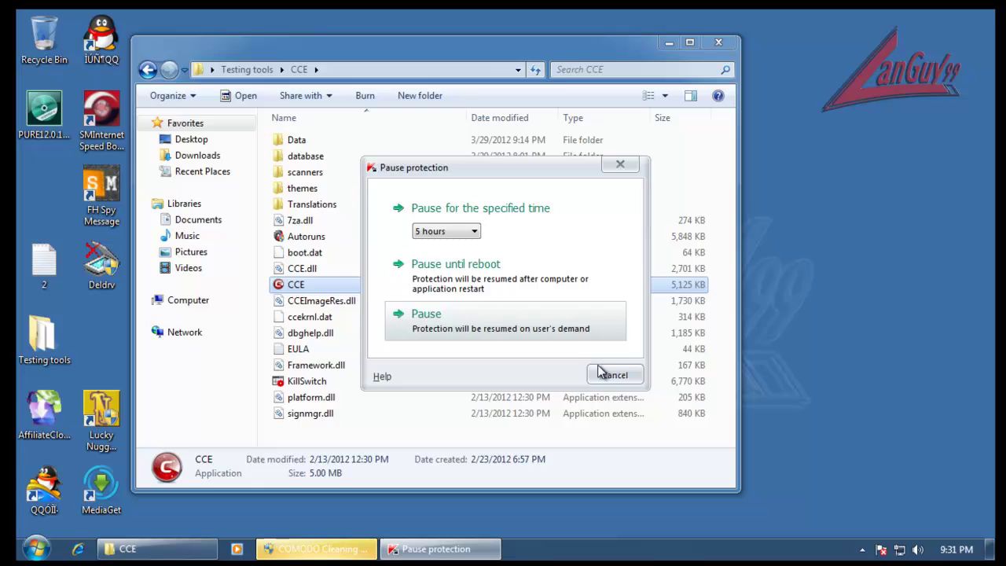
left_click(510, 209)
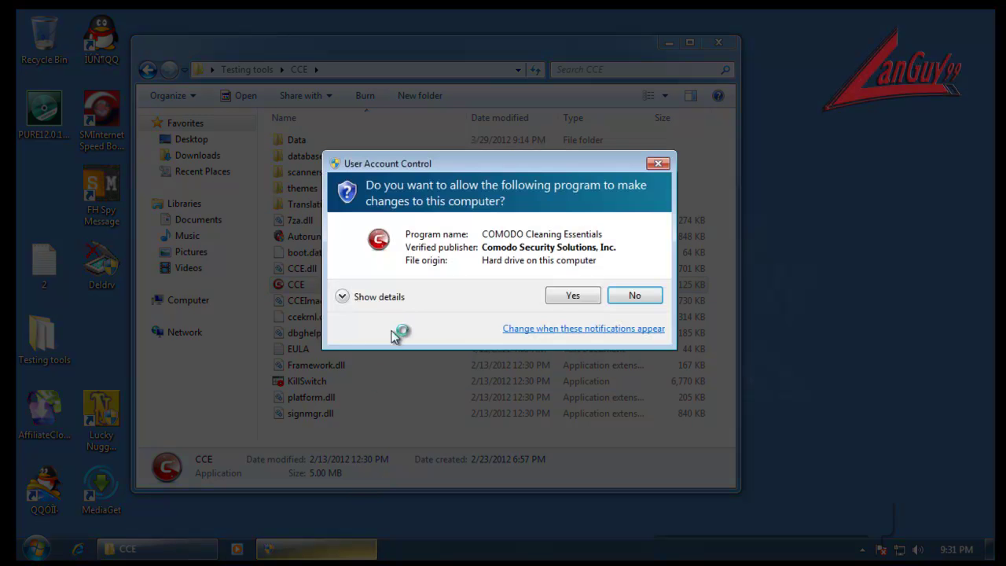
left_click(577, 297)
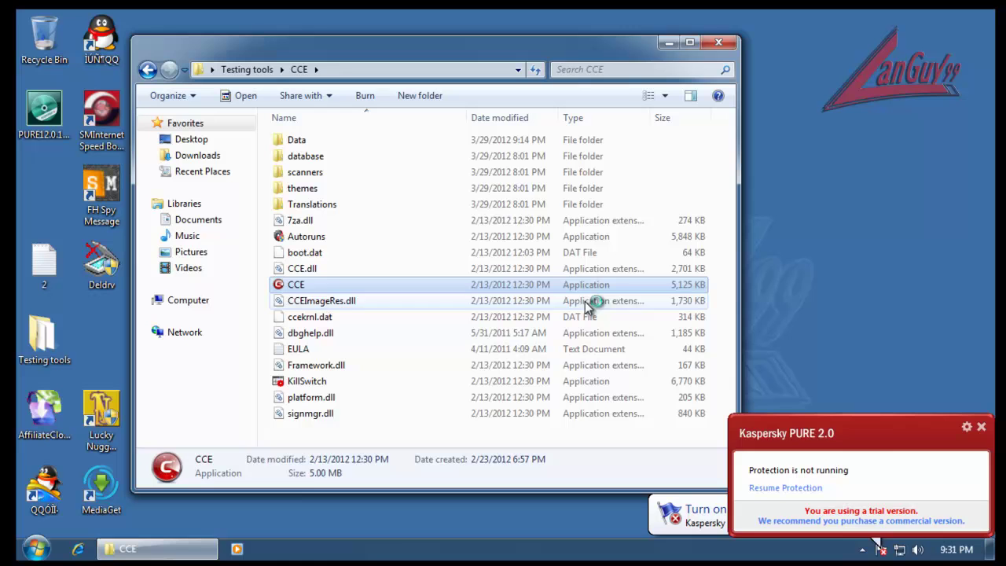
Run KillSwitch and Autoruns from the CCE folder, allowing both to make changes to the computer, and close the folder window
left_click(981, 427)
left_click(355, 553)
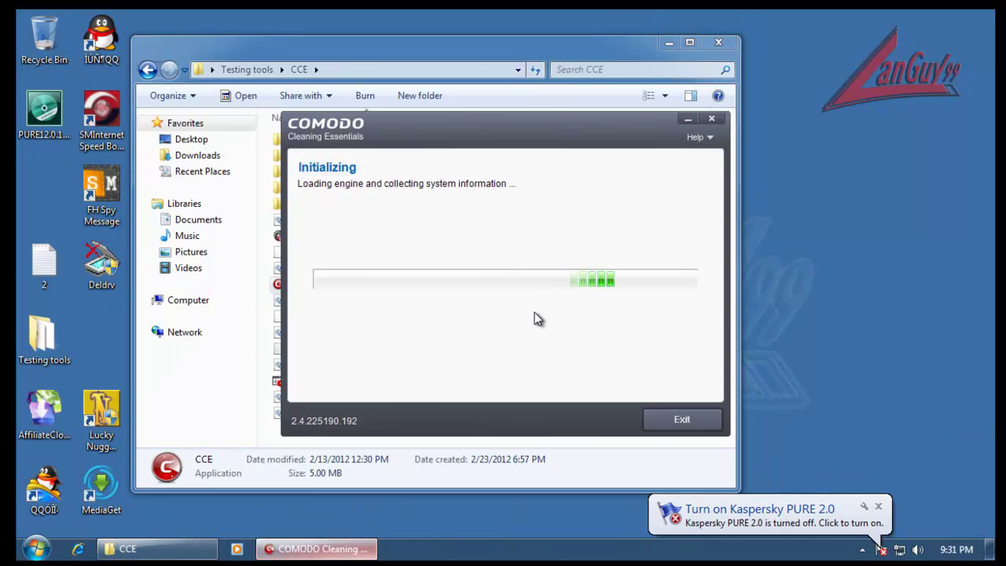
left_click(227, 414)
left_click(295, 381)
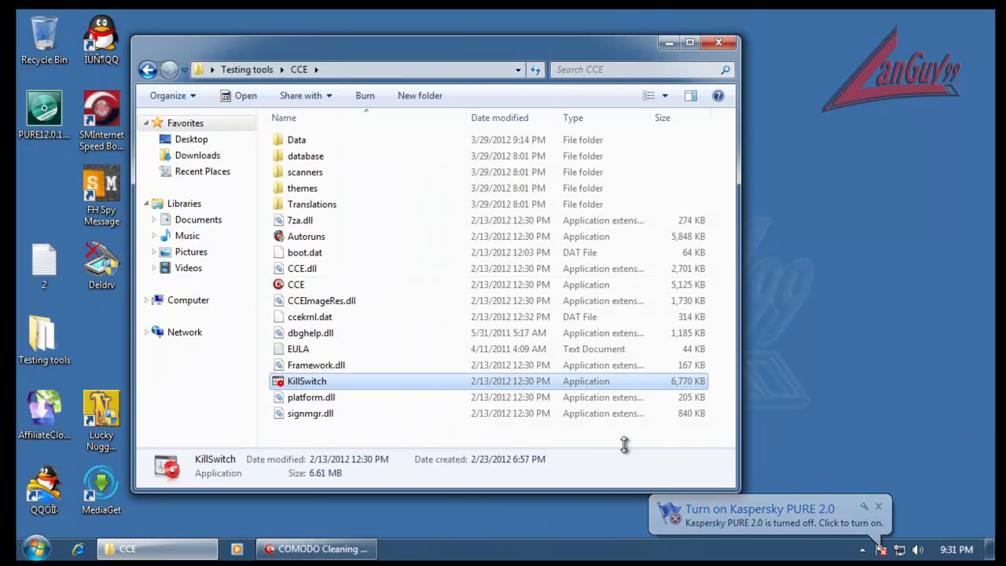
double_click(303, 238)
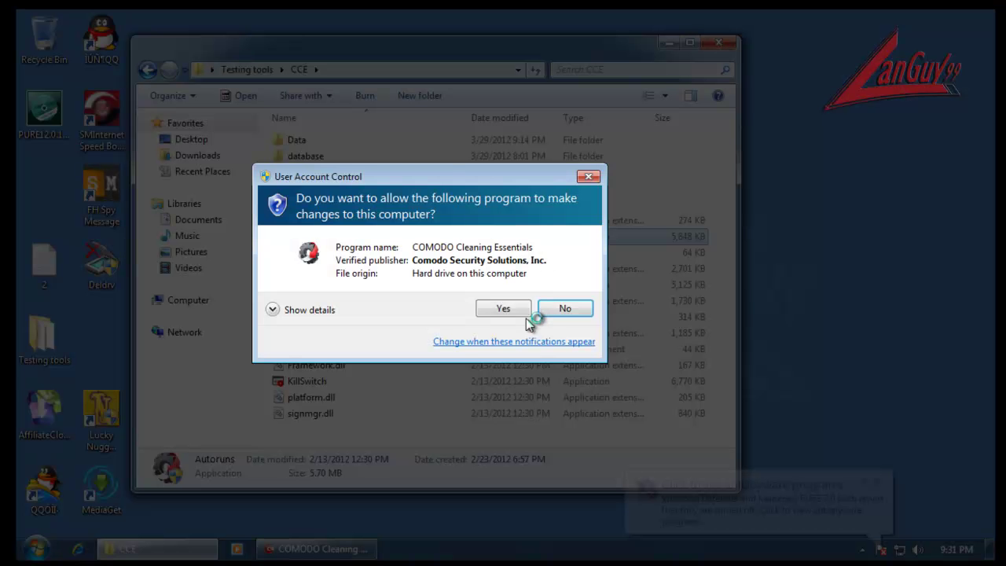
left_click(521, 312)
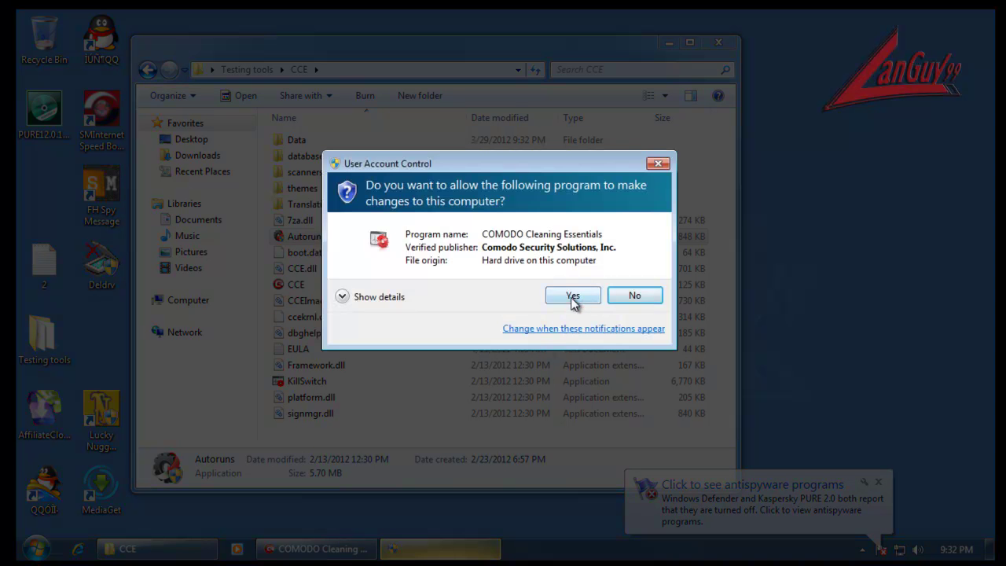
left_click(572, 296)
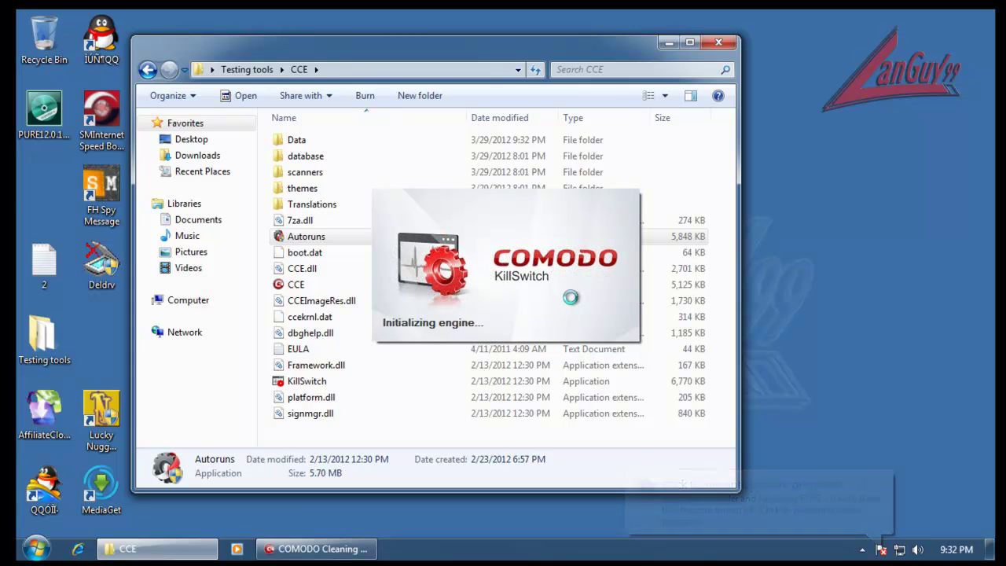
left_click(720, 43)
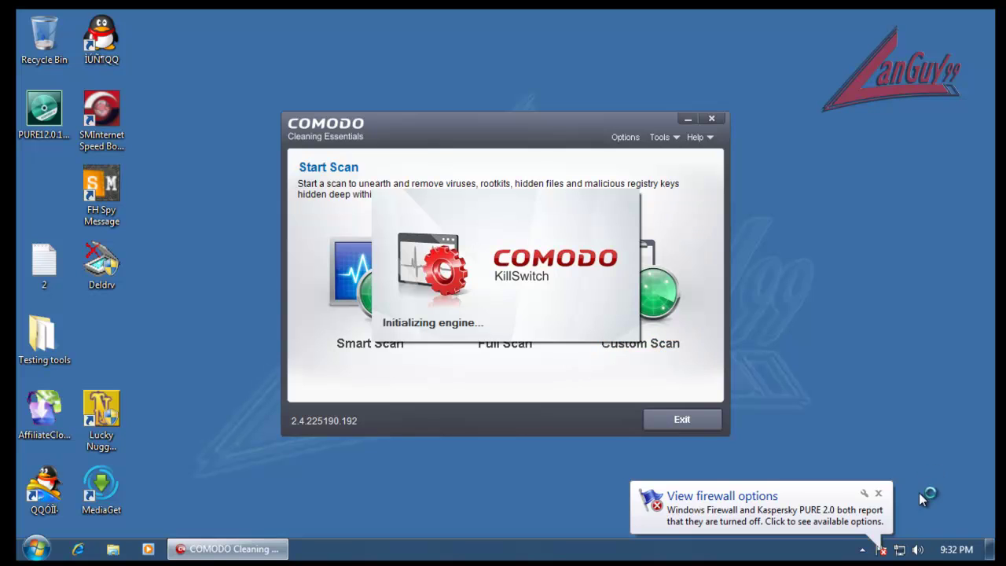
left_click(877, 492)
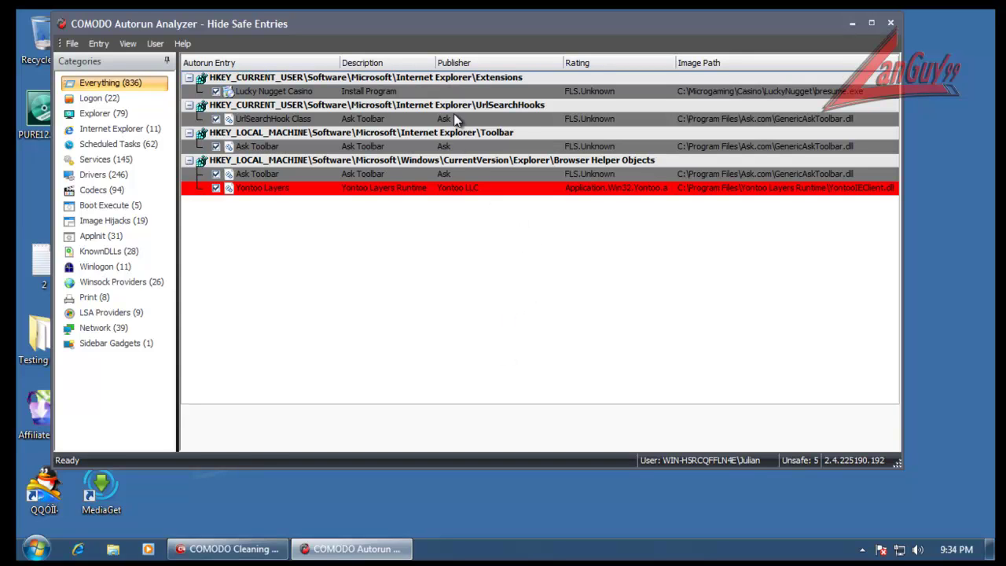
Delete the Lucky Nugget Casino autorun entry under the Internet Explorer Extensions key
left_click(506, 94)
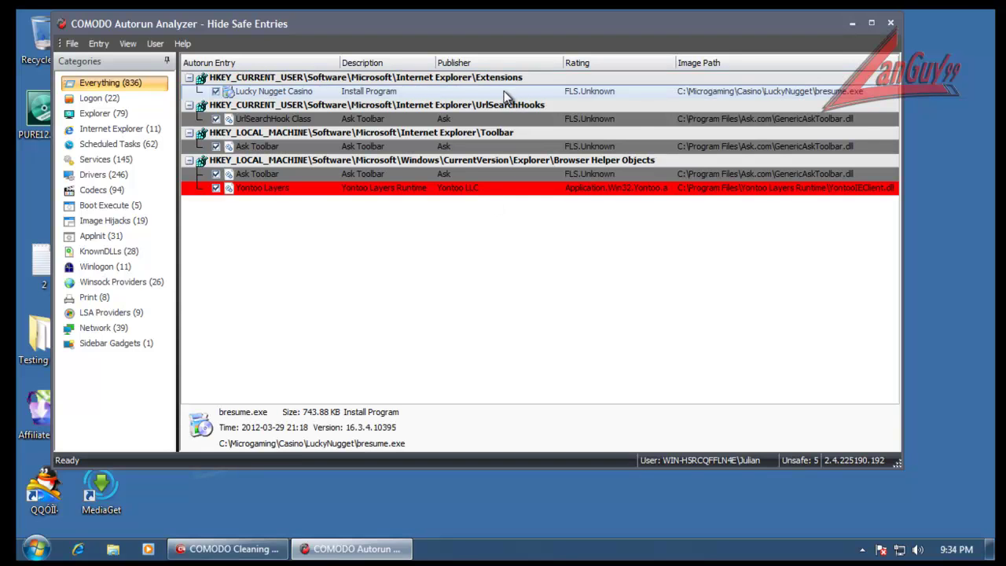
right_click(505, 95)
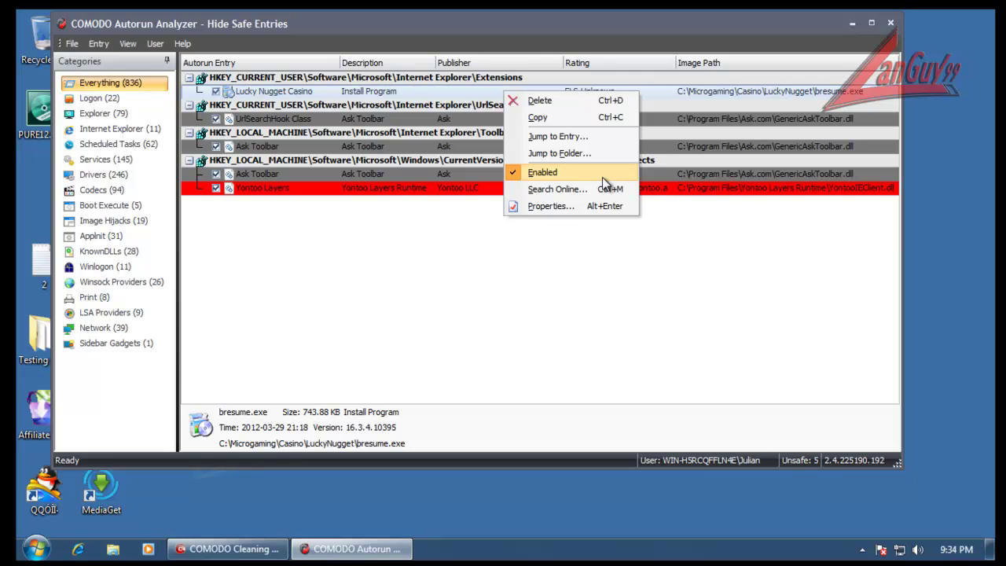
left_click(549, 100)
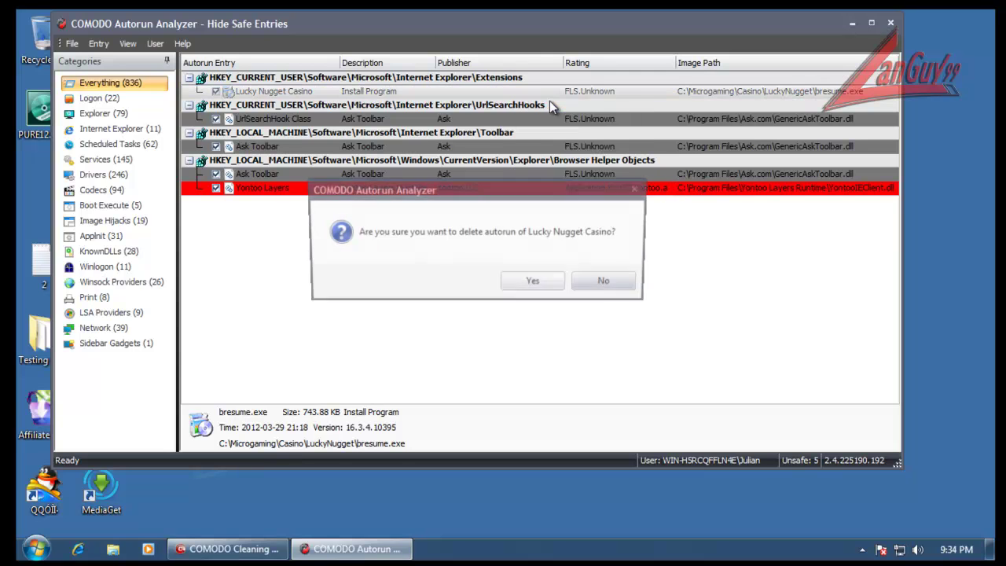
left_click(519, 281)
Delete the Yontoo Layers autorun entry under Browser Helper Objects
left_click(487, 175)
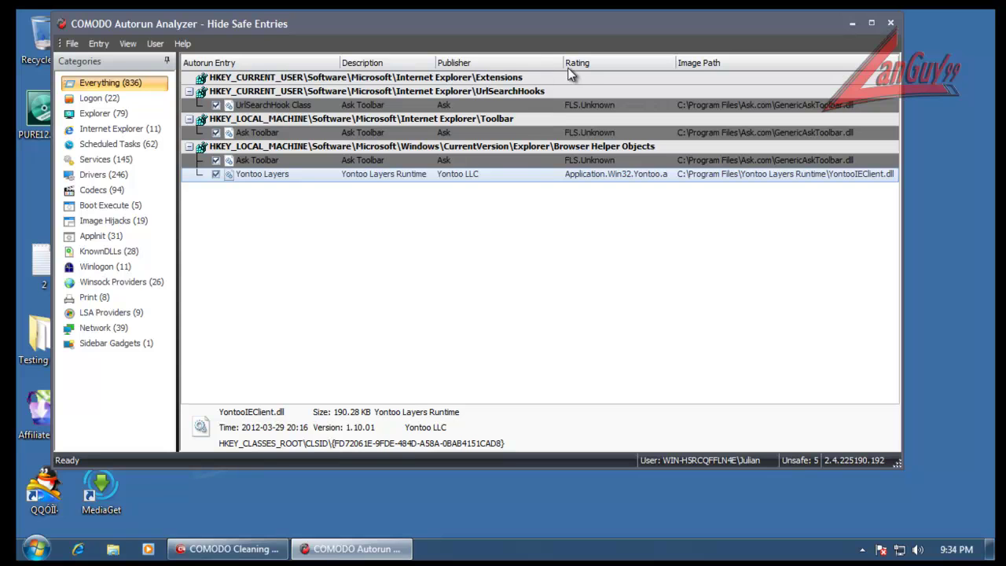
left_click_drag(562, 68, 551, 68)
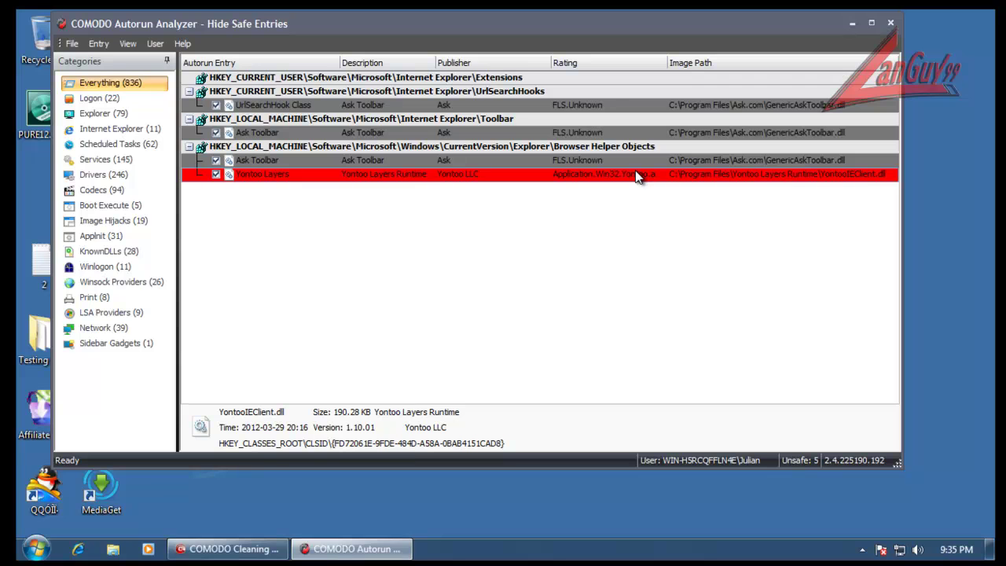
right_click(523, 176)
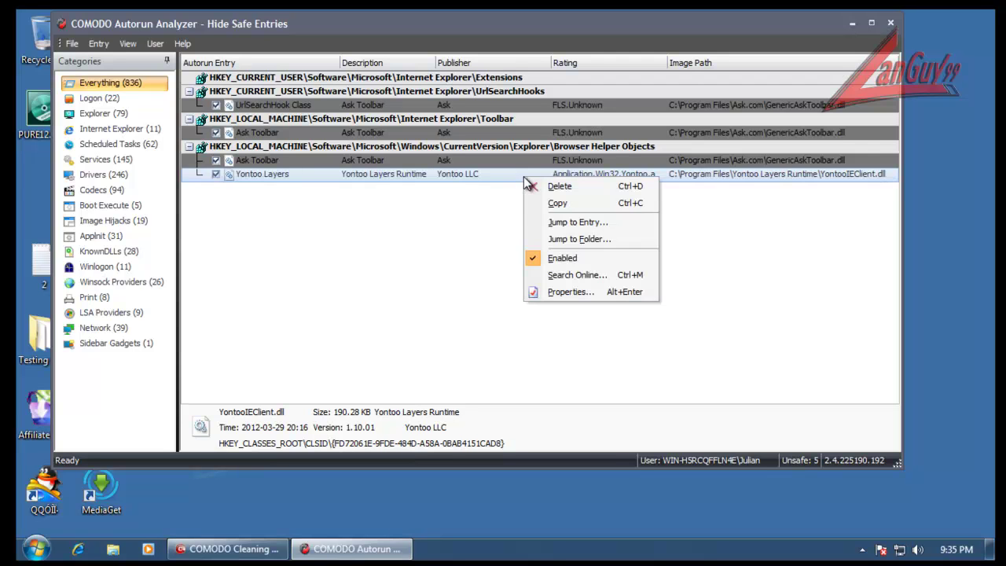
left_click(591, 201)
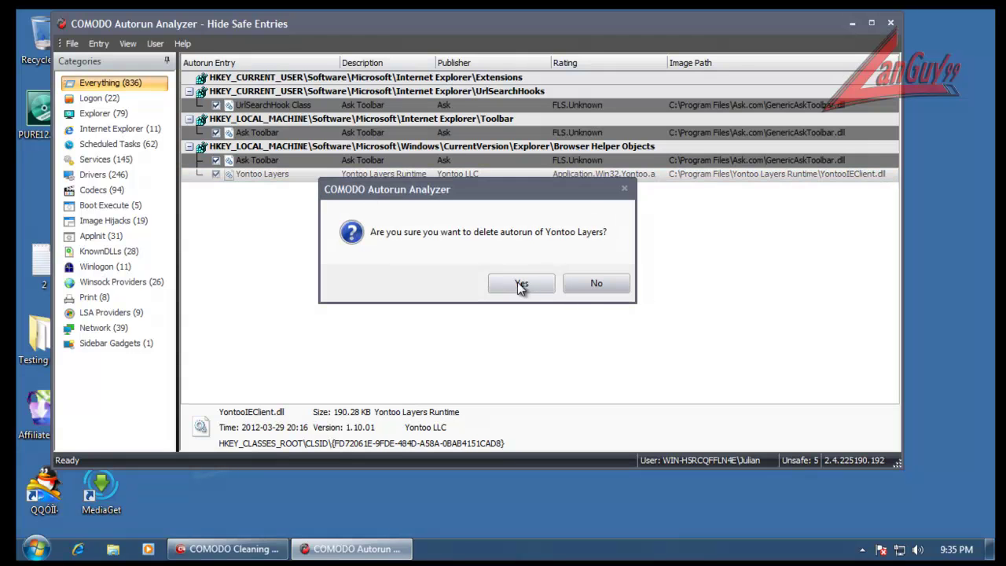
left_click(519, 284)
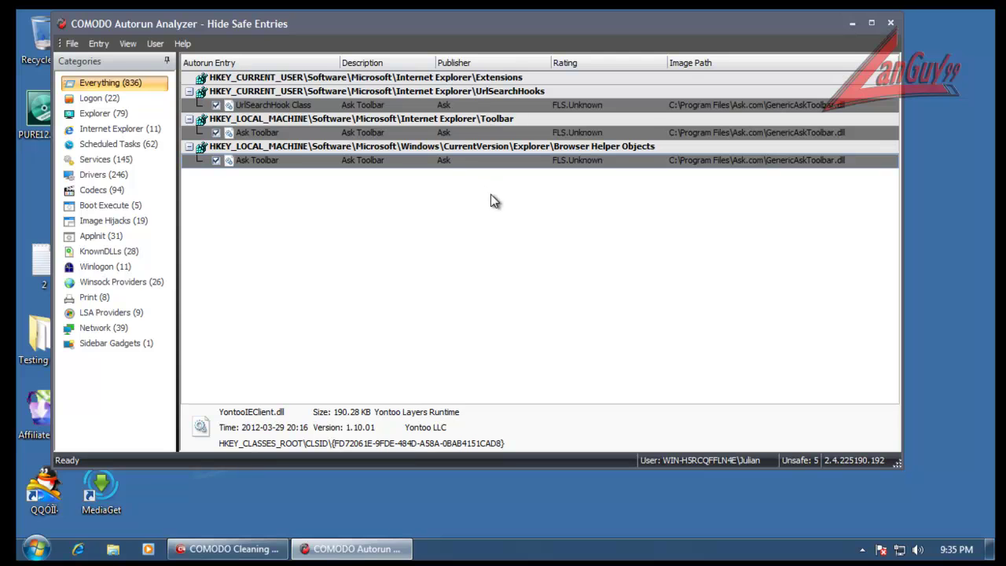
Check the available actions for the Ask UrlSearchHook Class entry without applying any, and close COMODO Autorun Analyzer
right_click(513, 96)
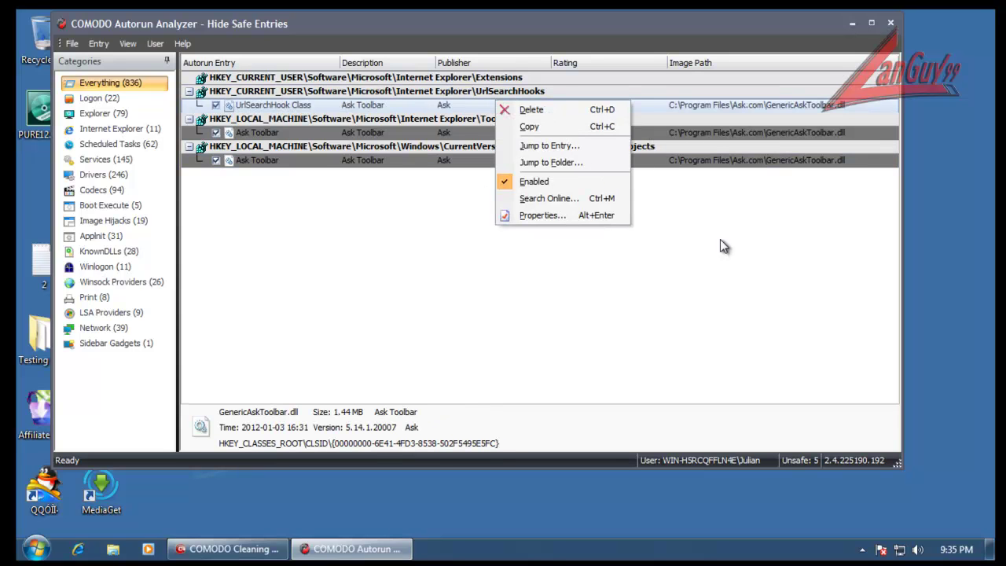
left_click(756, 299)
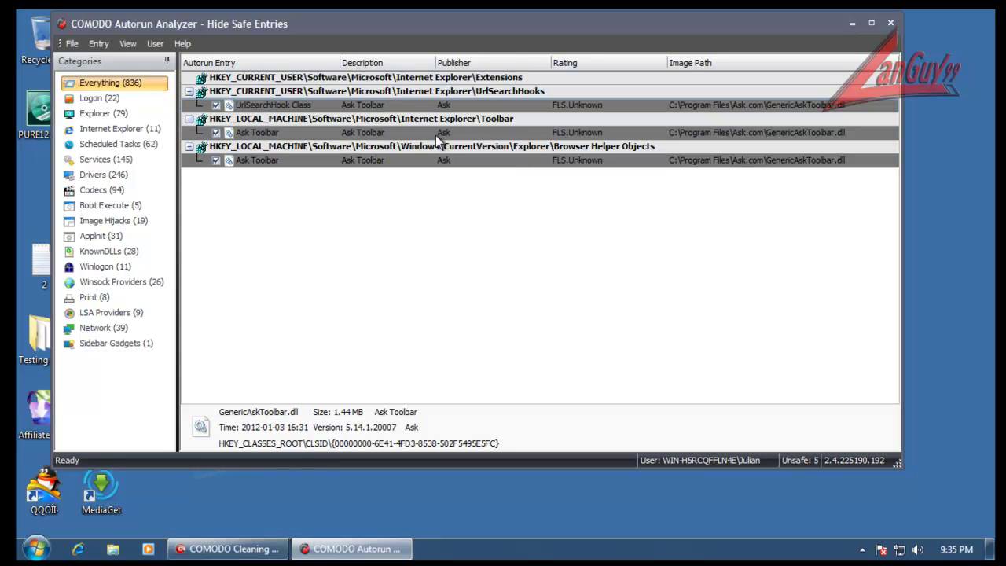
left_click(890, 22)
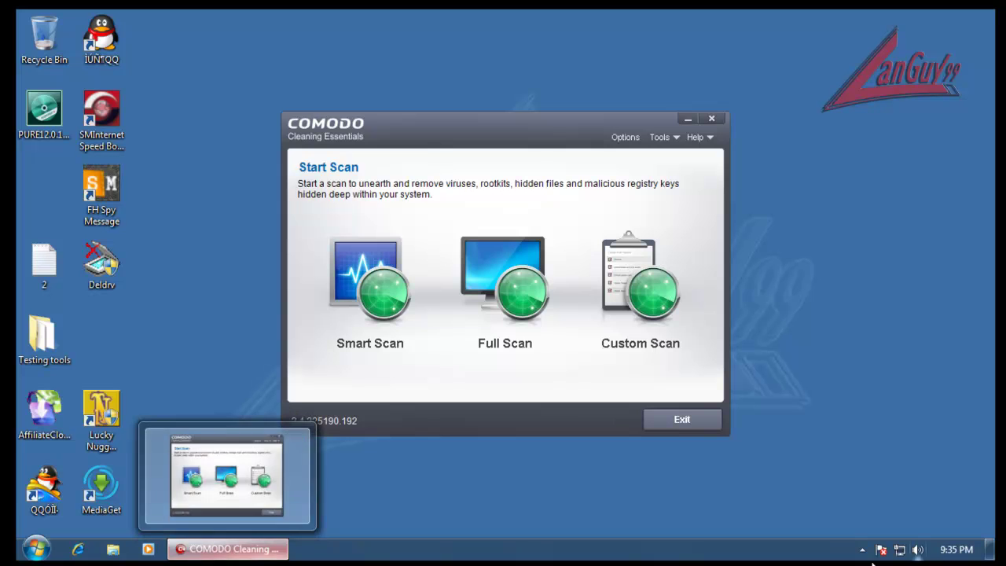
Bring up COMODO KillSwitch, examine the running processes with their ratings and signers, and close it
left_click(862, 549)
left_click(835, 475)
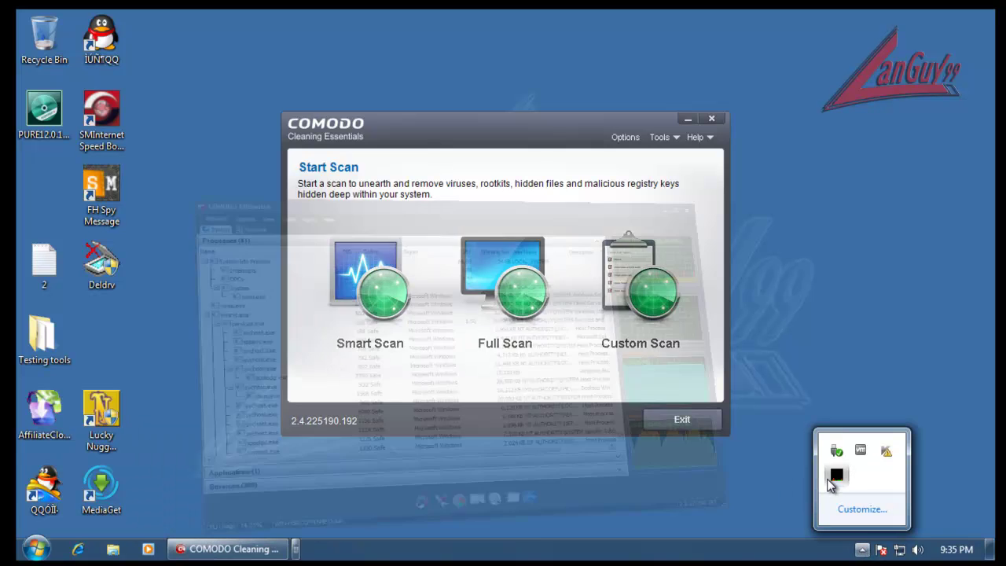
scroll(786, 132, "down", 7)
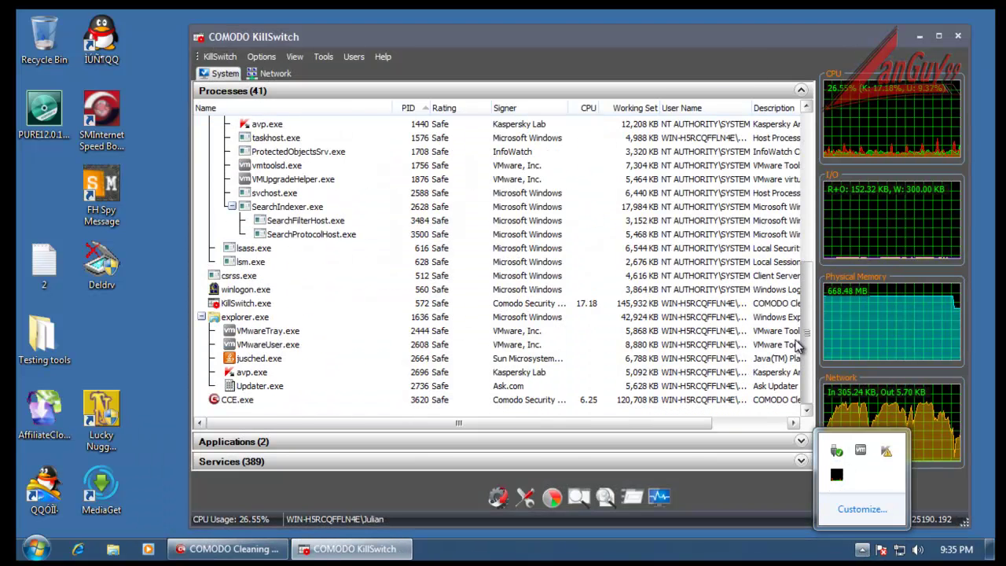
scroll(810, 132, "up", 7)
scroll(810, 132, "down", 7)
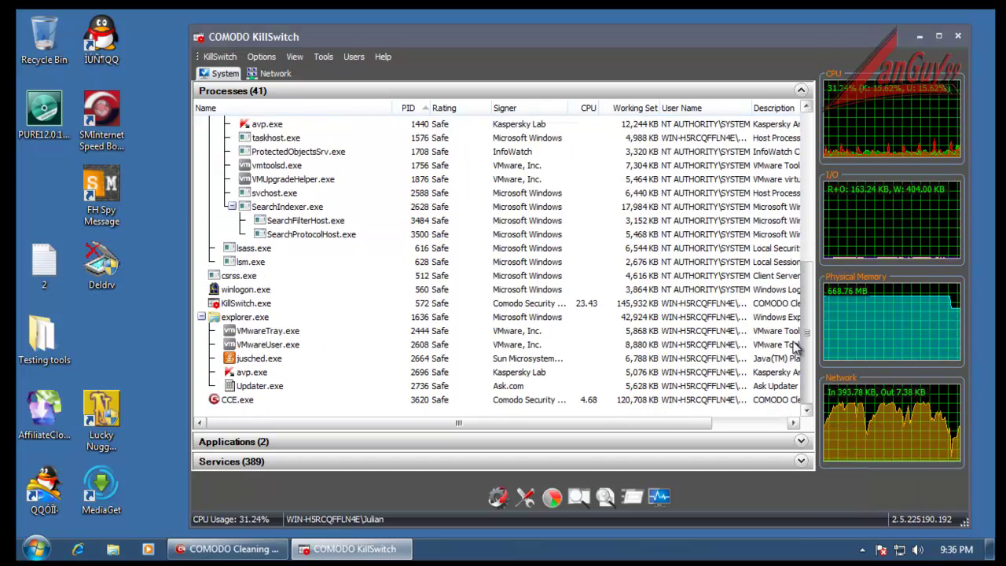
scroll(810, 132, "up", 7)
left_click(957, 36)
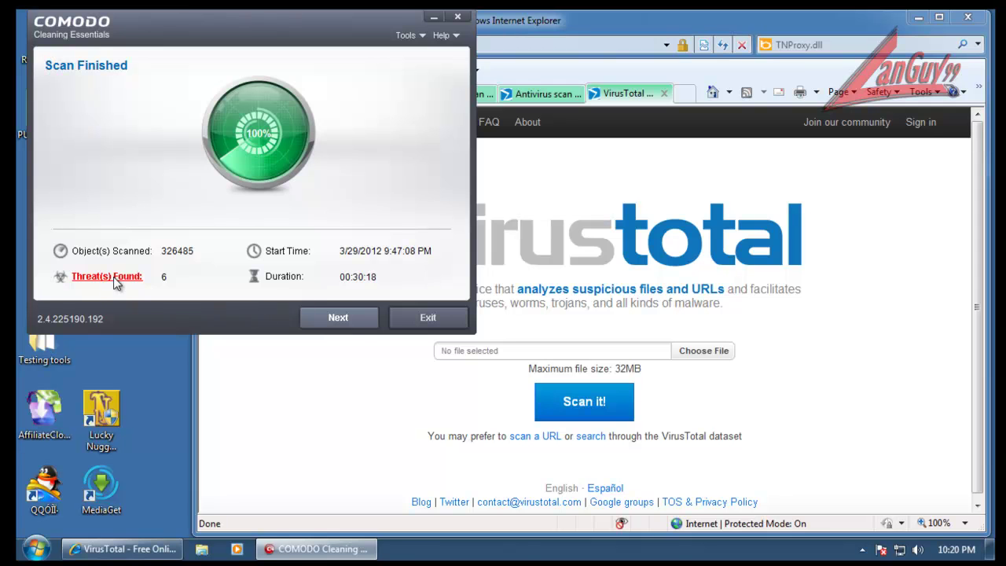
Show the threats found by the finished COMODO scan and bring up the VirusTotal report for TNProxy.dll in Internet Explorer
left_click(345, 318)
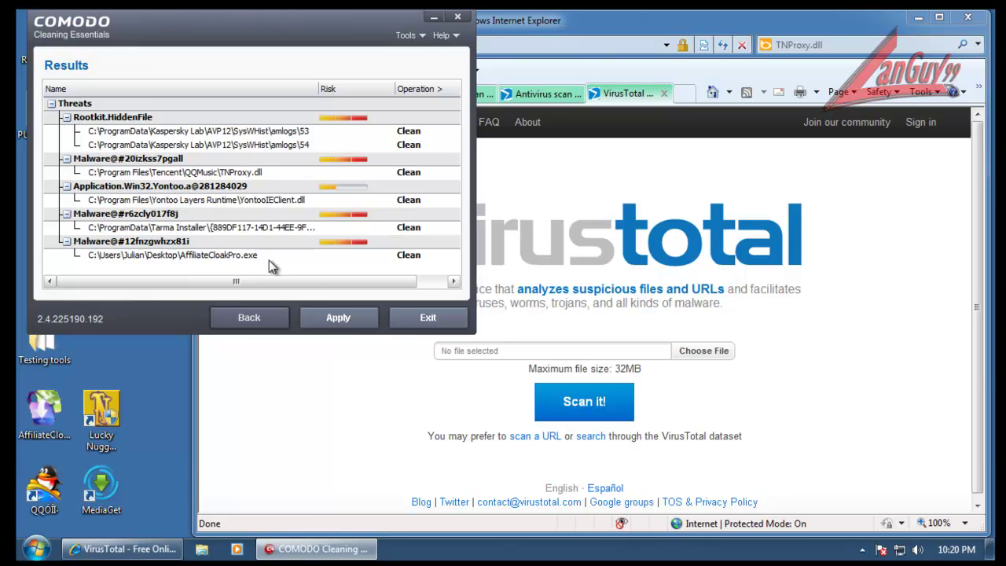
left_click(318, 415)
left_click(260, 94)
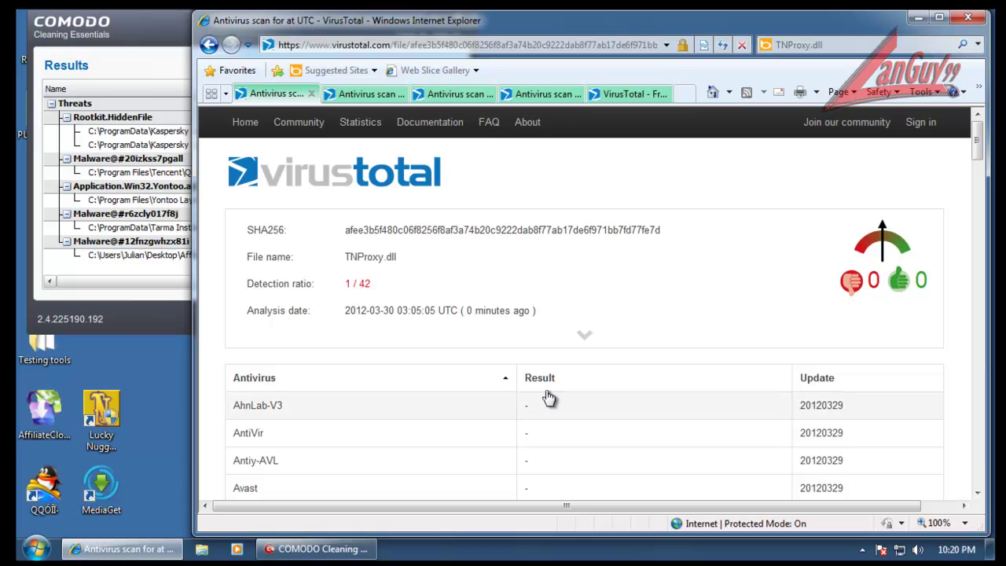
Examine the VirusTotal report for TNProxy.dll, including the antivirus results, the ExifTool details and the Sigcheck publisher information
scroll(524, 385, "down", 5)
scroll(525, 383, "down", 15)
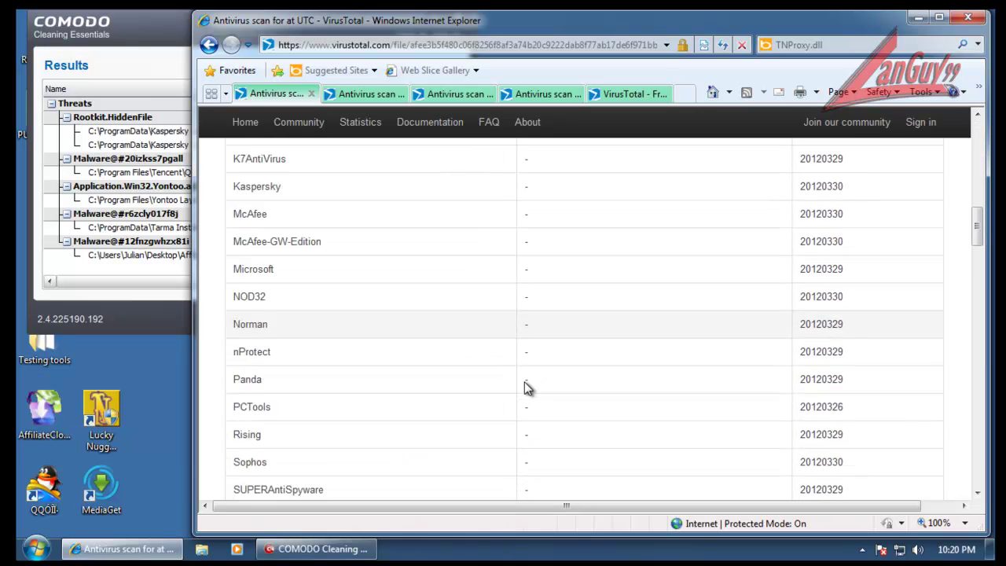
scroll(524, 381, "down", 12)
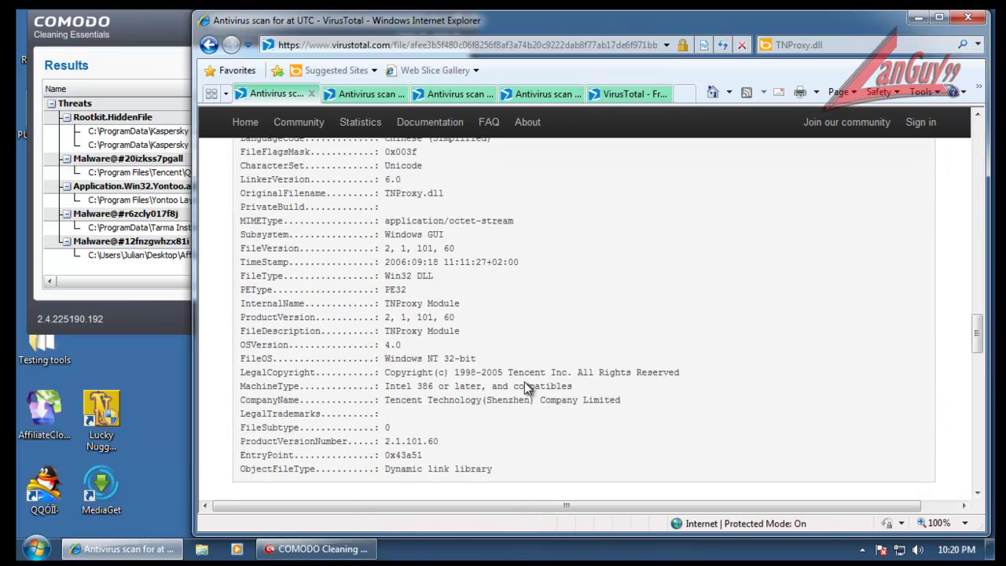
scroll(524, 381, "down", 12)
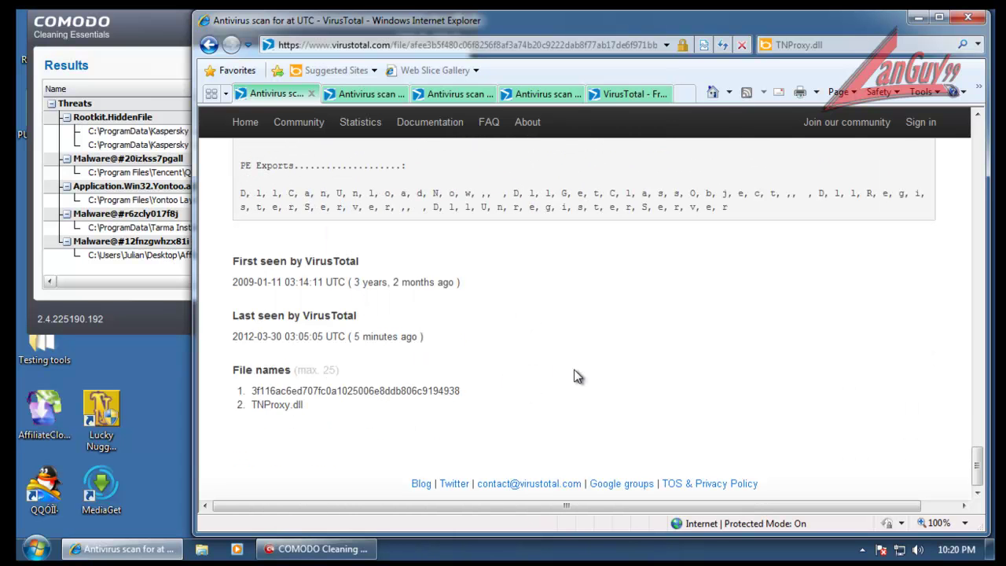
scroll(574, 380, "up", 12)
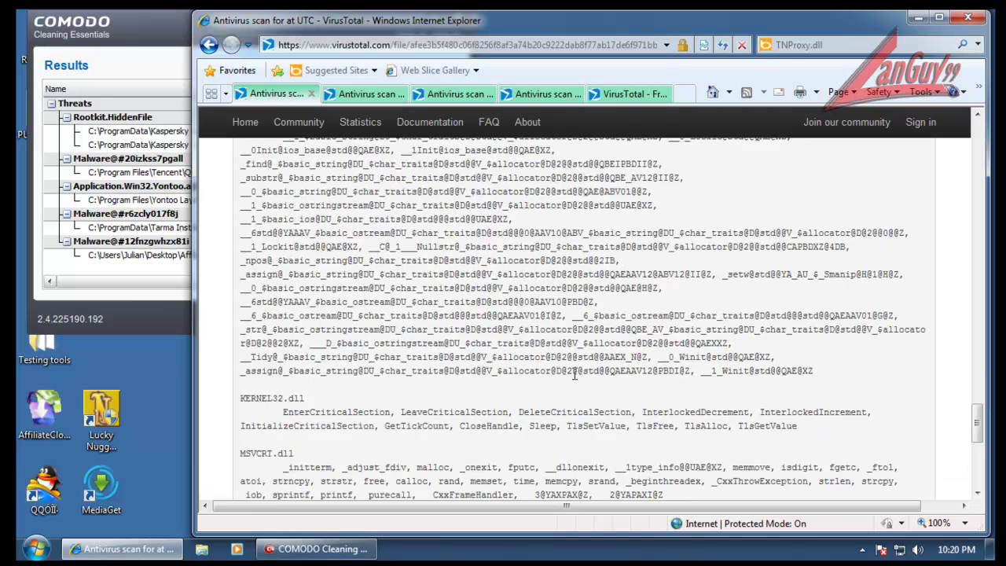
scroll(573, 380, "up", 2)
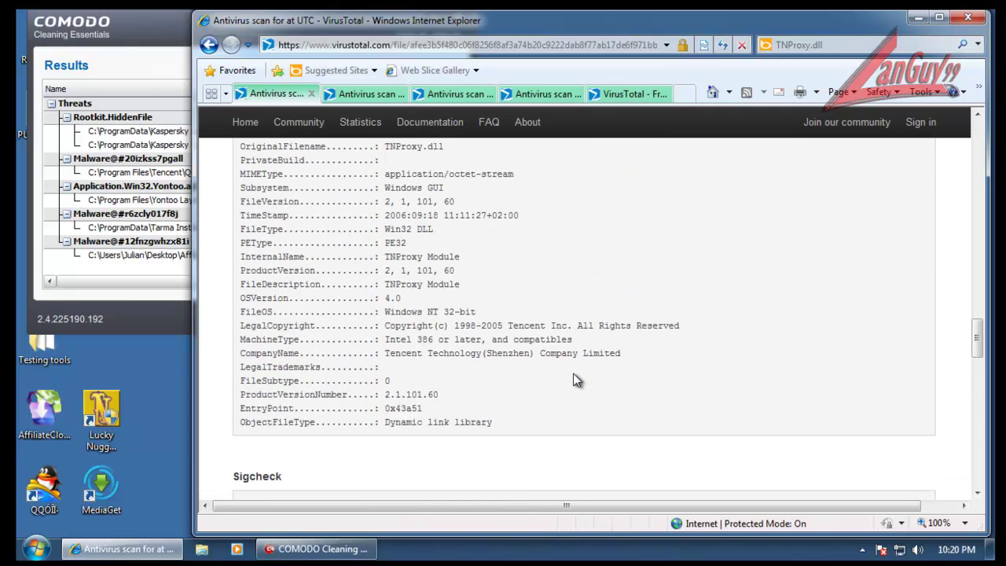
scroll(480, 353, "up", 5)
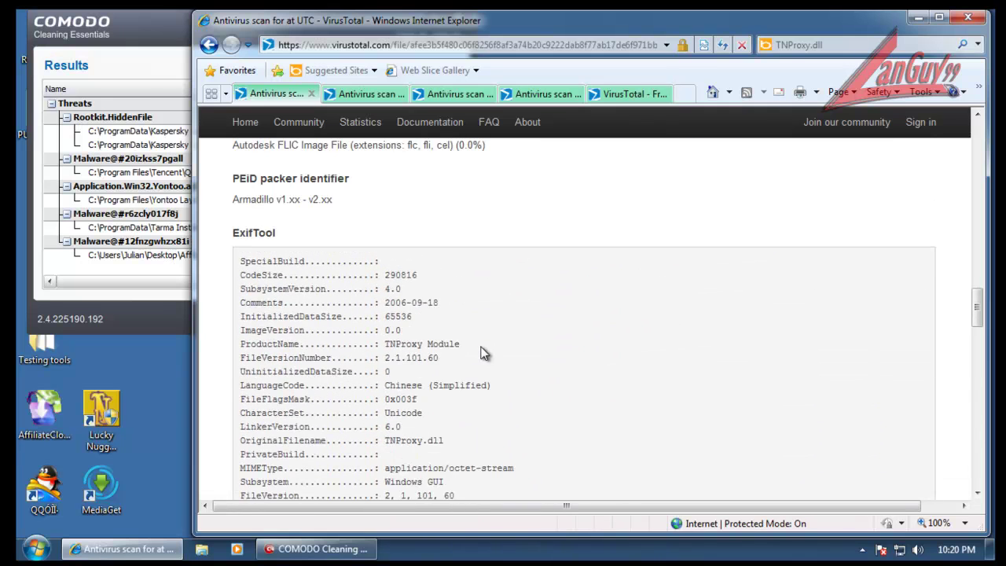
scroll(483, 354, "down", 3)
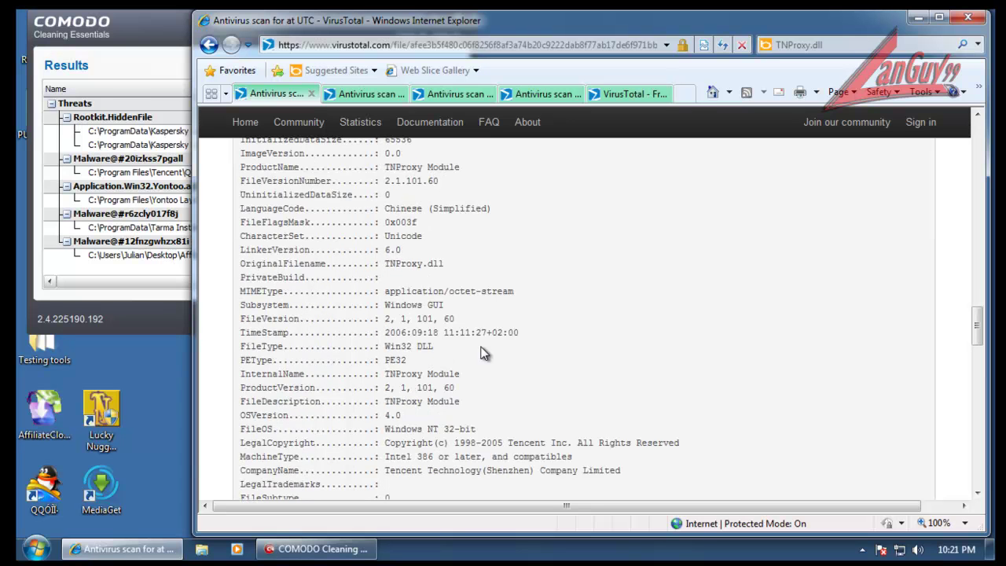
scroll(483, 354, "up", 2)
scroll(483, 354, "down", 6)
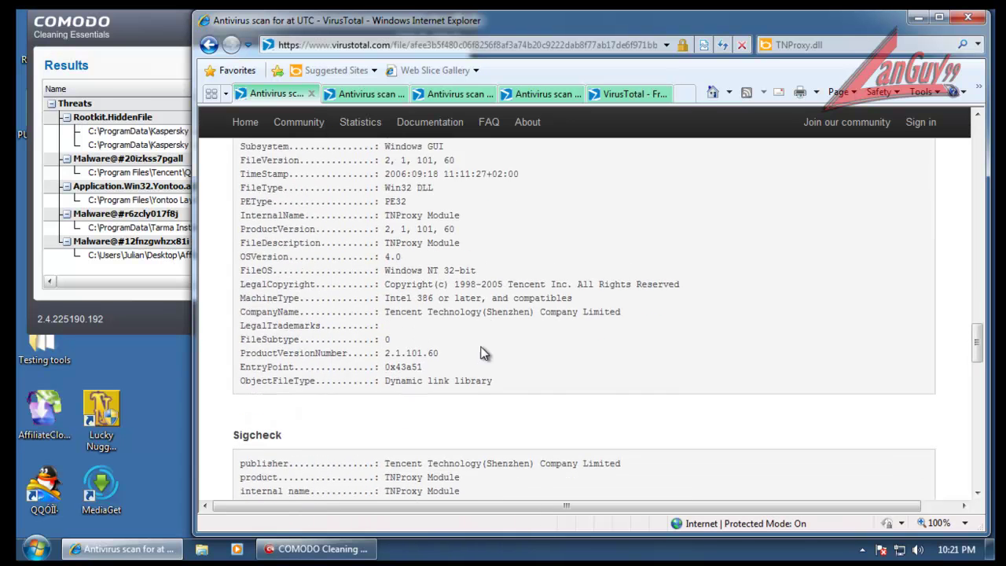
scroll(483, 353, "down", 2)
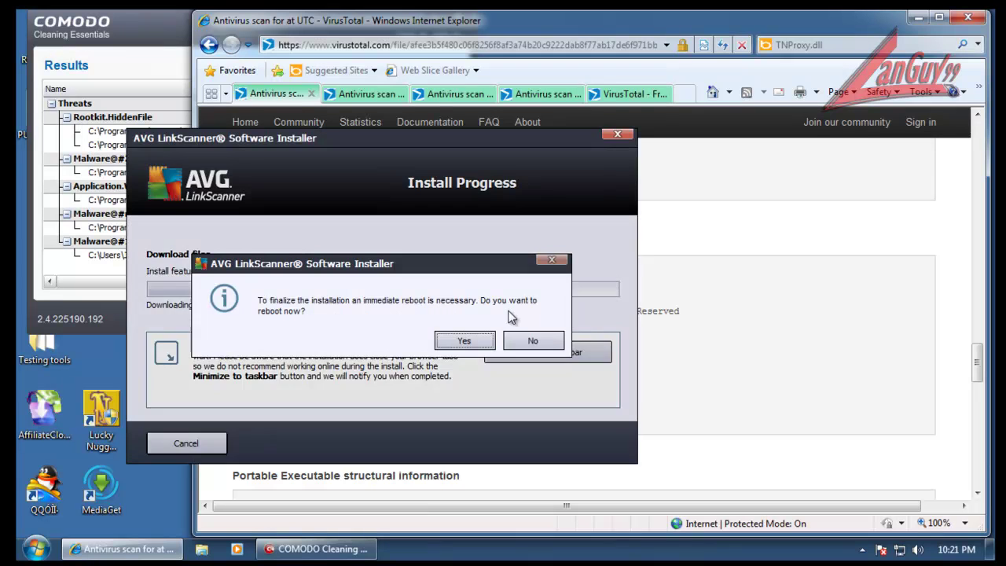
Decline the immediate reboot for the AVG LinkScanner installer and return to the ExifTool details of TNProxy.dll
left_click(531, 352)
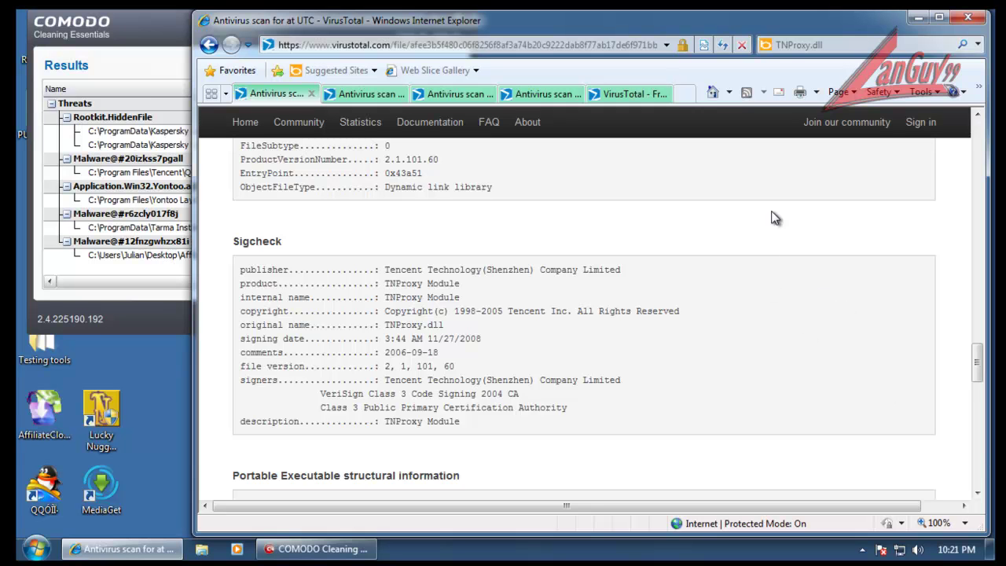
scroll(759, 341, "up", 3)
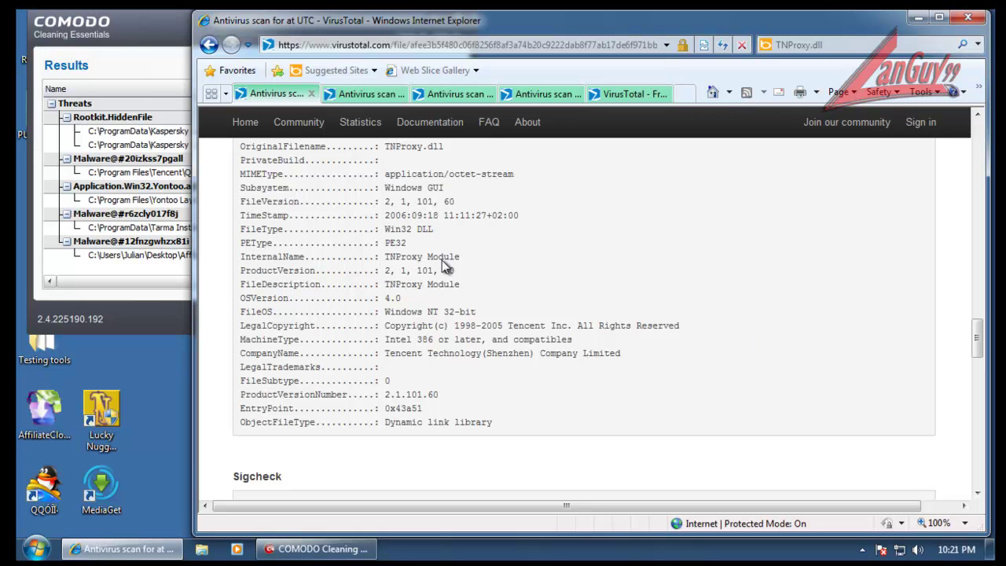
Return to the antivirus results of TNProxy.dll and close its VirusTotal report
scroll(628, 325, "up", 15)
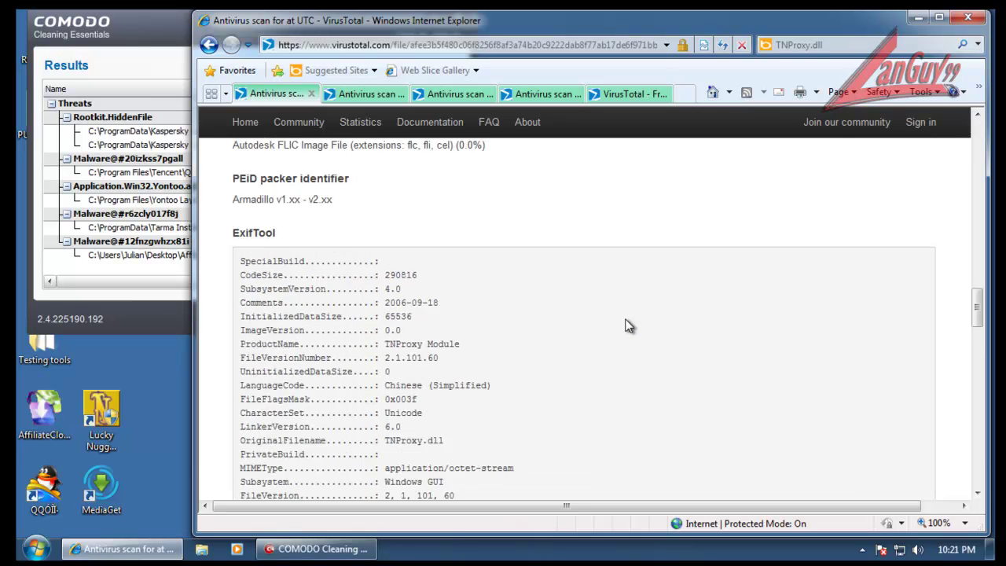
scroll(629, 325, "up", 5)
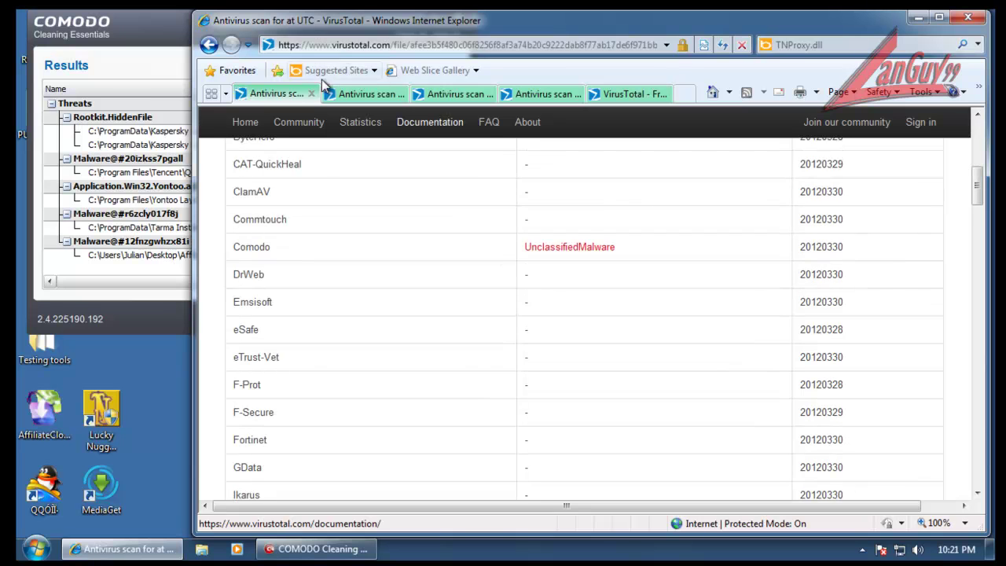
left_click(311, 94)
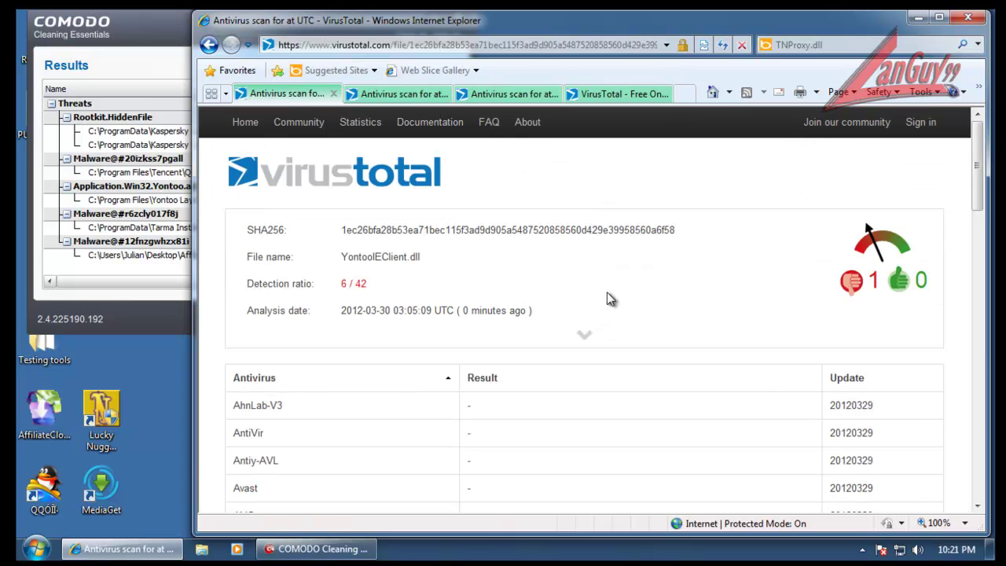
Examine the antivirus results in the VirusTotal report for YontooIEClient.dll, then close that report
scroll(606, 299, "down", 5)
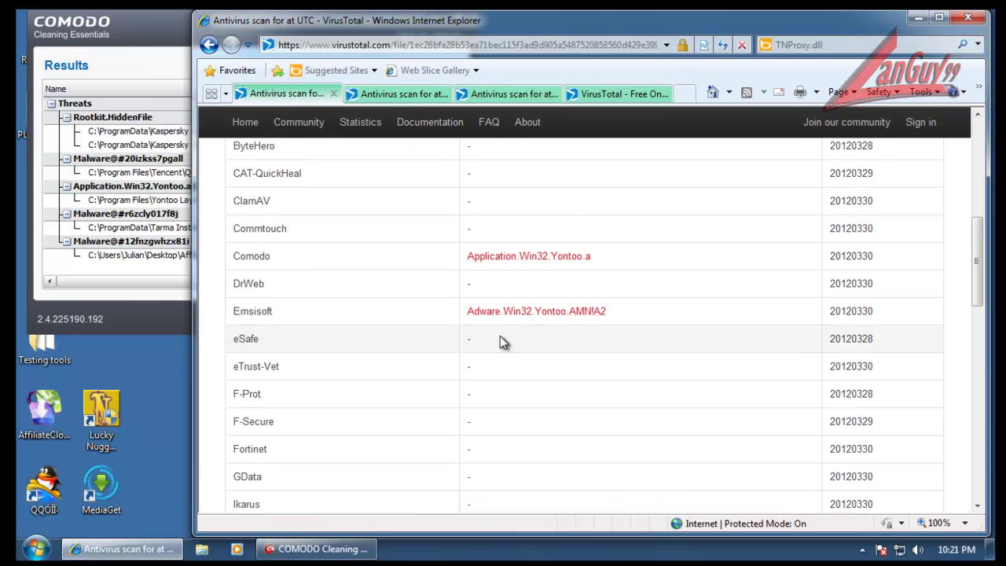
scroll(597, 338, "down", 5)
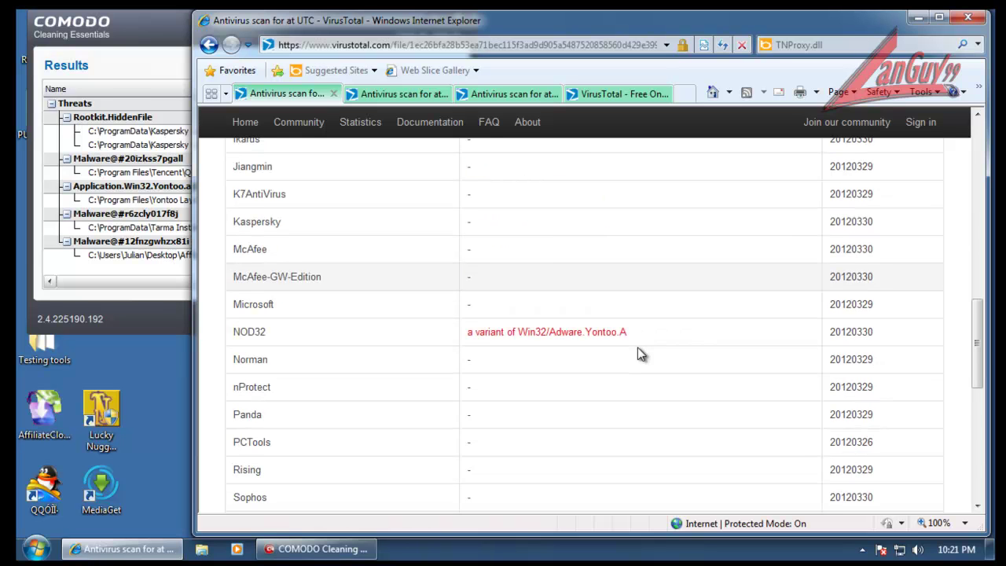
scroll(569, 351, "down", 1)
scroll(586, 354, "down", 4)
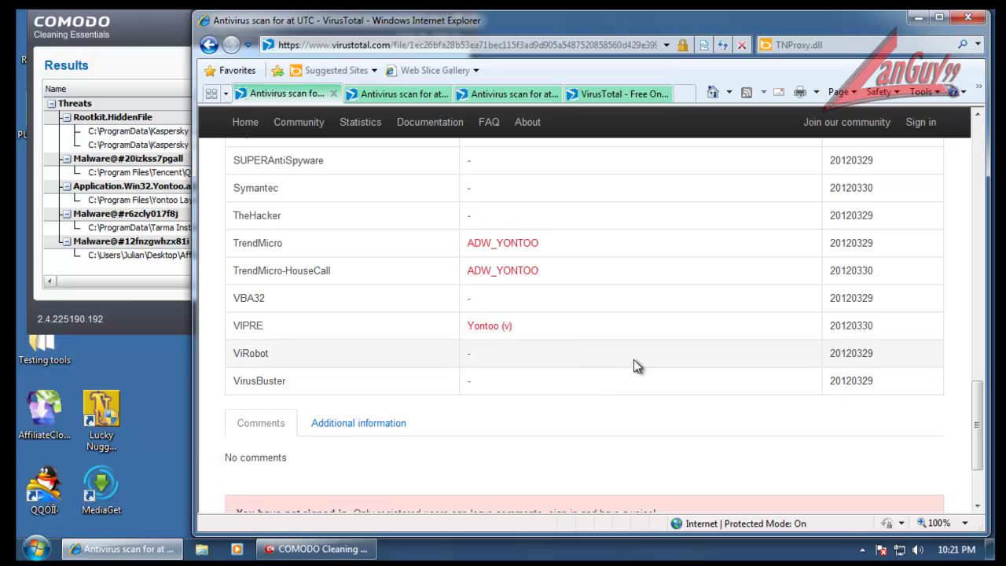
scroll(635, 366, "up", 6)
scroll(633, 359, "up", 5)
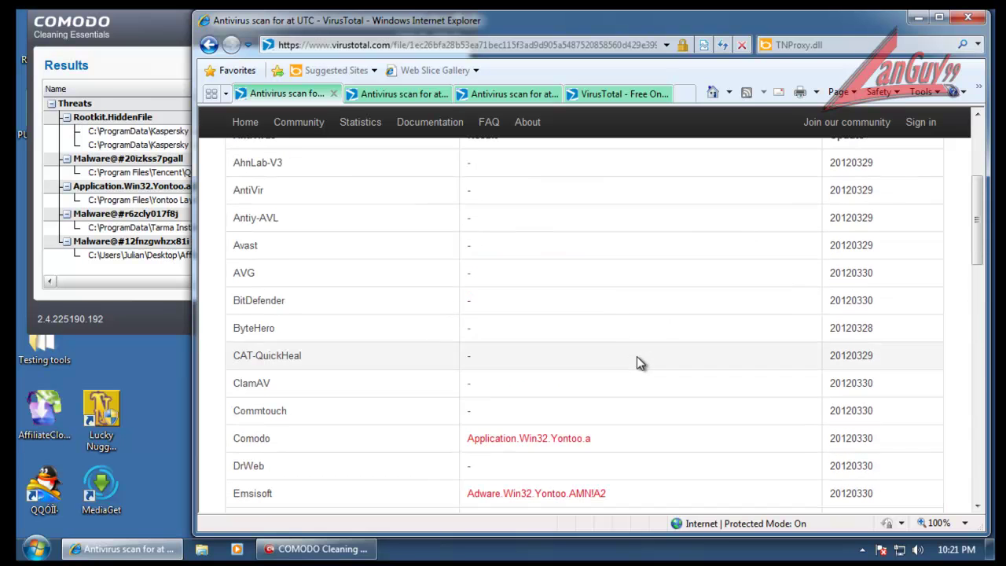
left_click(331, 94)
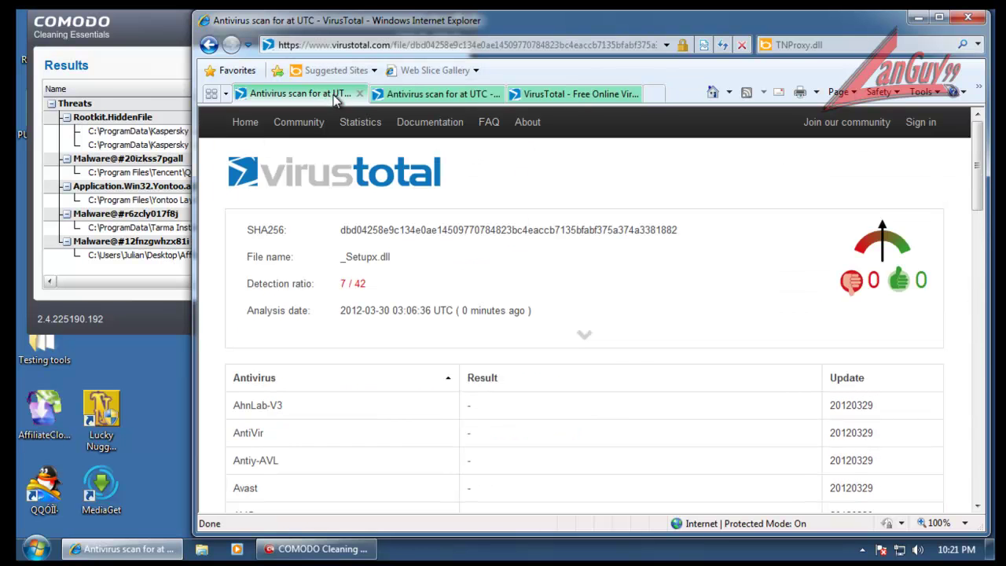
Examine the detection ratio and antivirus results in the VirusTotal report for _Setupx.dll, then close that report
scroll(636, 337, "down", 4)
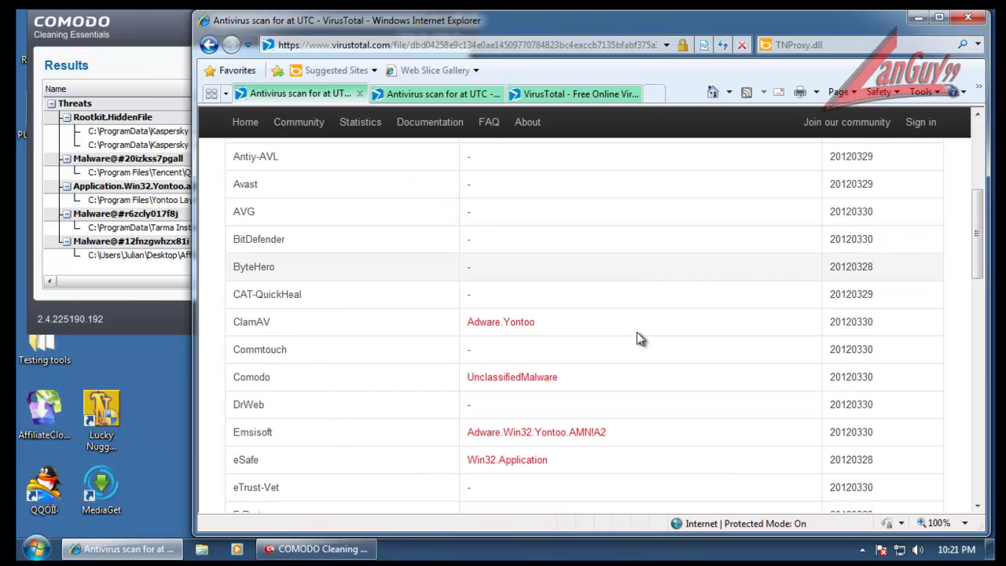
scroll(636, 336, "up", 4)
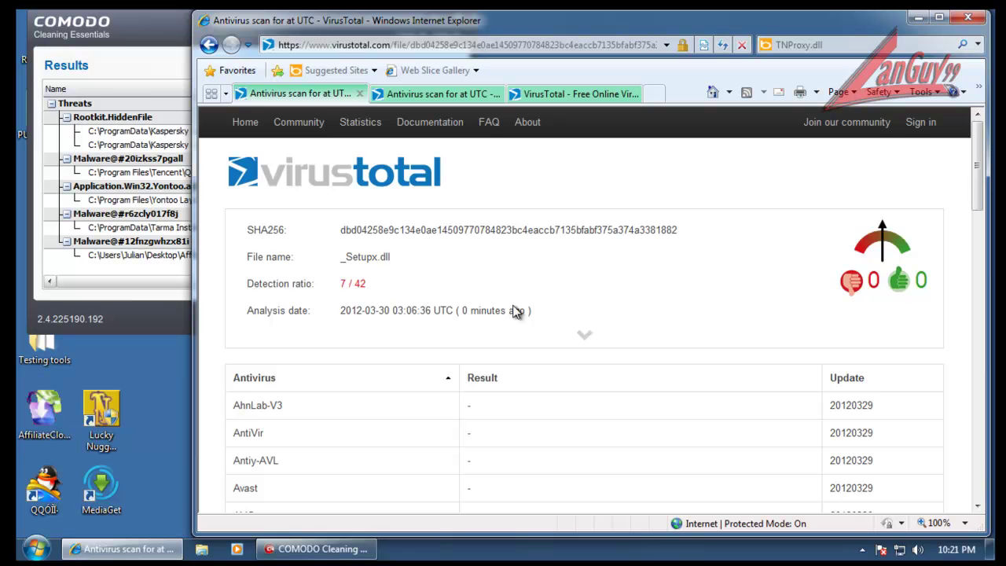
scroll(471, 295, "down", 7)
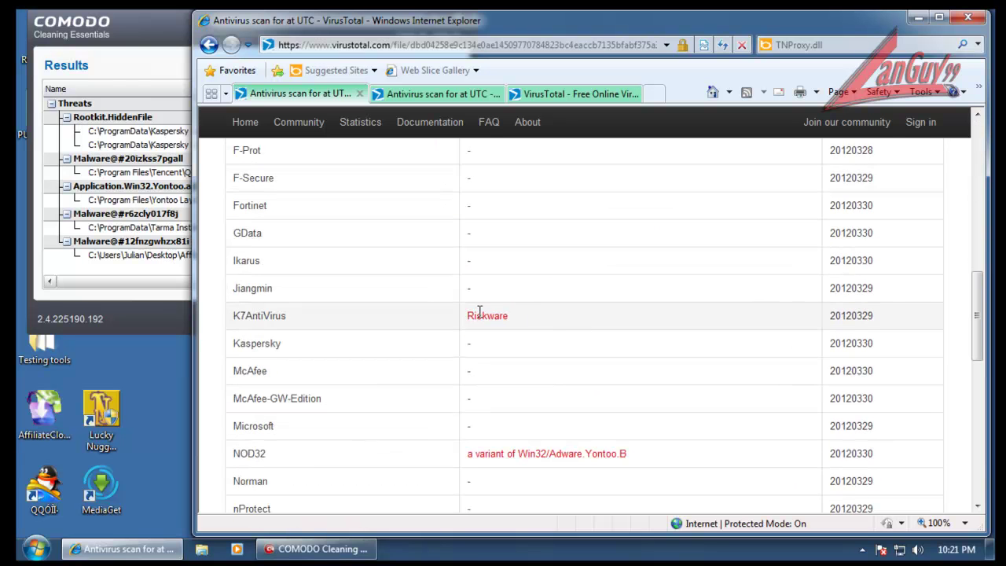
scroll(621, 365, "down", 5)
scroll(597, 349, "down", 3)
scroll(507, 341, "up", 8)
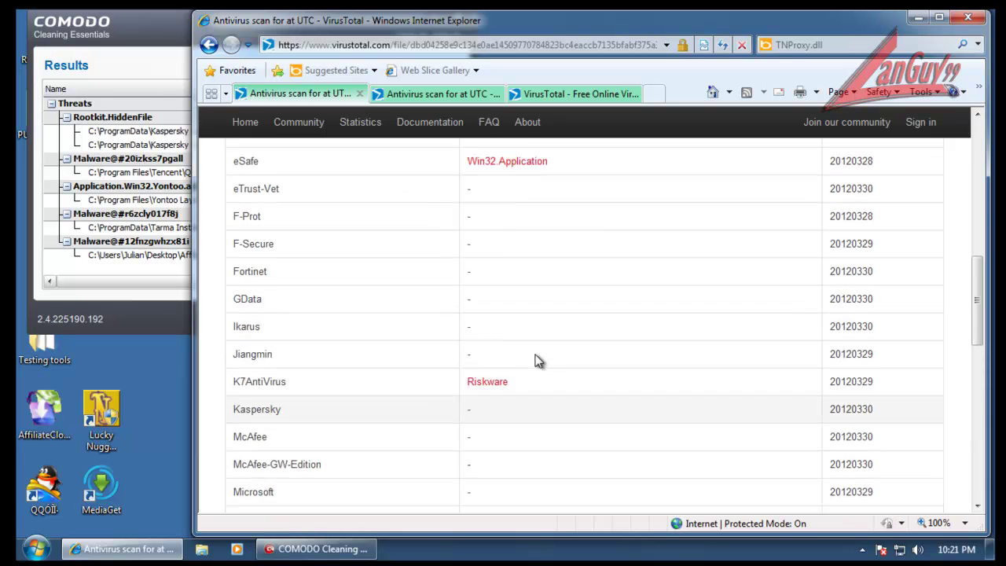
scroll(538, 360, "up", 2)
scroll(545, 298, "up", 2)
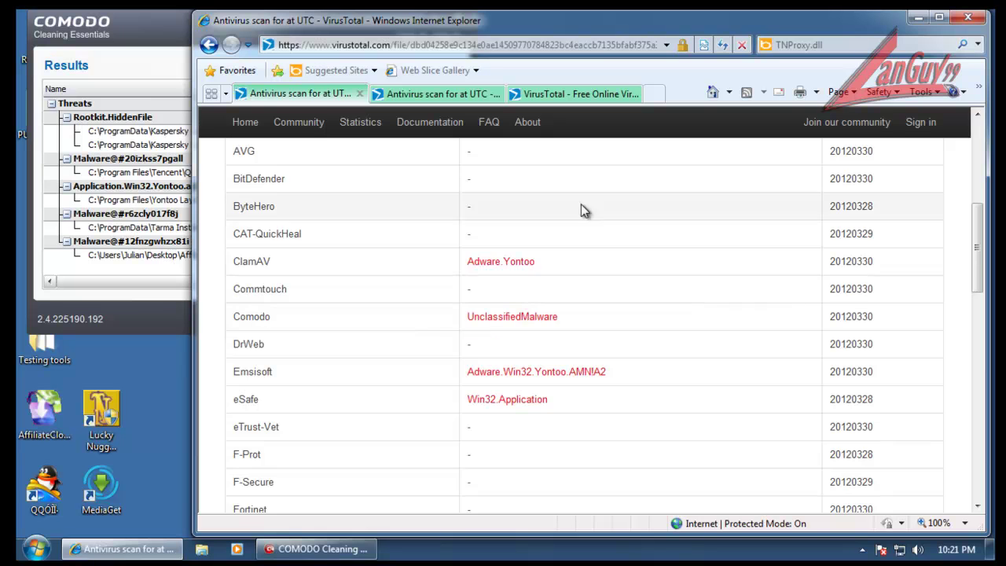
scroll(602, 290, "up", 5)
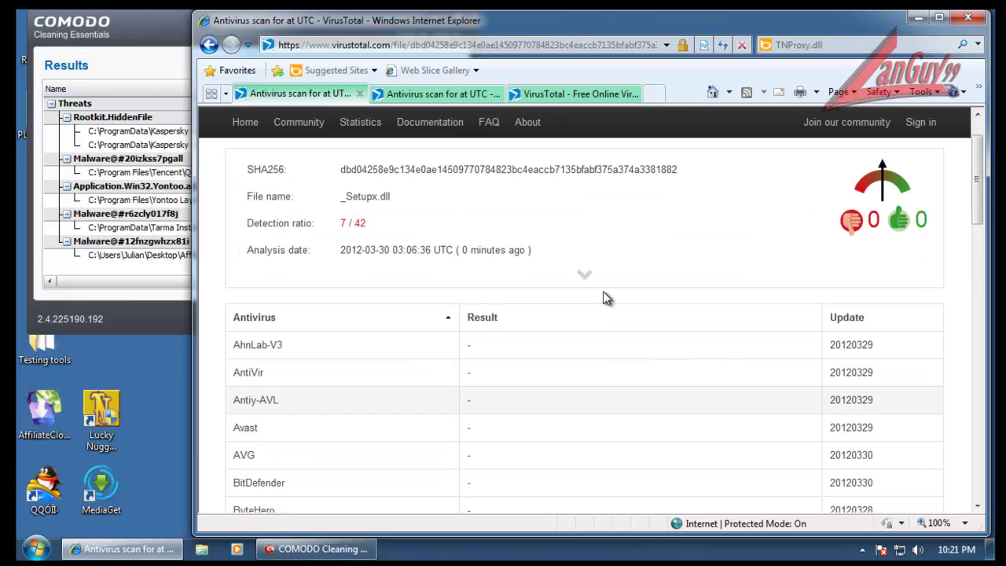
left_click(360, 94)
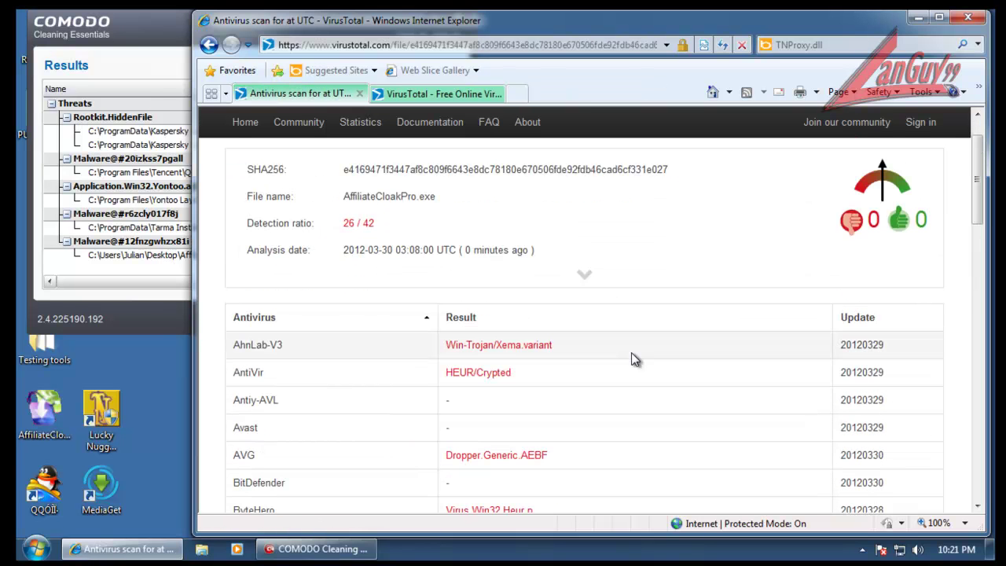
Examine the antivirus results in the VirusTotal report for AffiliateCloakPro.exe, then close the report and Internet Explorer
scroll(657, 343, "down", 3)
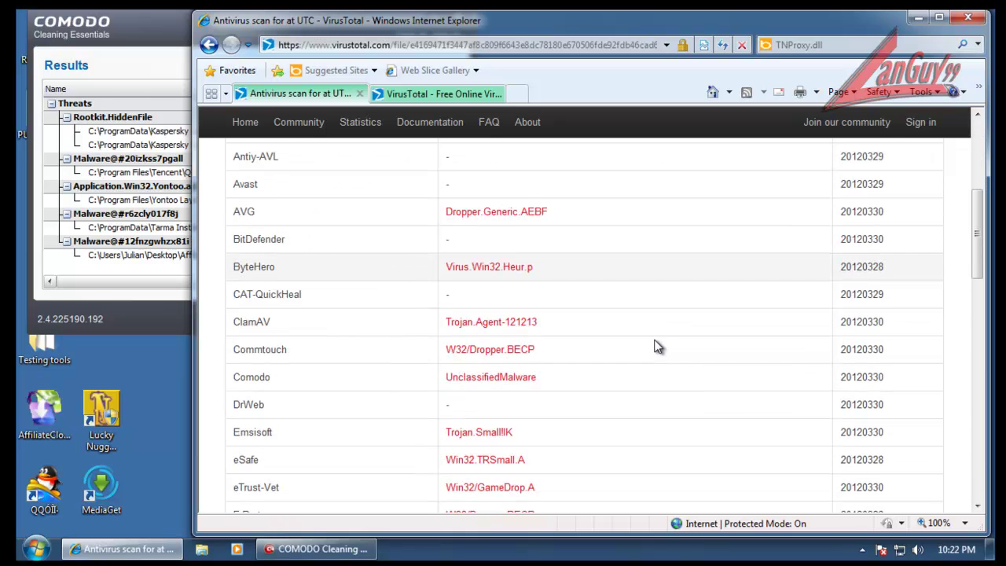
scroll(656, 345, "down", 2)
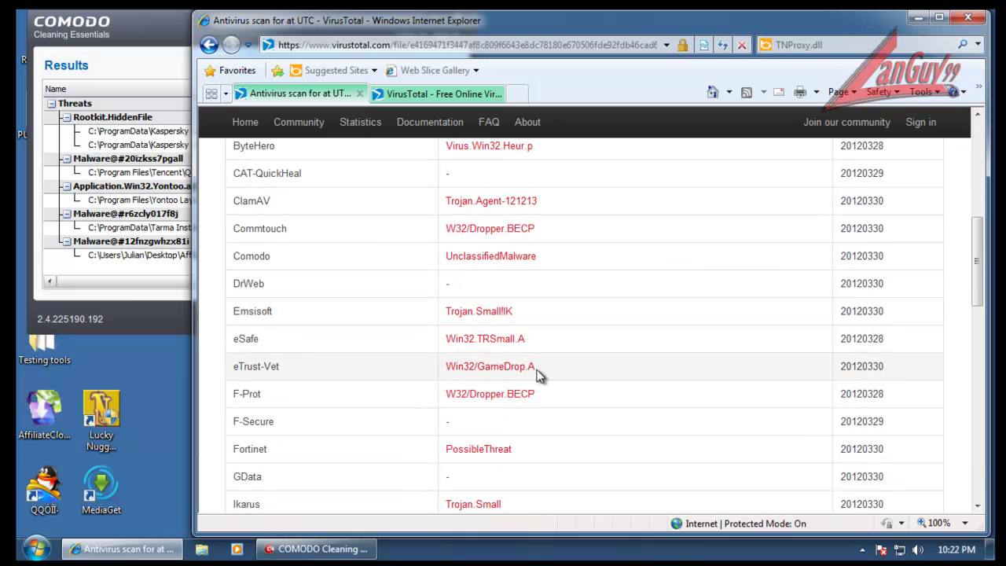
scroll(628, 424, "down", 3)
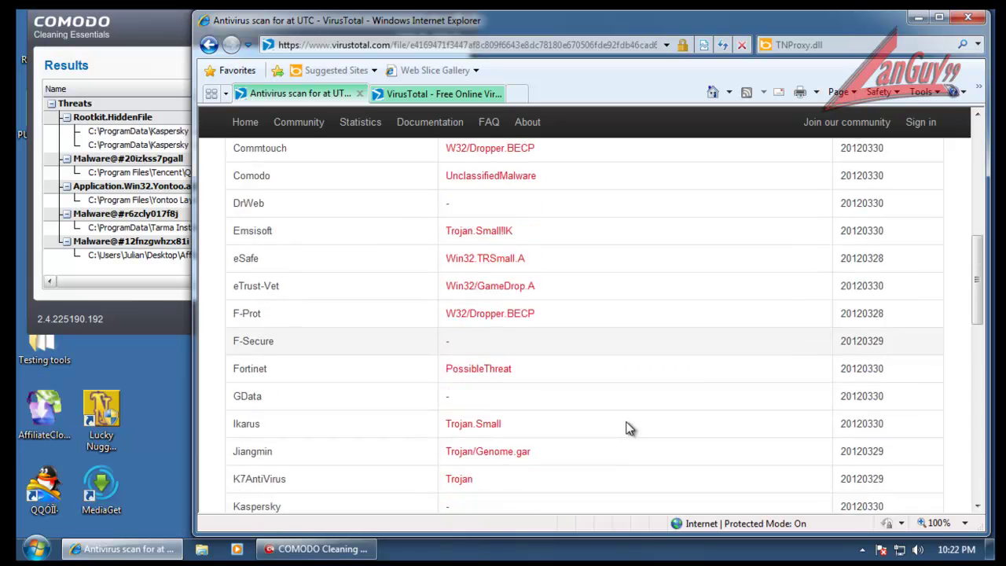
scroll(575, 422, "down", 1)
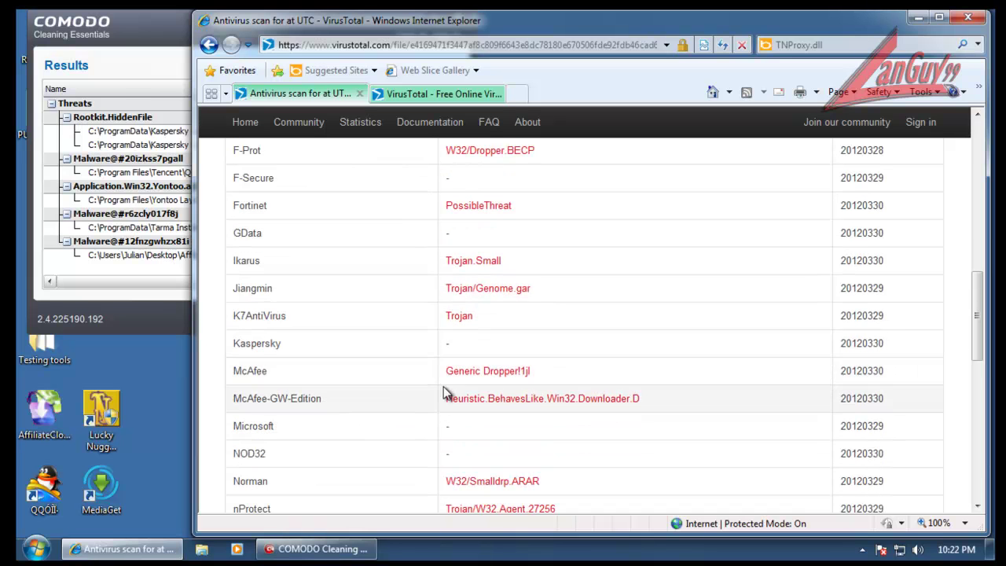
scroll(616, 427, "down", 3)
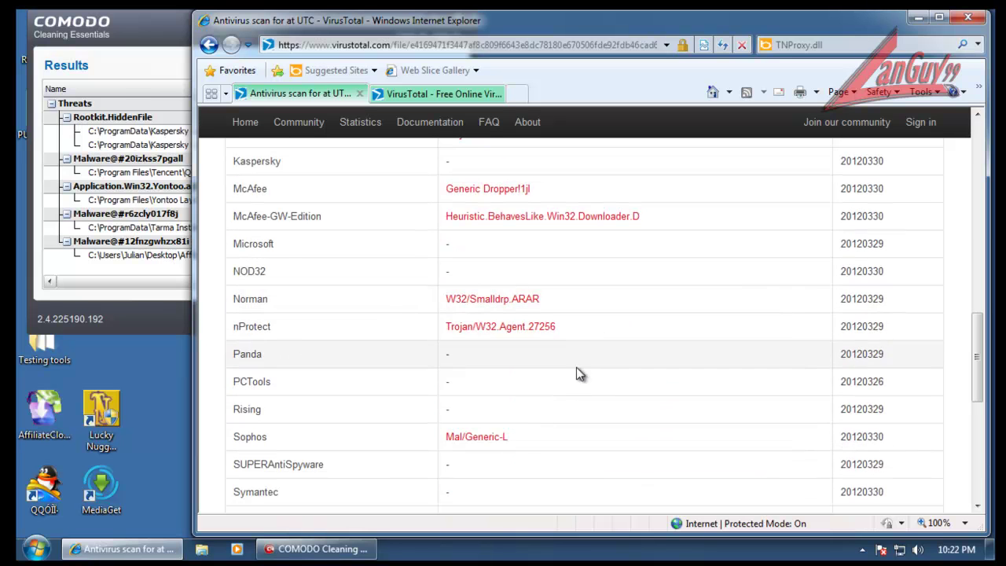
left_click(360, 93)
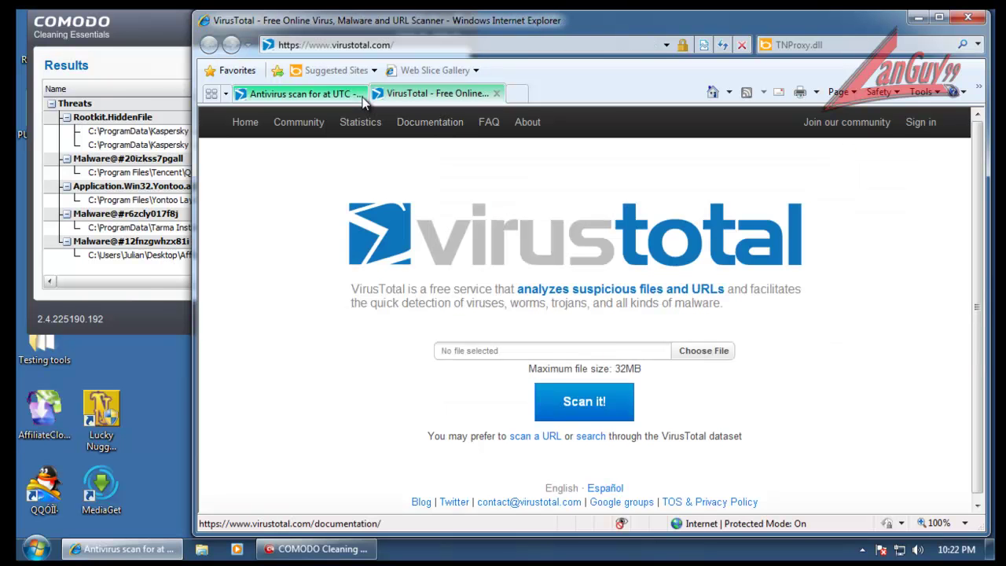
left_click(969, 19)
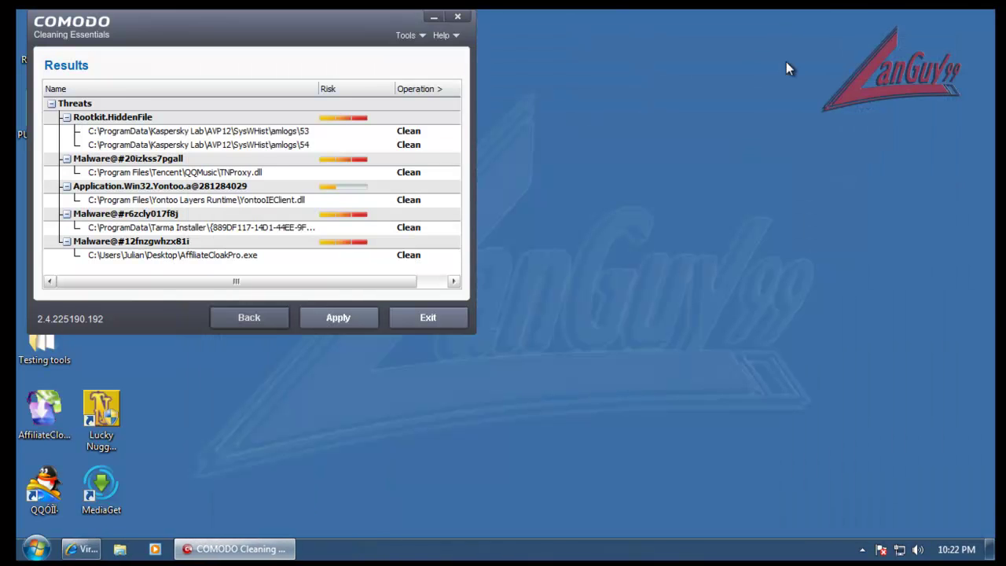
Set the two Rootkit.HiddenFile entries and TNProxy.dll to Ignore, then apply the operations to all threats and agree to the restart
left_click(417, 132)
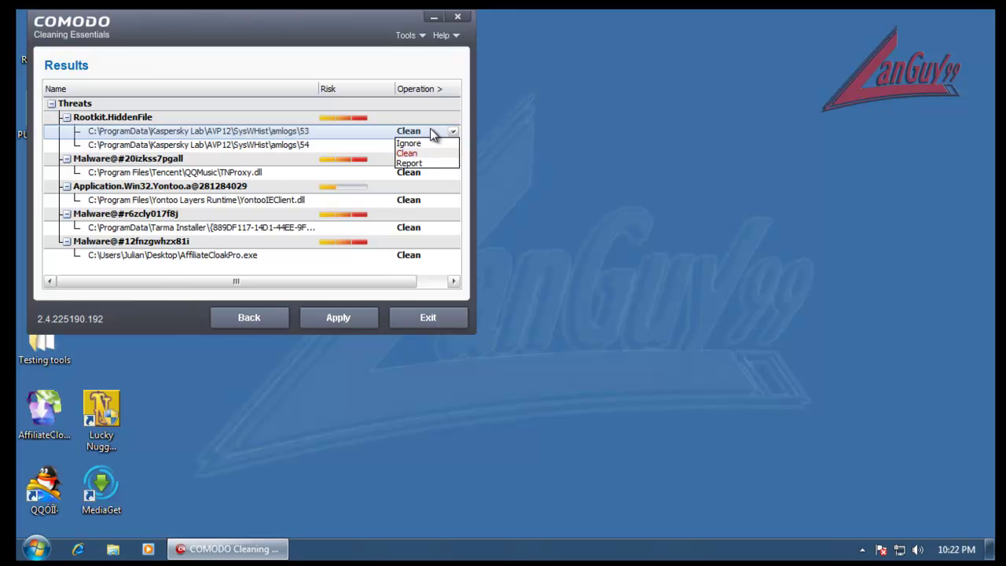
left_click(415, 143)
left_click(423, 146)
left_click(424, 157)
left_click(418, 171)
left_click(421, 186)
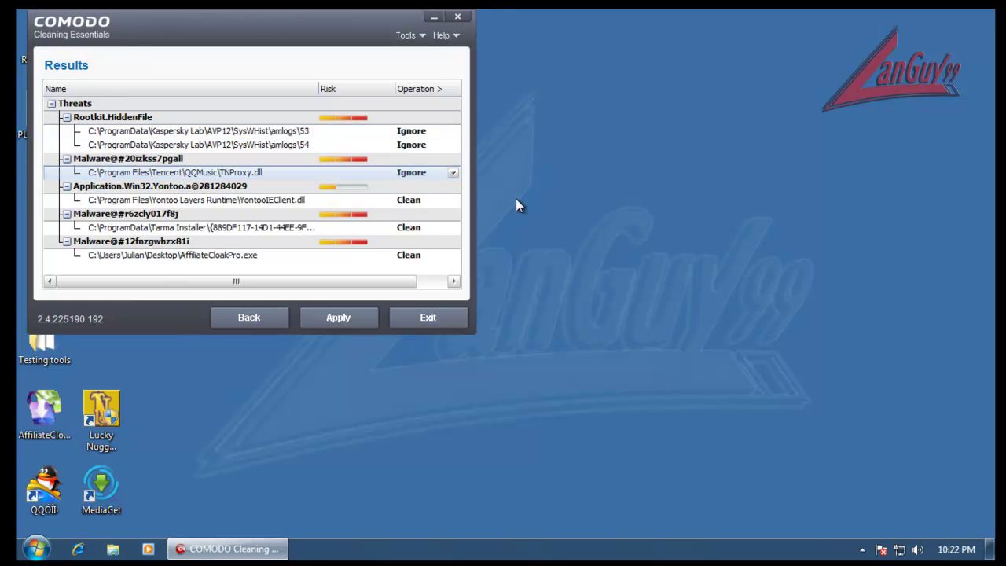
left_click(340, 318)
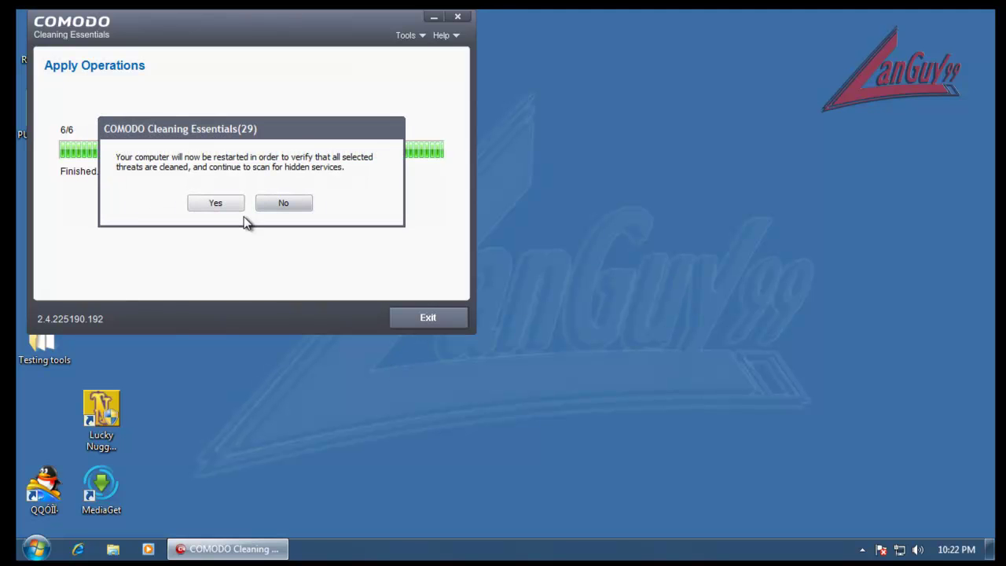
left_click(235, 205)
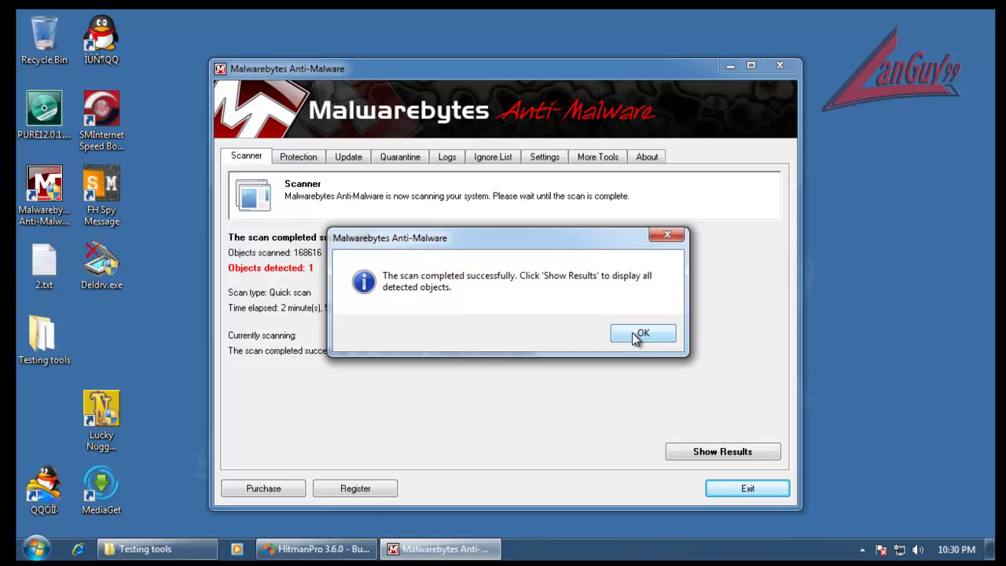
Show the Malwarebytes quick scan results, remove the detected Bifrose.Trace file, and close the log and Malwarebytes Anti-Malware
left_click(637, 333)
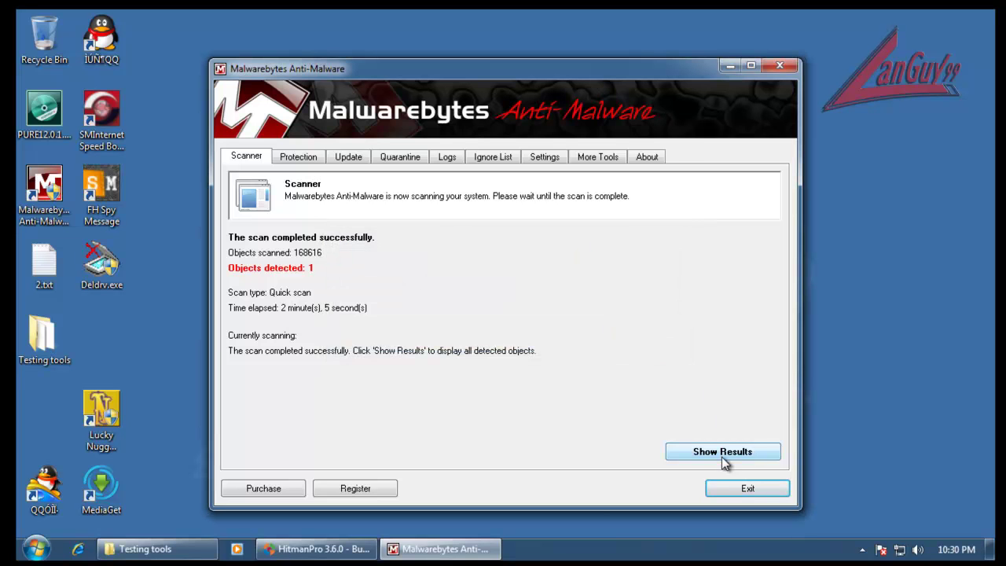
left_click(721, 453)
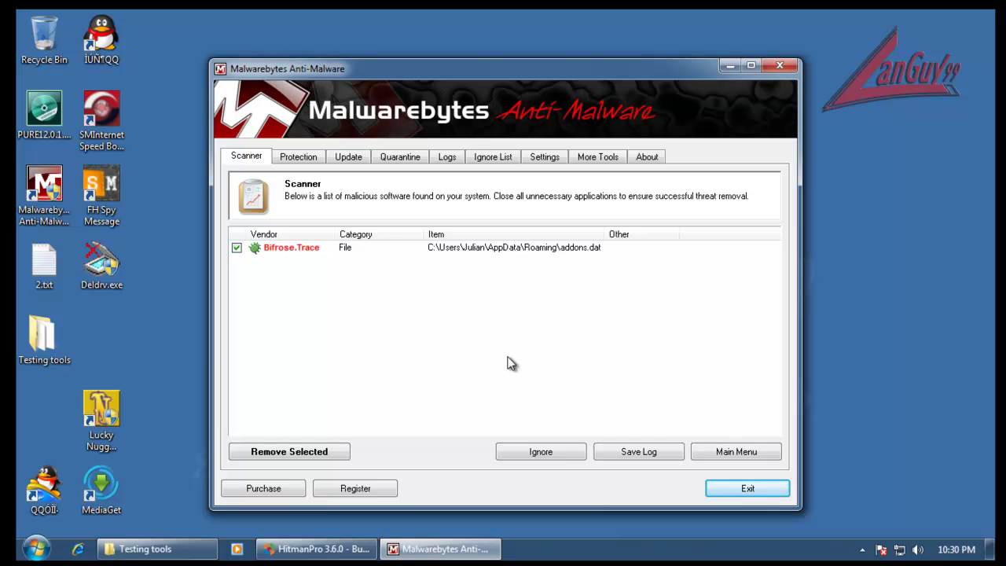
left_click(319, 450)
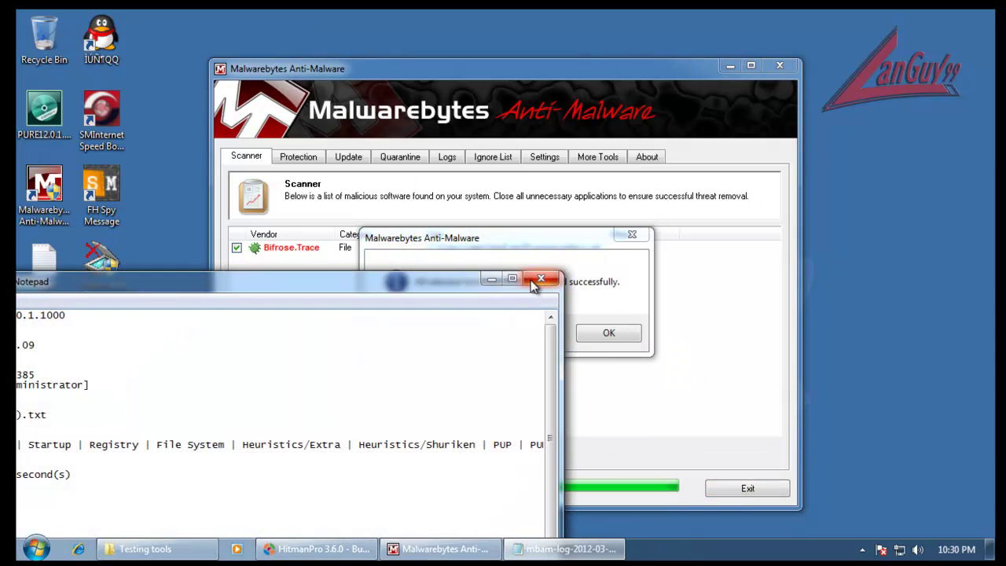
left_click(532, 285)
left_click(606, 333)
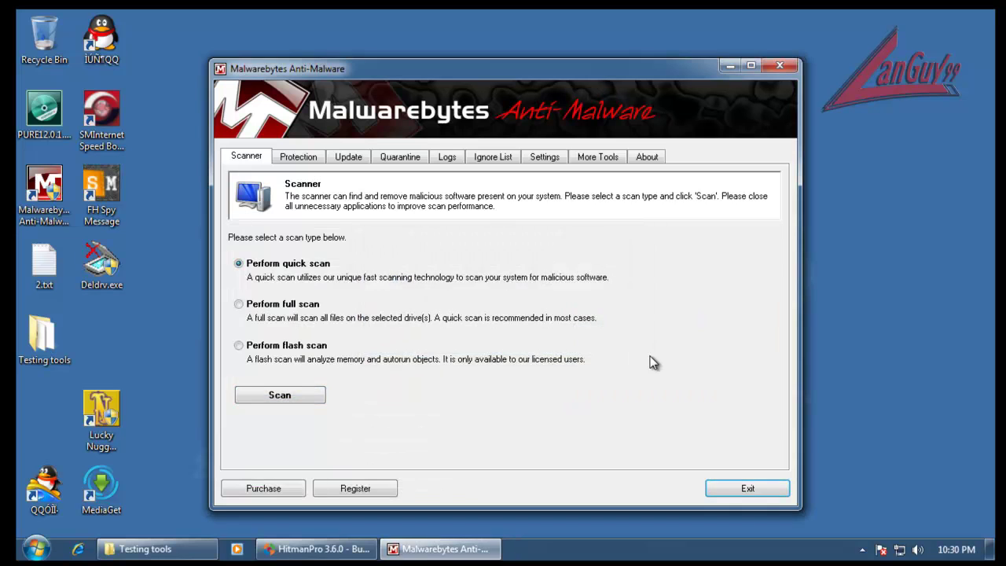
left_click(748, 490)
Switch to HitmanPro, accept the license agreement and start a one-time scan without storing a copy on the computer
left_click(330, 548)
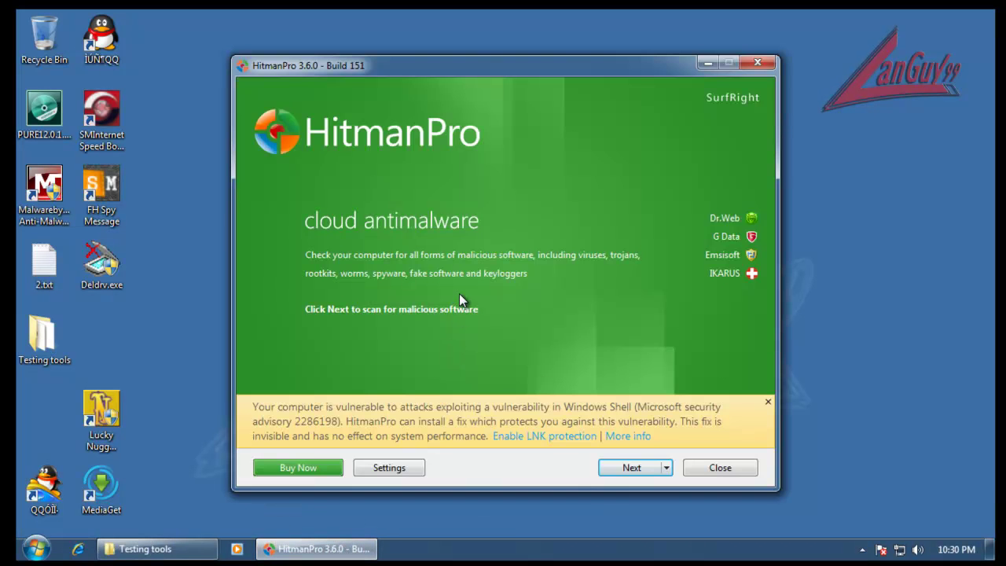
left_click(631, 467)
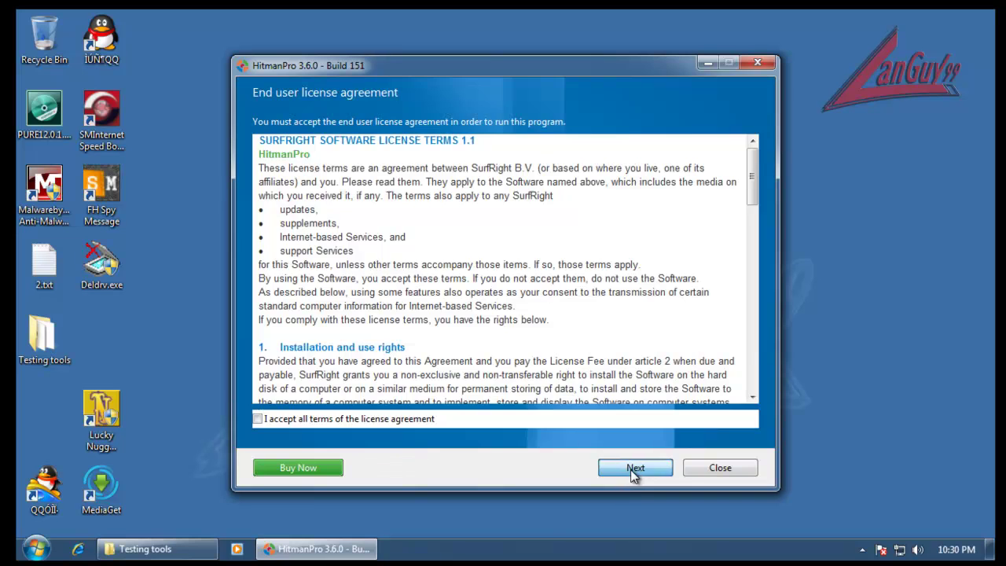
left_click(365, 420)
left_click(631, 468)
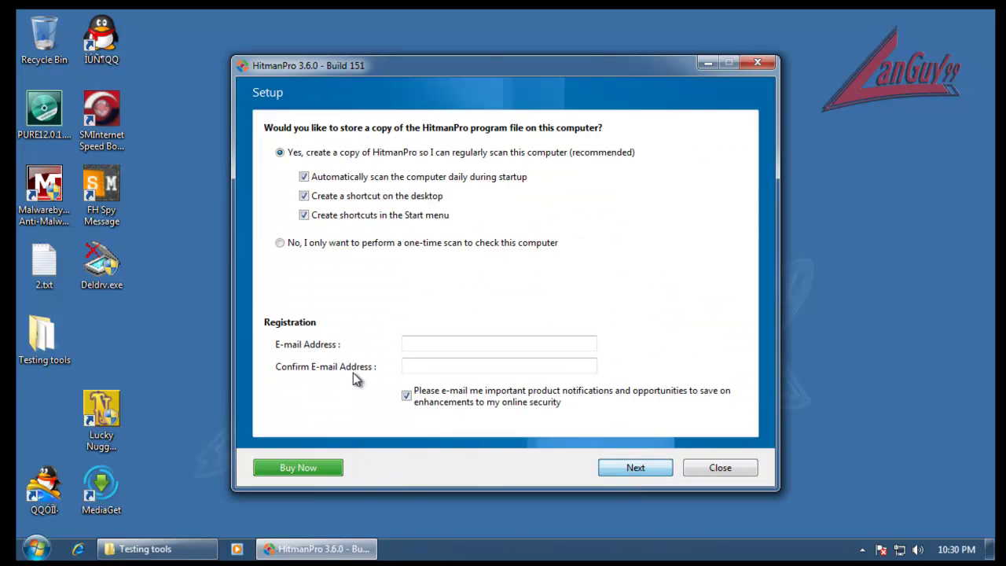
left_click(360, 242)
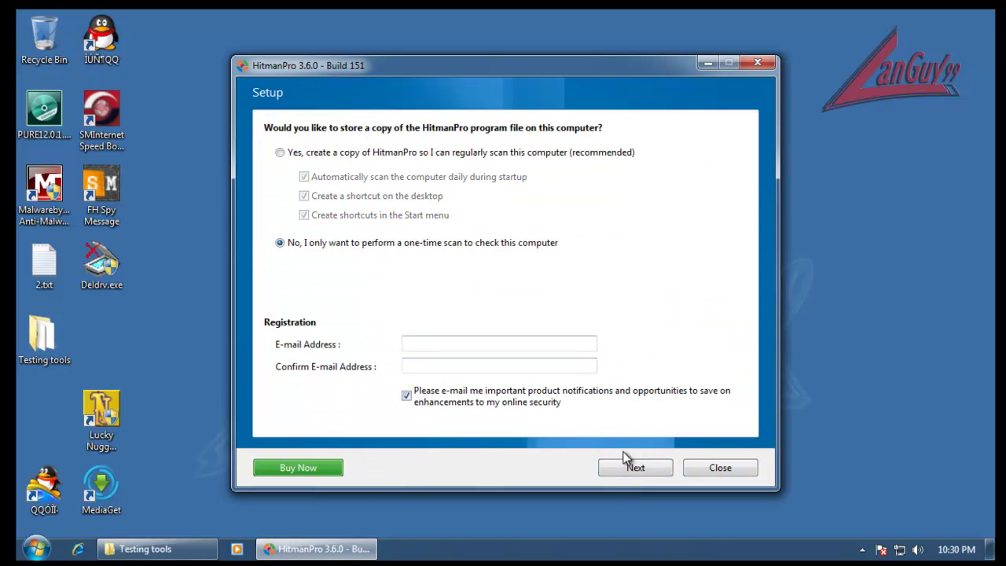
left_click(634, 467)
Close the Testing tools folder, examine the detection details of sresume.exe and dresume.exe in the HitmanPro scan, and close HitmanPro without removing anything
left_click(172, 548)
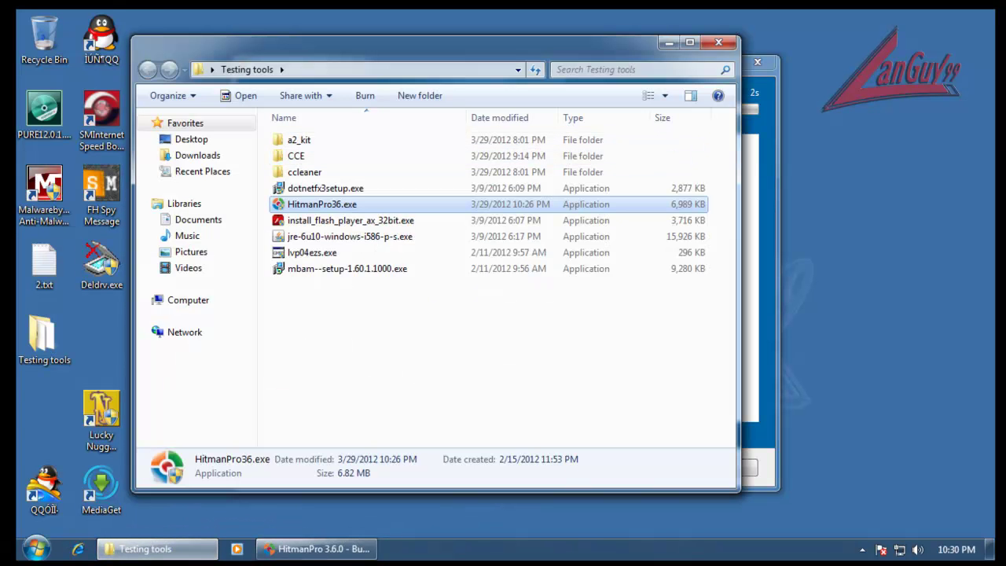
left_click(718, 44)
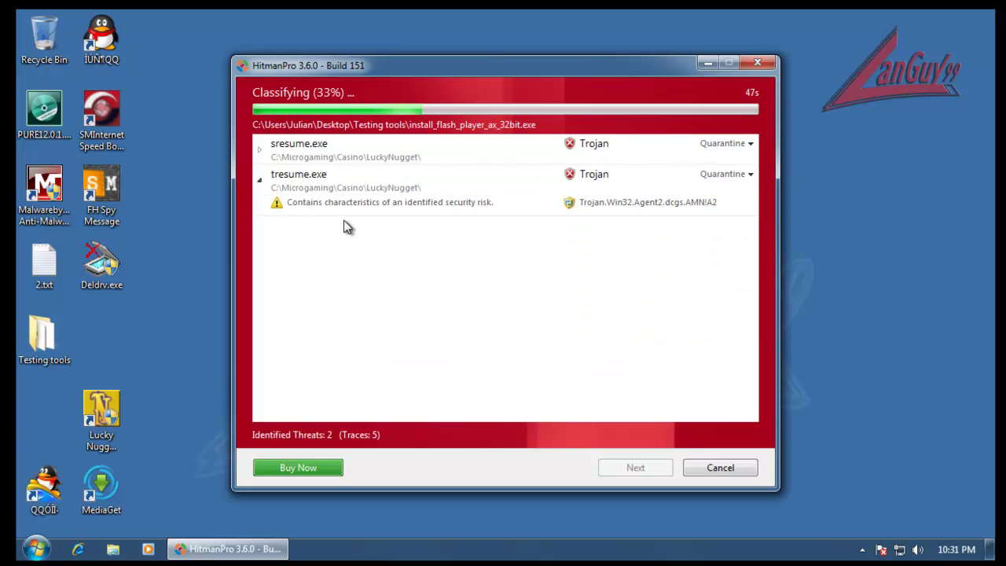
left_click(259, 150)
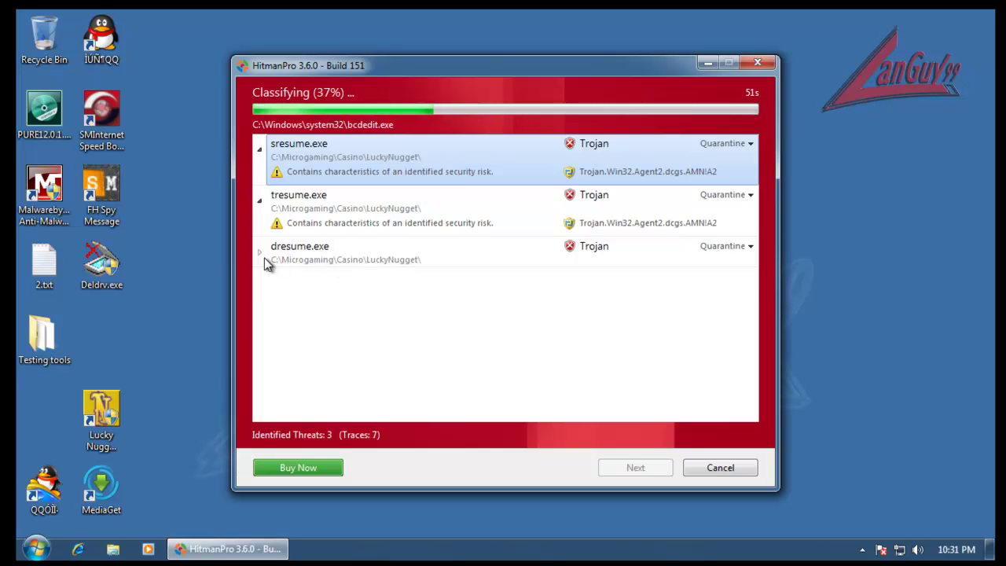
left_click(260, 253)
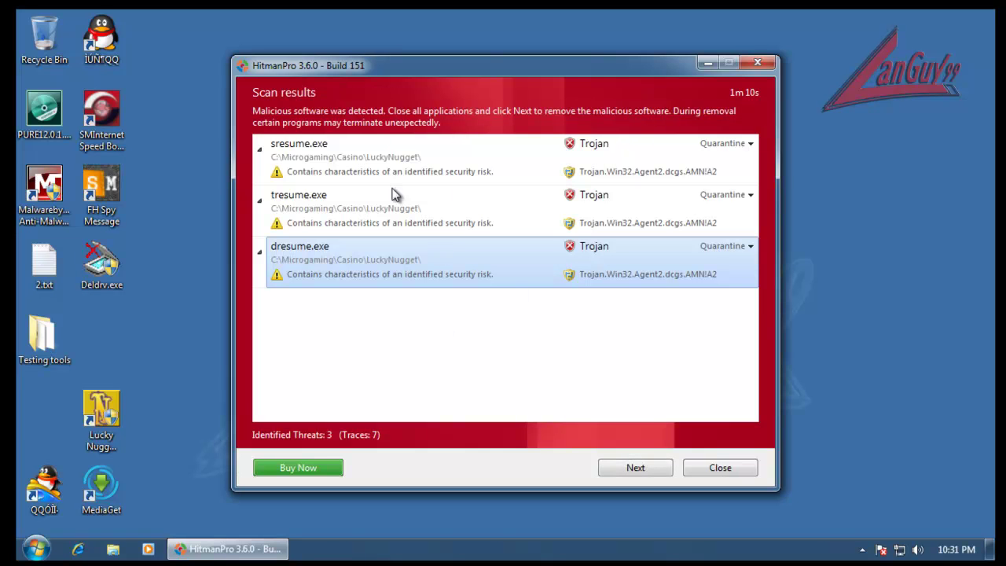
left_click(726, 470)
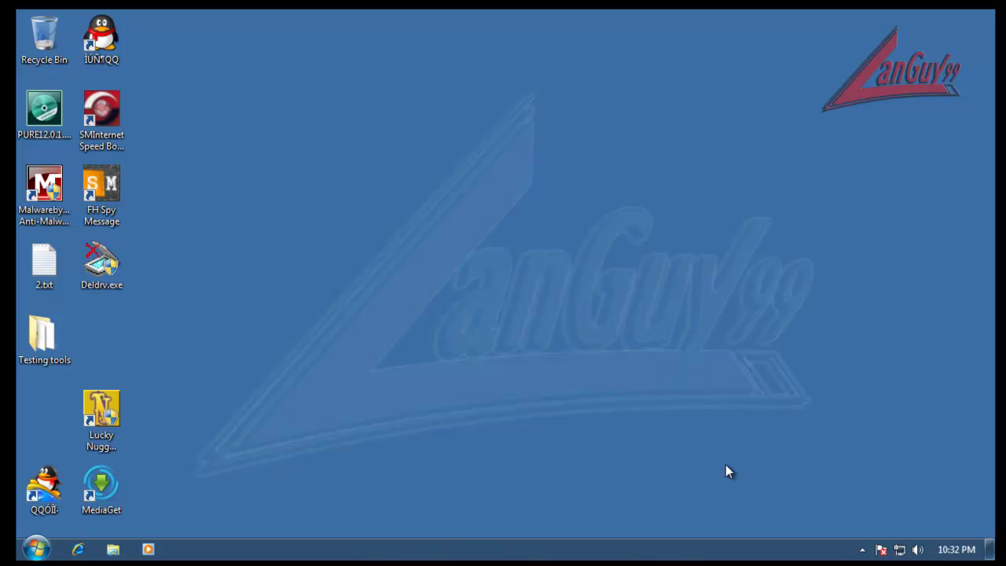
Open Kaspersky PURE 2.0 from its notification icon, resume protection and dismiss the resulting notification
left_click(861, 549)
left_click(888, 478)
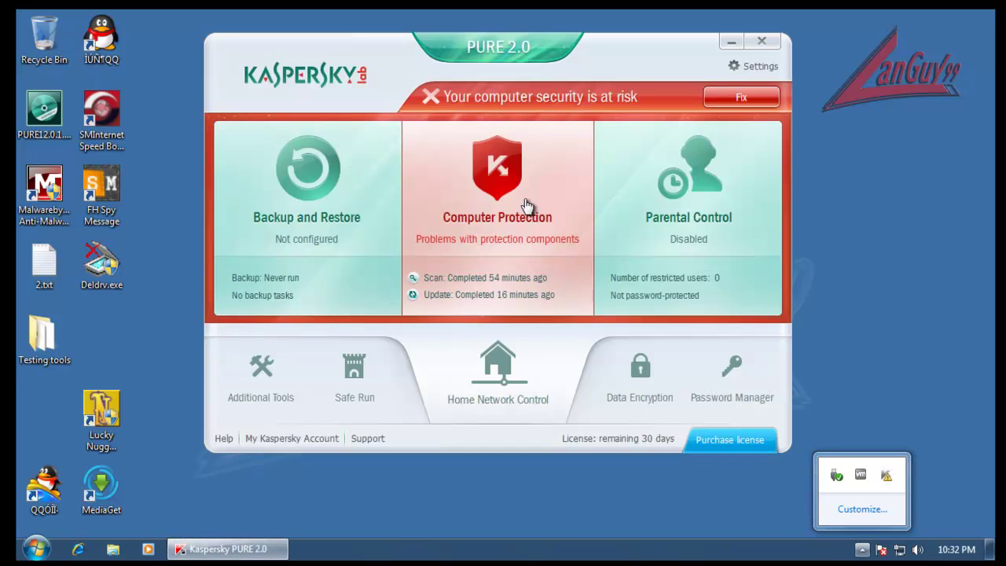
right_click(888, 476)
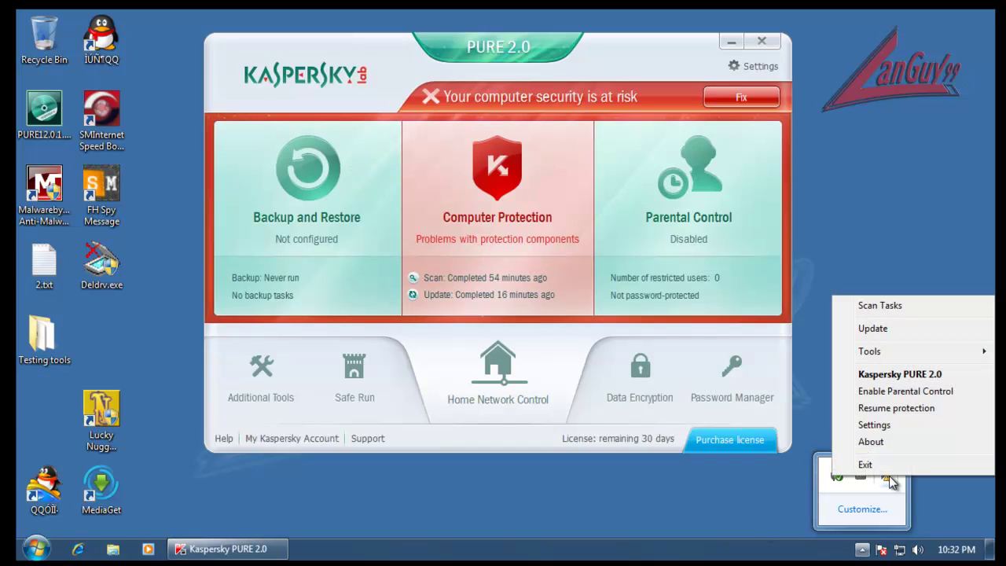
left_click(896, 408)
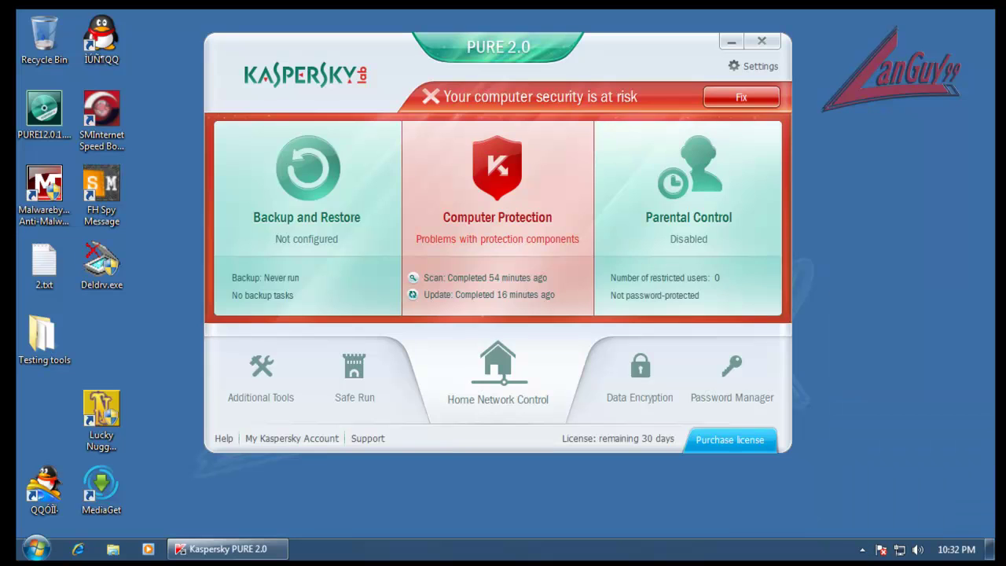
mouse_move(622, 50)
left_mouse_down()
mouse_move(640, 51)
mouse_move(631, 60)
left_mouse_up()
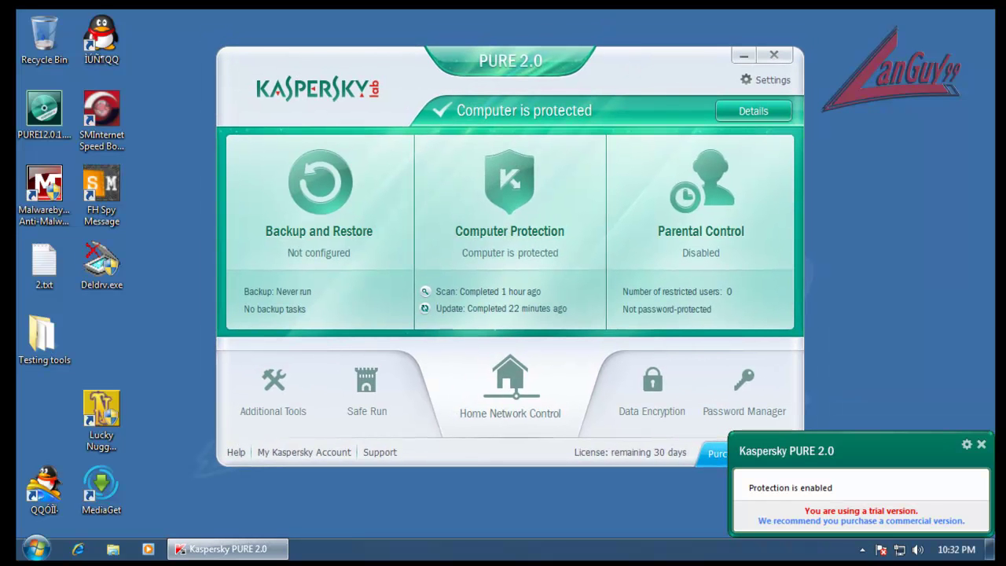
left_click(981, 446)
left_click_drag(637, 55, 678, 56)
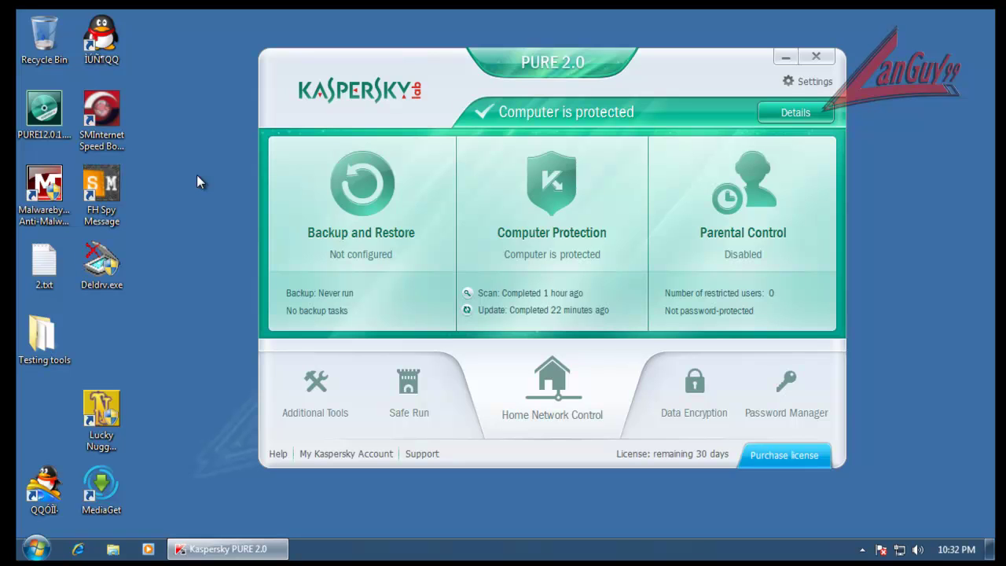
Enter Safe Run for Applications, dismiss its welcome window, and shut the Safe Run environment down
left_click(396, 389)
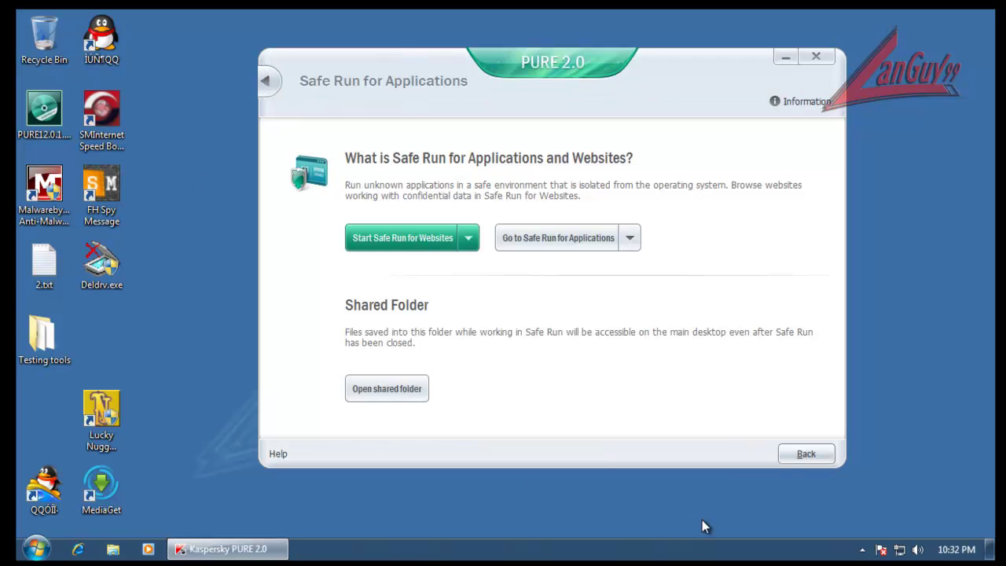
left_click(573, 246)
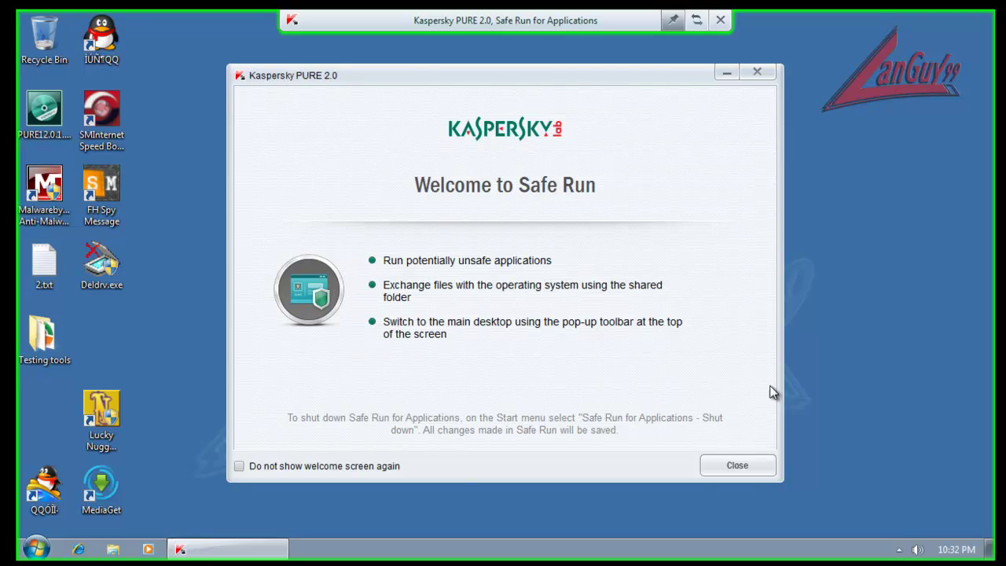
left_click(758, 472)
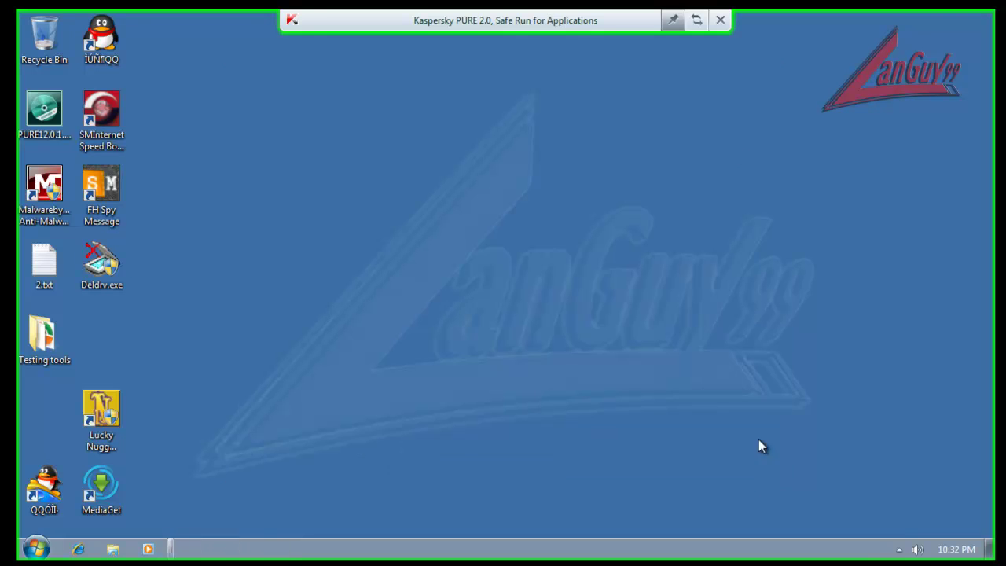
left_click(720, 21)
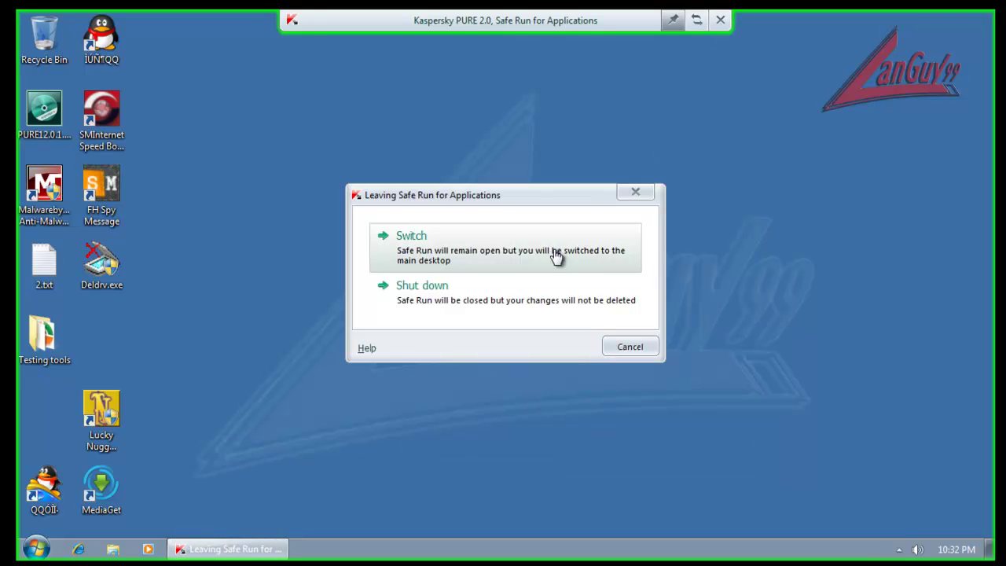
left_click(482, 285)
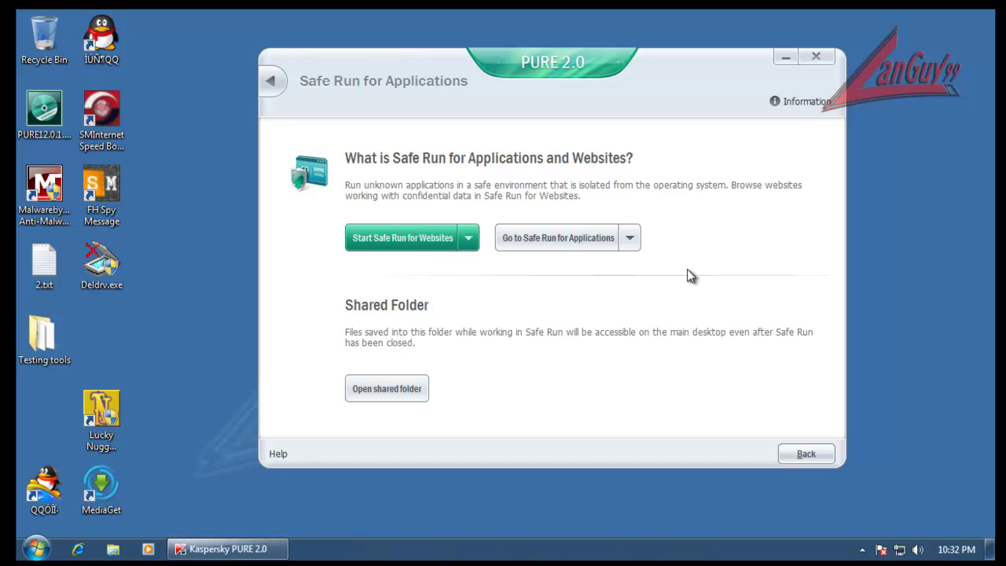
View the extra options for Safe Run for Applications and Safe Run for Websites, then return to the Kaspersky main window
left_click(630, 239)
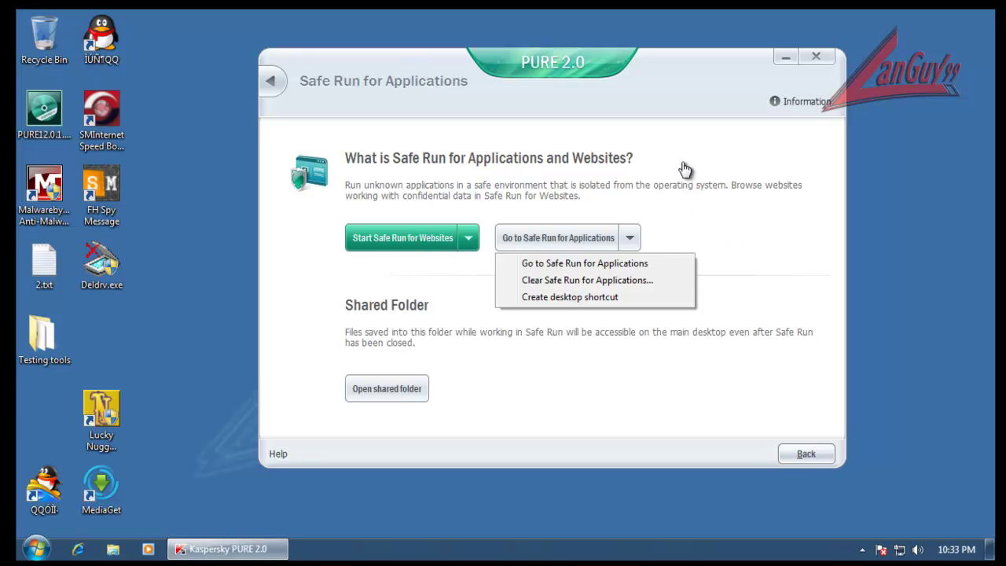
left_click(710, 74)
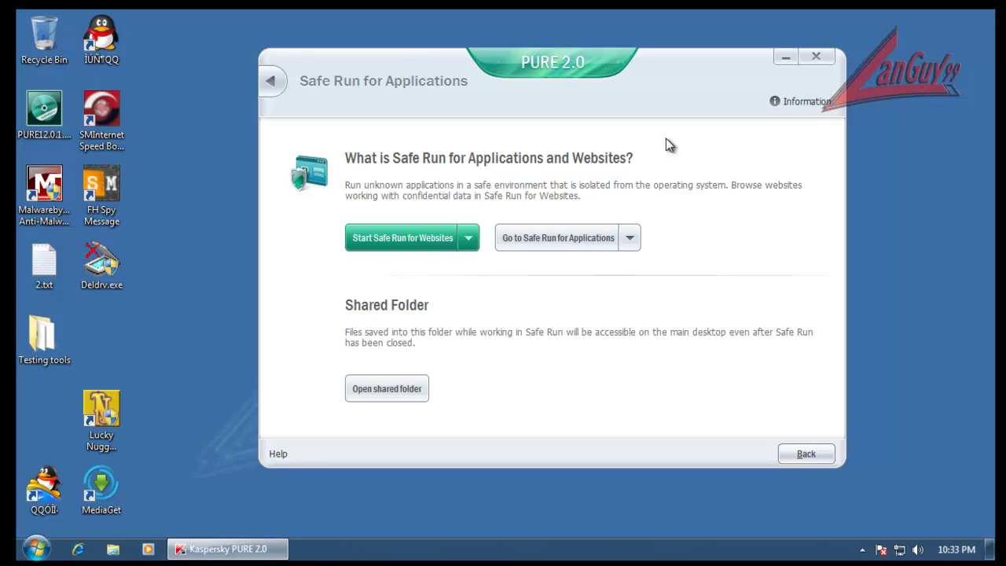
left_click(469, 240)
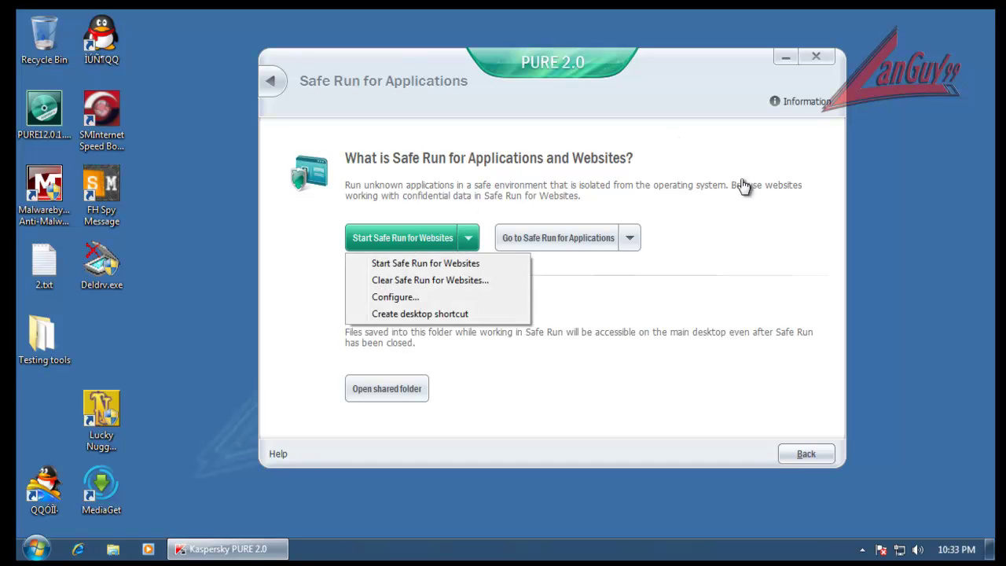
left_click(710, 94)
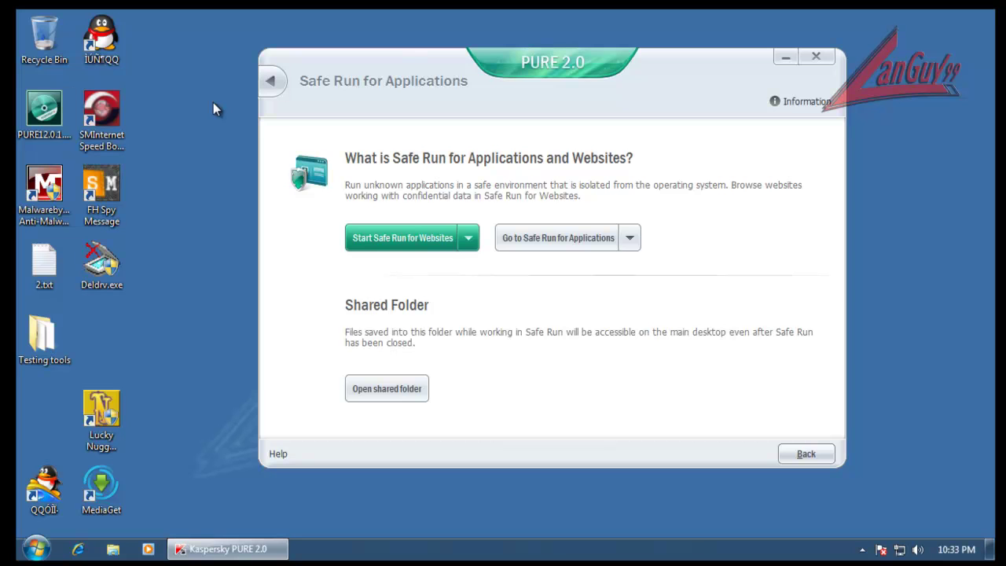
left_click(270, 81)
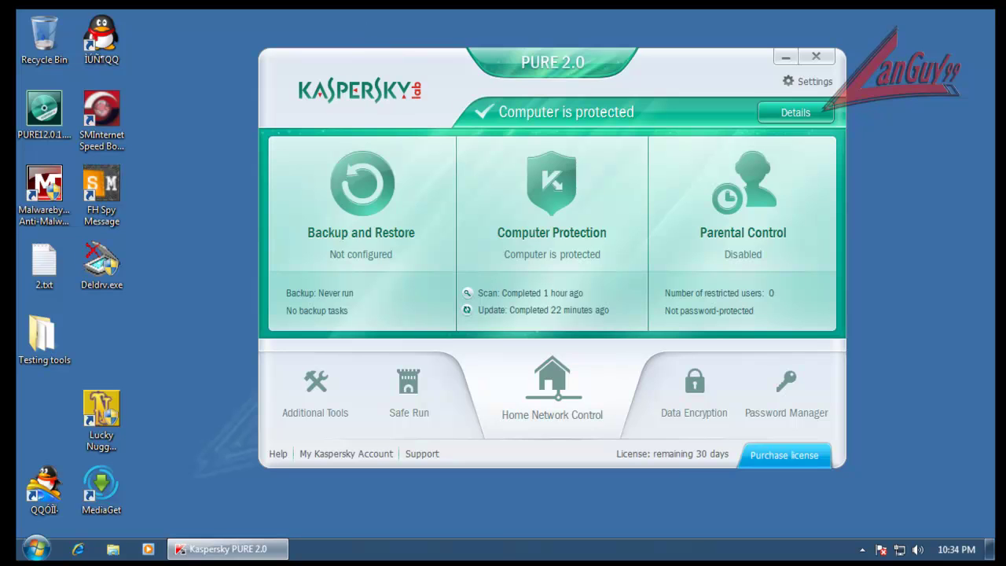
Examine the processes from all users in Task Manager, sorted by description, then close Task Manager and the Kaspersky window
right_click(500, 548)
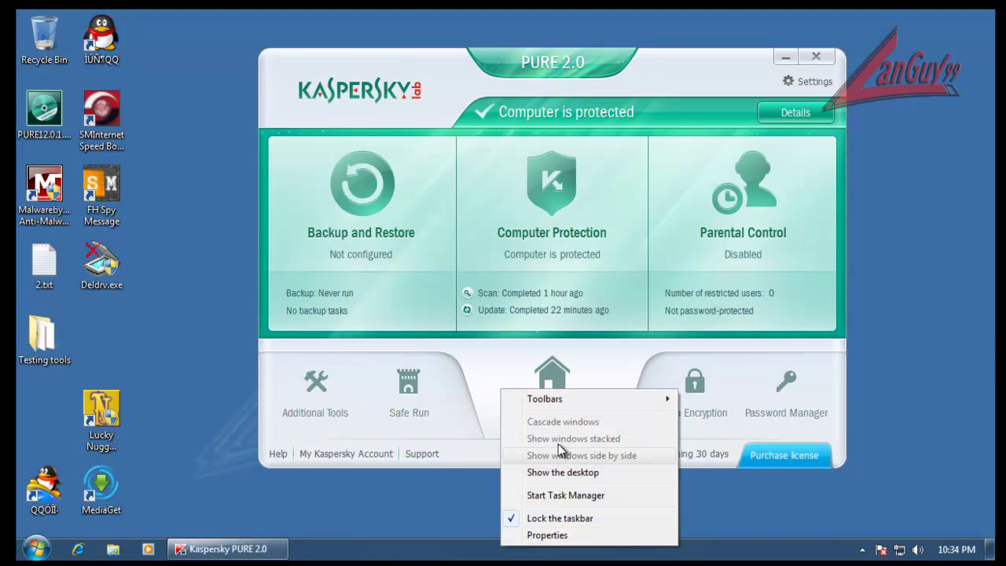
left_click(574, 495)
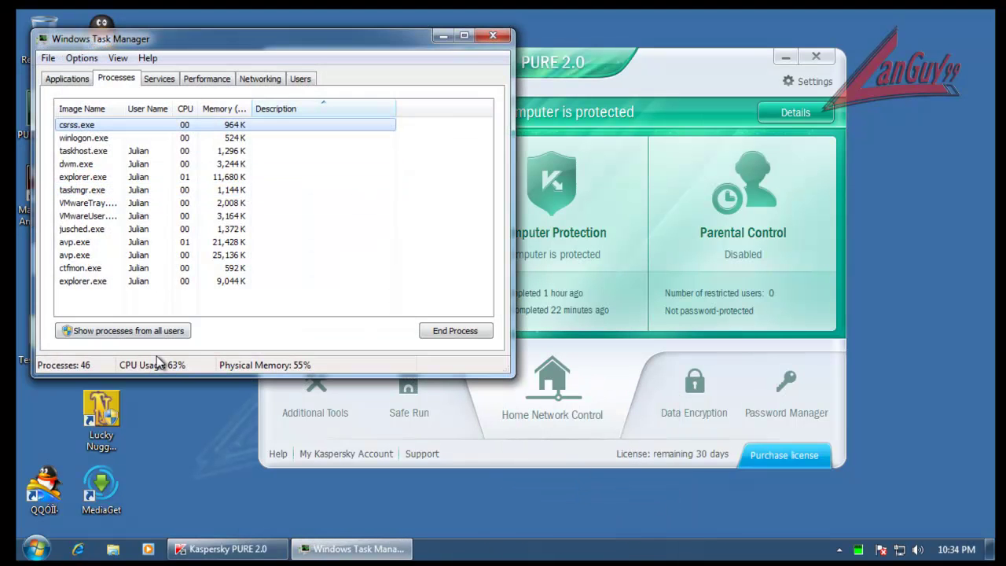
left_click(146, 339)
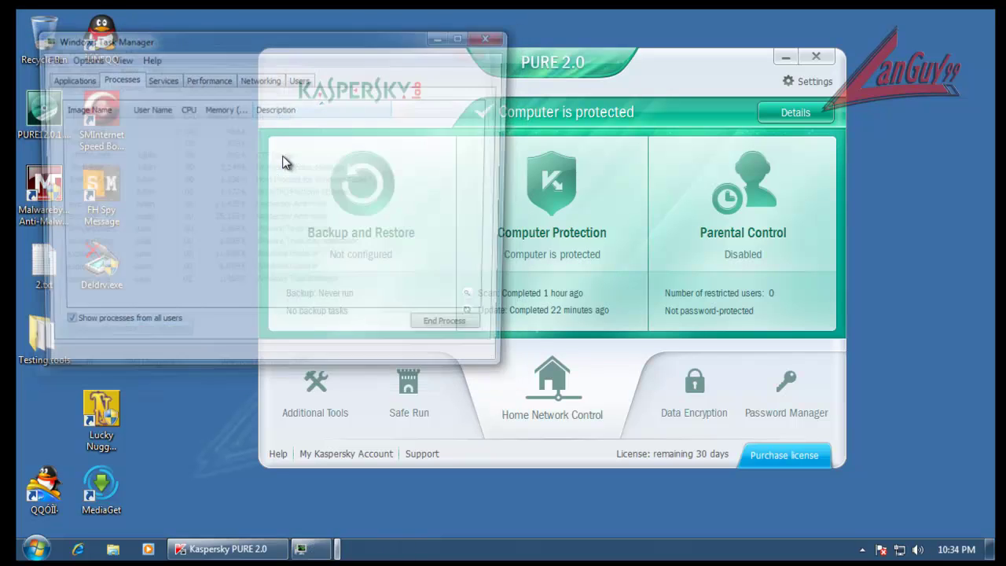
left_click(319, 108)
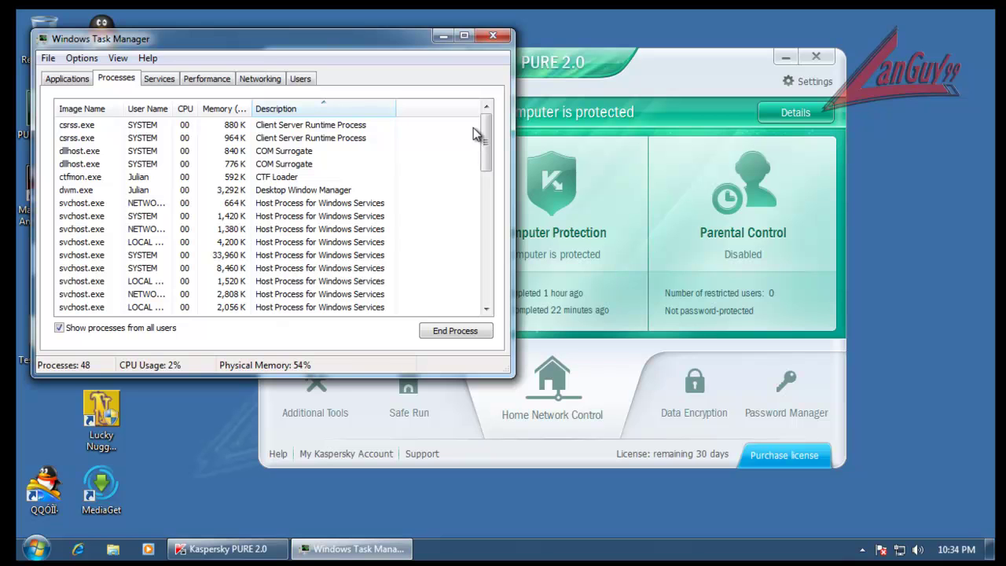
left_click_drag(485, 136, 491, 210)
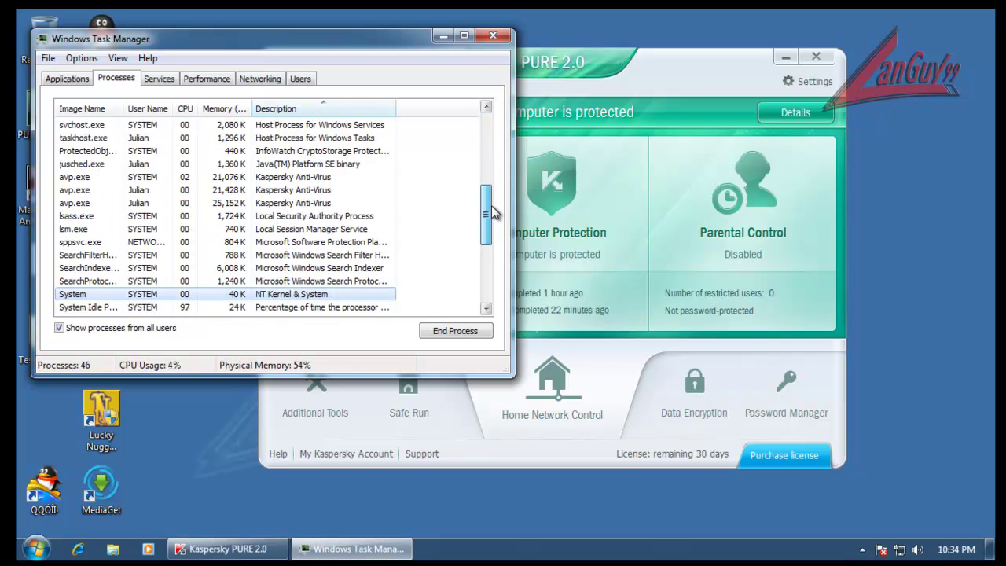
left_click(494, 35)
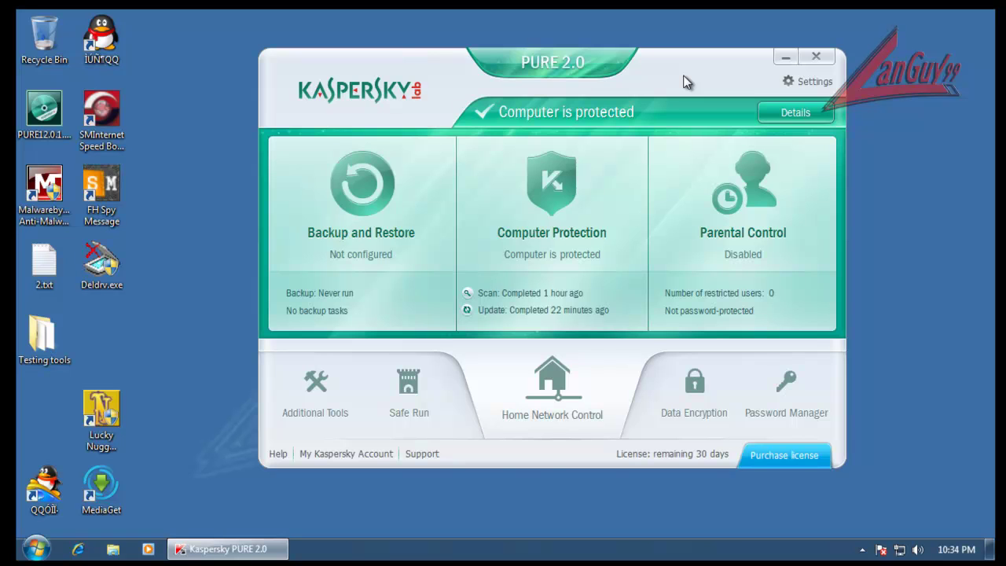
left_click(816, 56)
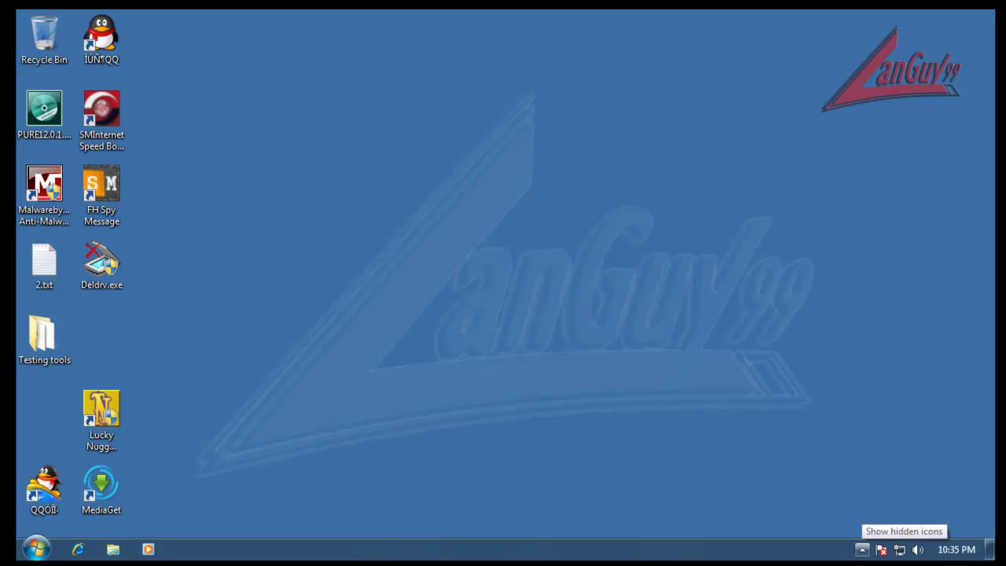
right_click(754, 427)
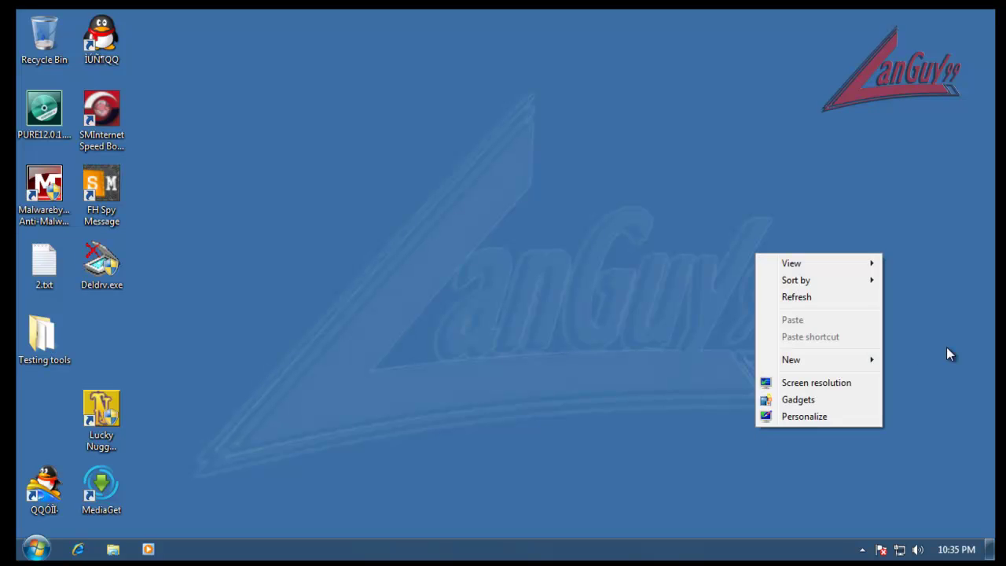
left_click(866, 510)
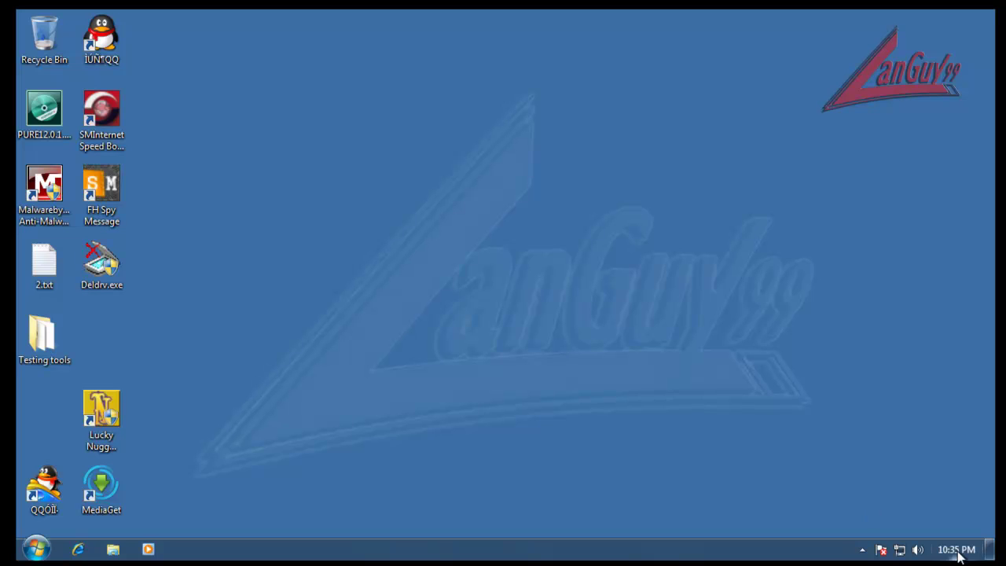
mouse_move(956, 555)
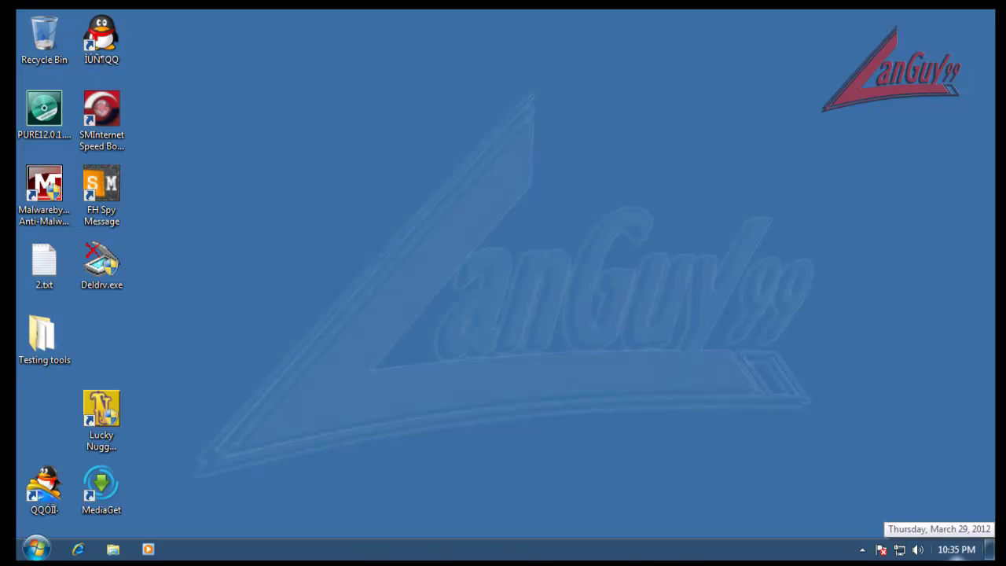